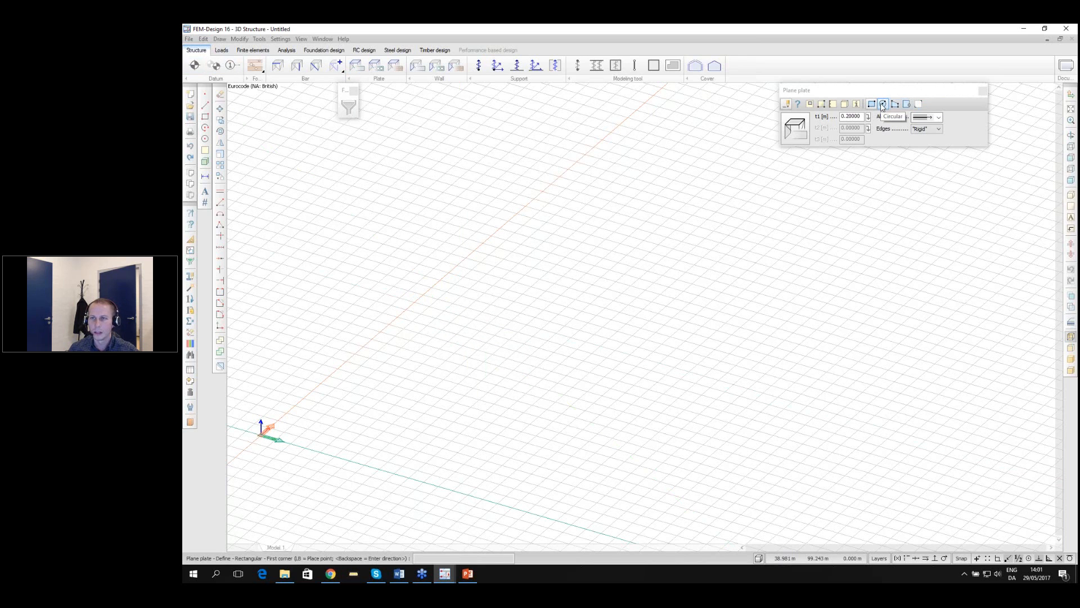
drag(827, 96, 843, 94)
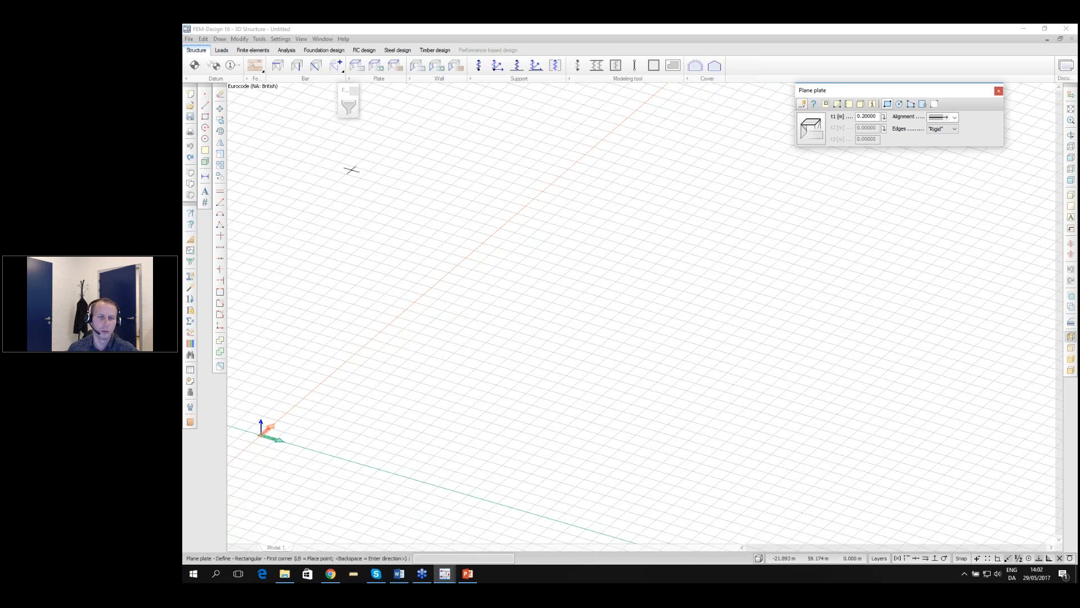
click(344, 93)
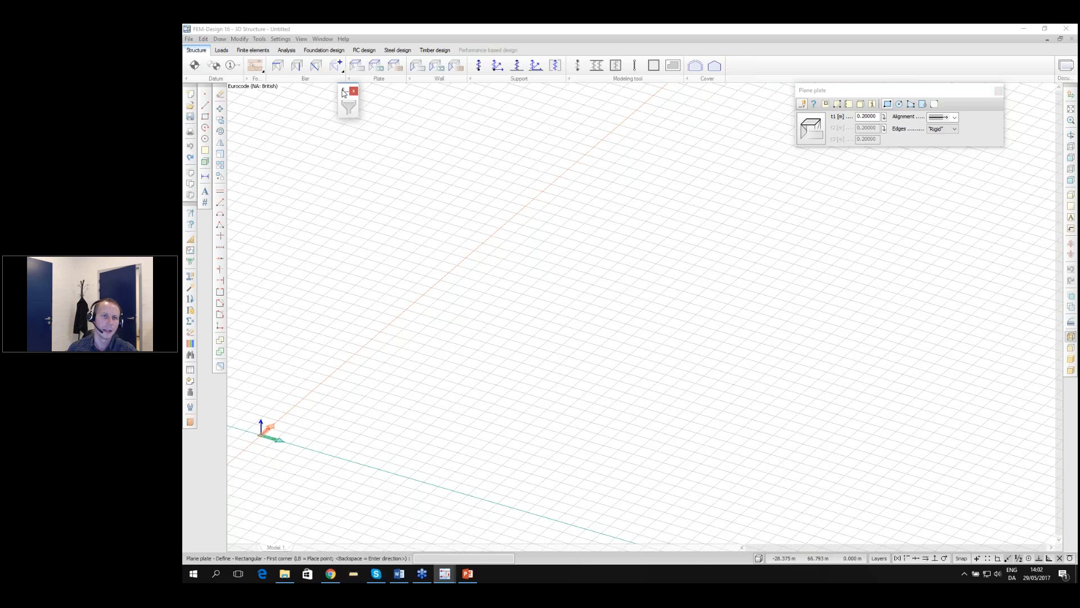
Import the AutoCAD drawing "To use" (*.dxf) at 1 unit = 1 mm with original colours, without saving the current drawing
click(191, 40)
mouse_move(203, 39)
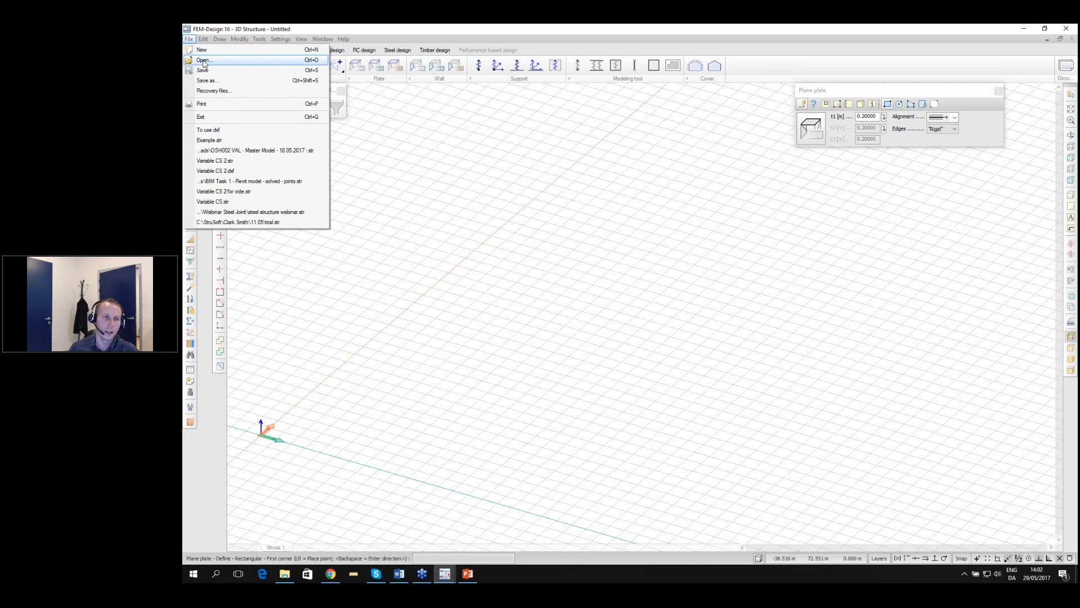
click(203, 60)
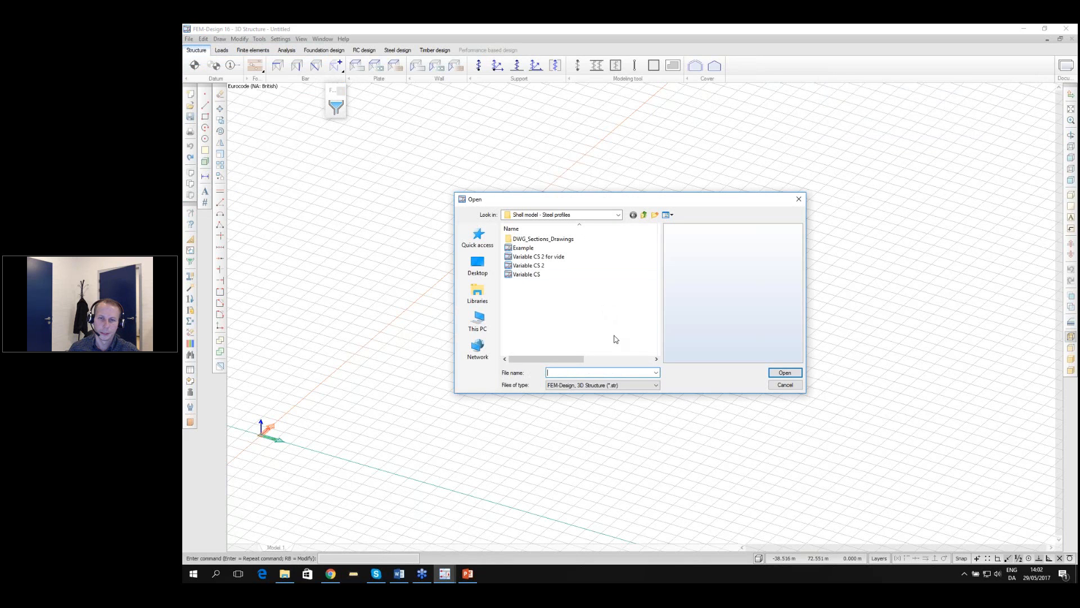
click(580, 386)
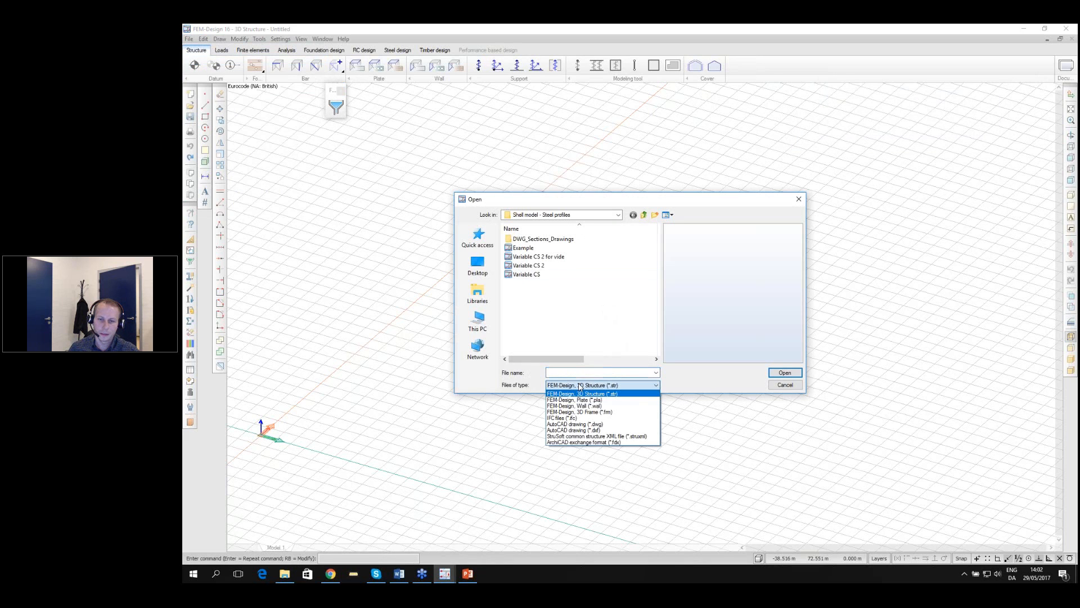
click(588, 431)
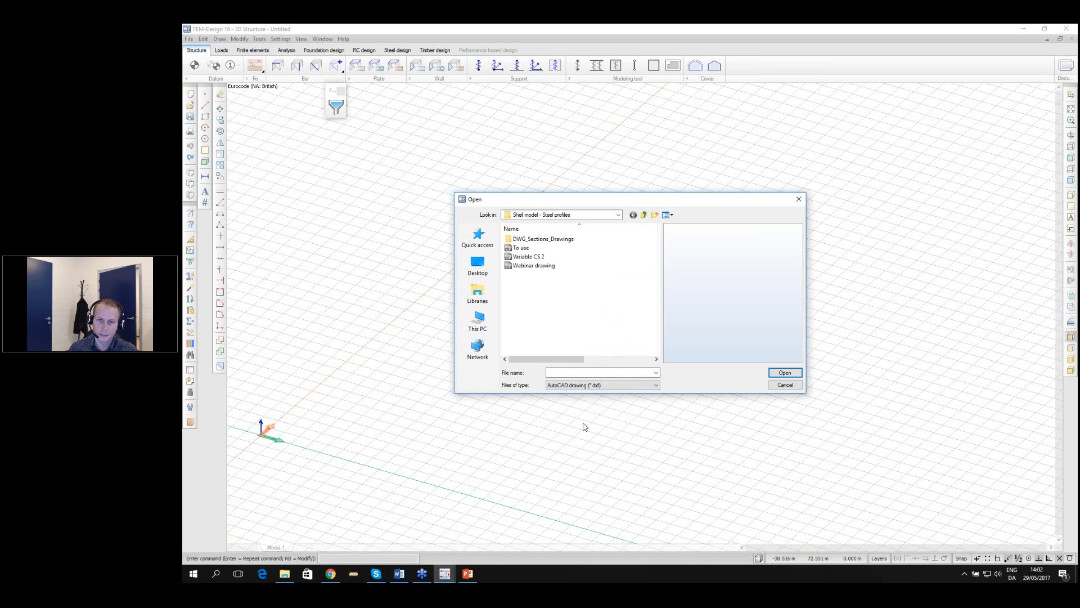
click(521, 250)
click(783, 373)
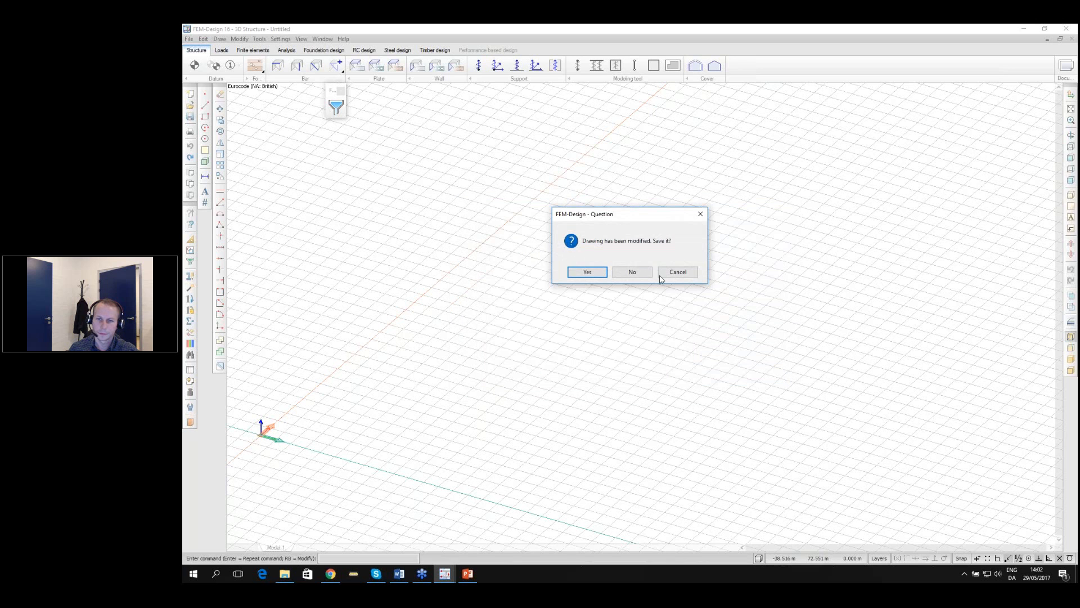
click(632, 271)
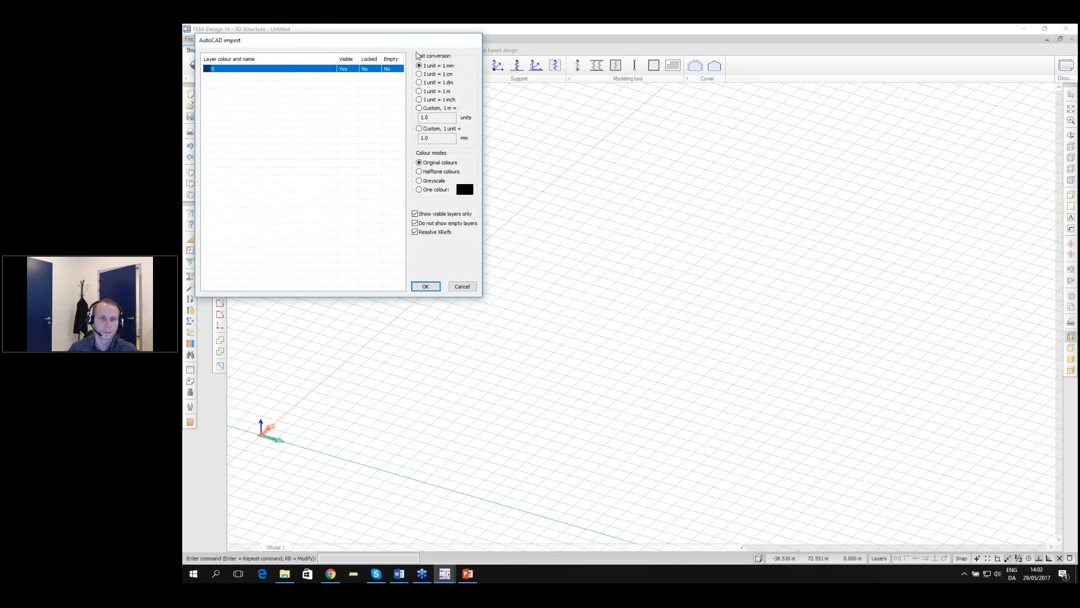
click(425, 287)
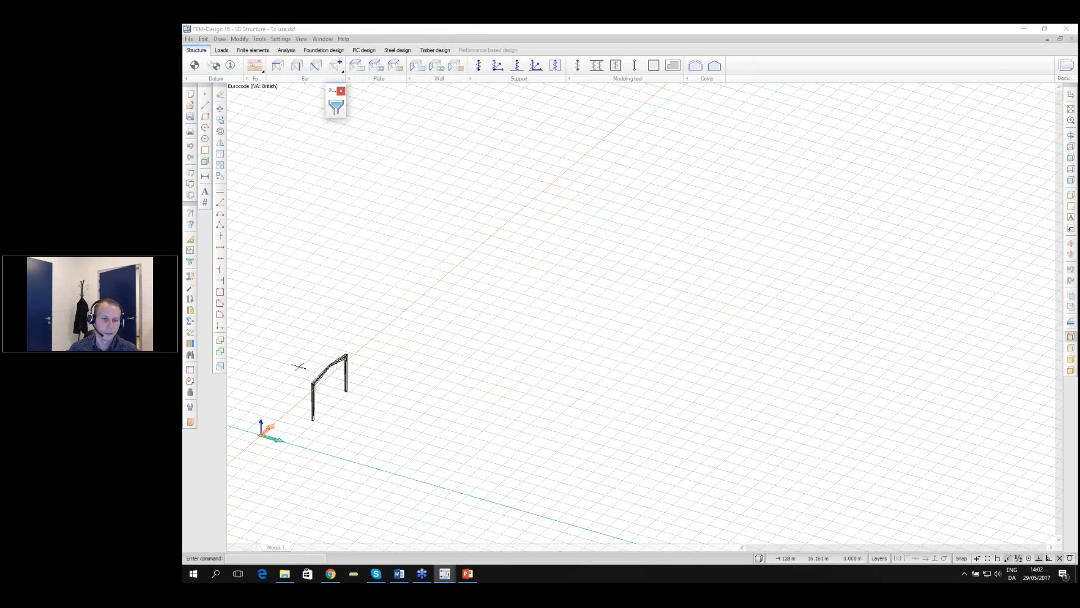
Examine the imported line geometry of the portal frame's columns and rafters in 3D
scroll(299, 366, up, 1)
scroll(355, 403, up, 4)
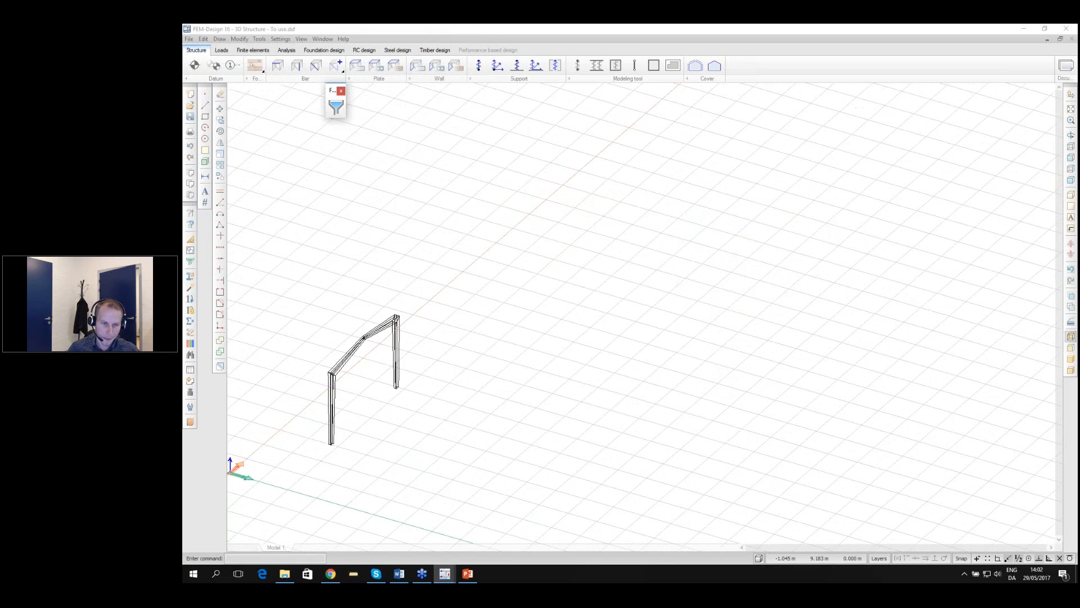
middle_drag(302, 405, 360, 394)
scroll(360, 394, up, 1)
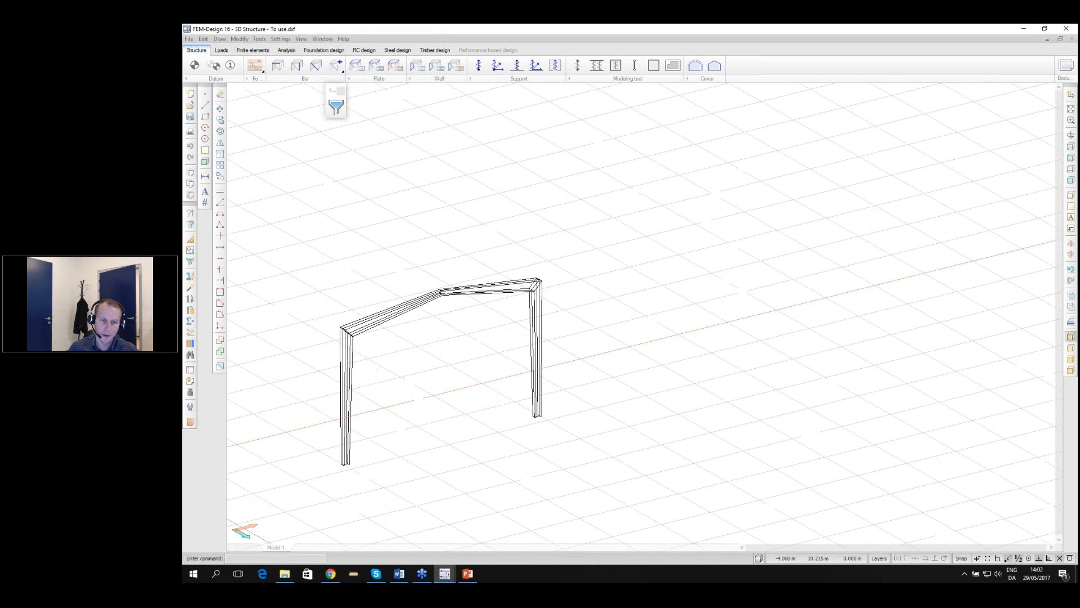
scroll(360, 394, up, 2)
middle_drag(533, 287, 600, 376)
drag(600, 376, 580, 243)
key(Escape)
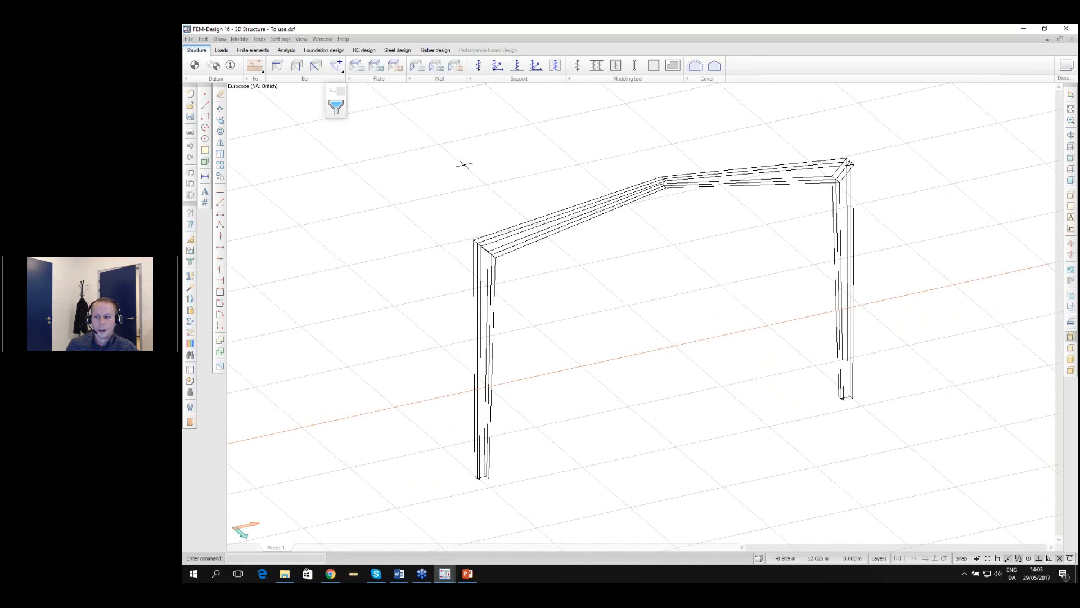
Start a plane plate definition and choose steel S 355 as its material
click(357, 66)
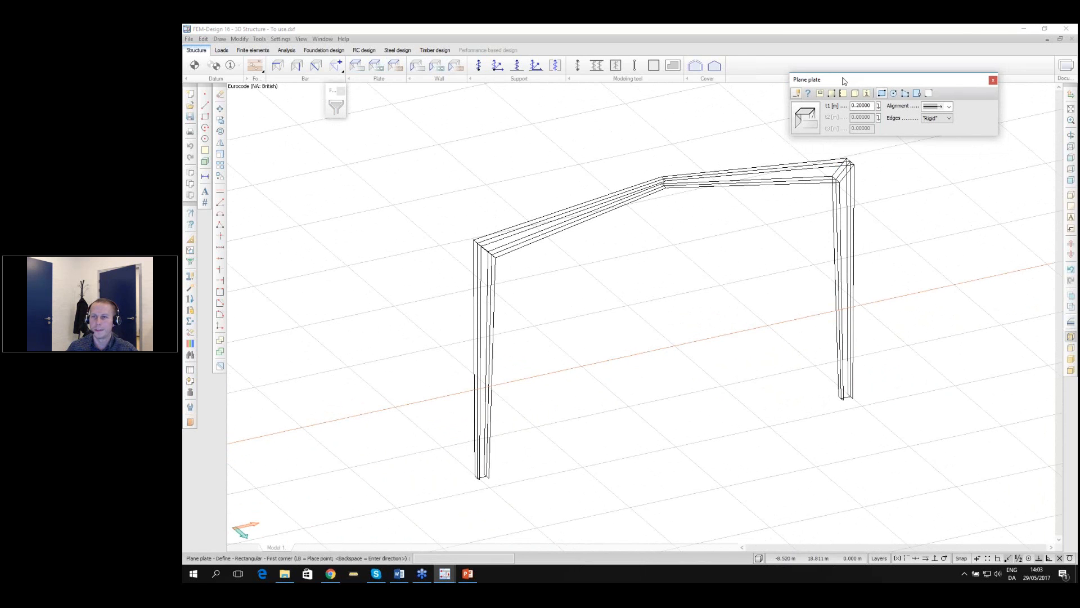
click(806, 122)
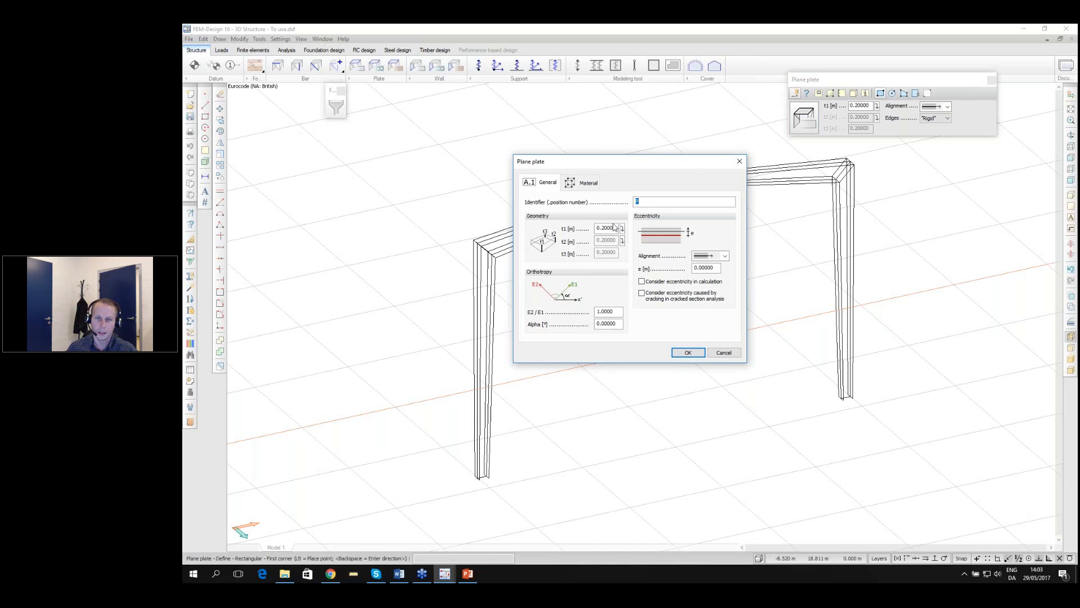
click(594, 184)
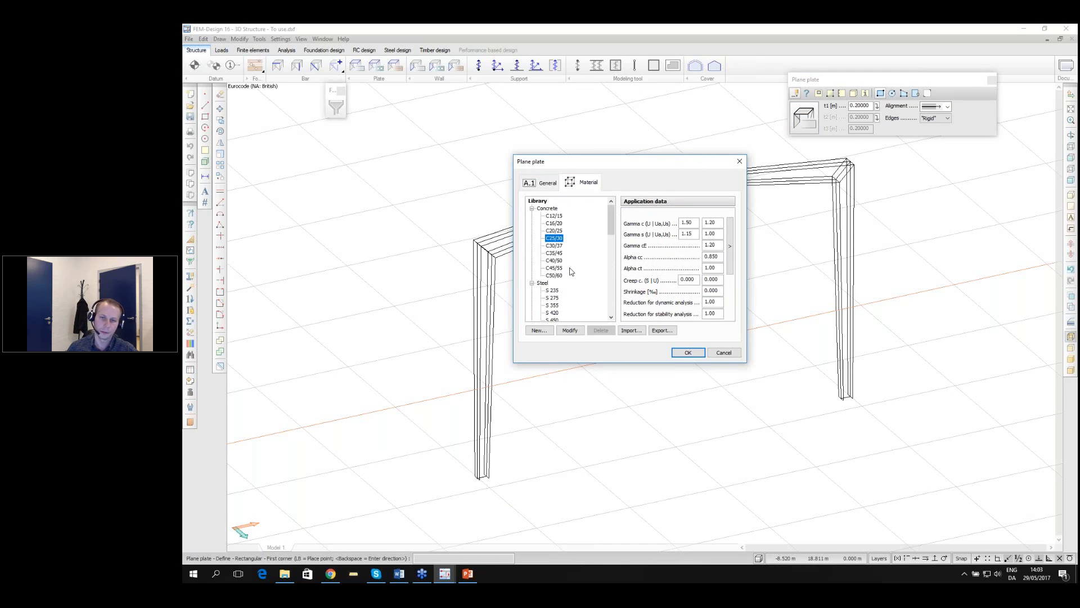
click(552, 306)
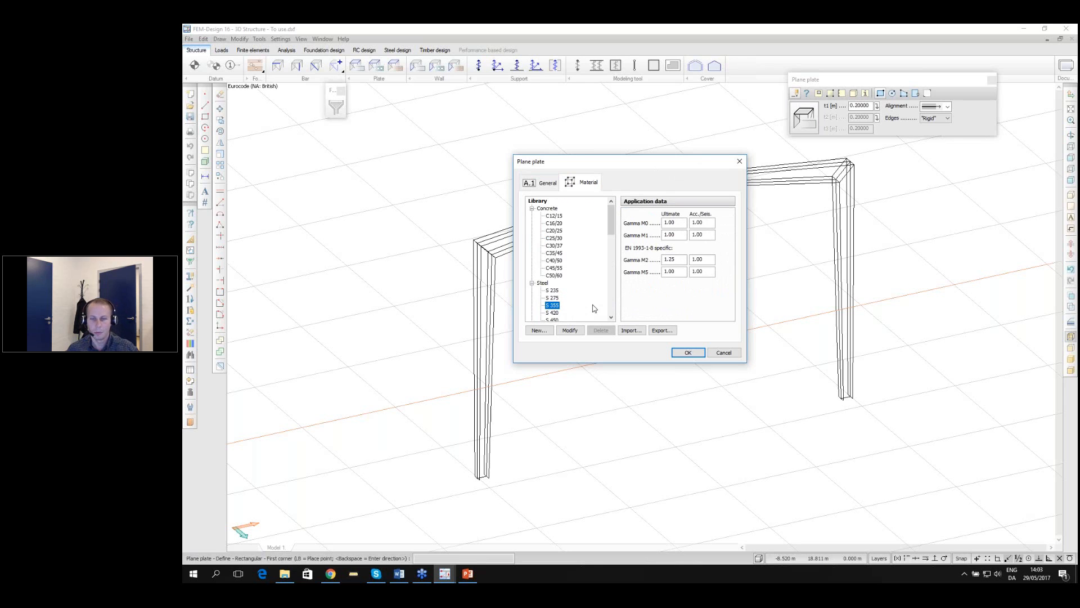
click(1031, 41)
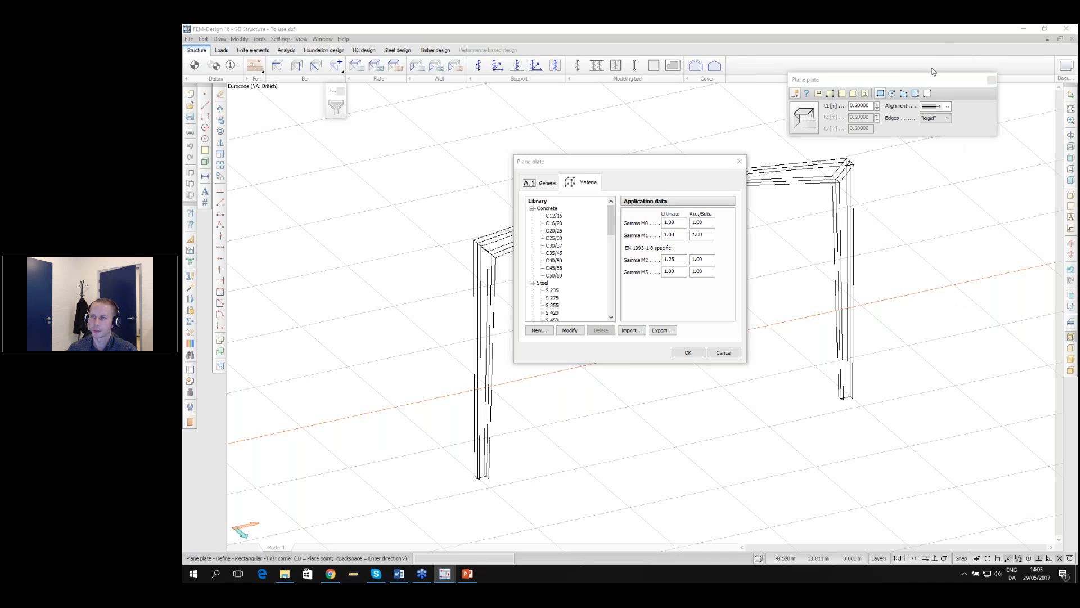
click(731, 267)
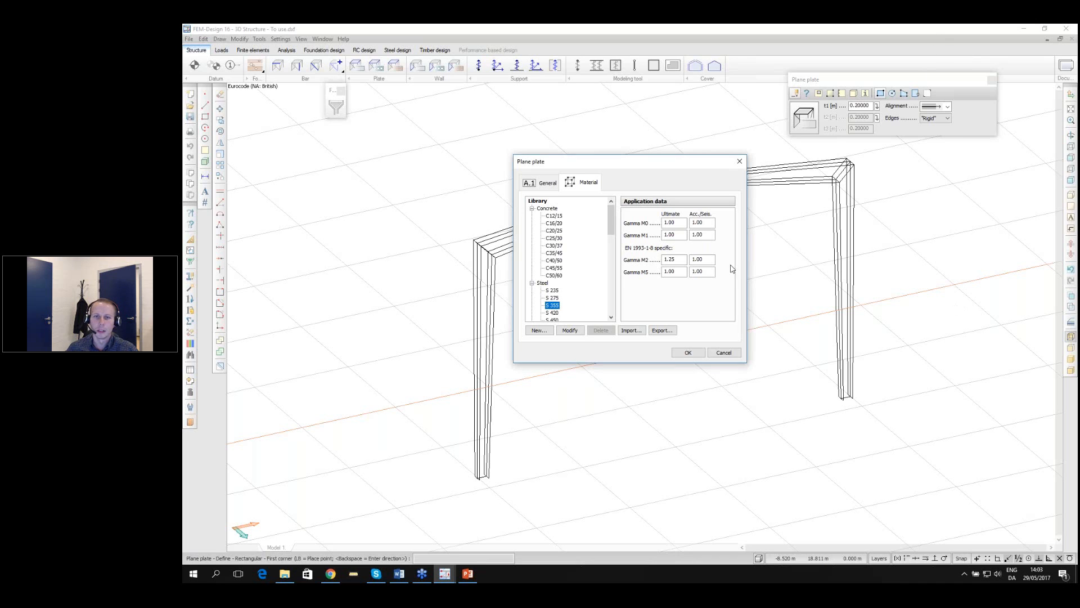
drag(590, 157, 594, 141)
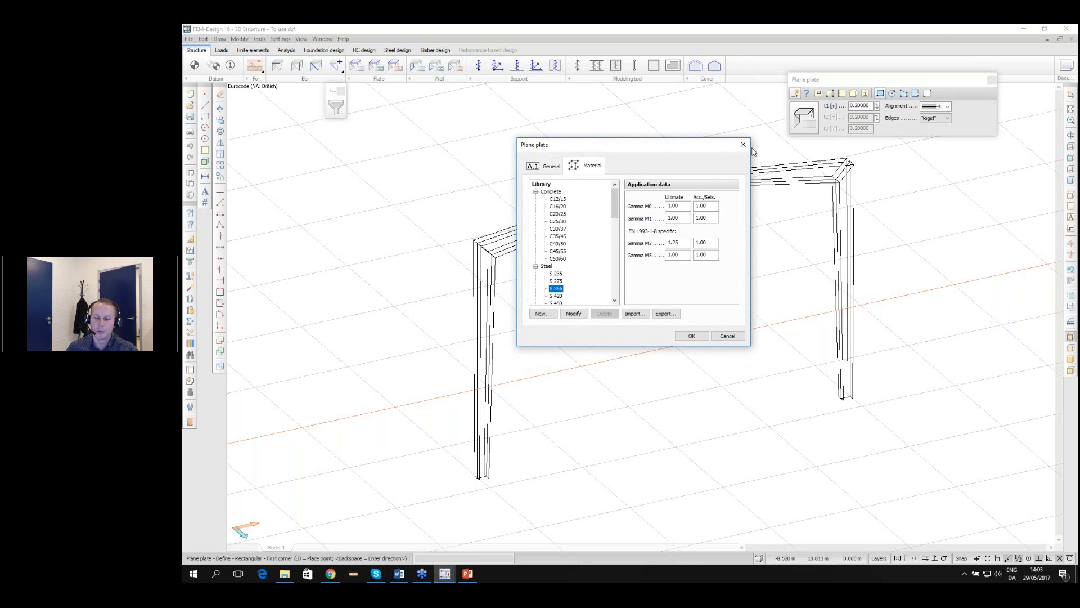
drag(694, 150, 705, 136)
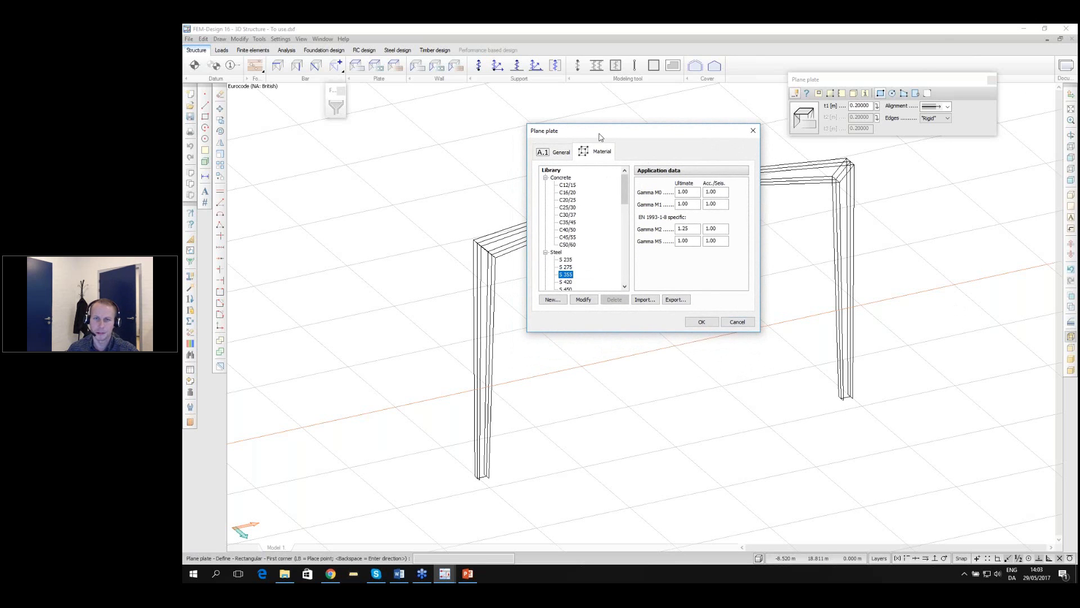
Set the plane plate's thickness t1 to 0.0065 m and accept the plate settings
click(559, 153)
drag(610, 135, 702, 162)
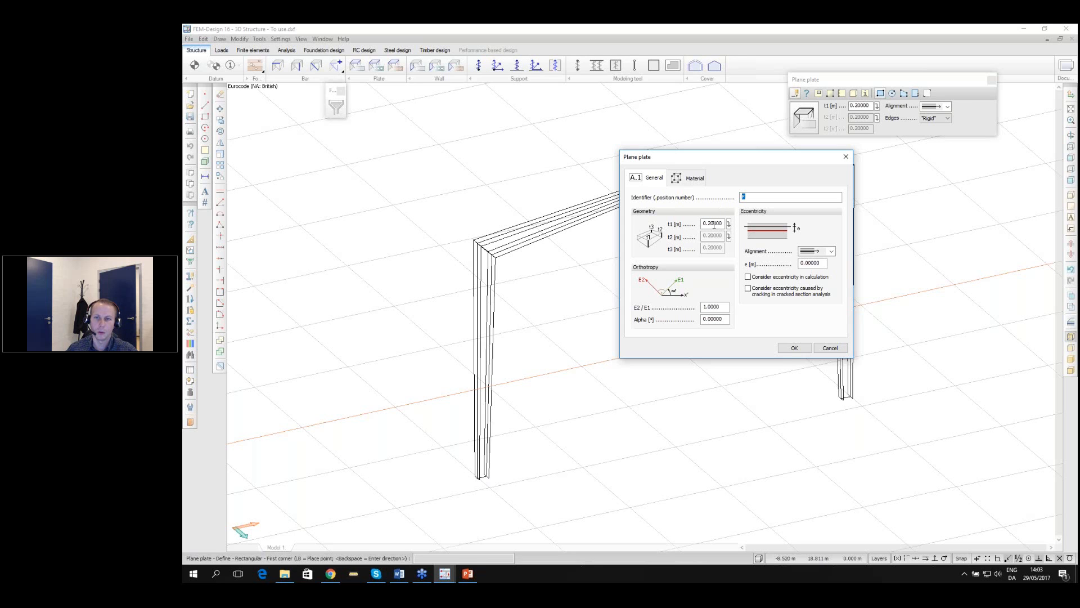
drag(709, 221, 721, 222)
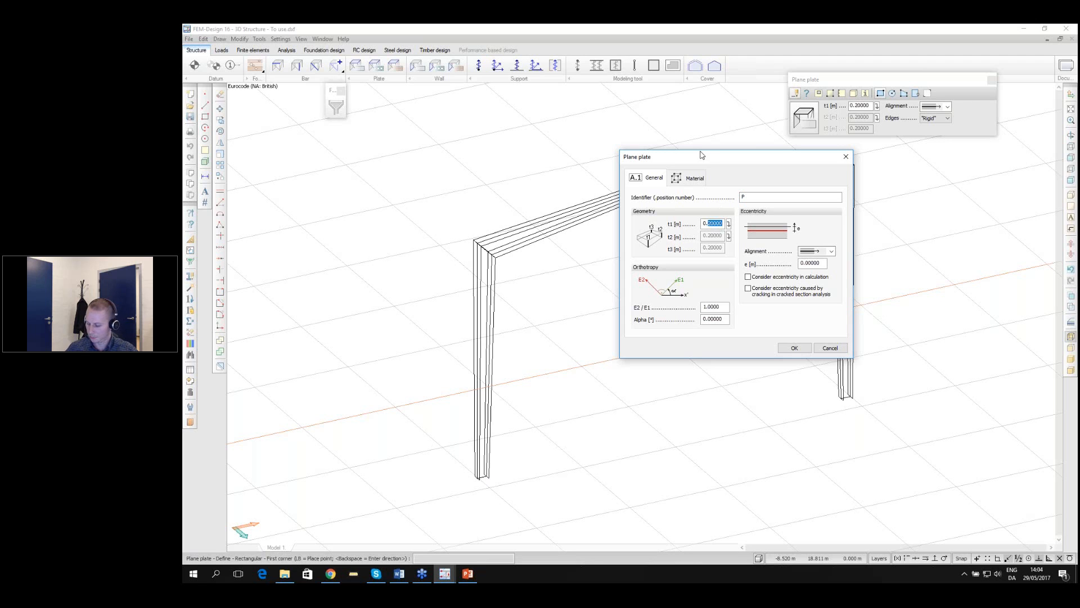
text(0)
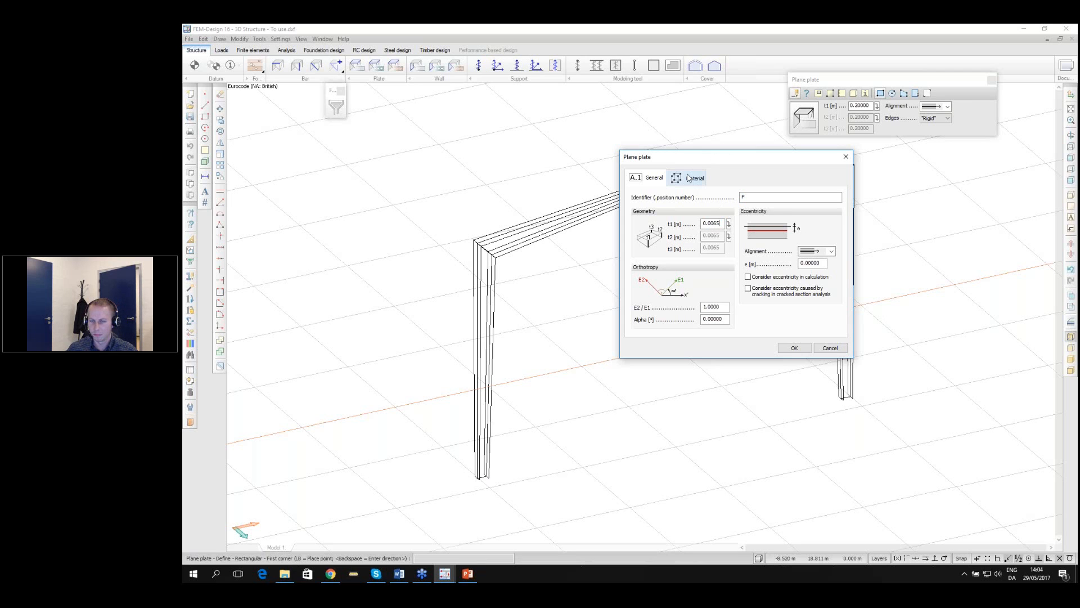
click(795, 347)
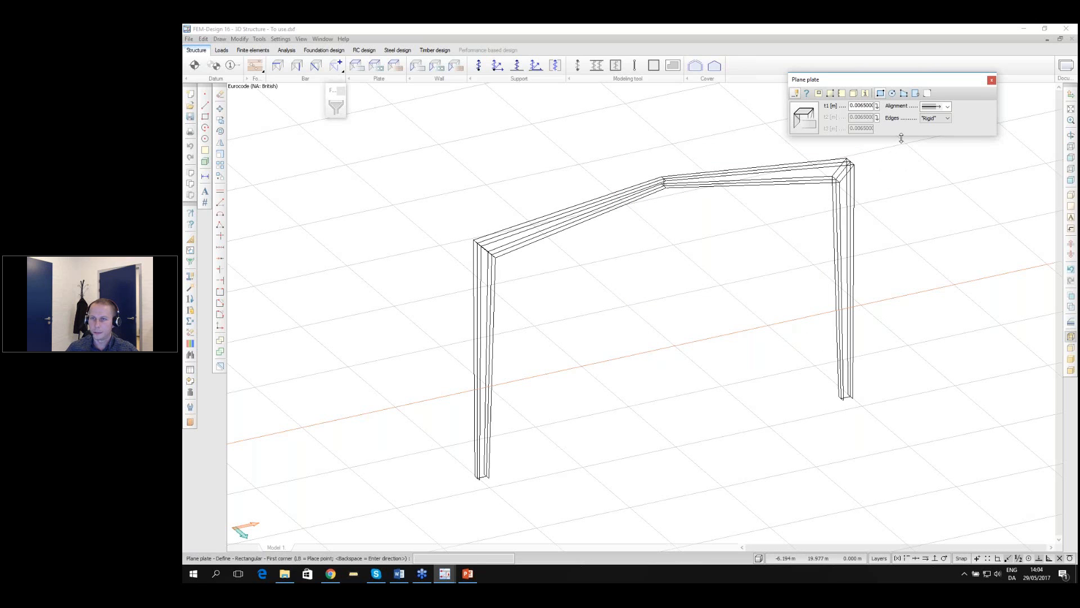
Create the web plate of the frame's left column by picking its boundary lines in the imported drawing
click(916, 94)
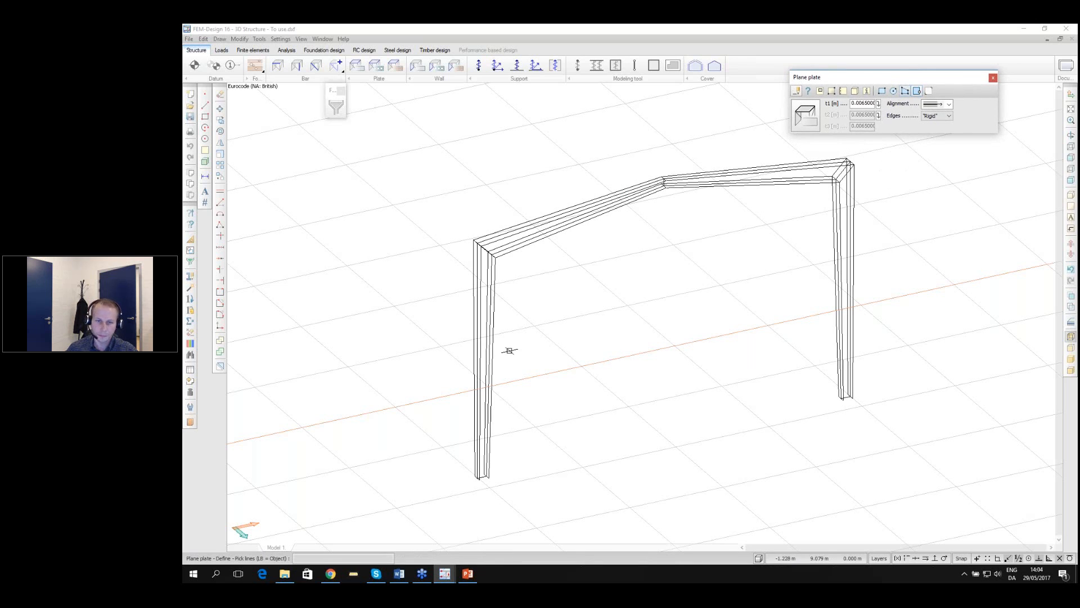
scroll(482, 477, up, 5)
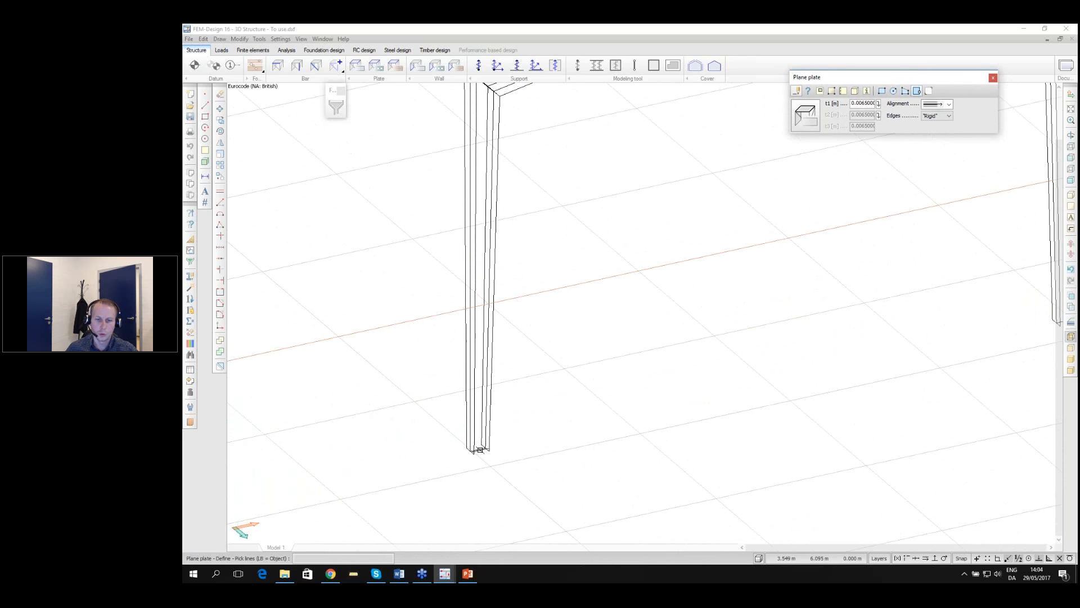
middle_click(480, 449)
middle_drag(460, 183, 442, 300)
shift+middle_drag(459, 258, 394, 287)
scroll(349, 299, up, 5)
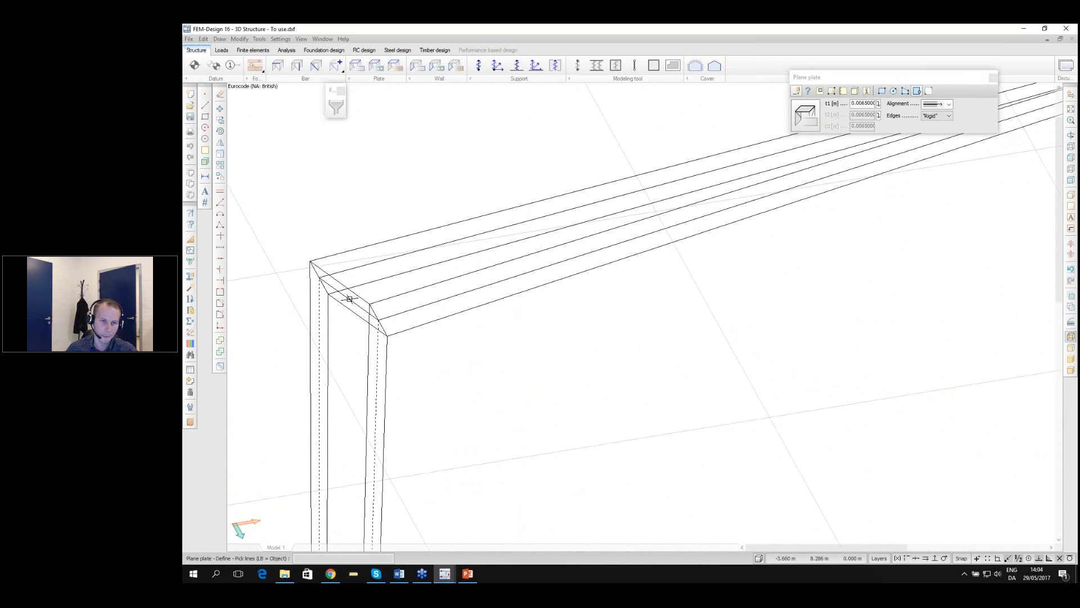
middle_drag(349, 299, 463, 319)
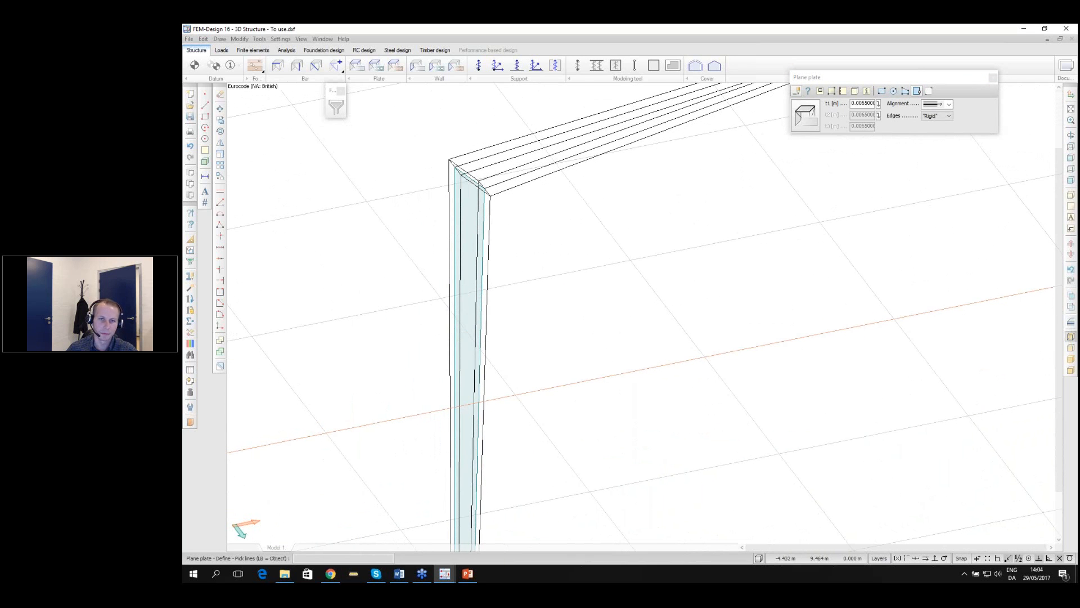
Create the web plate of the left rafter from its two longitudinal web lines and the end lines at eaves and ridge
scroll(489, 156, up, 2)
scroll(489, 155, up, 1)
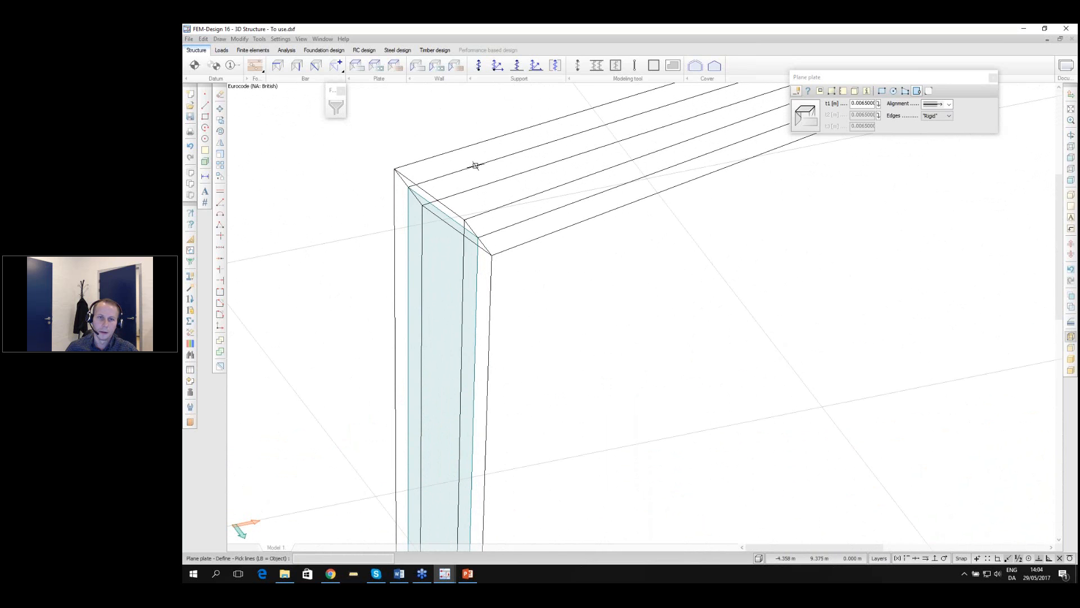
click(472, 167)
click(505, 228)
scroll(482, 278, down, 3)
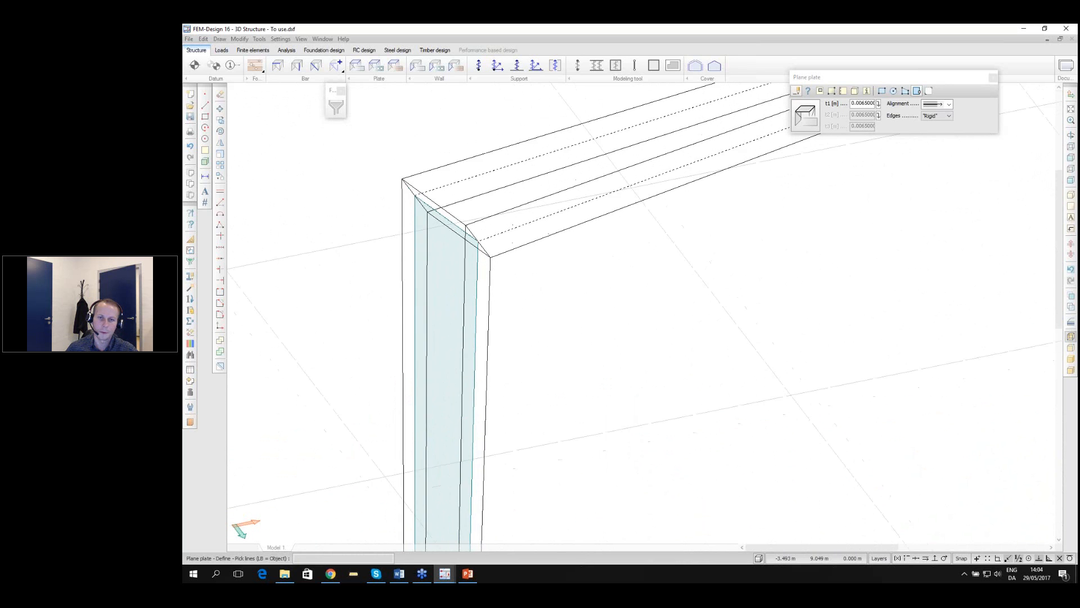
scroll(454, 263, down, 2)
scroll(668, 200, up, 5)
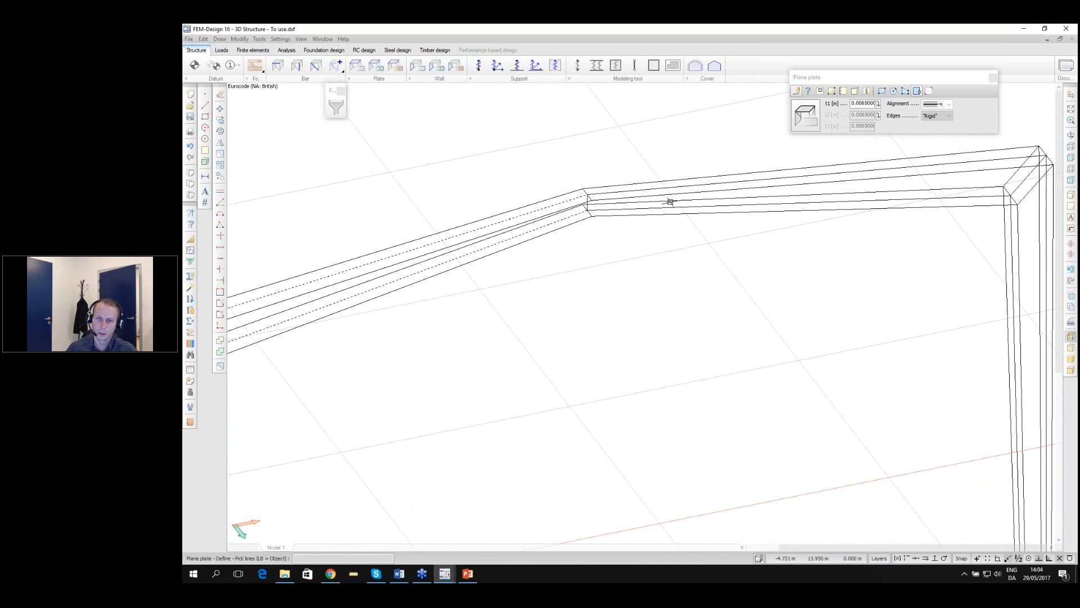
scroll(581, 205, up, 3)
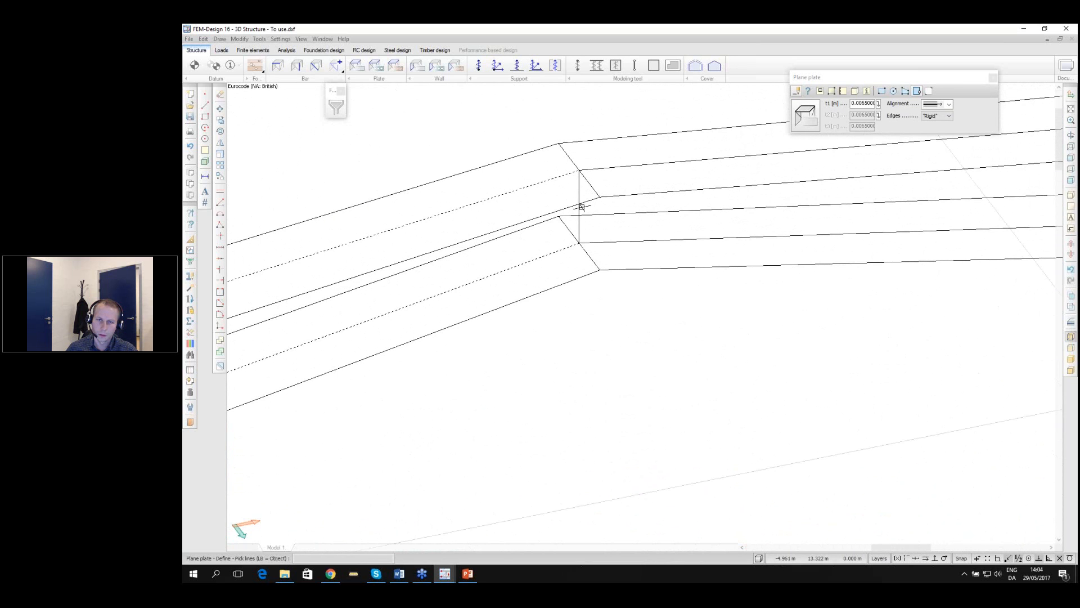
click(579, 208)
Create the web plate of the right rafter by picking its boundary lines at the ridge and at the right eaves
scroll(581, 207, down, 1)
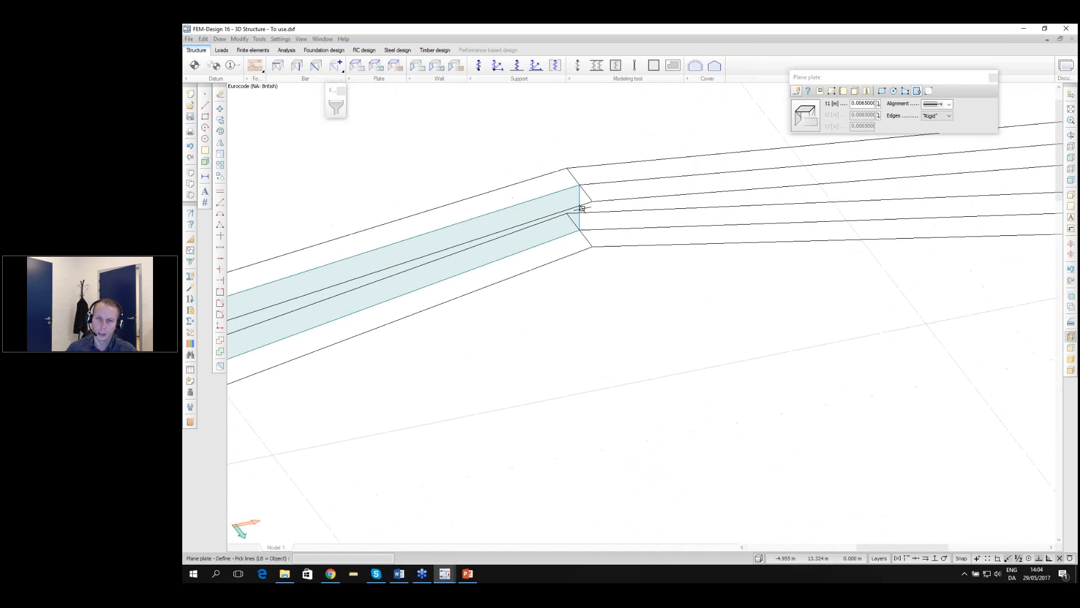
scroll(580, 196, down, 1)
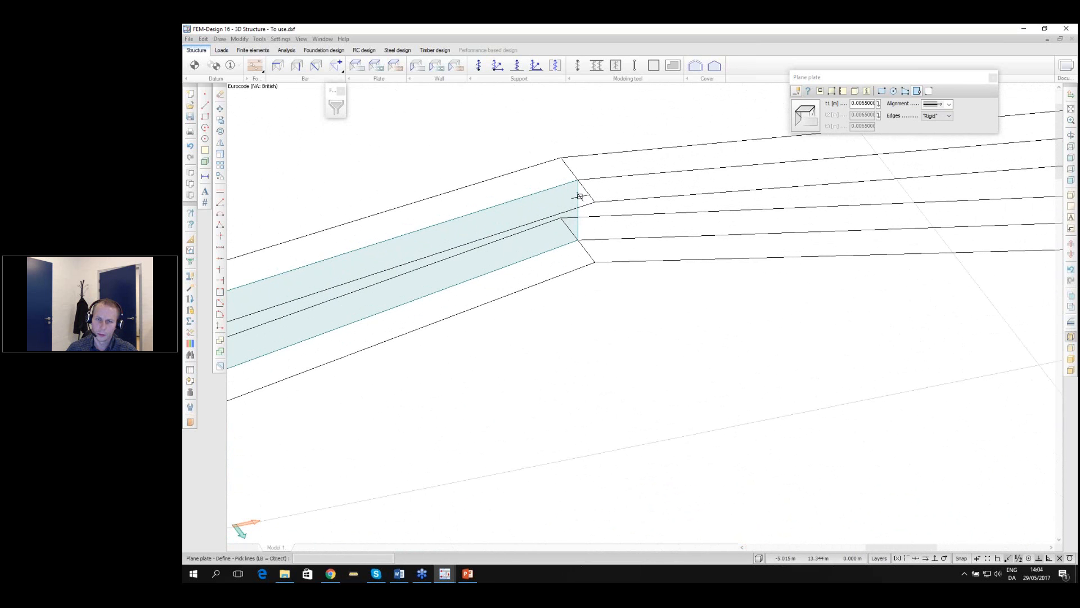
click(614, 177)
middle_drag(888, 226, 814, 285)
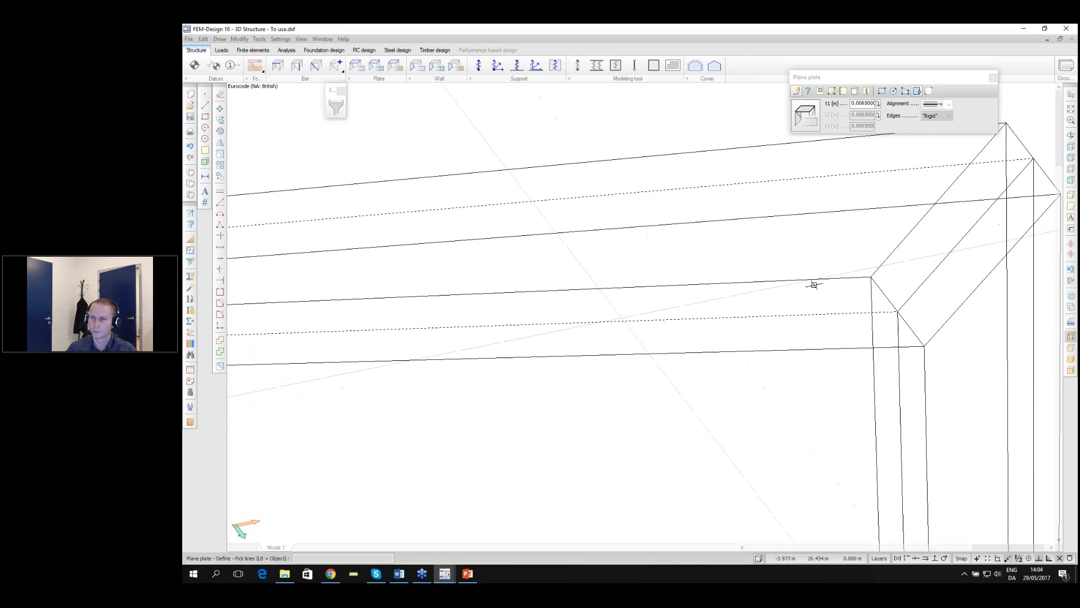
click(964, 235)
scroll(928, 227, down, 3)
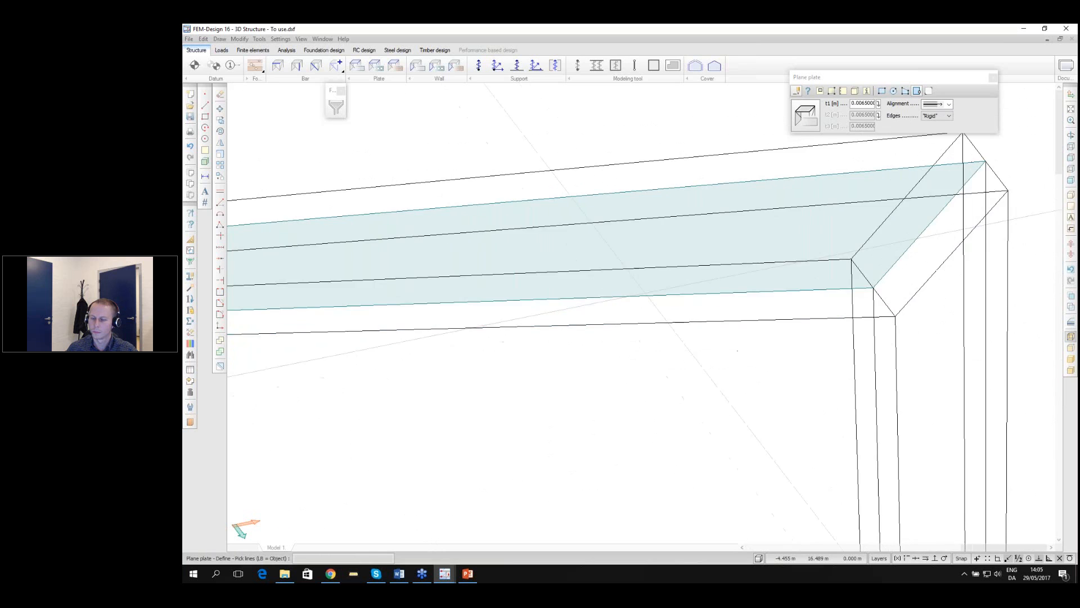
Create the web plate of the right column from its boundary lines in the imported drawing
scroll(857, 223, up, 3)
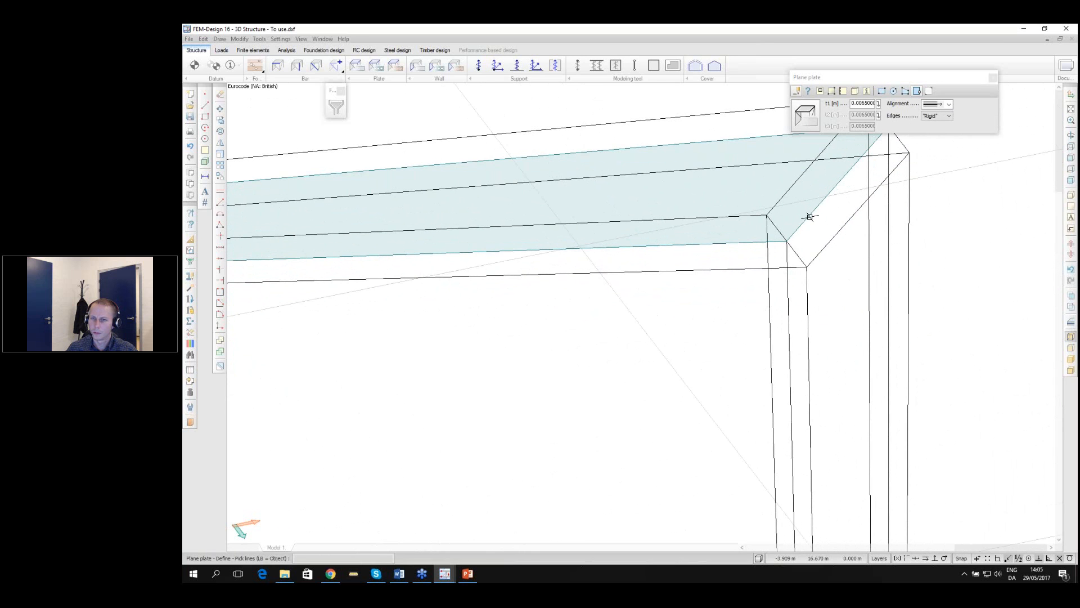
click(787, 253)
scroll(786, 188, down, 5)
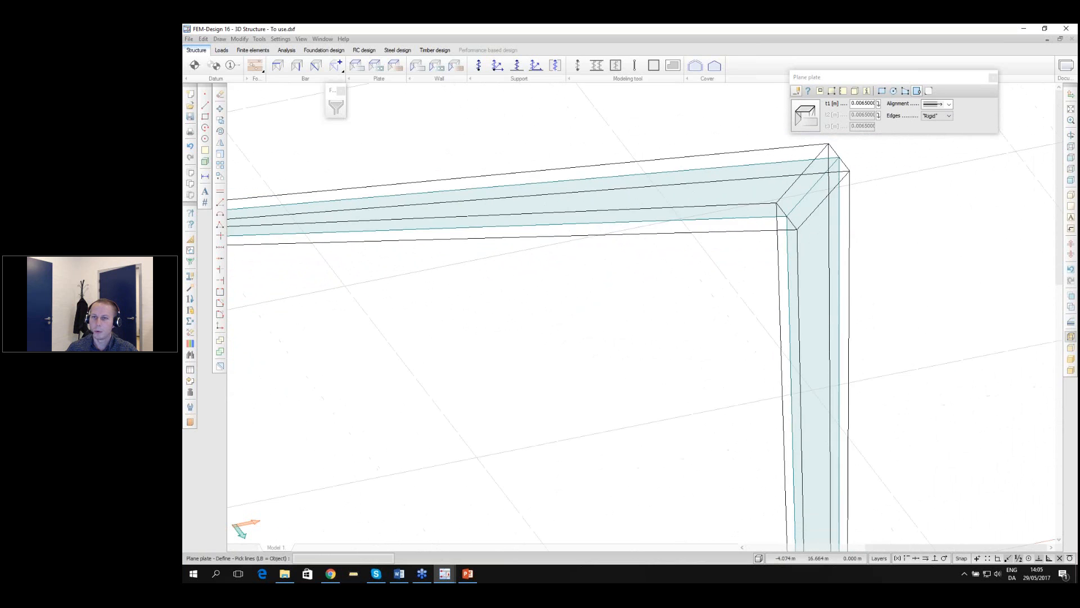
scroll(787, 189, down, 2)
shift+middle_drag(687, 315, 366, 381)
scroll(414, 277, down, 2)
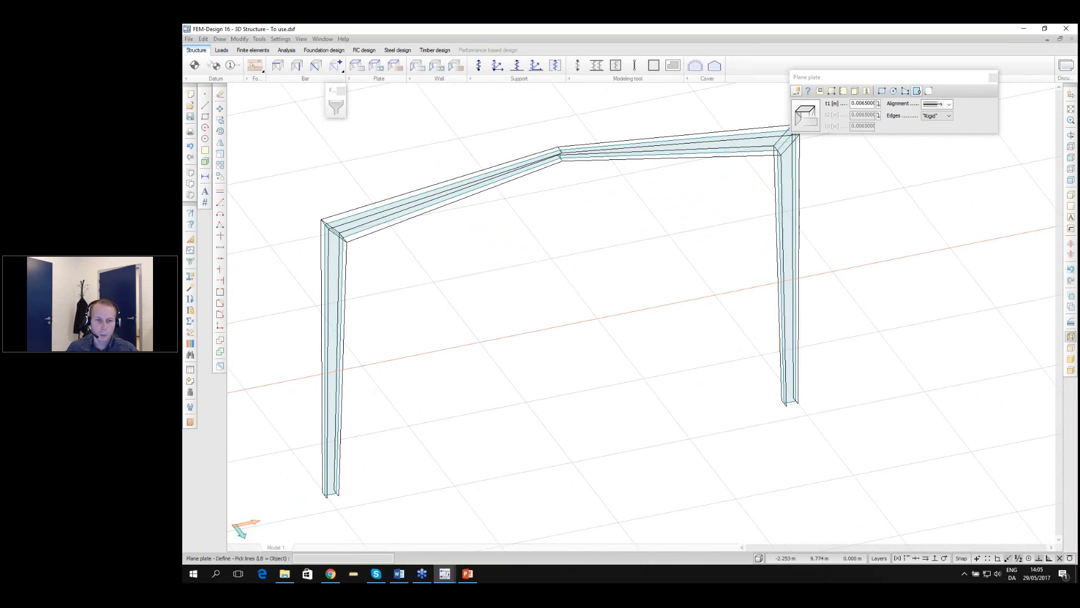
Set the plane plate thickness t1 to 0.01 m for the flange plates
scroll(348, 459, up, 2)
middle_drag(405, 299, 400, 369)
scroll(400, 369, down, 2)
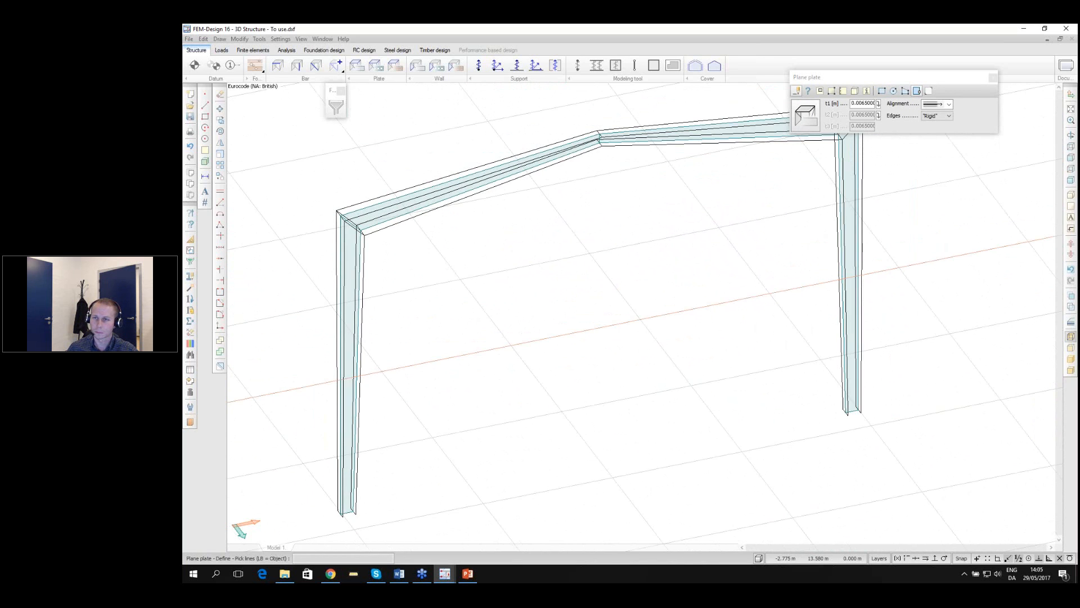
drag(861, 103, 870, 104)
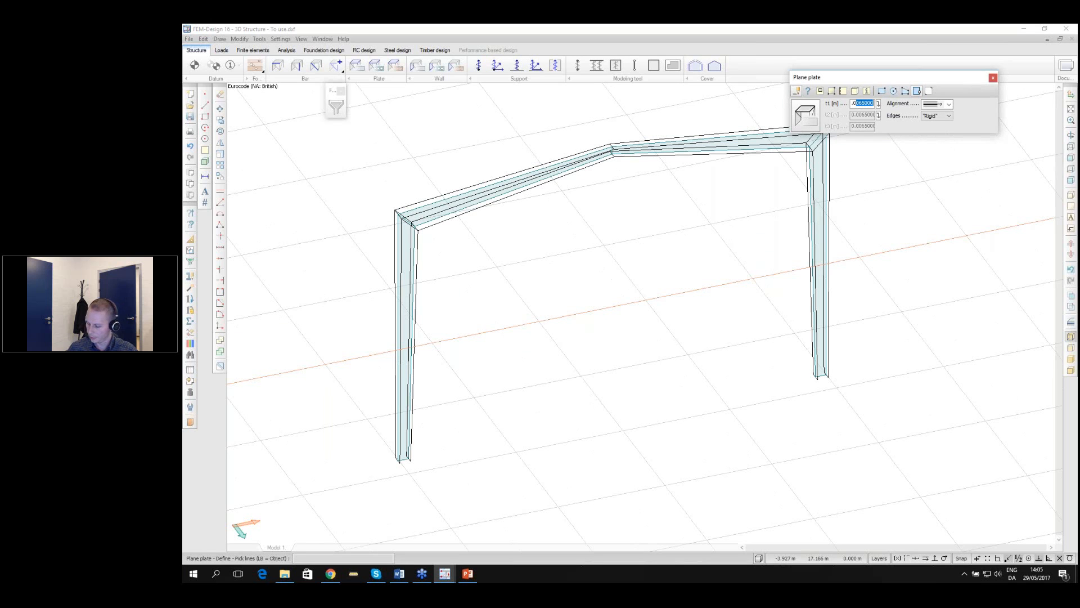
text(1)
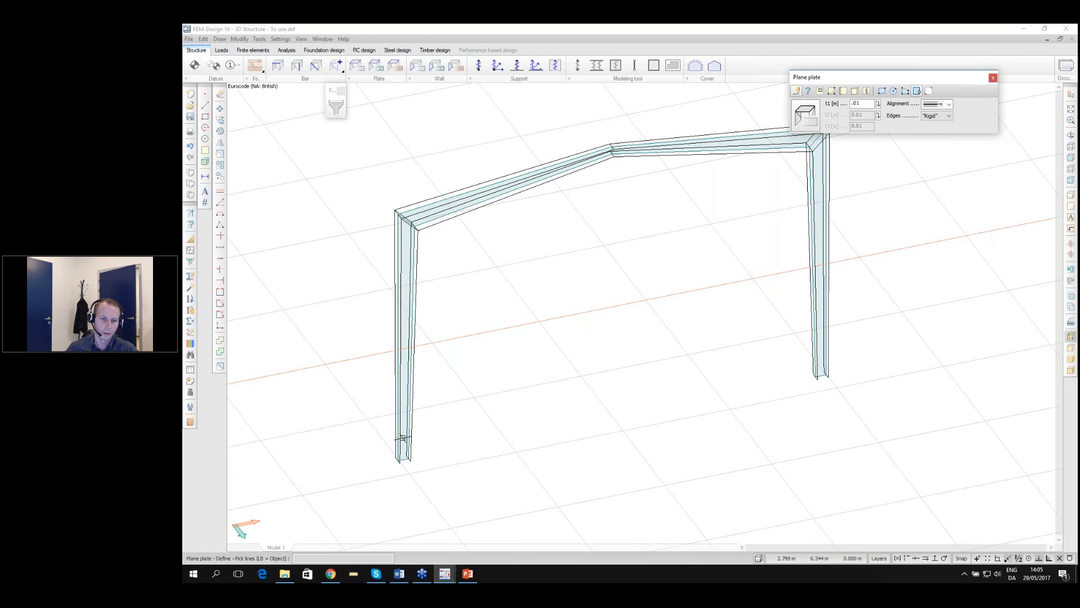
Create the outer and inner flange plates of the left column by picking their outlines at the column foot
scroll(403, 445, up, 3)
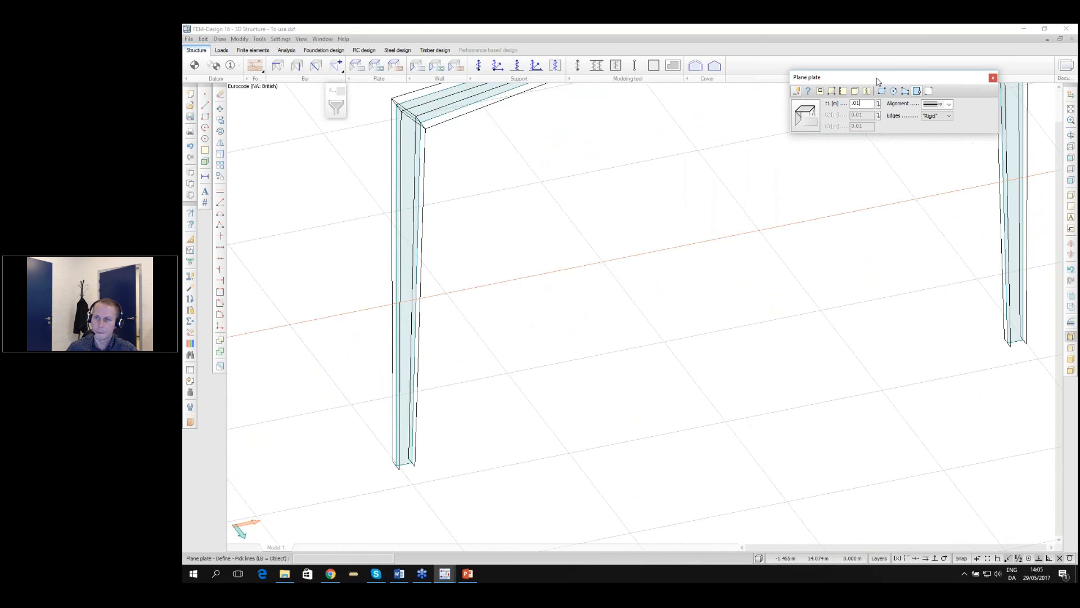
drag(876, 80, 885, 79)
scroll(396, 472, up, 4)
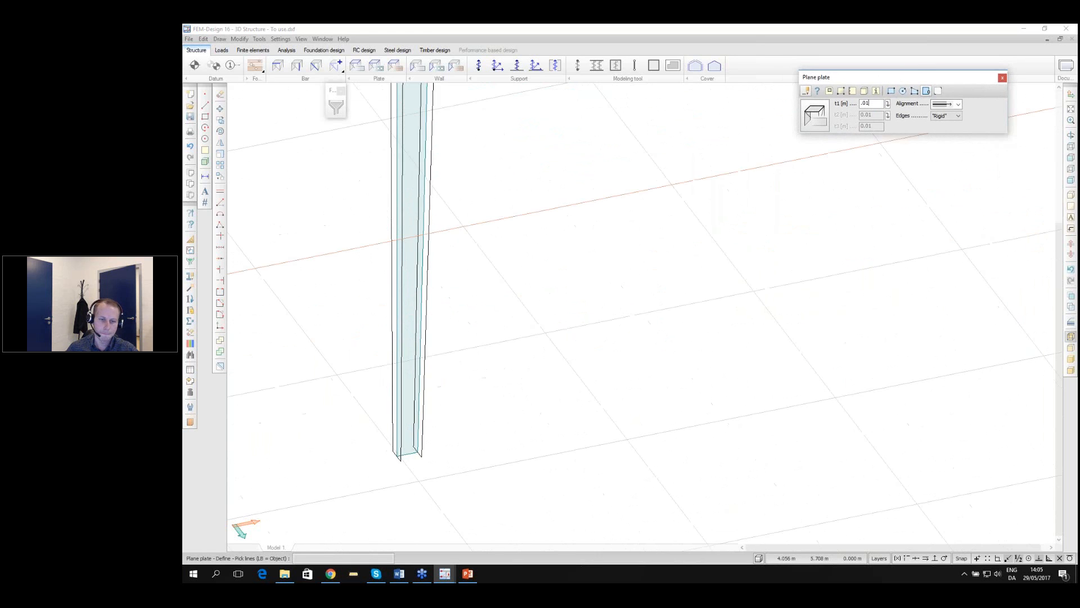
scroll(397, 450, up, 3)
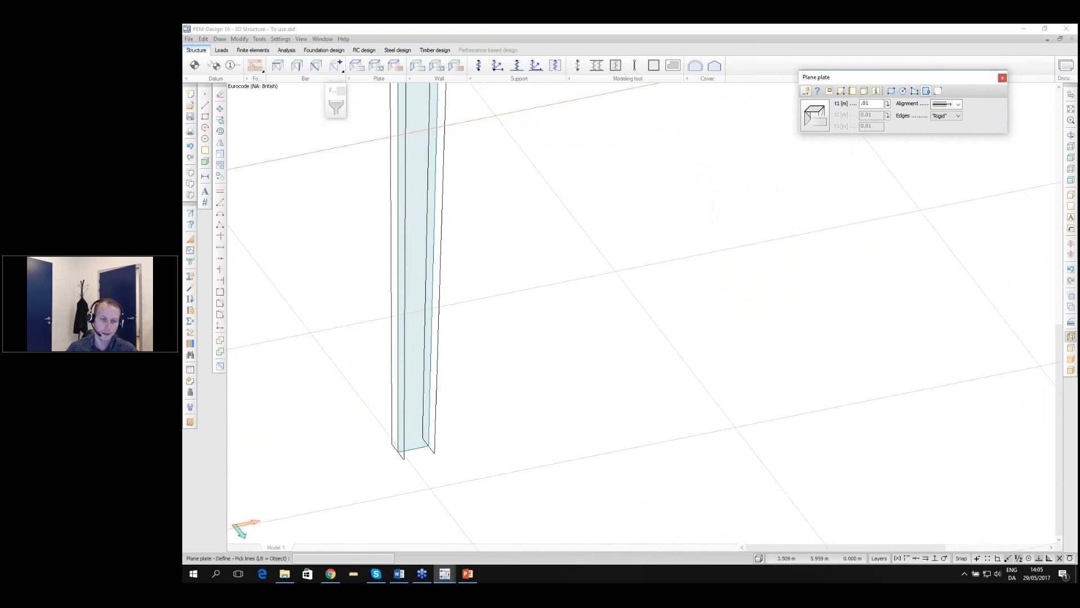
click(394, 447)
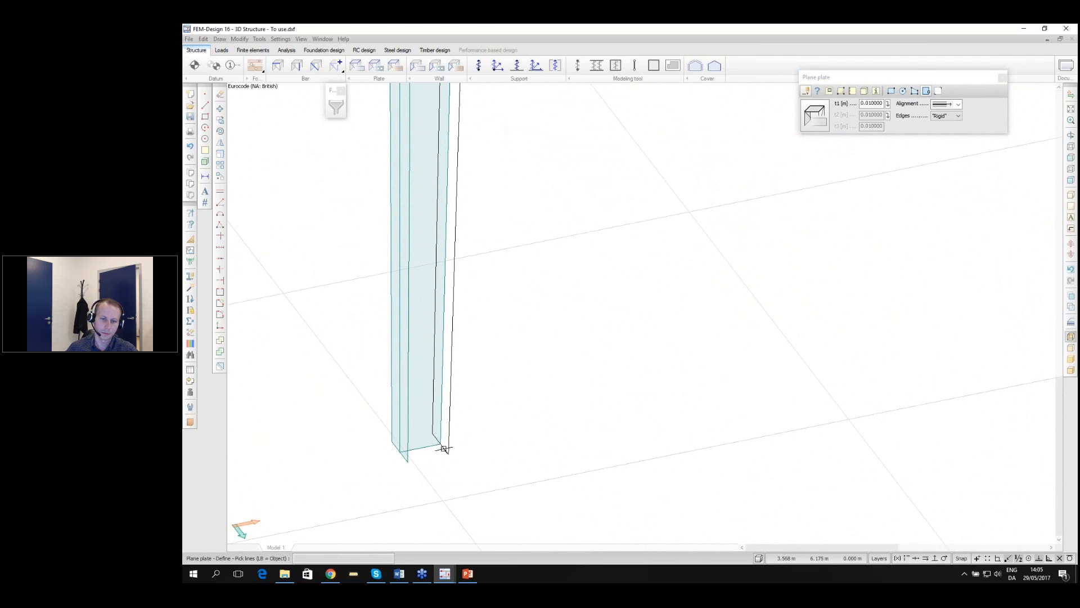
click(443, 448)
Create the upper and lower flange plates of the left rafter by picking their outlines near the ridge
middle_drag(443, 448, 450, 270)
scroll(450, 270, down, 2)
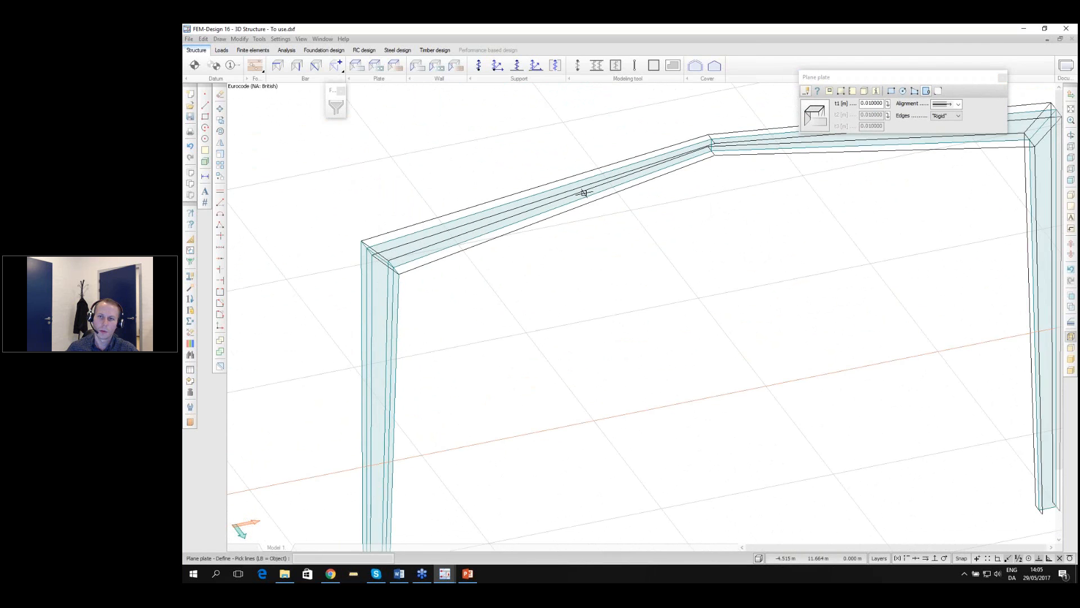
scroll(688, 143, up, 5)
scroll(692, 139, up, 2)
click(704, 119)
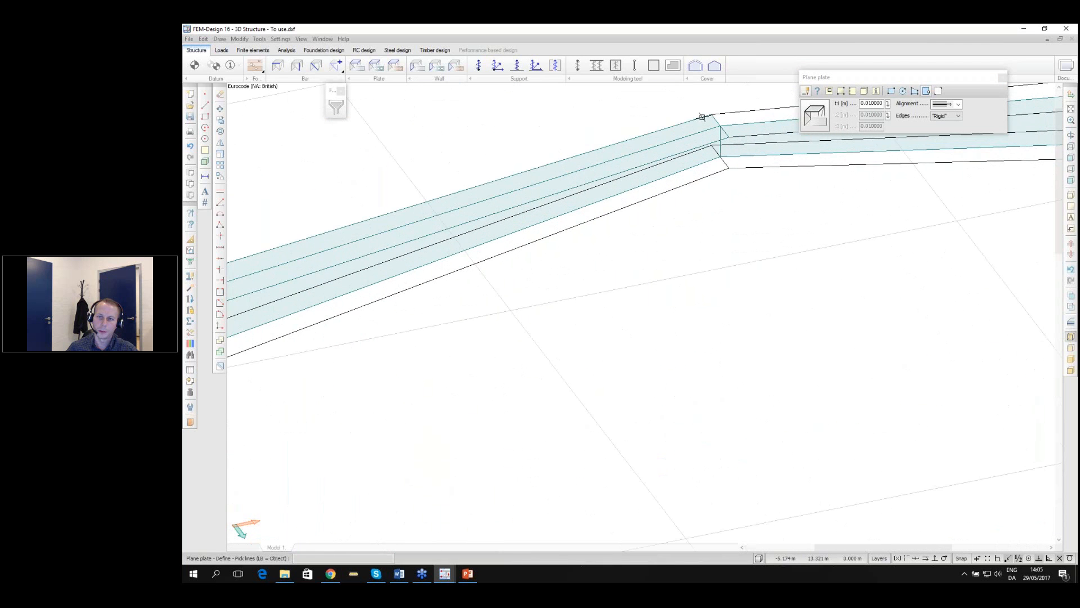
click(713, 175)
Create the upper and lower flange plates of the right rafter by picking their outlines at the right eaves corner
middle_drag(455, 250, 327, 292)
middle_drag(415, 309, 928, 176)
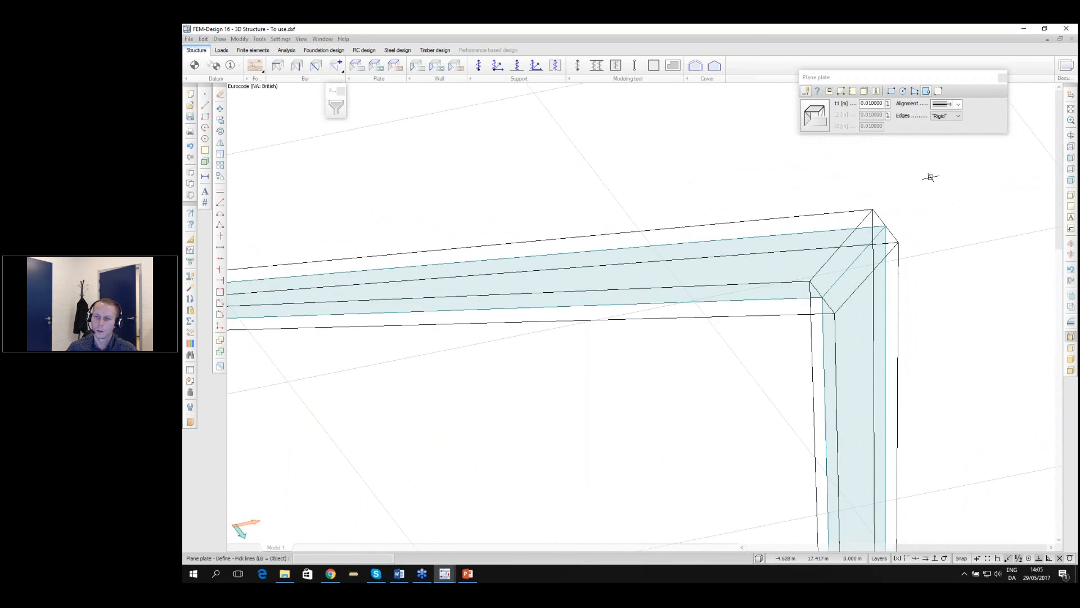
click(884, 213)
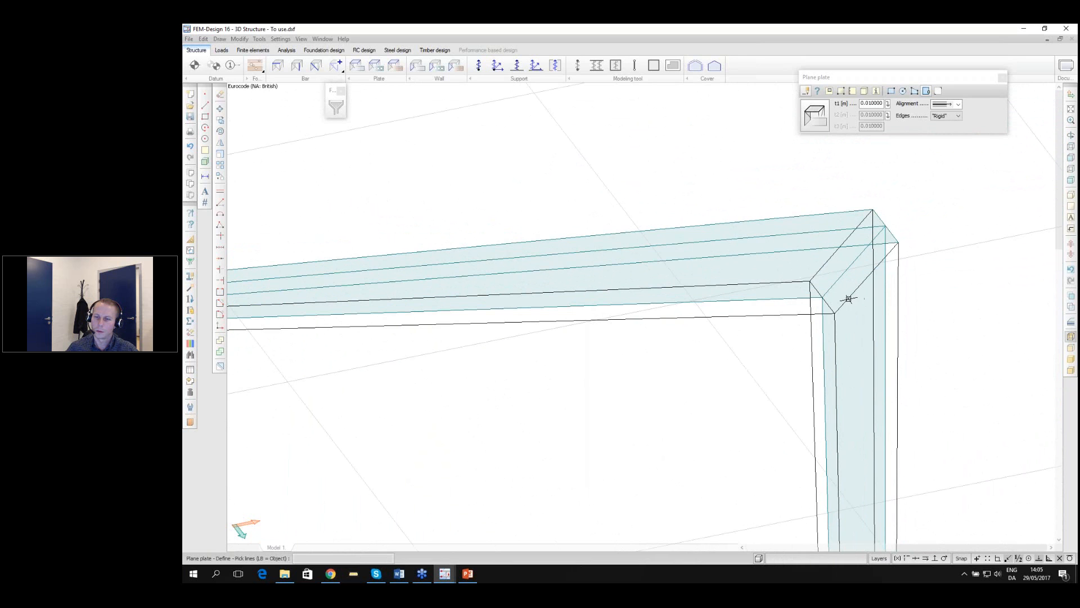
scroll(825, 309, up, 2)
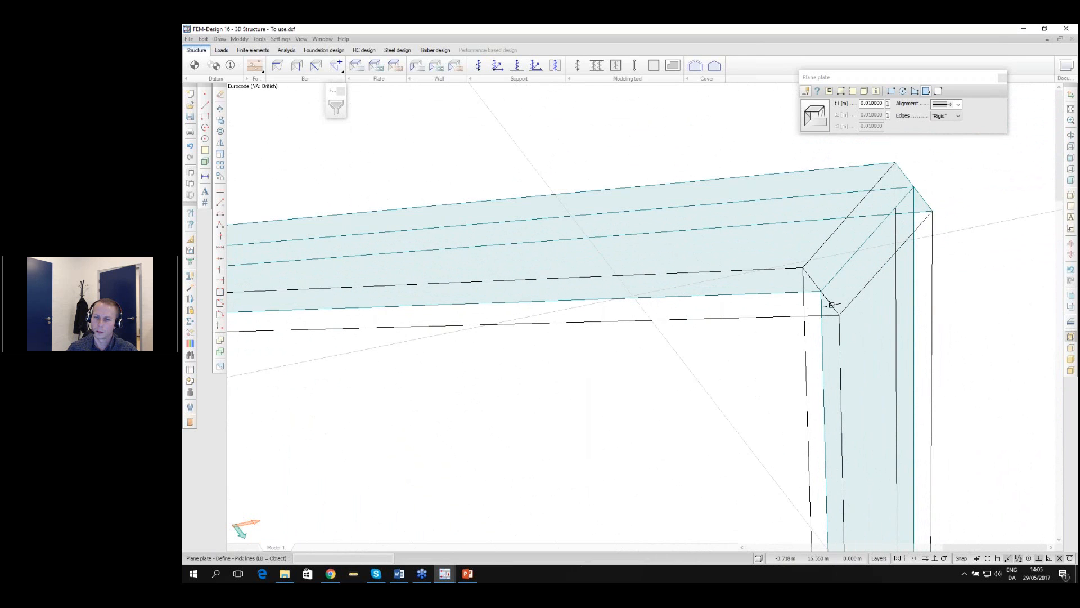
click(831, 304)
scroll(816, 242, down, 3)
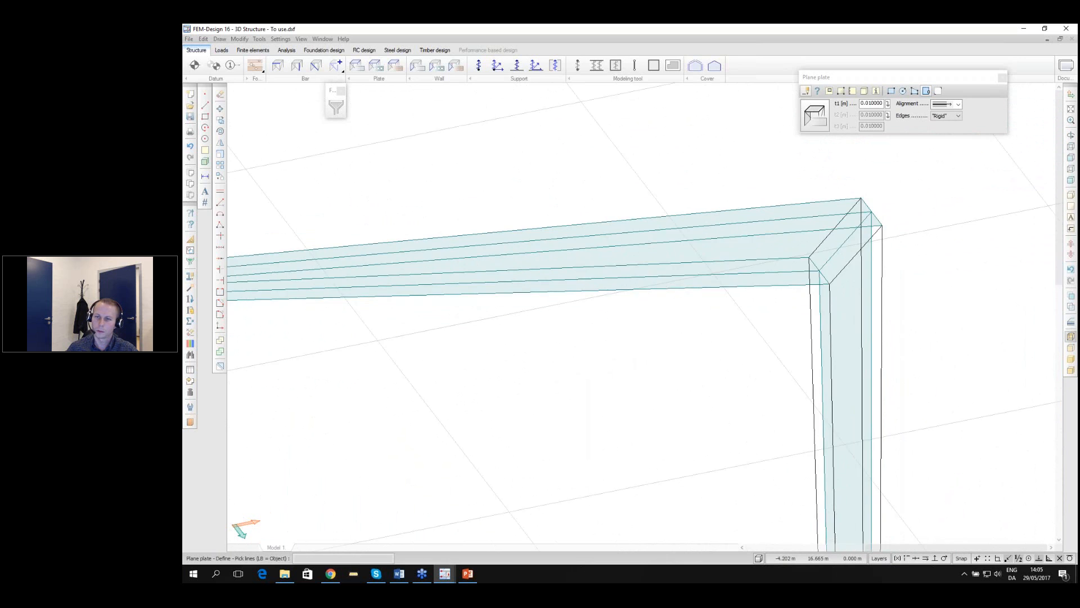
Create the outer and inner flange plates of the right column by picking their outlines at the column foot
scroll(815, 242, down, 3)
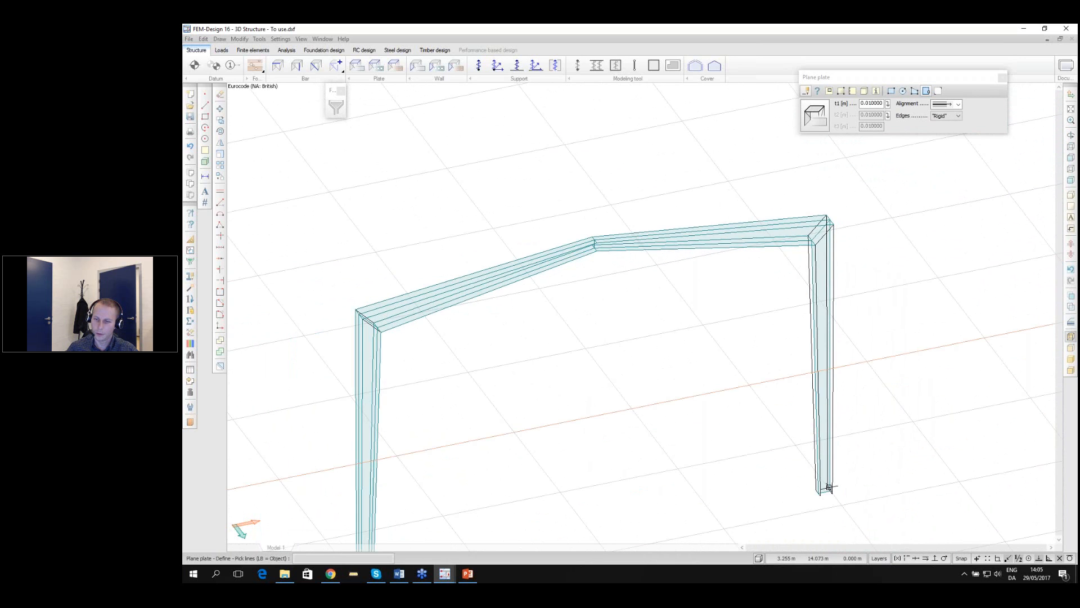
scroll(819, 485, up, 1)
scroll(817, 487, up, 5)
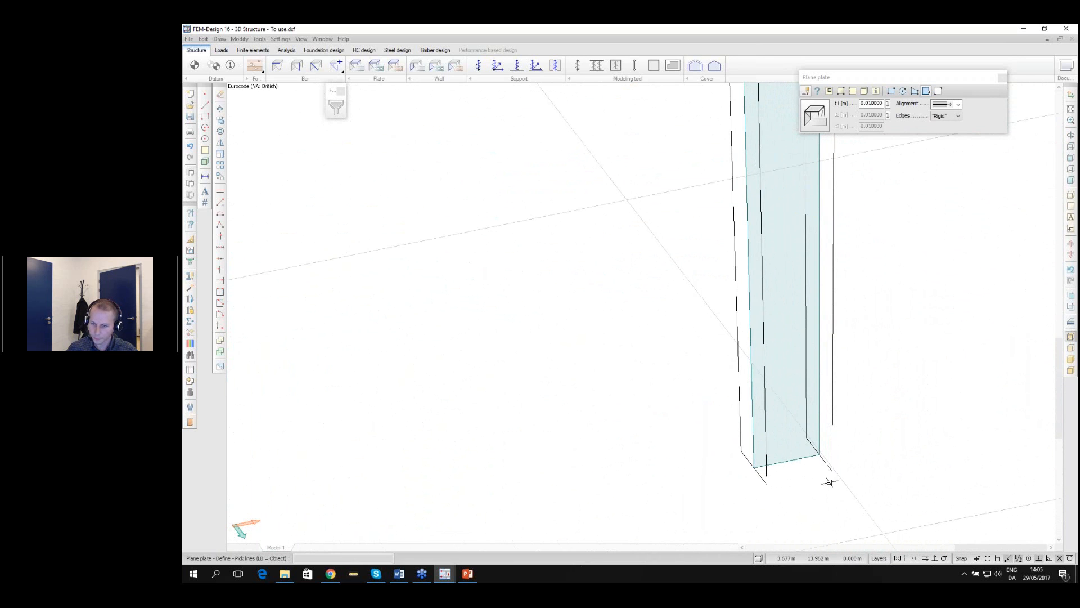
click(825, 461)
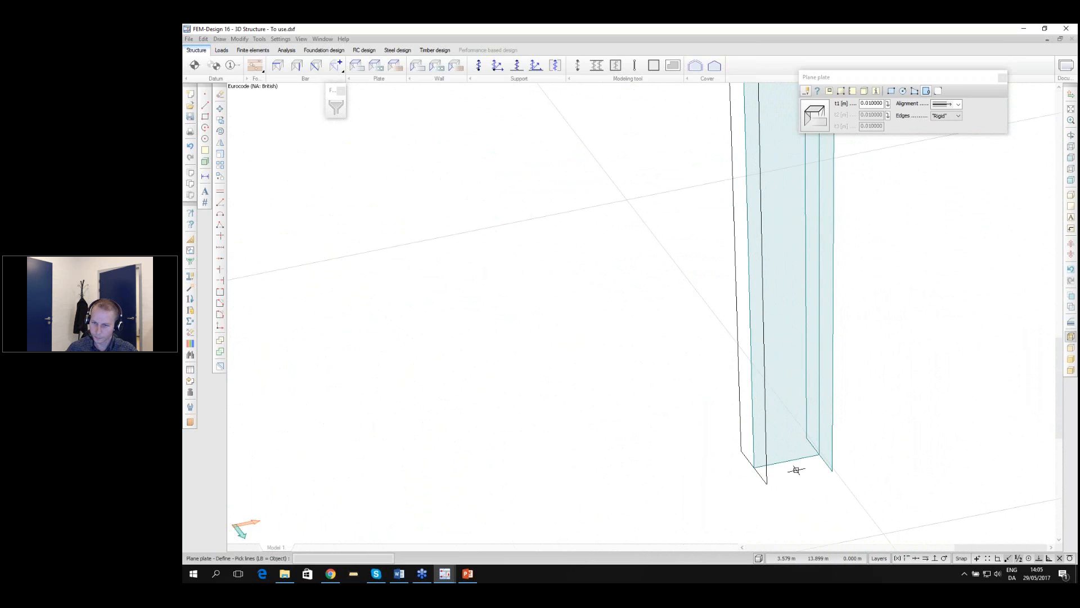
click(759, 476)
scroll(759, 475, down, 3)
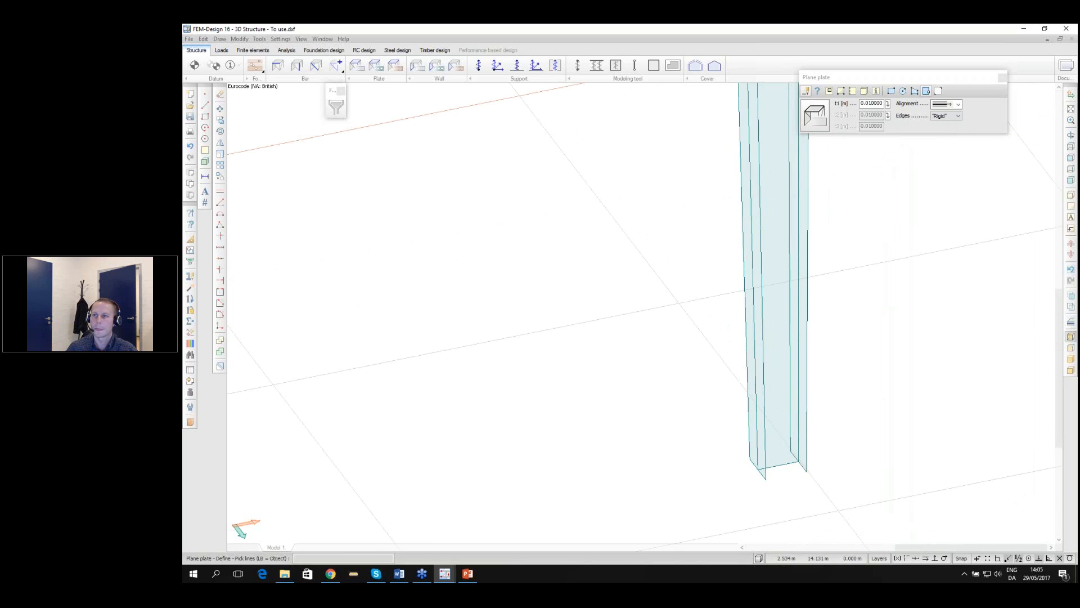
scroll(747, 352, down, 5)
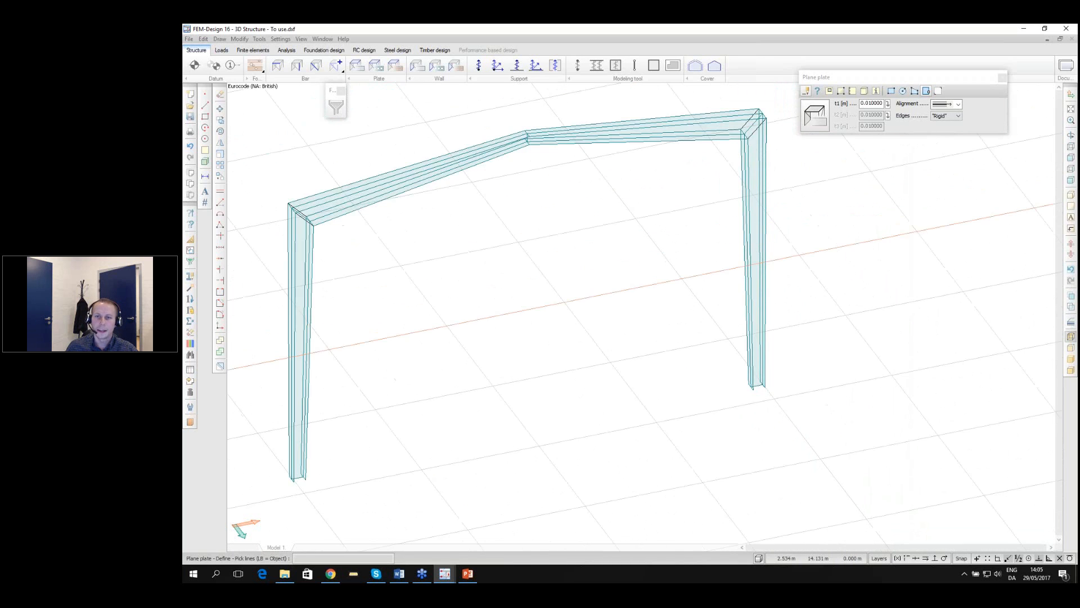
middle_click(584, 280)
drag(591, 278, 518, 343)
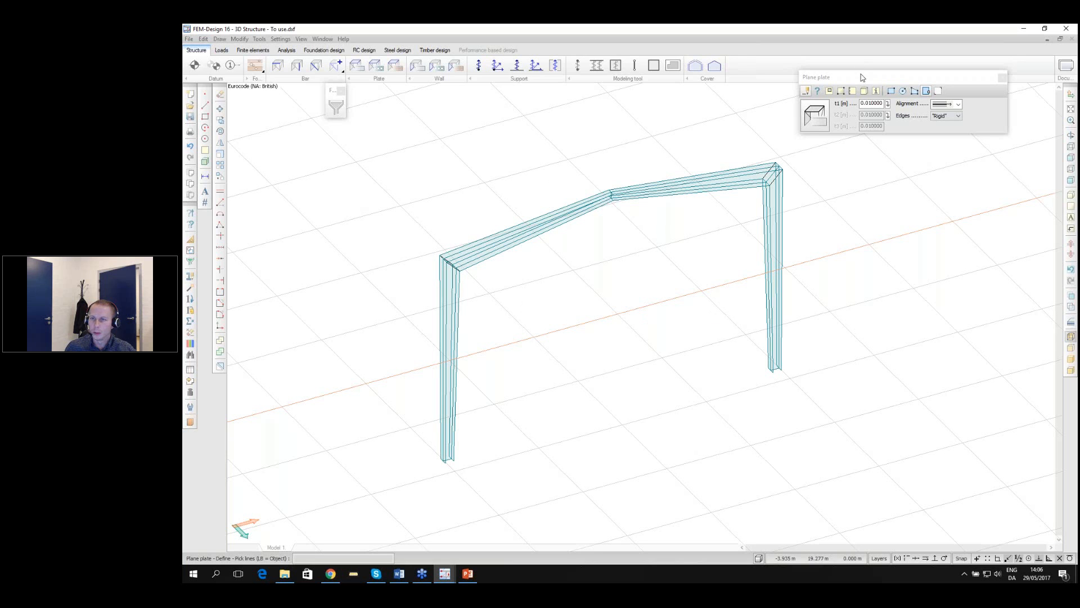
drag(863, 78, 867, 68)
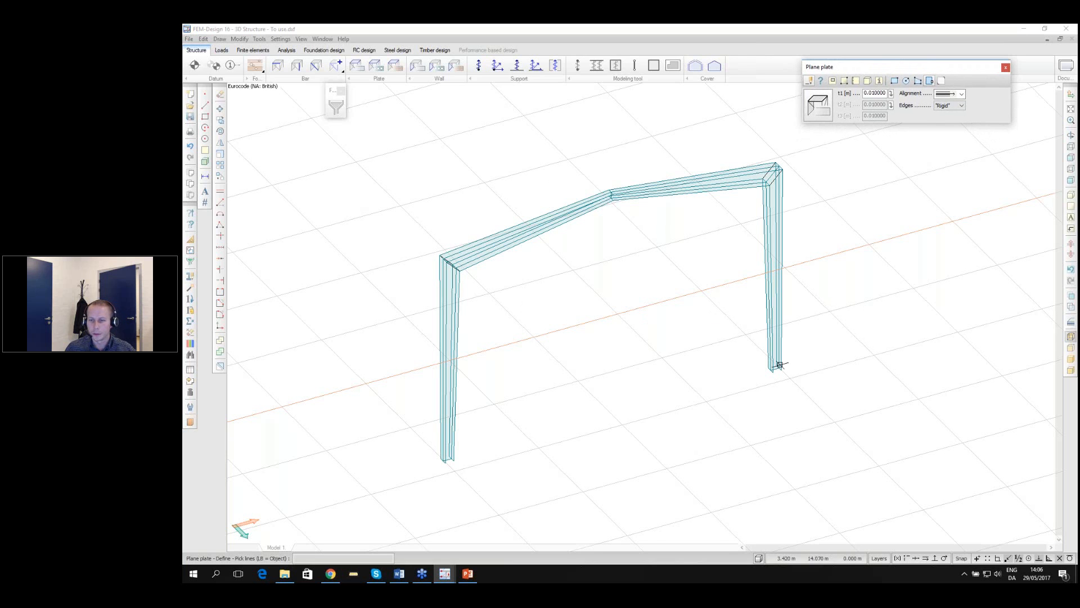
scroll(776, 364, up, 1)
scroll(776, 365, up, 2)
scroll(778, 365, down, 1)
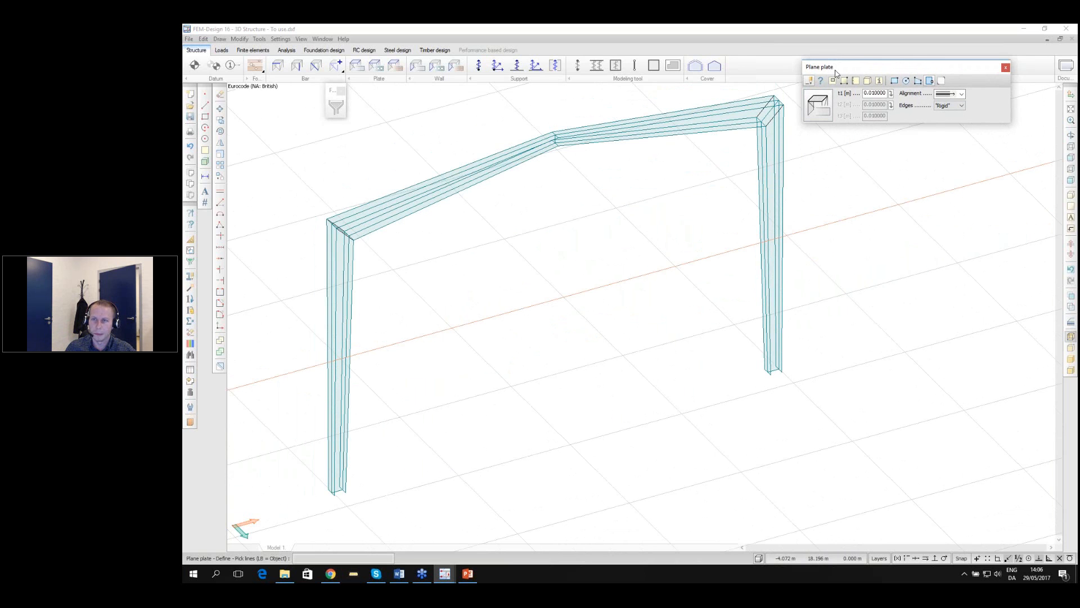
drag(844, 72, 850, 69)
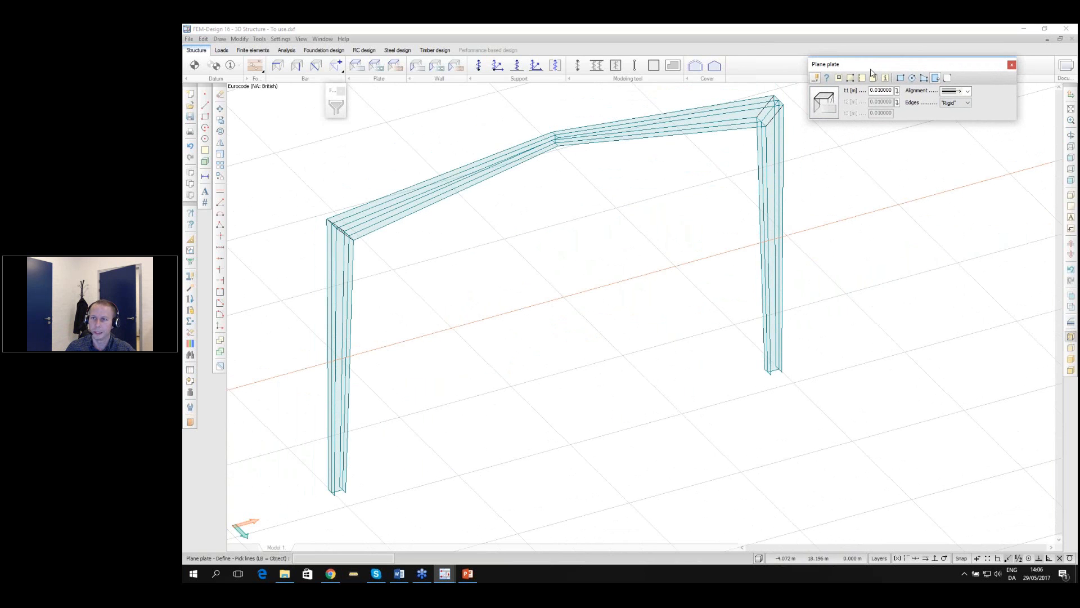
Start a rectangular plate at the right column's foot, placing its first corner 0.08 m in X and Y from the outer flange's near corner
click(901, 79)
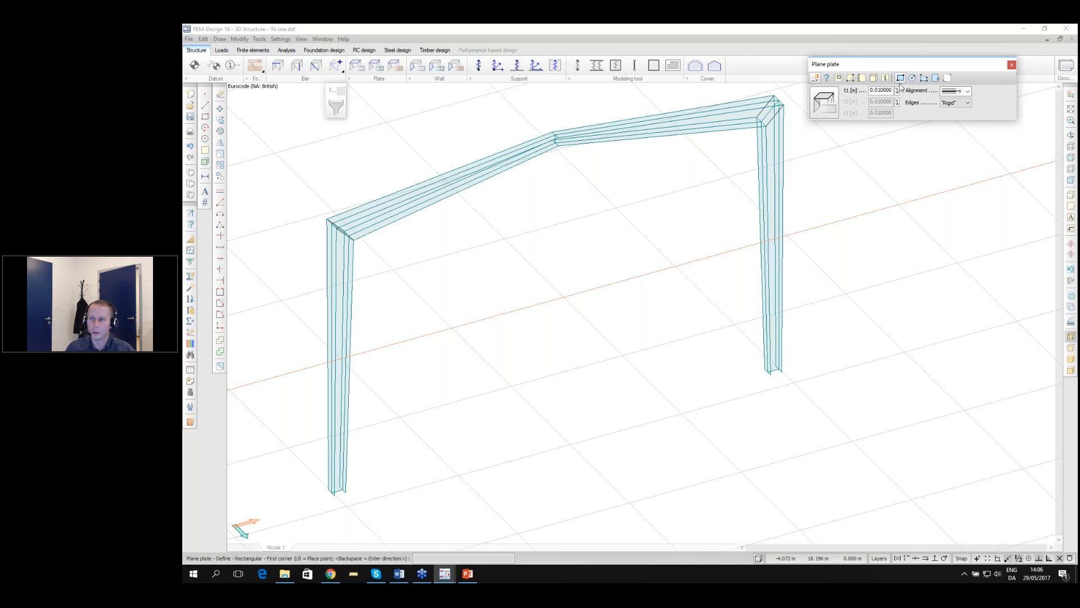
scroll(814, 325, up, 5)
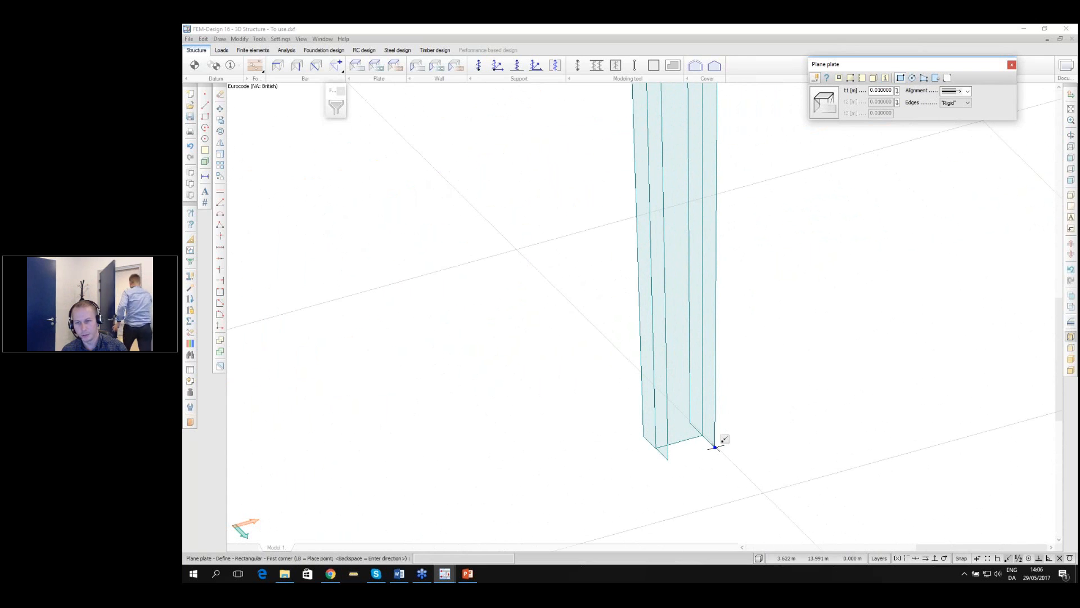
middle_click(715, 447)
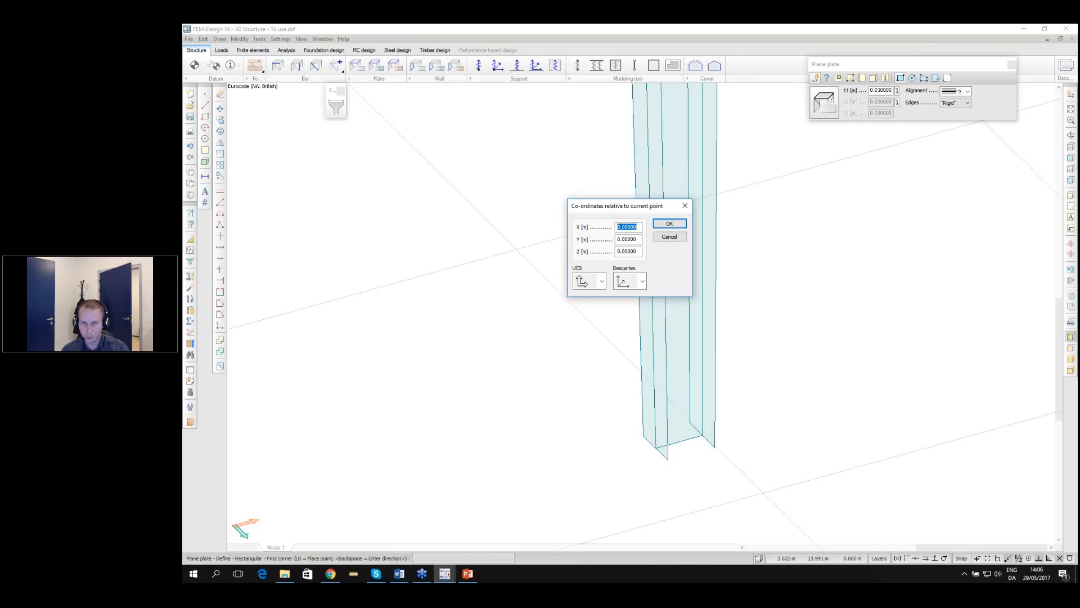
text(0,08)
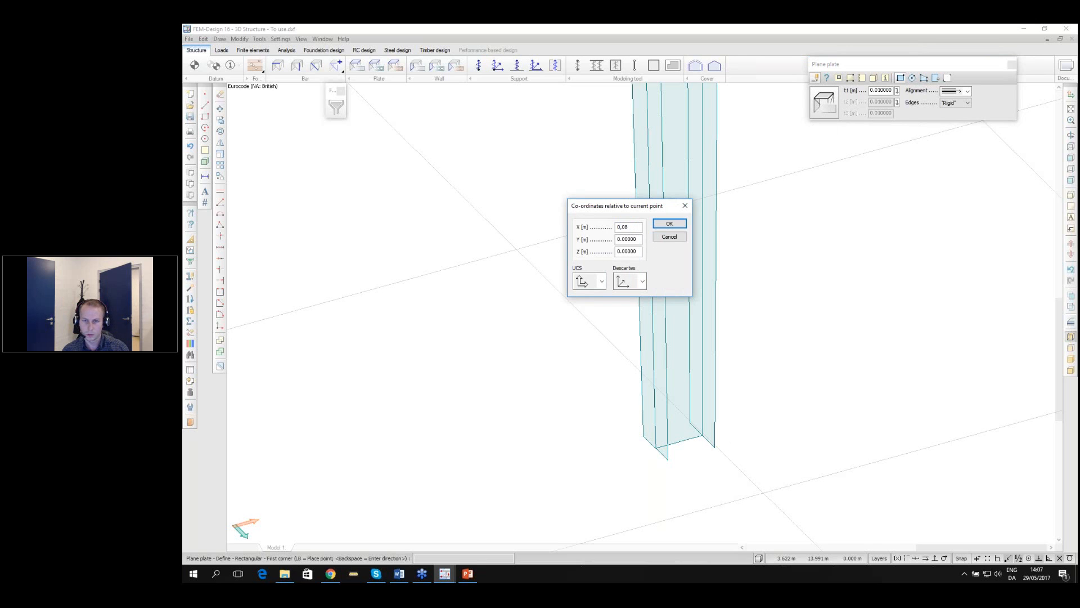
double_click(631, 239)
text(0,08)
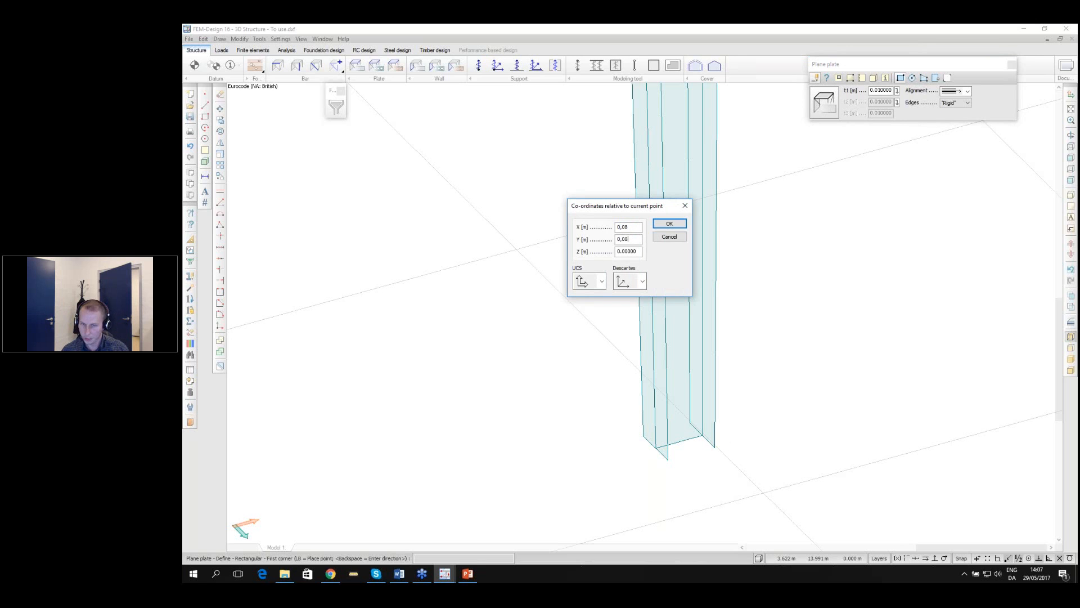
key(Return)
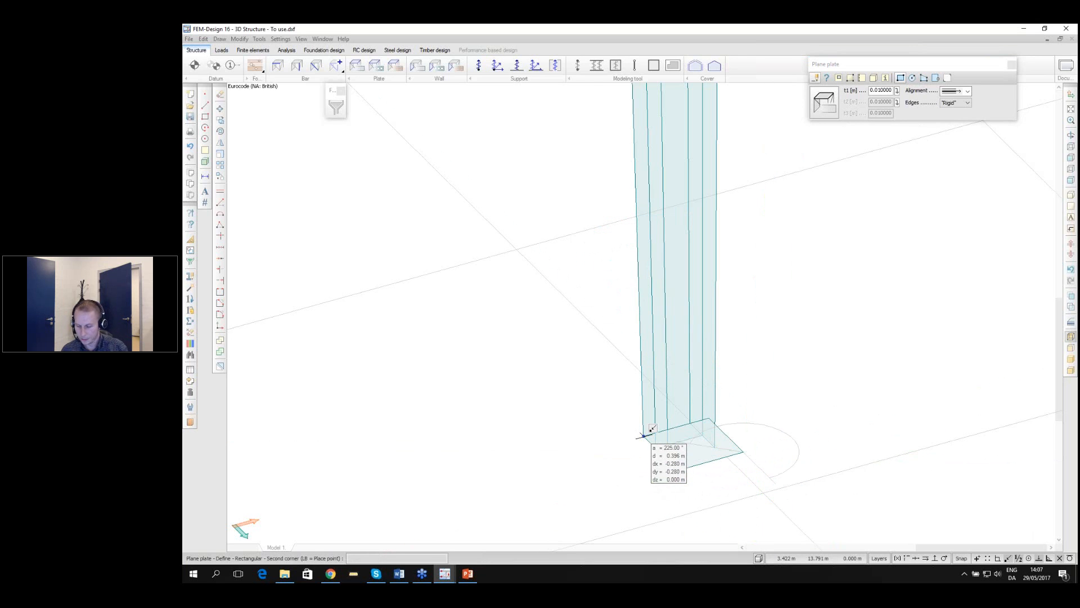
Complete the right column's base plate with its opposite corner offset -0.08 m in X and Y from the inner flange's far corner
middle_click(643, 435)
key(Home)
text(-)
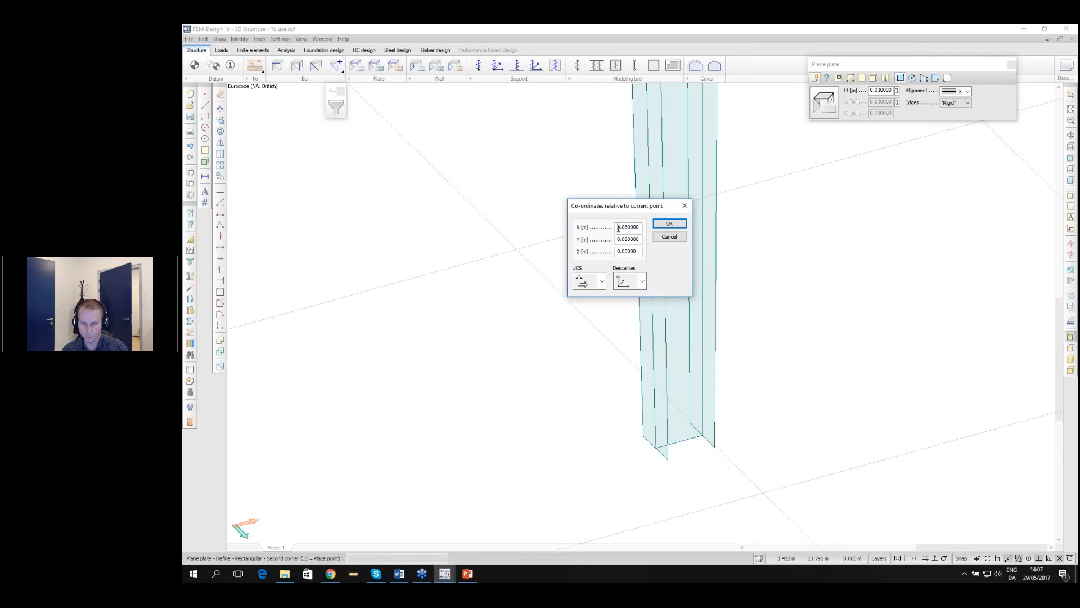
click(617, 239)
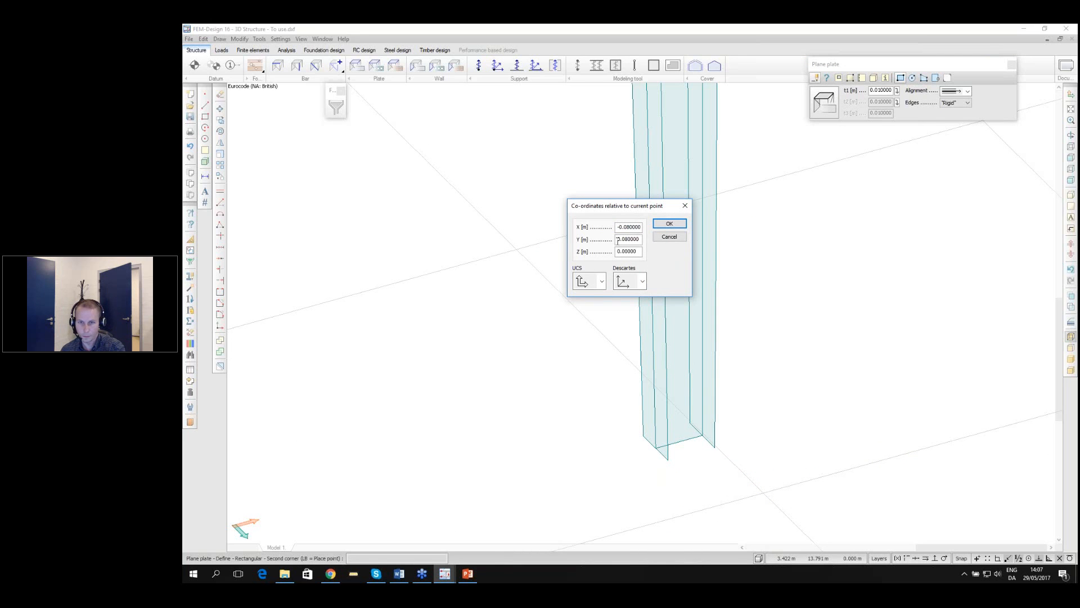
text(-)
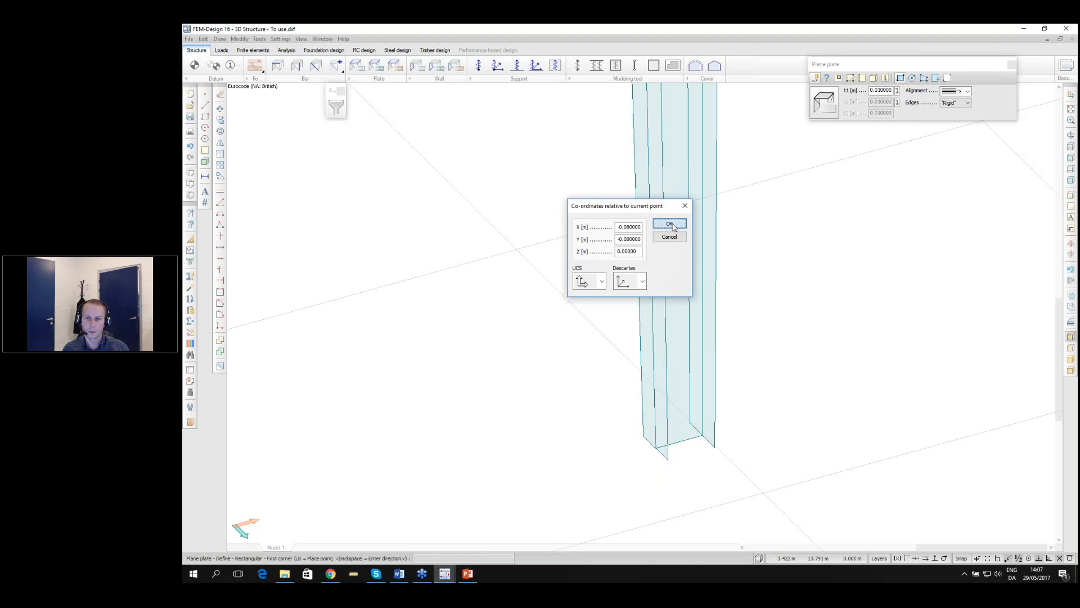
click(672, 224)
scroll(714, 333, down, 5)
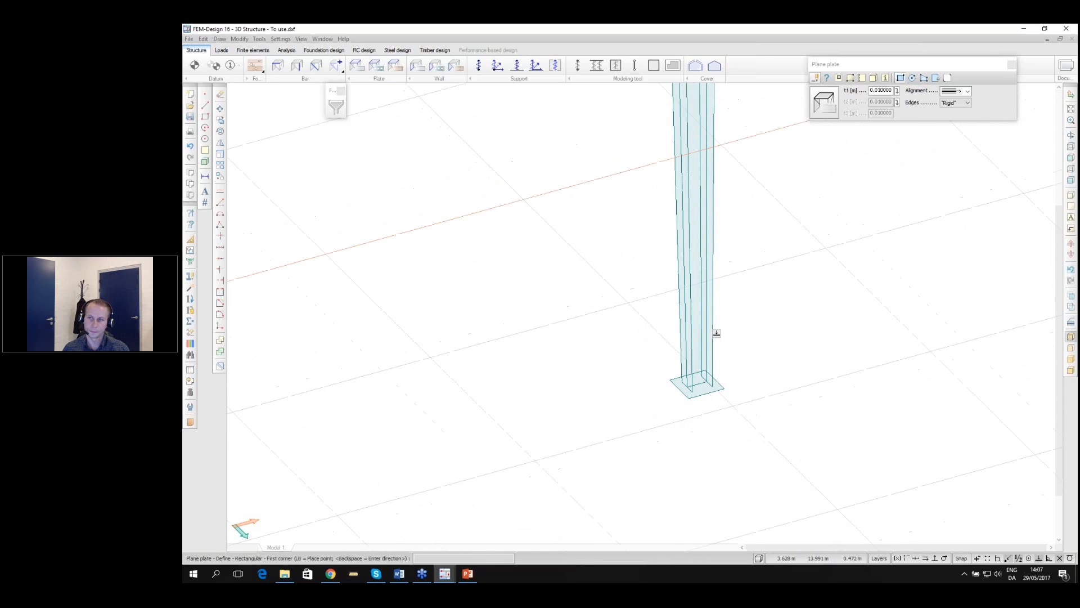
Set the thickness t1 of the right column's base plate to 0.03 m
scroll(713, 333, down, 3)
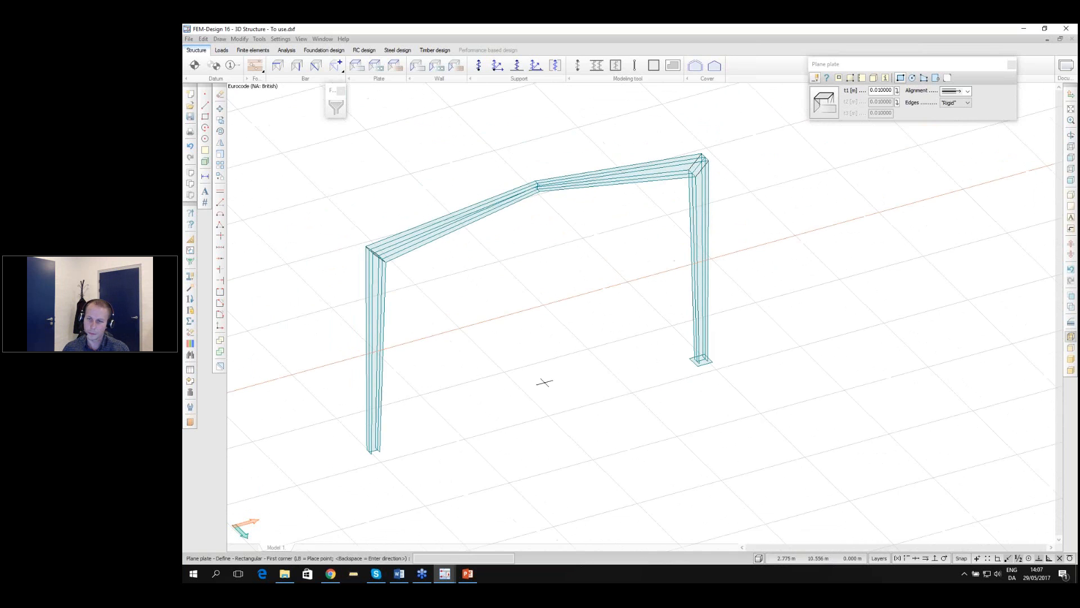
middle_drag(545, 378, 672, 359)
scroll(804, 324, up, 3)
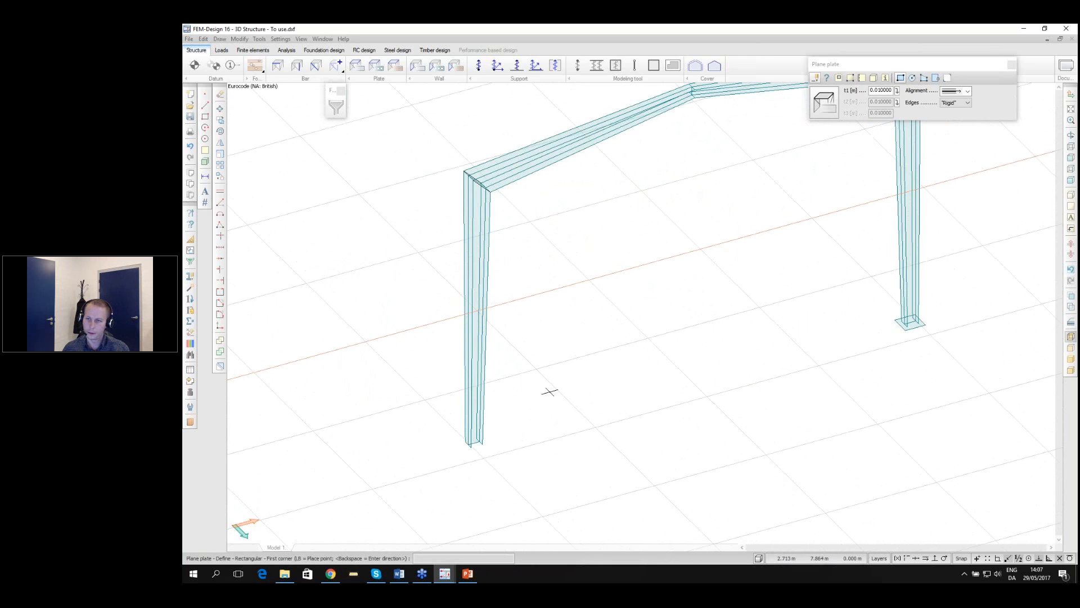
scroll(841, 344, up, 6)
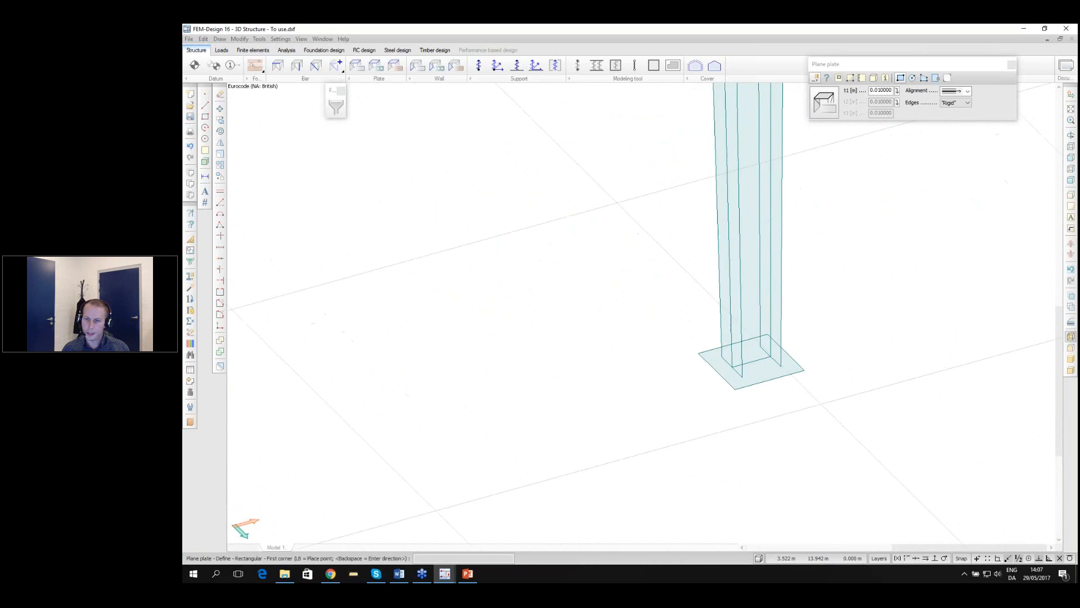
click(826, 78)
click(797, 370)
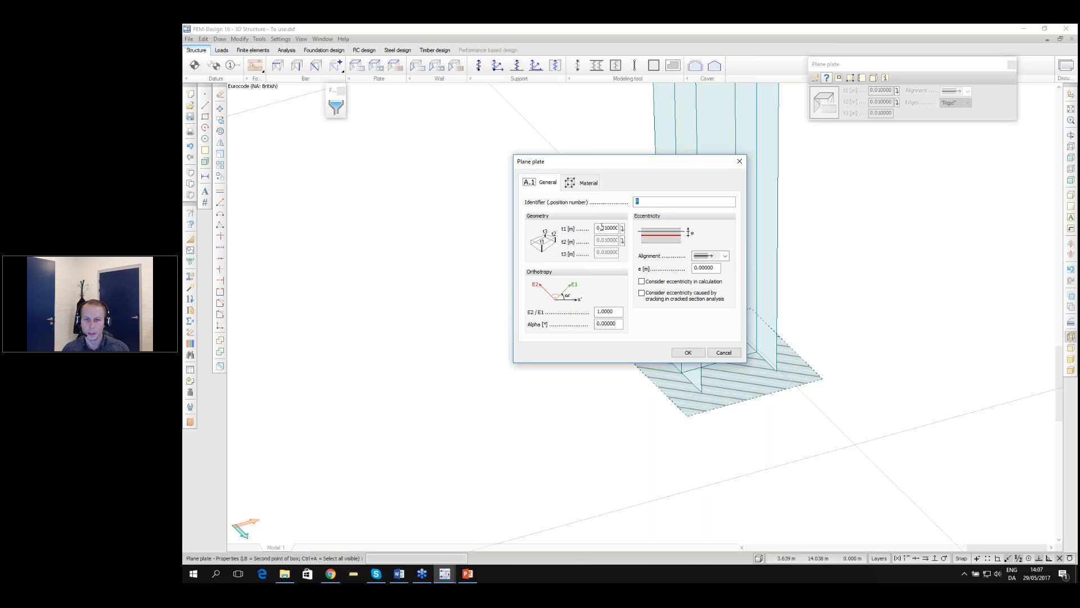
drag(602, 228, 614, 228)
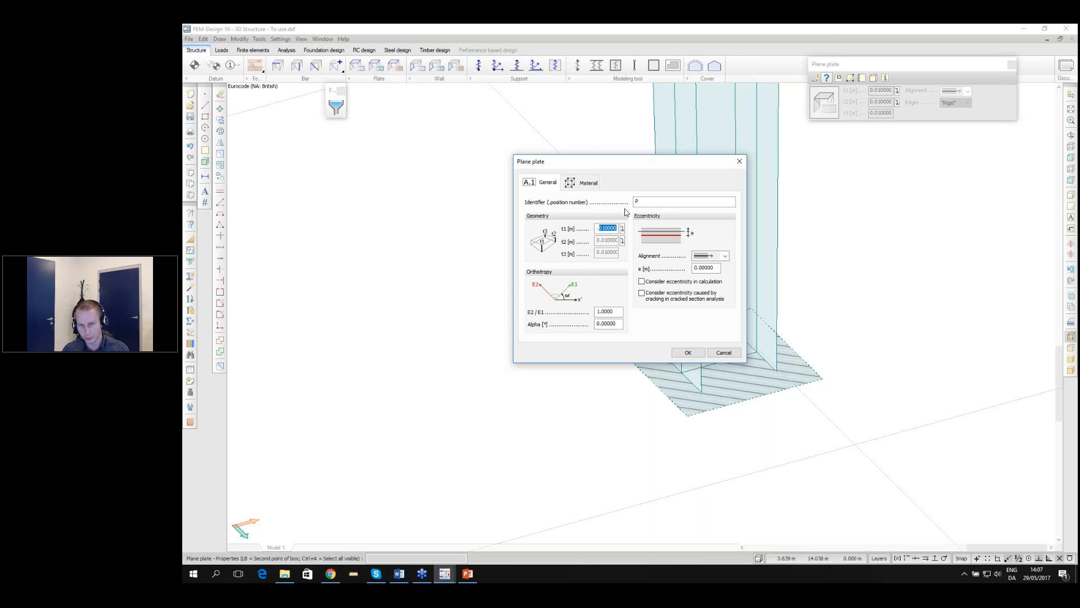
text(0,)
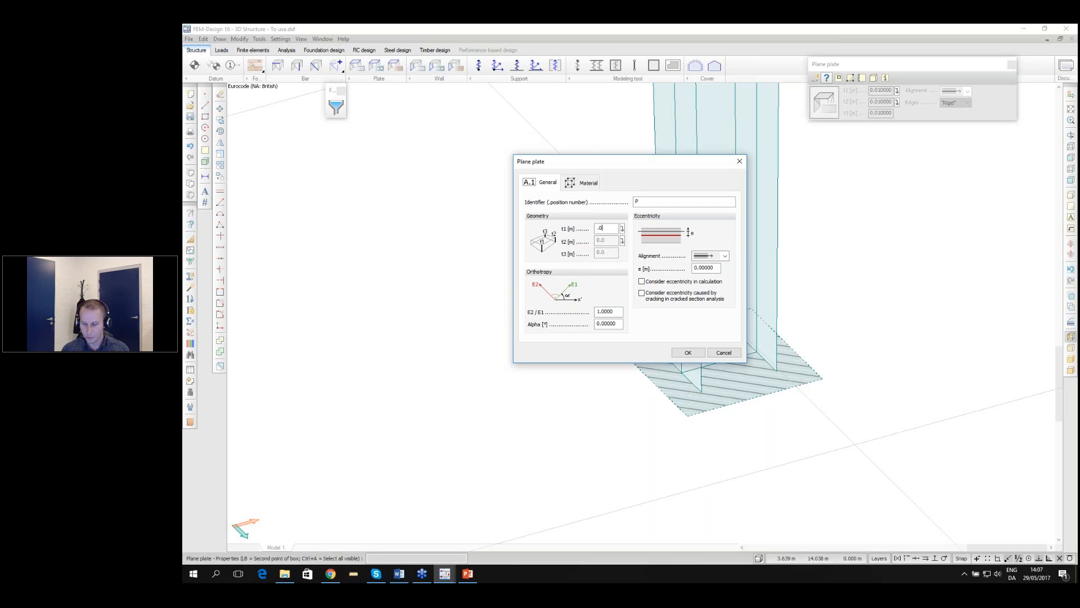
text(03)
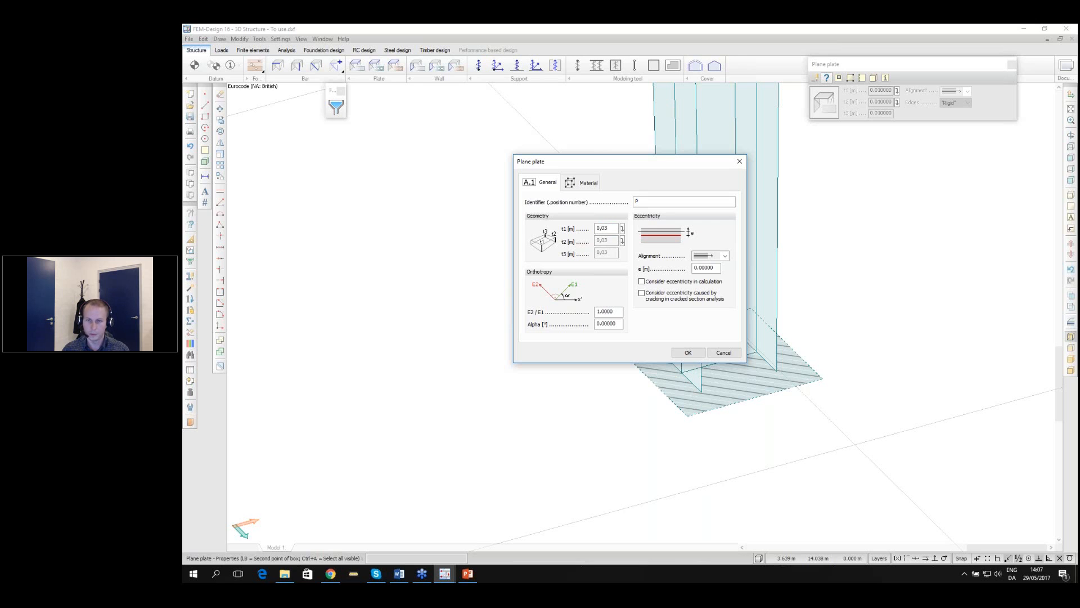
click(689, 352)
scroll(743, 335, down, 3)
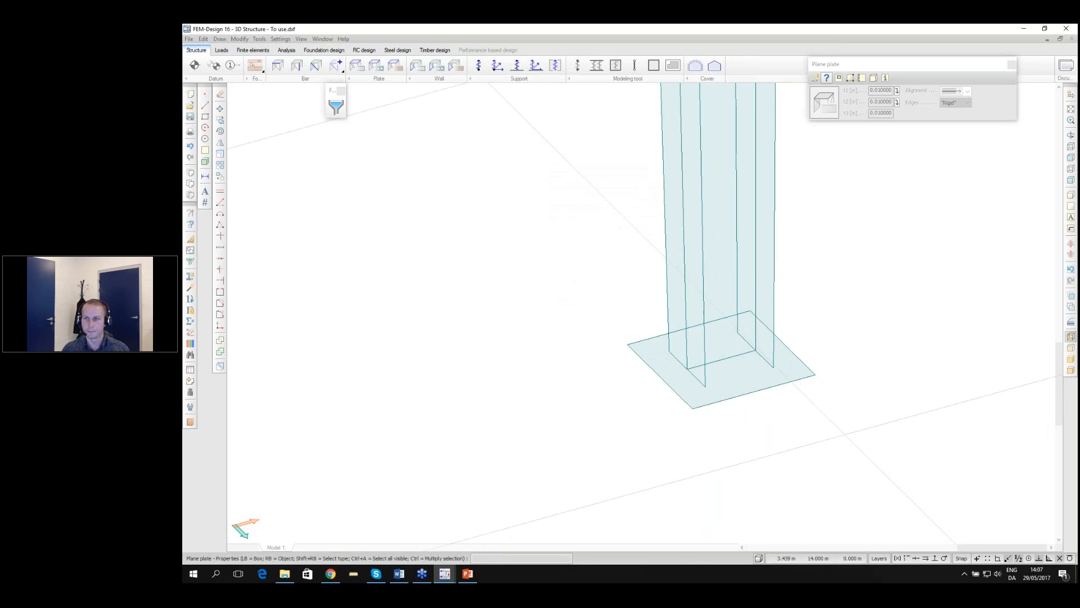
scroll(743, 334, down, 2)
click(746, 353)
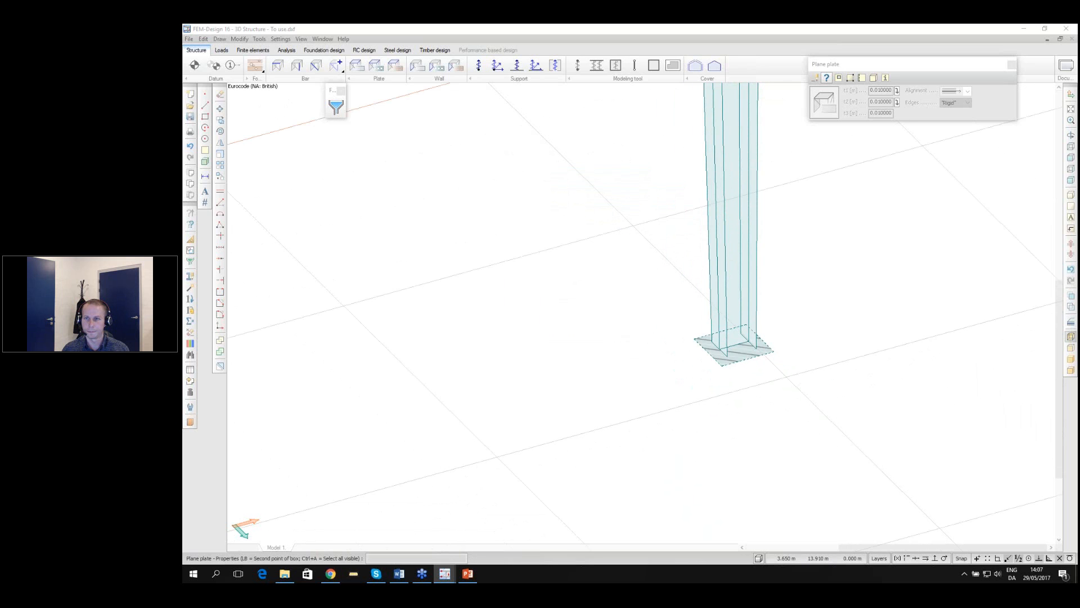
click(687, 353)
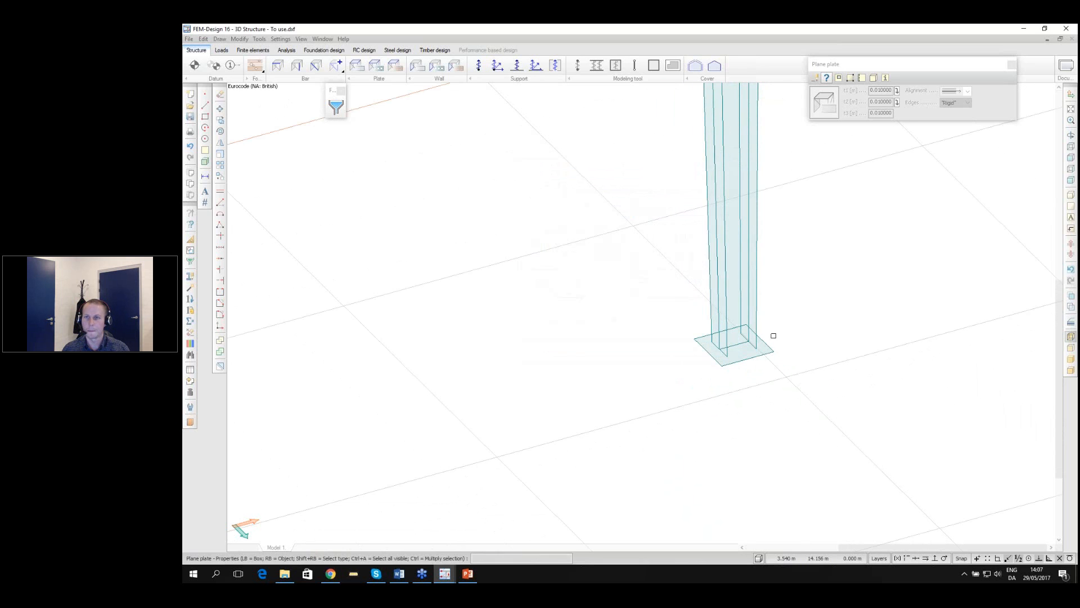
scroll(786, 319, down, 3)
scroll(786, 318, up, 2)
Copy the base plate from the right column to the left column, using the midpoints of the web's bottom edges as reference points
click(220, 119)
scroll(756, 372, up, 3)
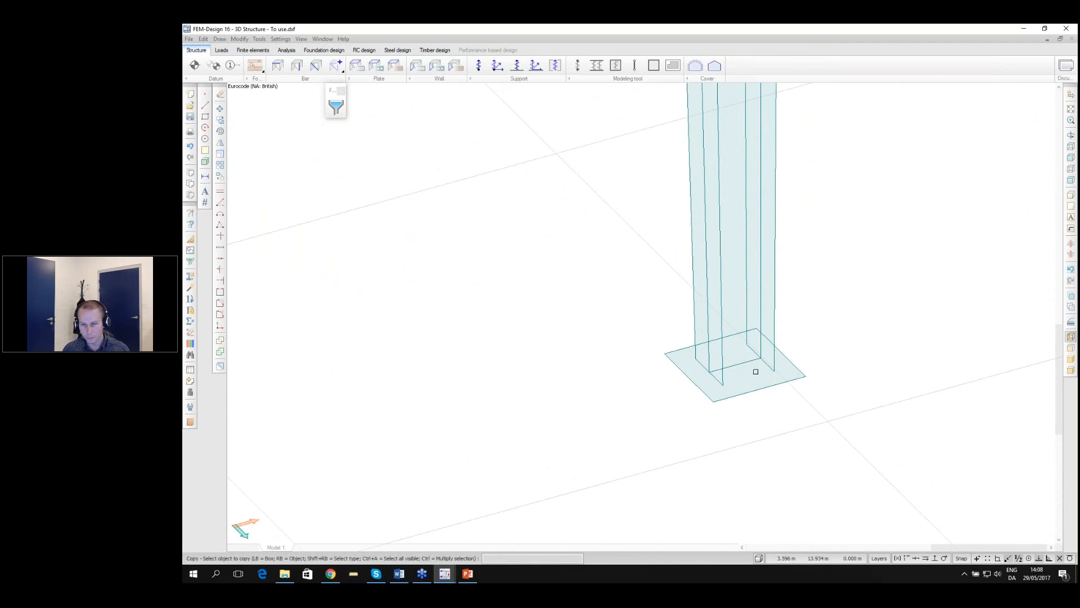
click(756, 378)
scroll(842, 337, down, 1)
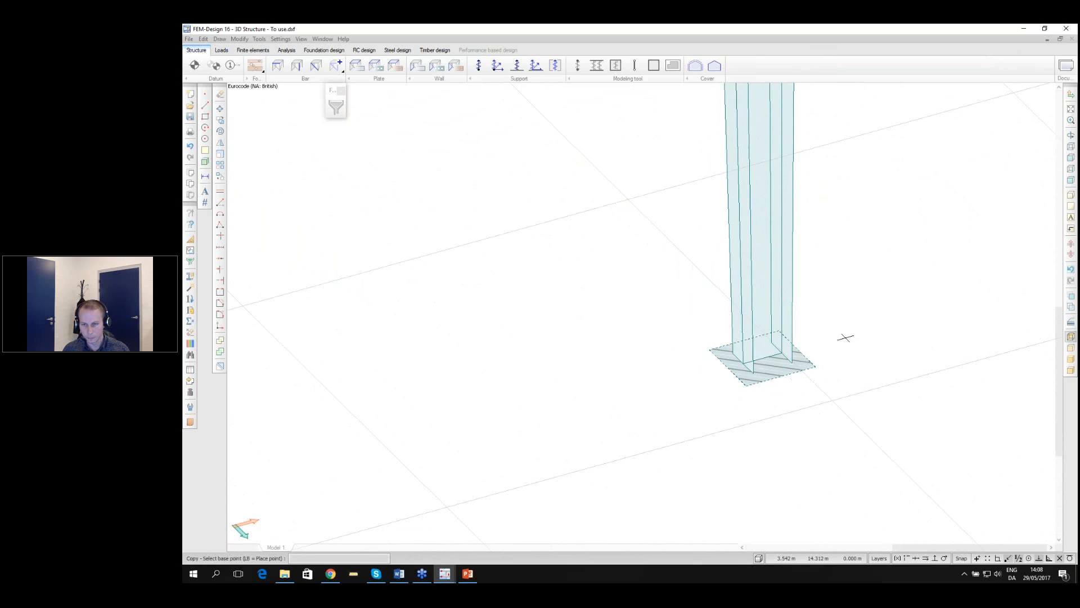
click(763, 358)
scroll(771, 352, down, 3)
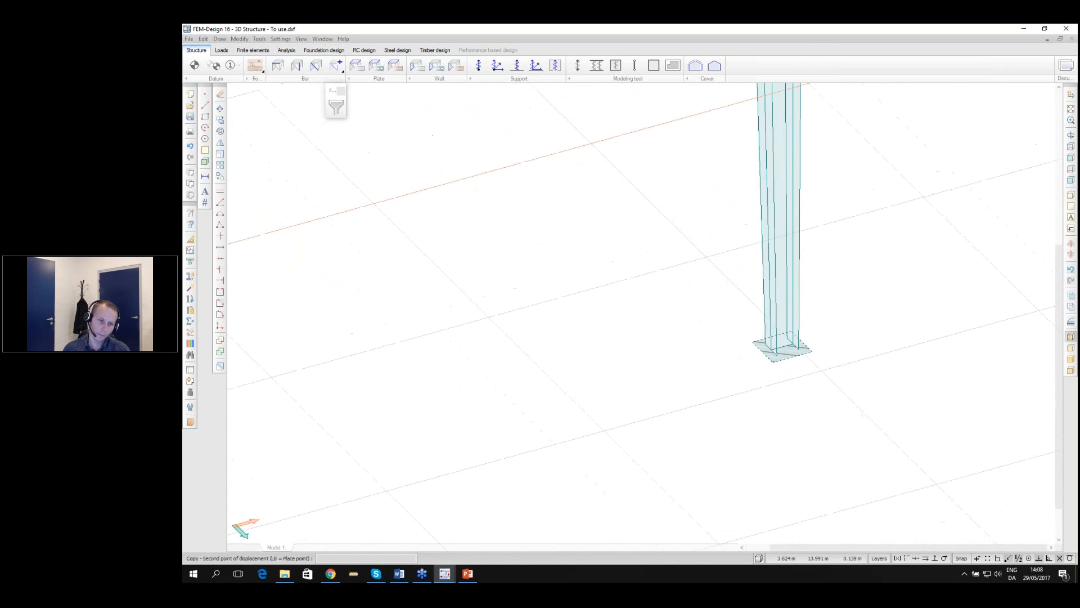
scroll(748, 350, down, 4)
scroll(444, 388, up, 4)
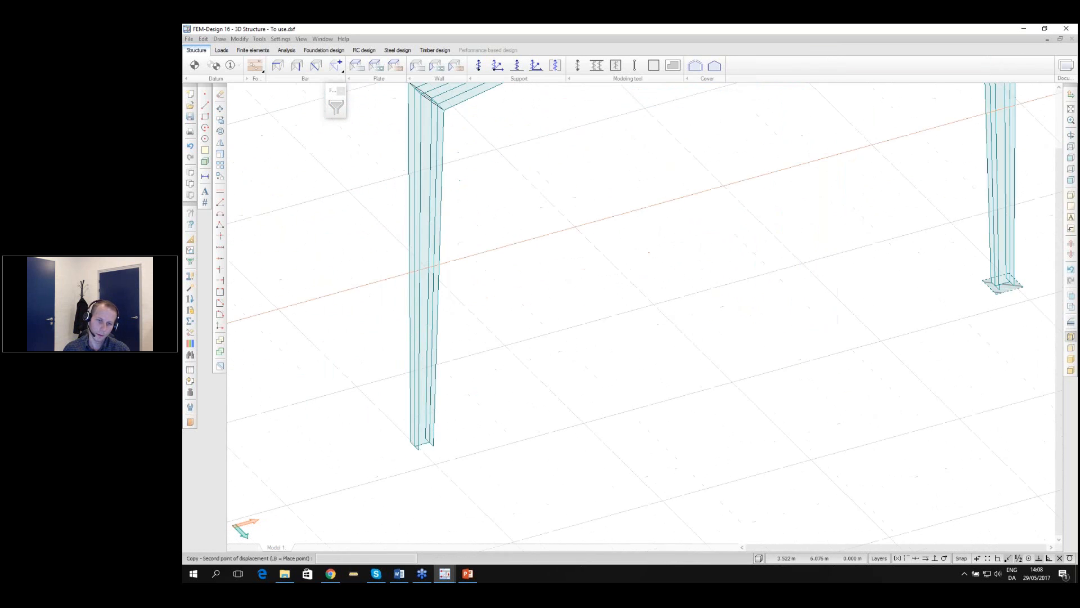
scroll(439, 453, up, 3)
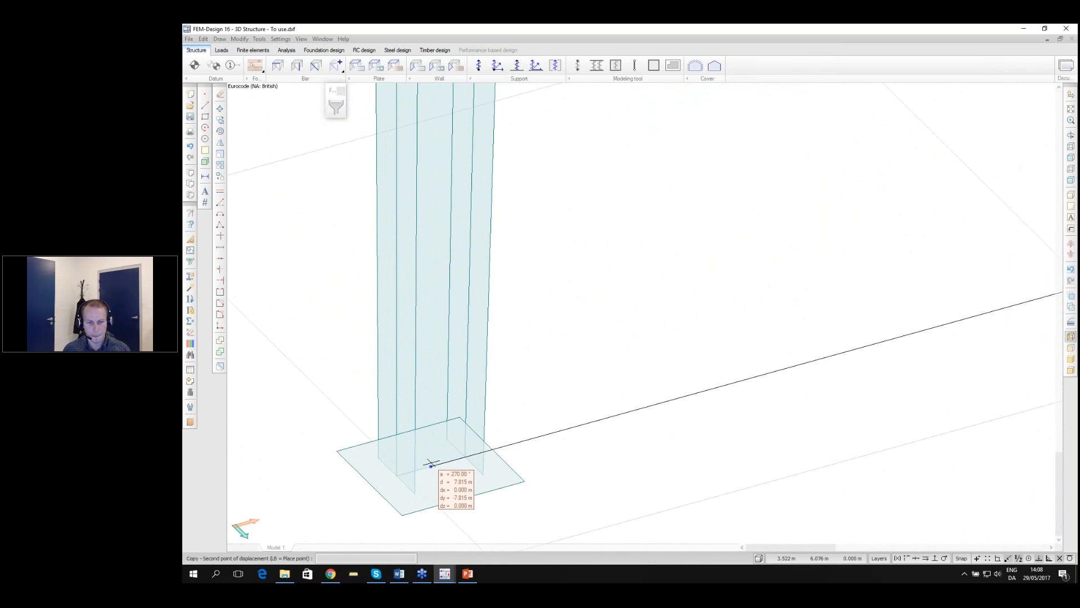
click(431, 465)
Examine the whole portal frame and the base plates at both column feet from different distances and angles
scroll(600, 318, down, 3)
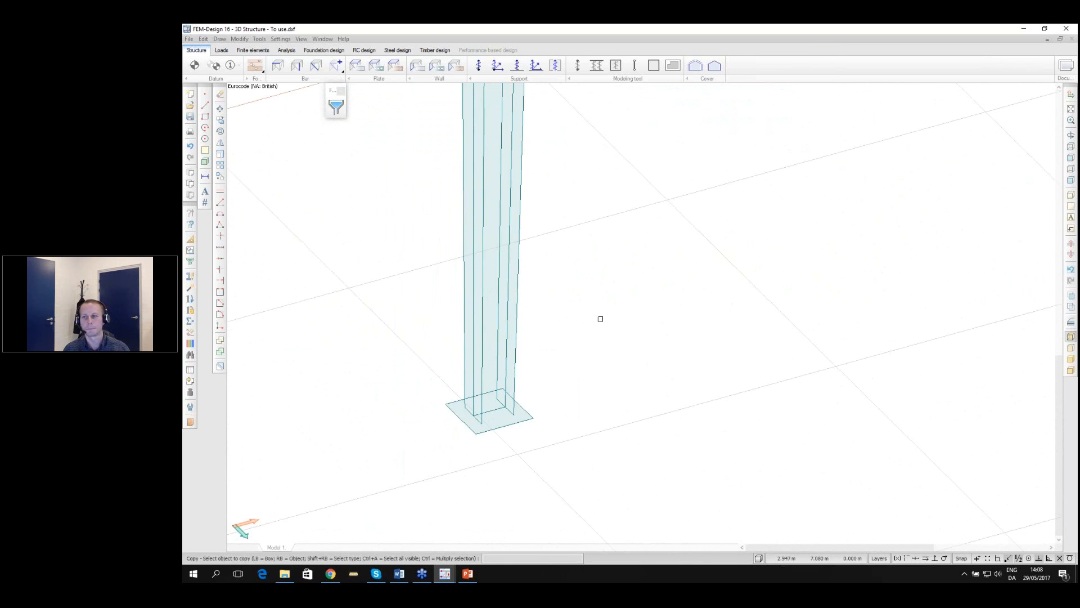
middle_drag(708, 214, 640, 277)
scroll(534, 337, down, 4)
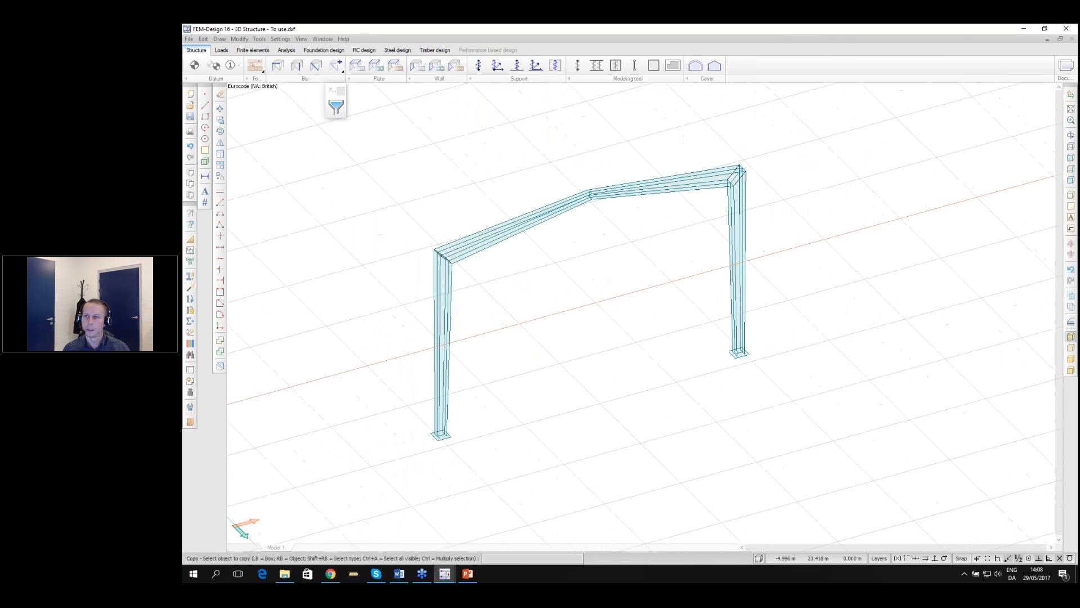
scroll(585, 297, up, 2)
scroll(585, 297, down, 2)
middle_drag(585, 297, 534, 313)
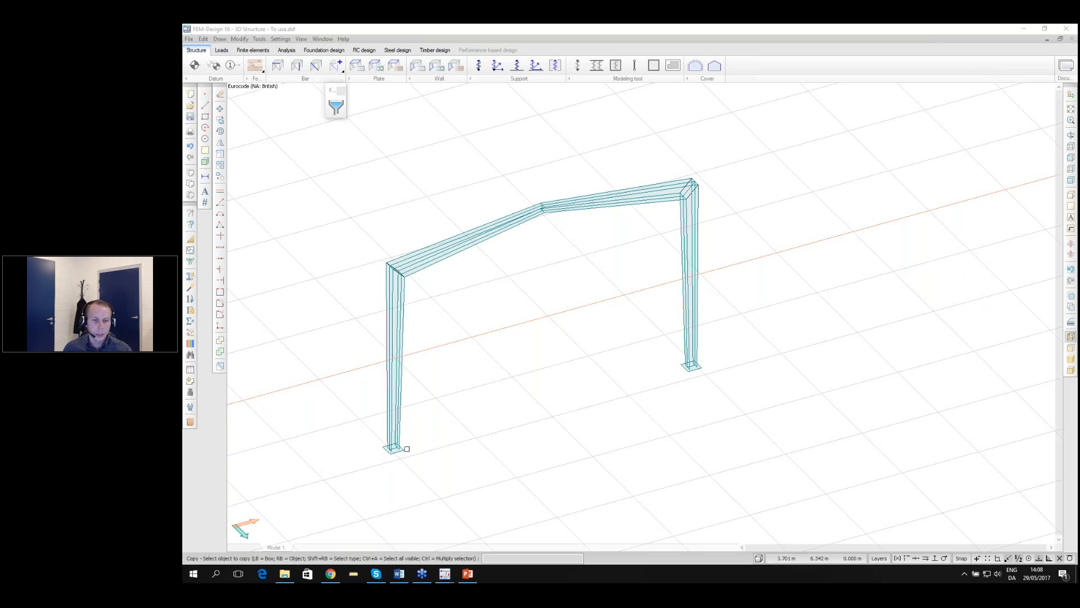
scroll(396, 451, up, 4)
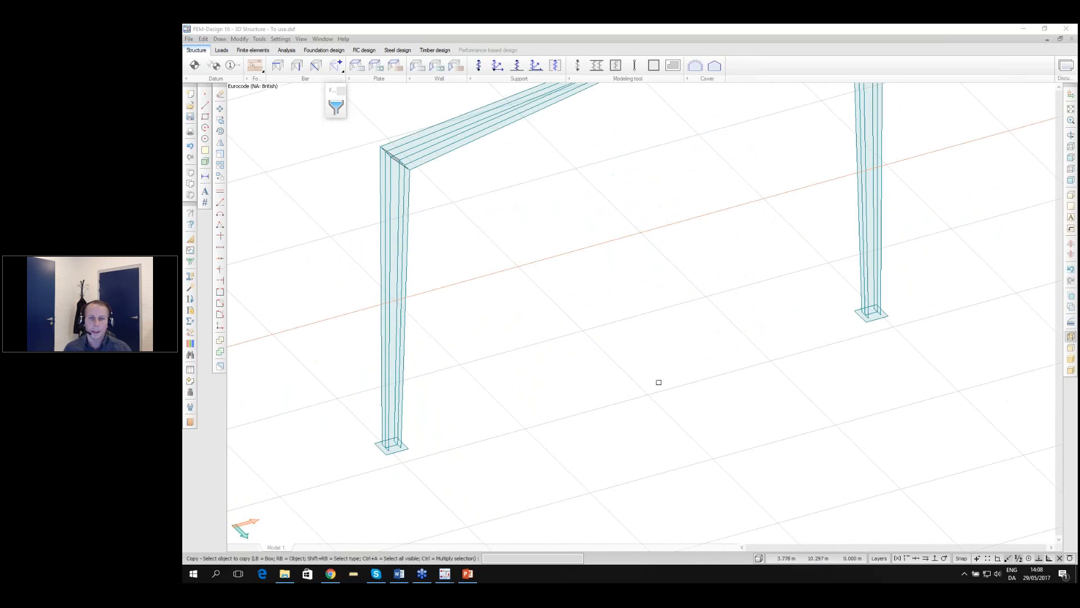
scroll(414, 430, up, 2)
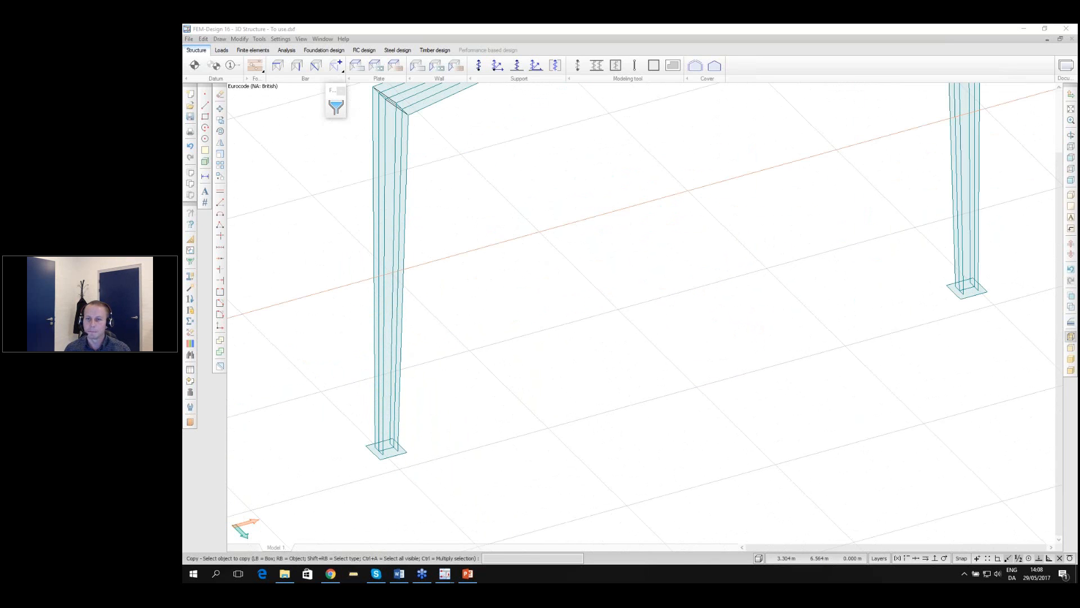
scroll(415, 427, down, 4)
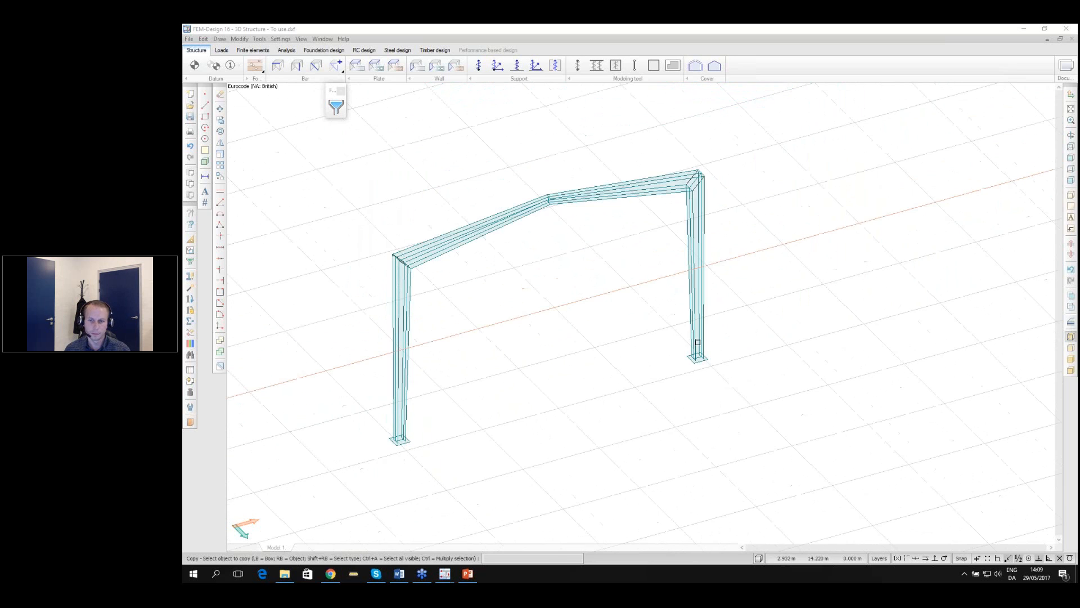
scroll(700, 354, up, 3)
scroll(695, 360, down, 2)
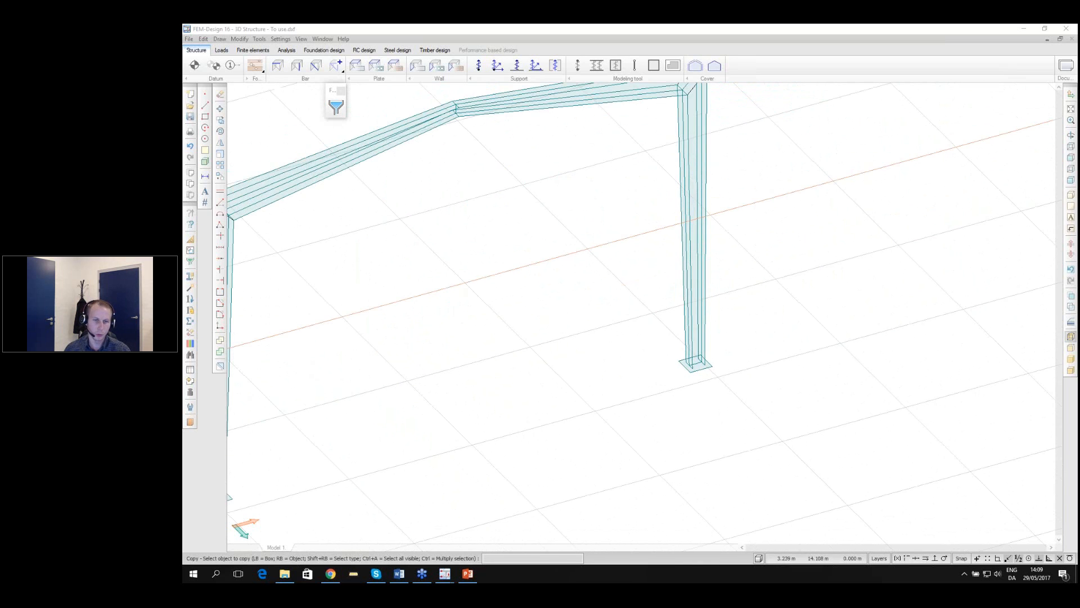
drag(533, 403, 502, 407)
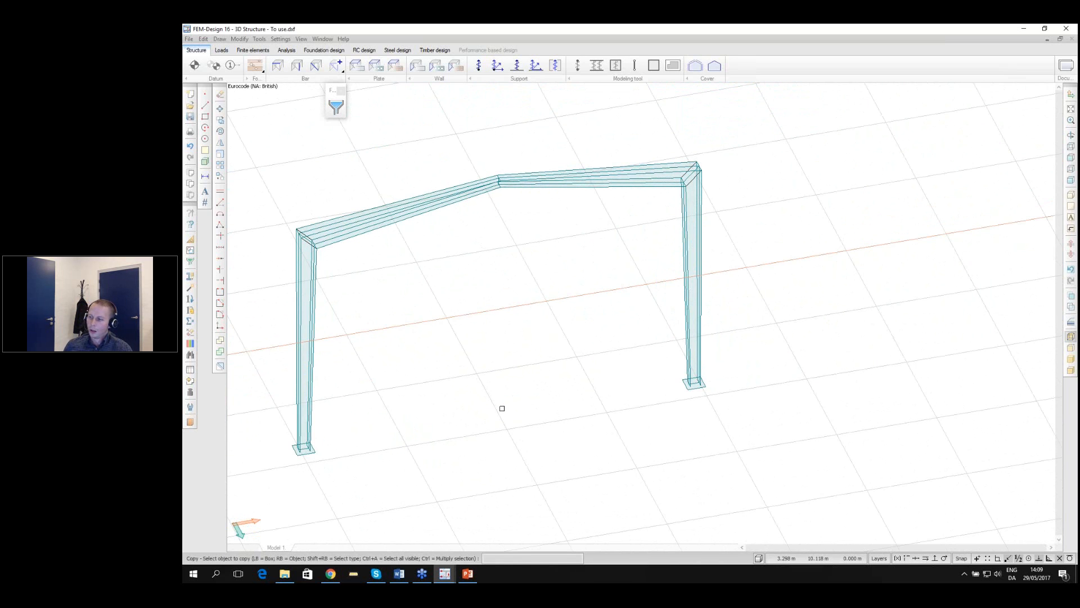
scroll(277, 452, up, 3)
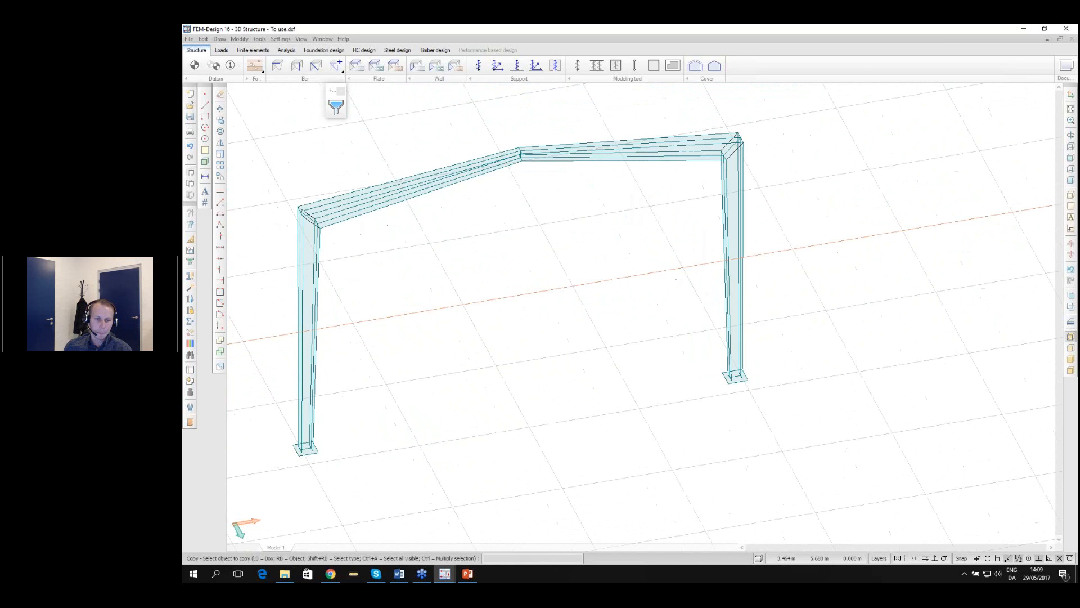
middle_drag(364, 405, 495, 383)
scroll(416, 420, down, 5)
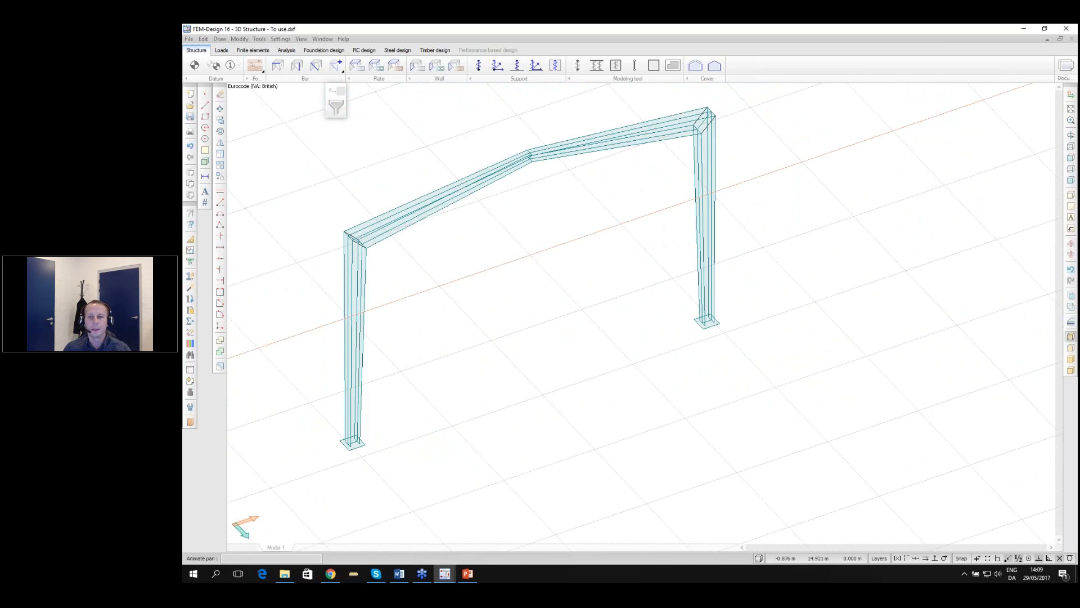
Add fictitious bars by line selection along the bottom edges of the web and both flanges at the left column's foot
scroll(659, 155, up, 2)
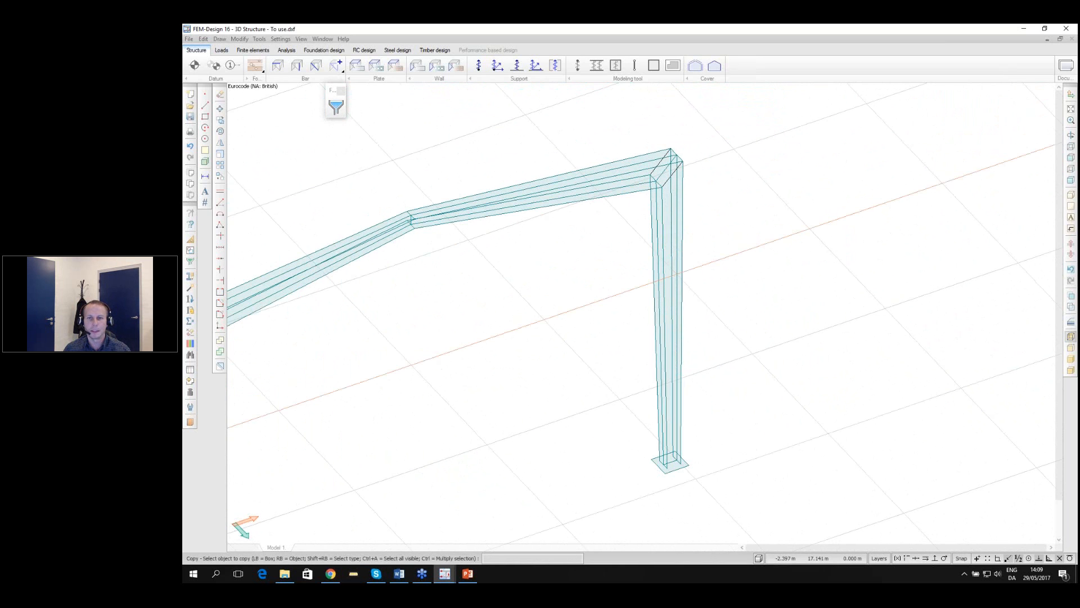
scroll(633, 157, up, 2)
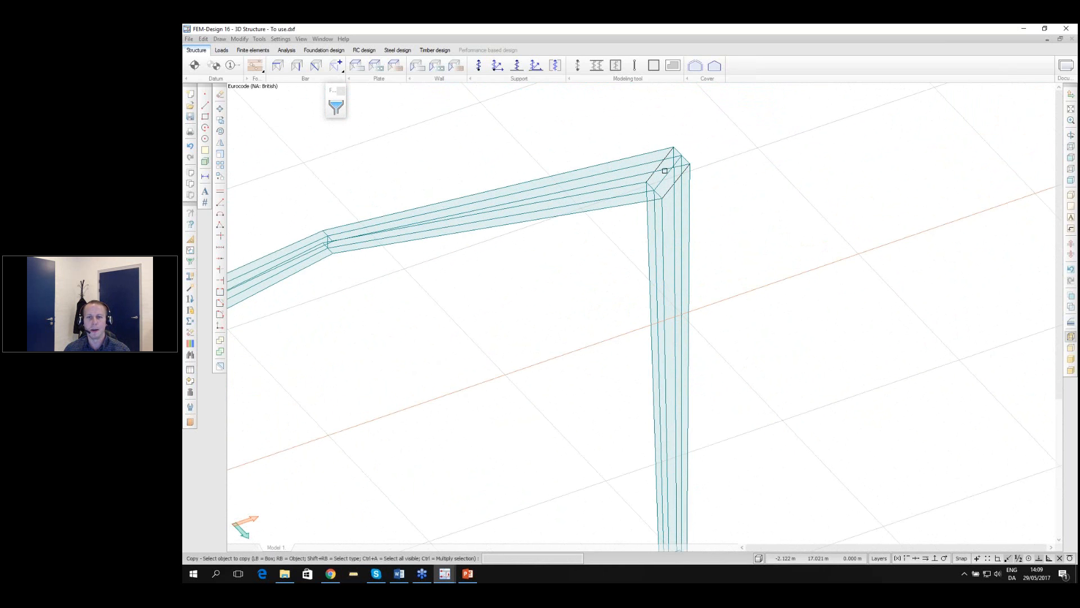
middle_drag(647, 178, 717, 168)
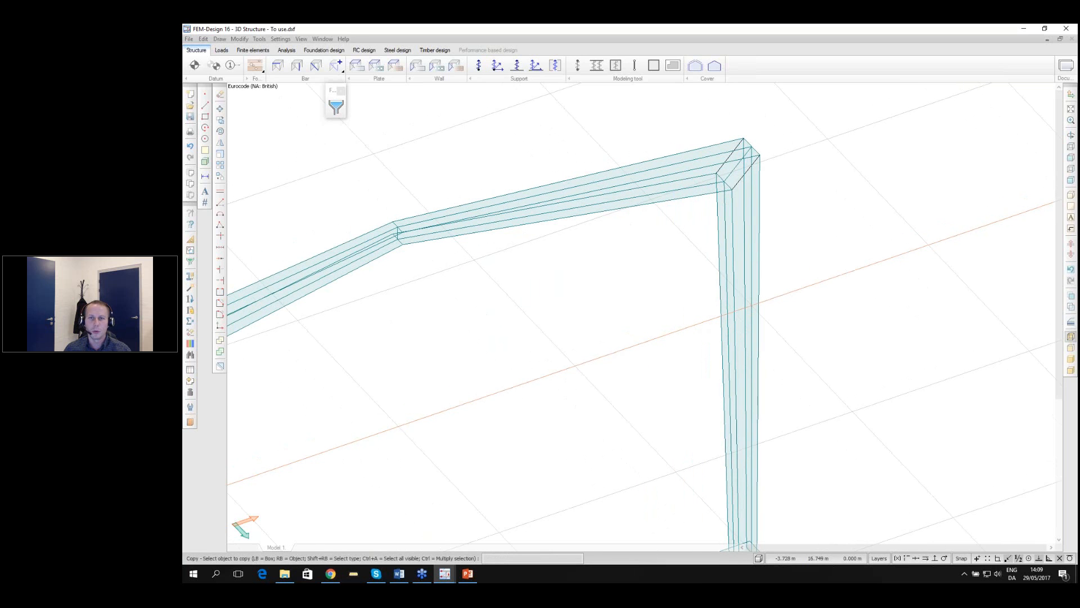
click(635, 66)
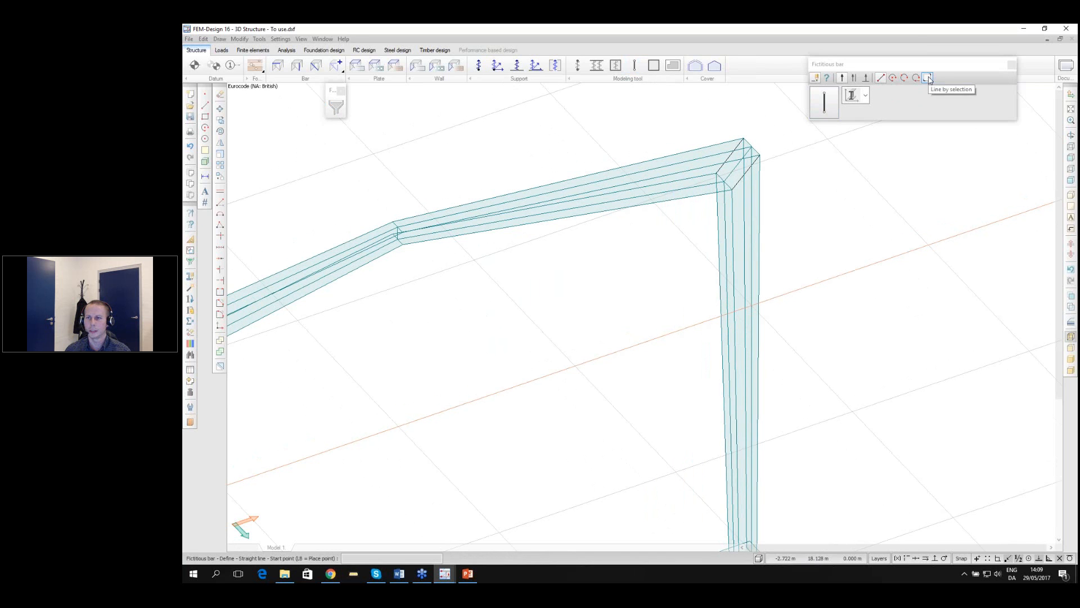
click(929, 80)
scroll(761, 145, down, 2)
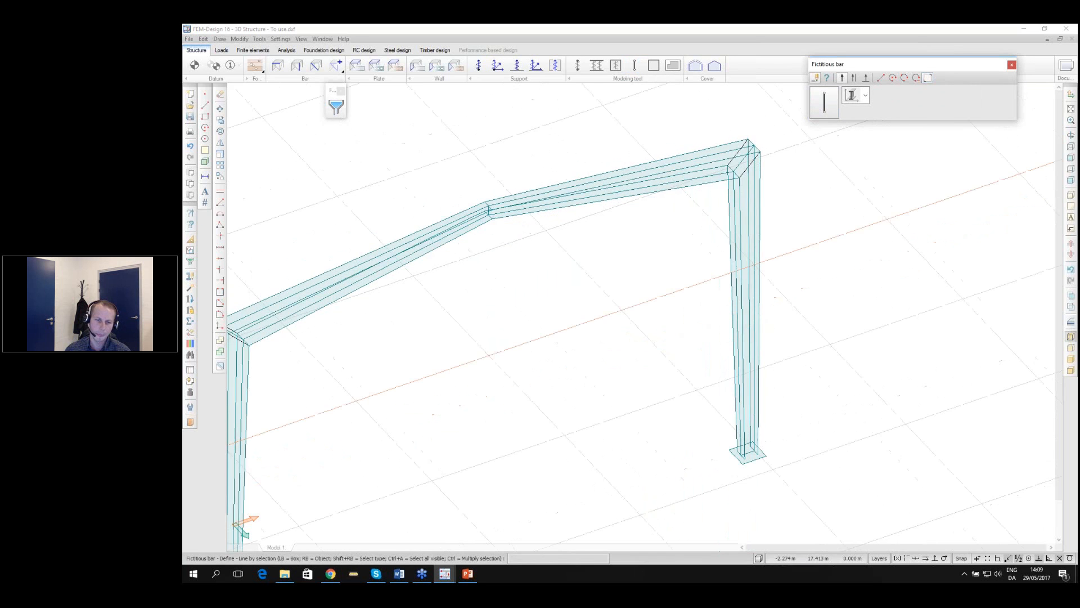
scroll(379, 458, up, 4)
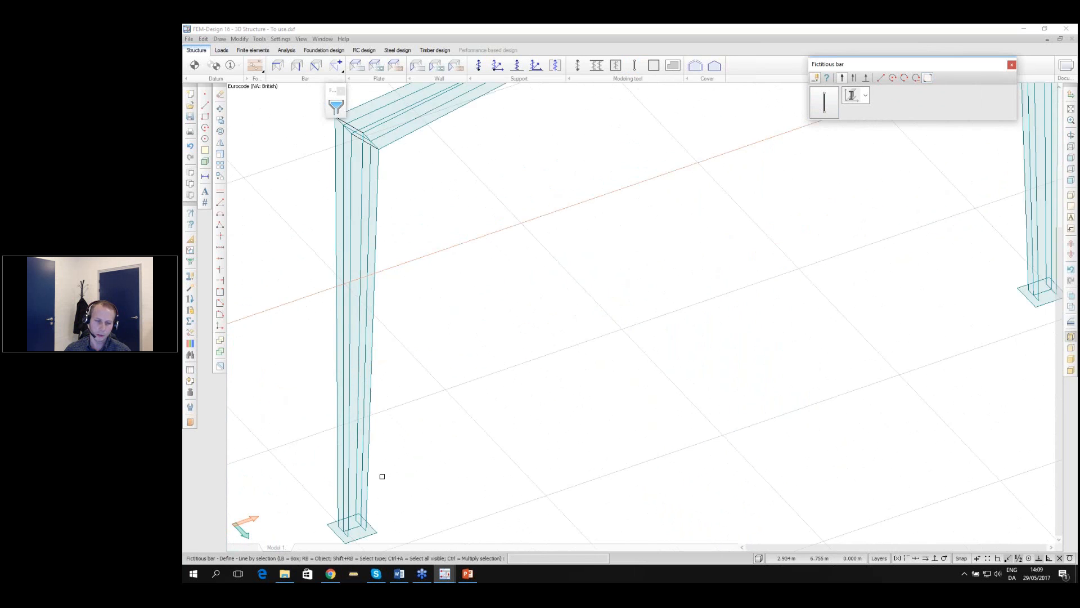
scroll(354, 503, up, 3)
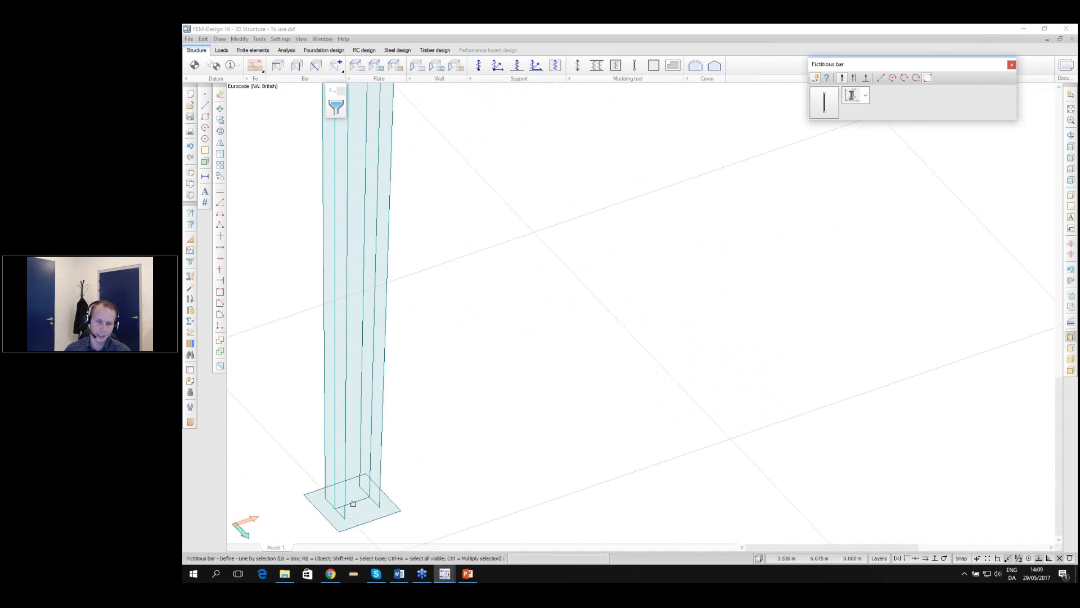
scroll(354, 503, up, 3)
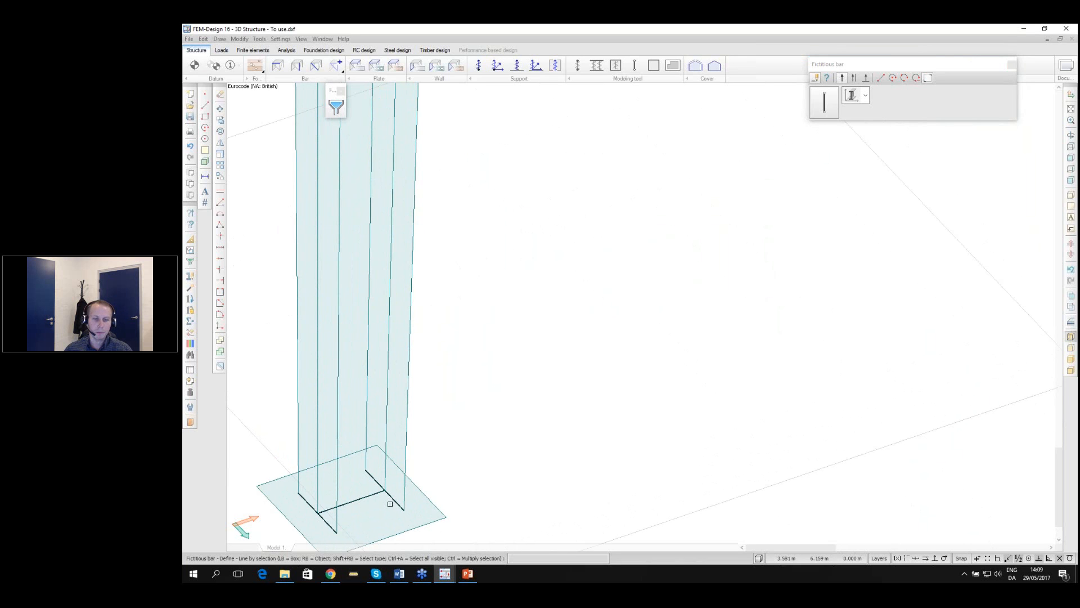
Add fictitious bars along the web and flange joint edges at the left eaves corner and at the ridge
middle_drag(359, 484, 355, 315)
scroll(356, 271, up, 2)
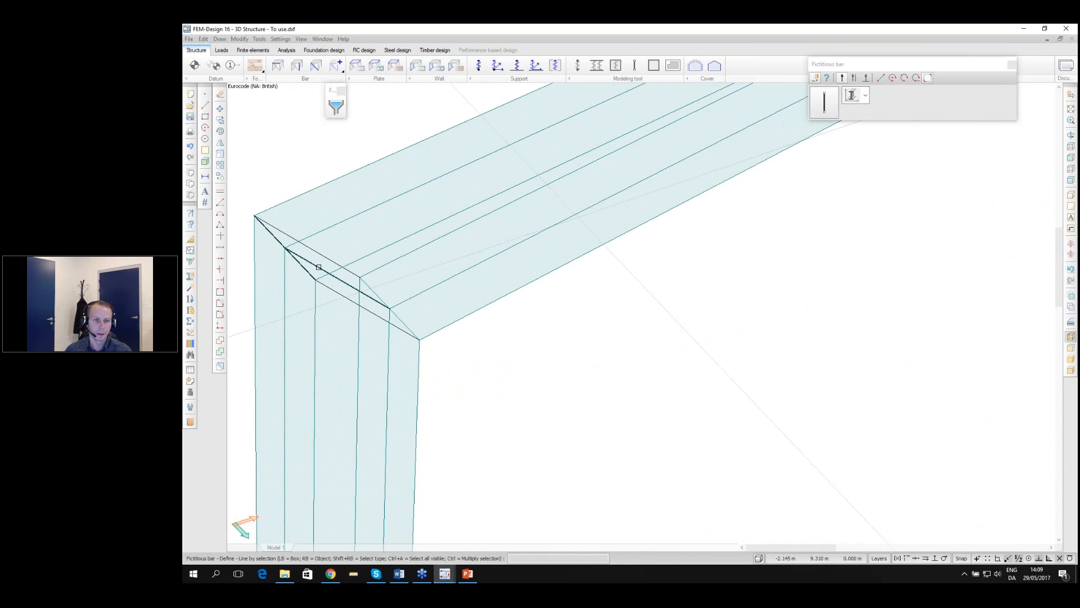
middle_drag(459, 319, 591, 345)
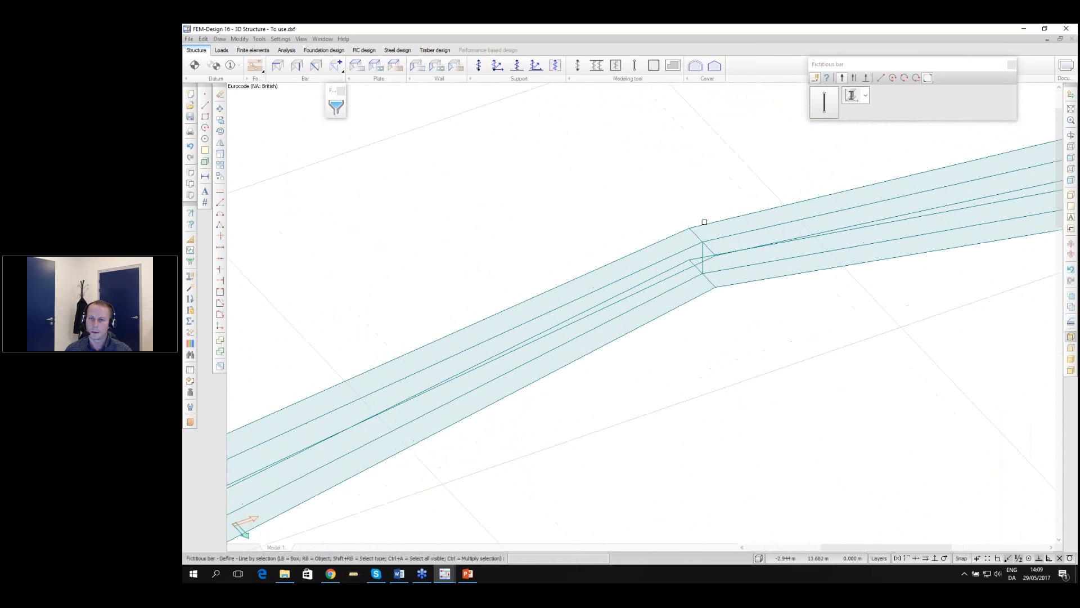
scroll(699, 251, up, 3)
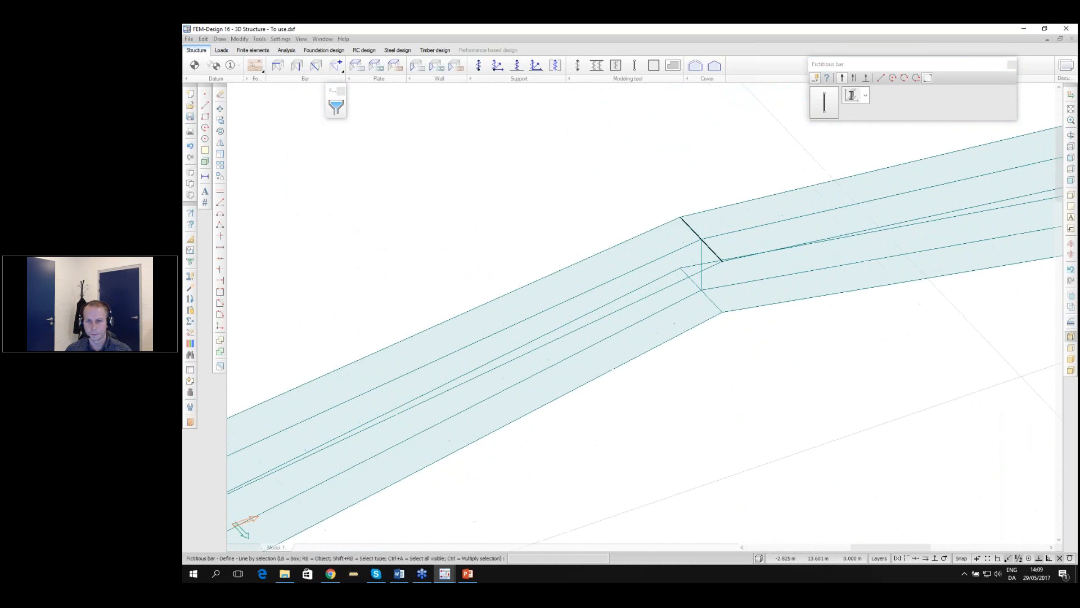
click(701, 252)
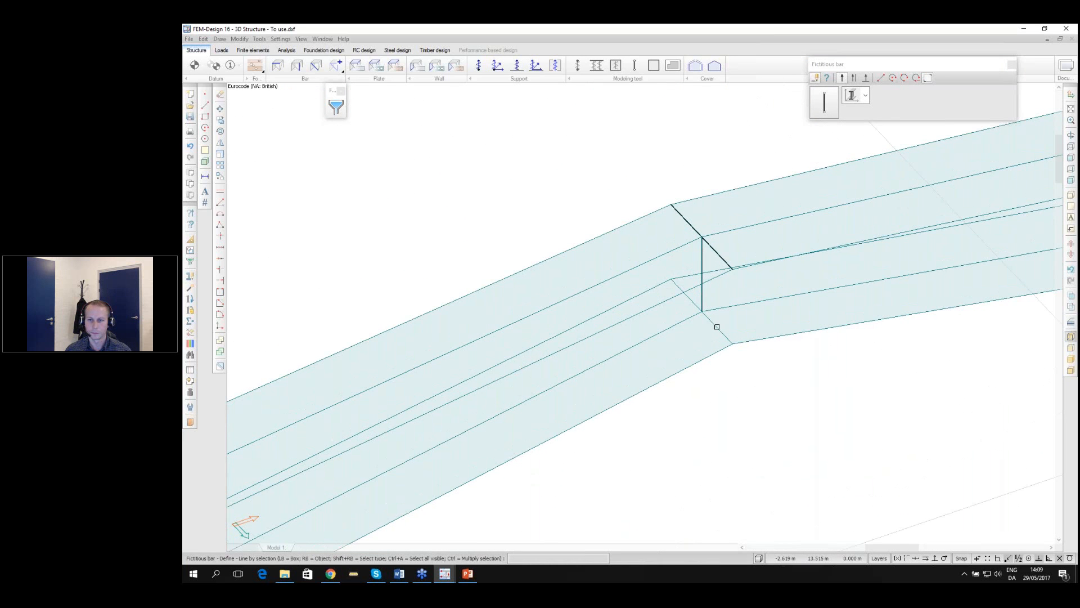
Add fictitious bars along the web's diagonal joint edge and the outer and inner flange joint edges at the right eaves corner
scroll(717, 326, down, 5)
scroll(717, 327, down, 1)
middle_drag(898, 225, 220, 318)
scroll(723, 220, up, 4)
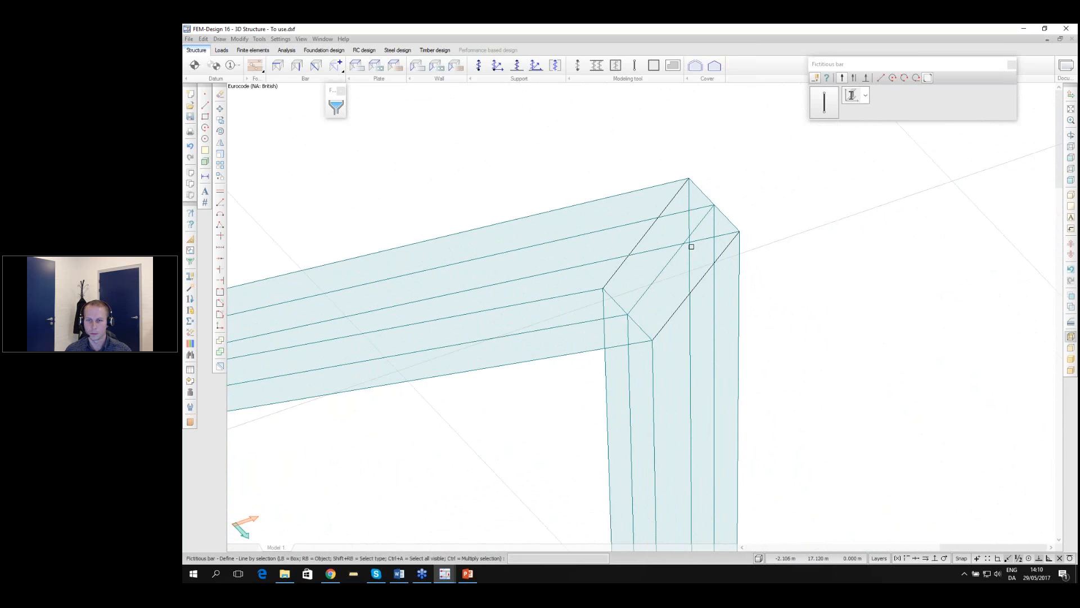
scroll(691, 247, up, 1)
click(659, 273)
click(751, 210)
click(633, 353)
Add fictitious bars along the web's and both flanges' bottom edges at the right column's foot, and finish the fictitious bar command
scroll(633, 353, down, 2)
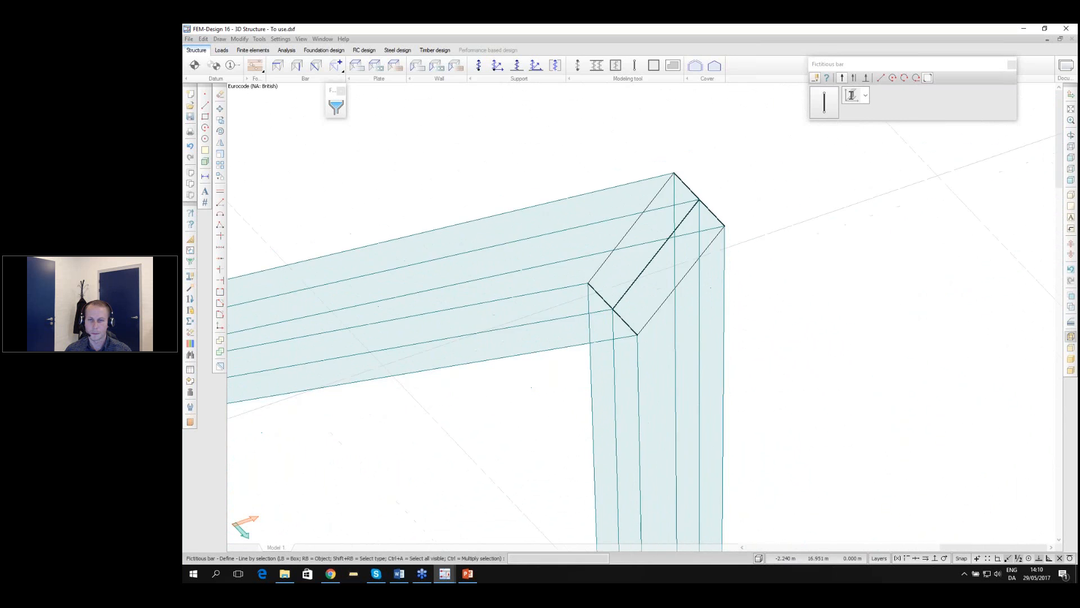
middle_drag(686, 263, 604, 165)
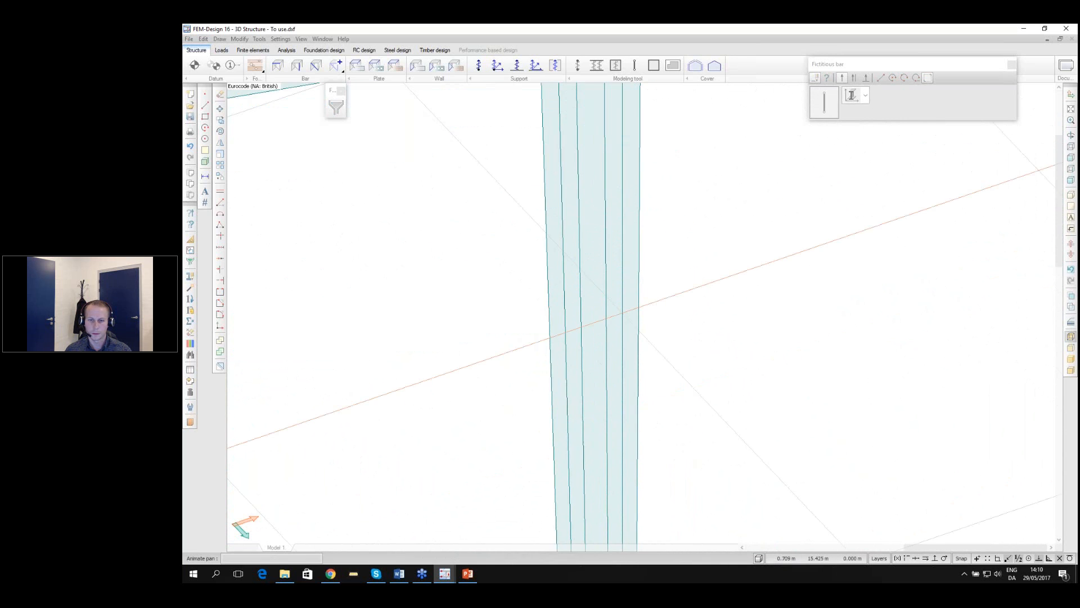
middle_drag(579, 433, 576, 209)
scroll(597, 278, up, 3)
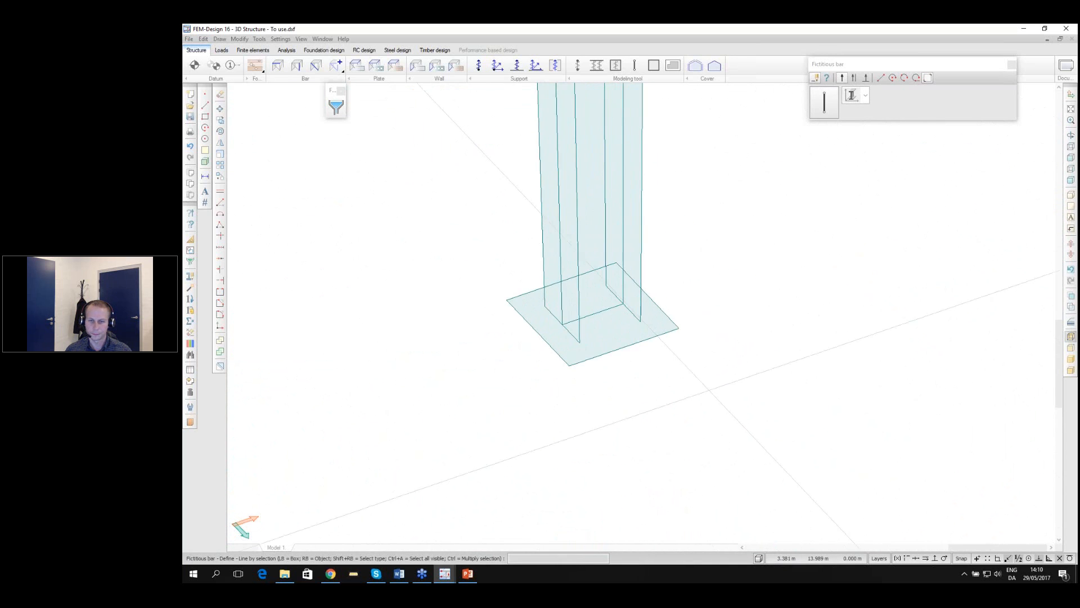
click(598, 335)
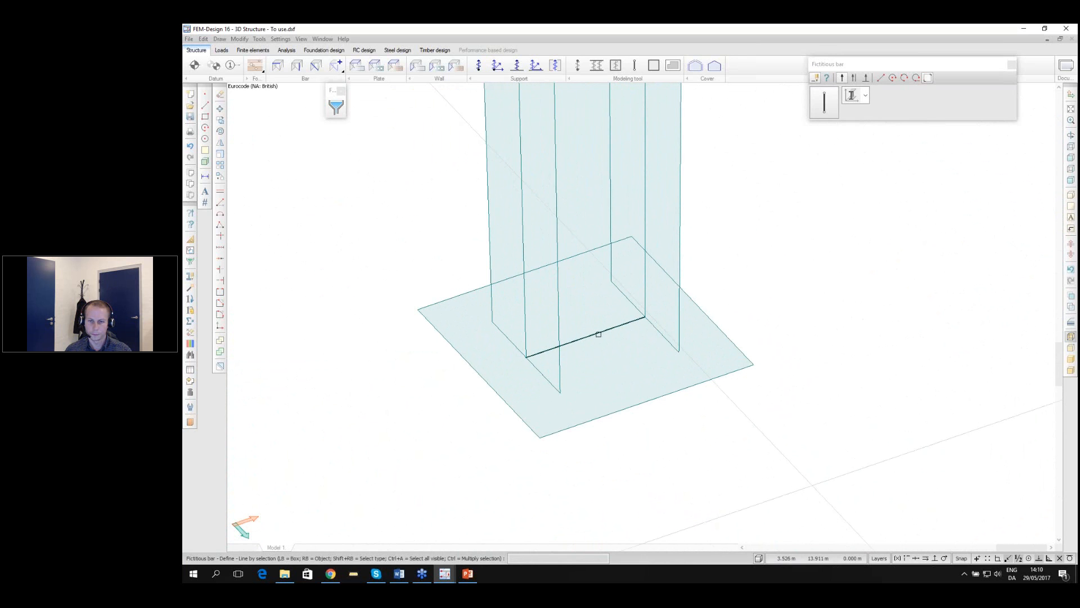
click(663, 334)
click(543, 376)
scroll(752, 360, down, 5)
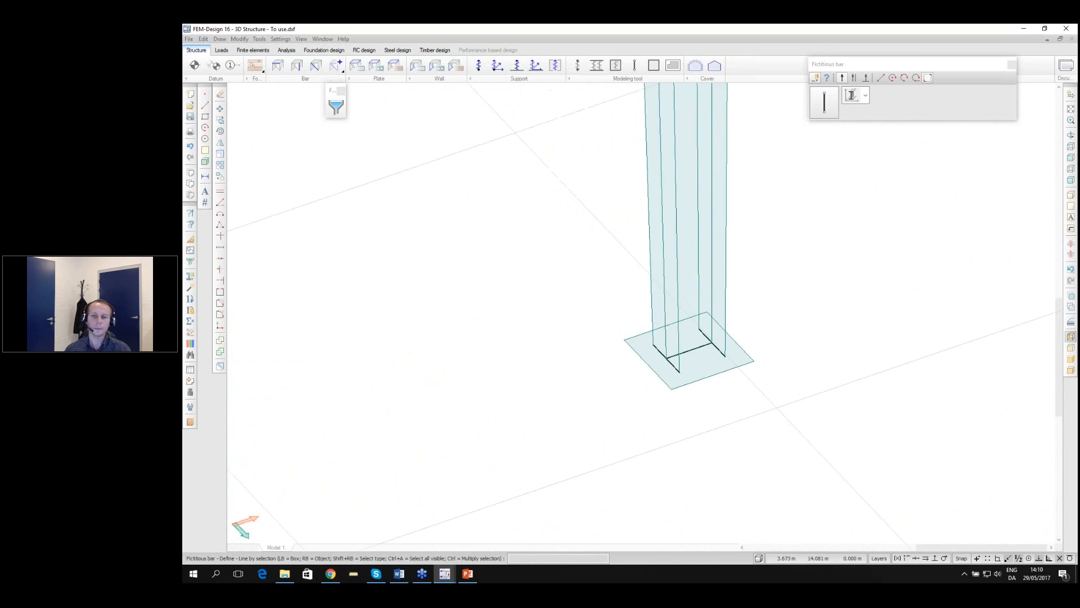
scroll(743, 366, down, 5)
middle_drag(668, 304, 754, 392)
scroll(711, 325, down, 3)
key(Escape)
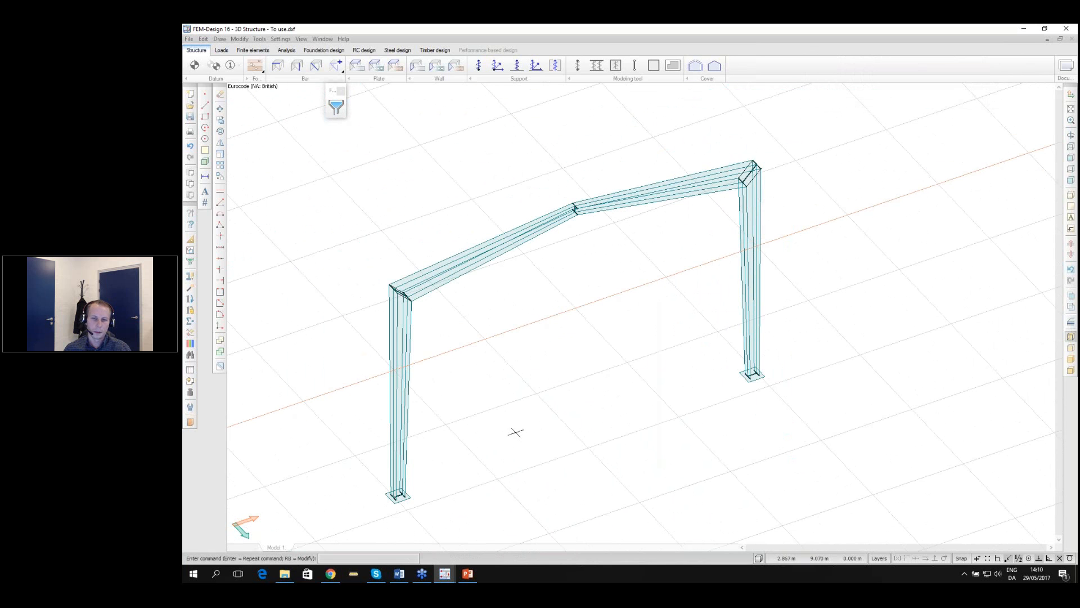
scroll(505, 440, up, 4)
scroll(505, 395, down, 3)
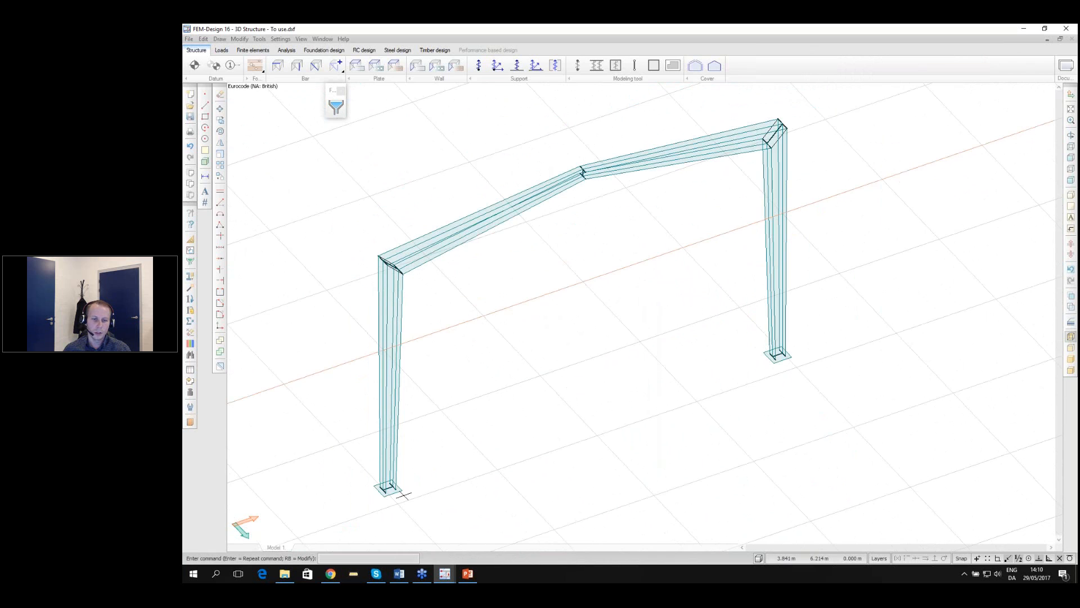
scroll(388, 488, up, 4)
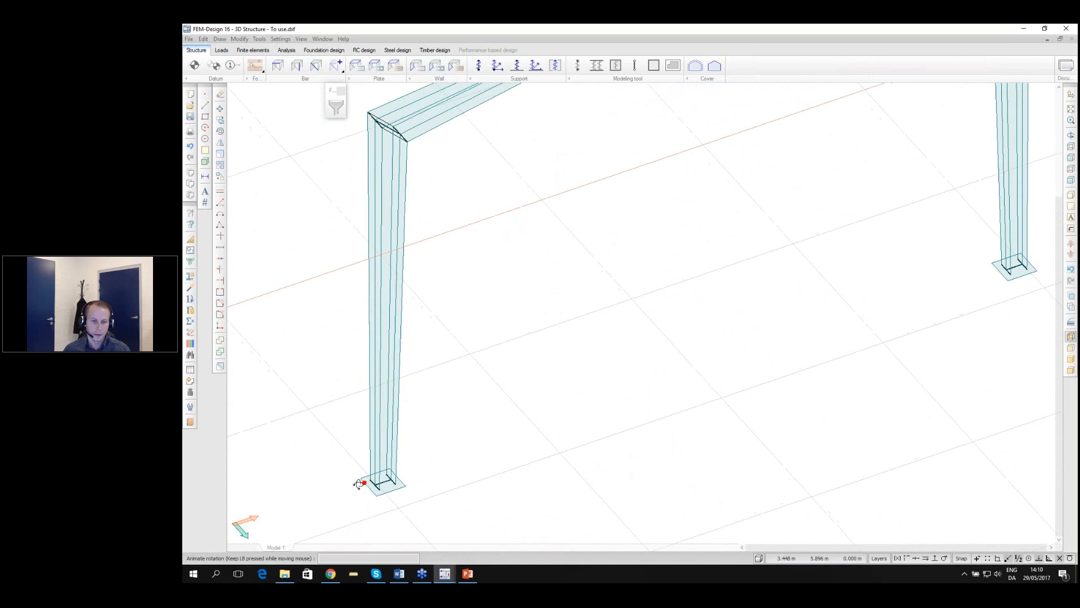
scroll(385, 434, down, 3)
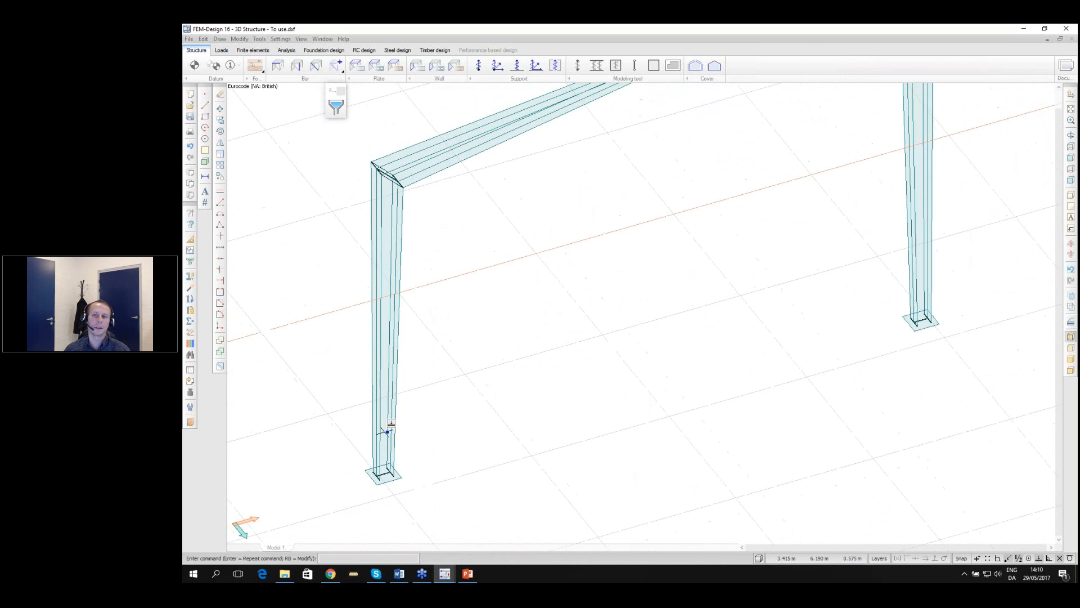
scroll(392, 423, down, 1)
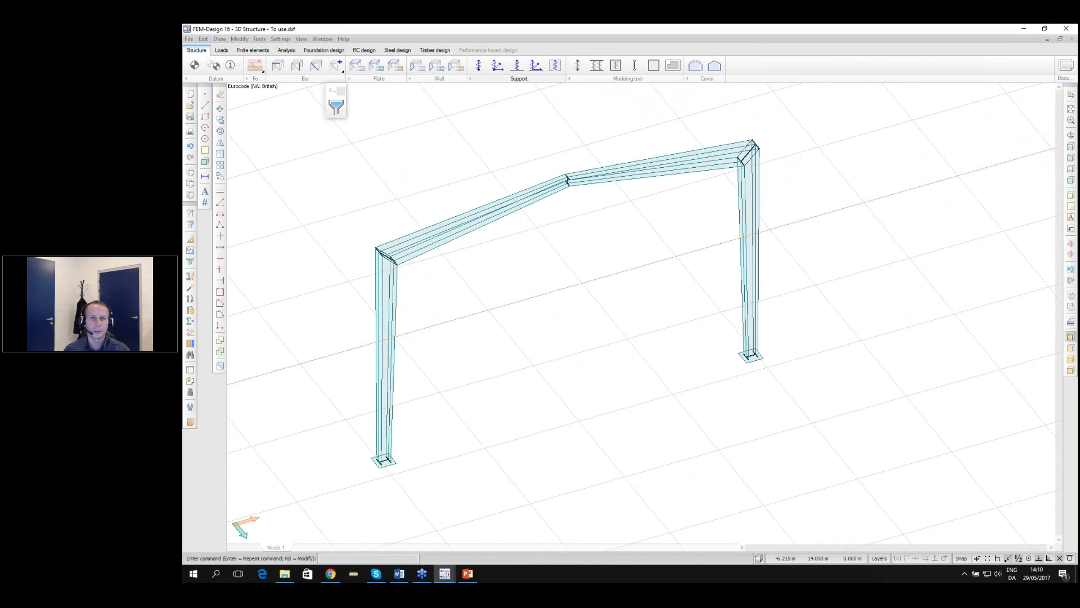
Configure a custom surface support group with the tension stiffness of Kx', Ky' and Kz' set to Free
click(555, 66)
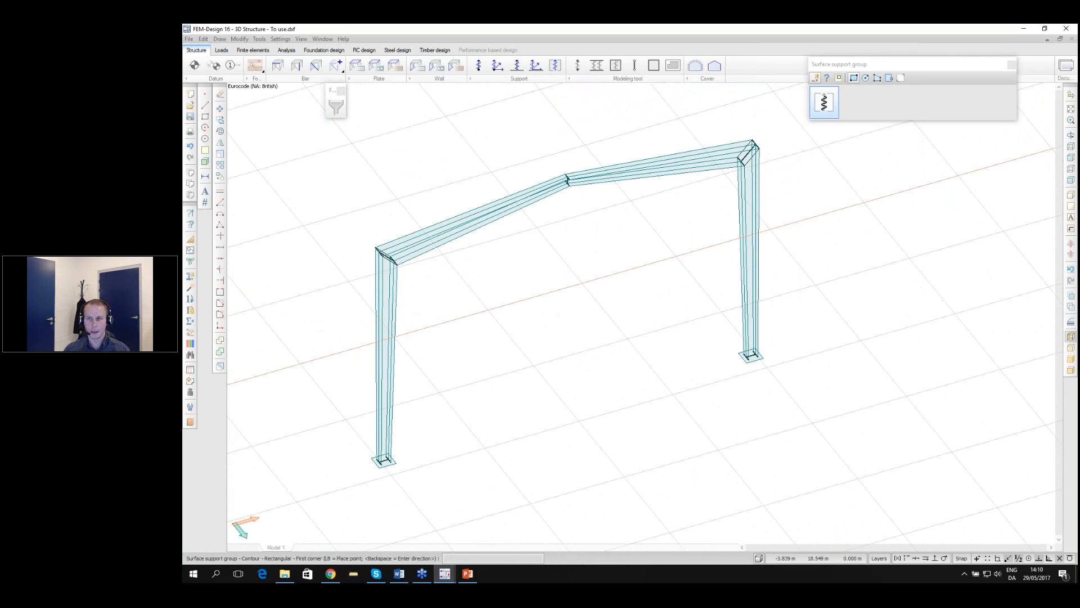
click(824, 103)
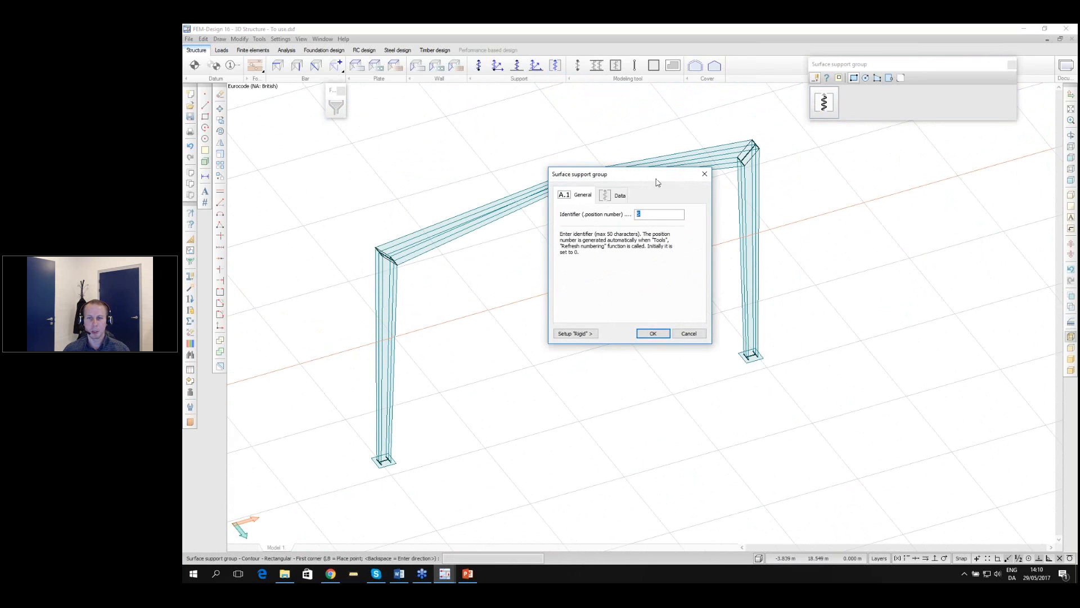
drag(630, 172, 588, 141)
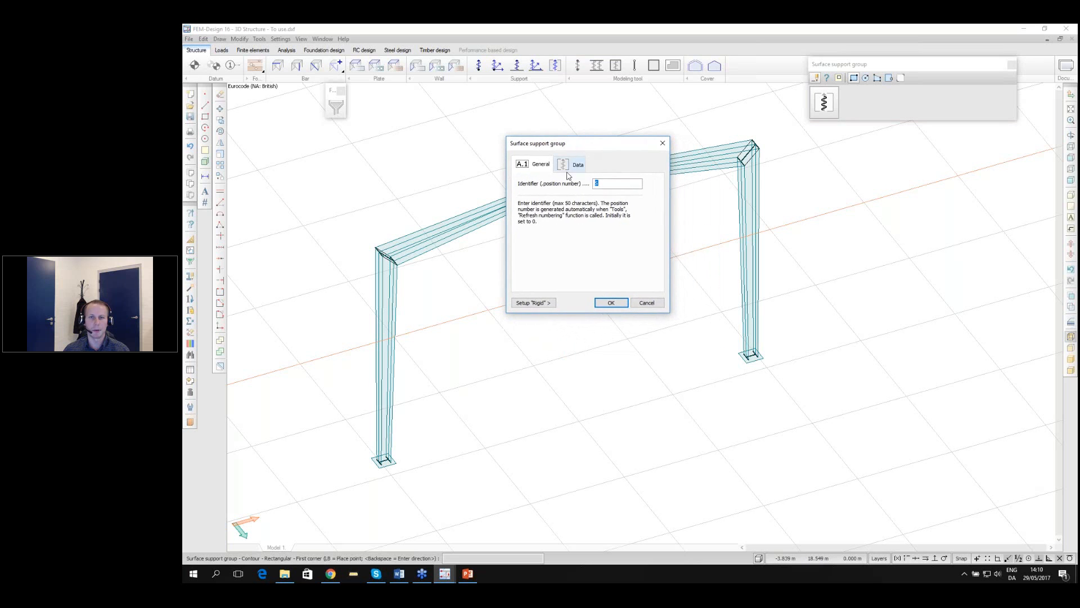
click(586, 168)
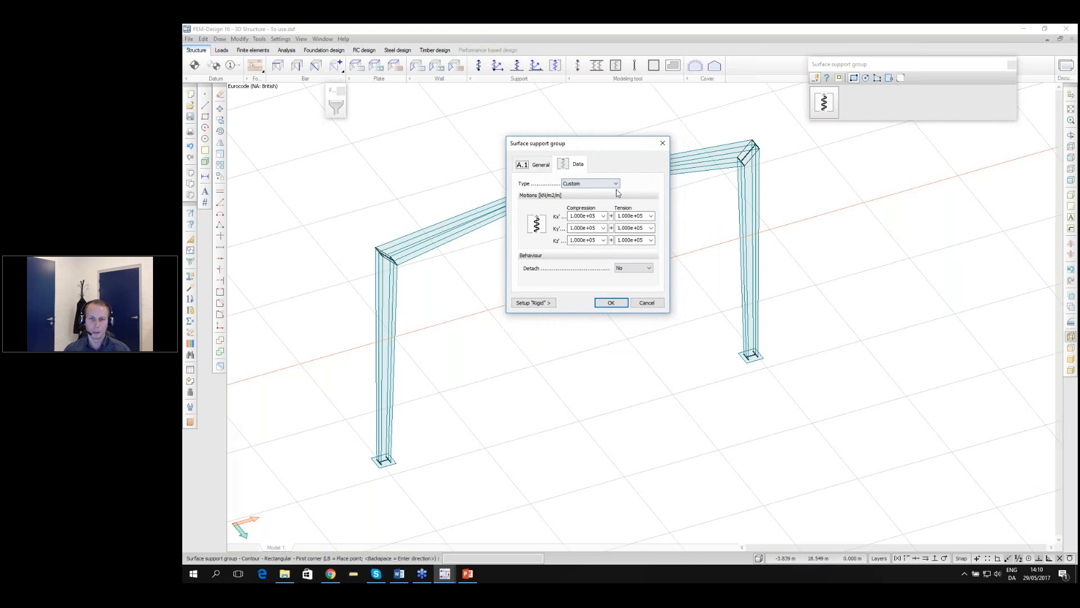
click(650, 216)
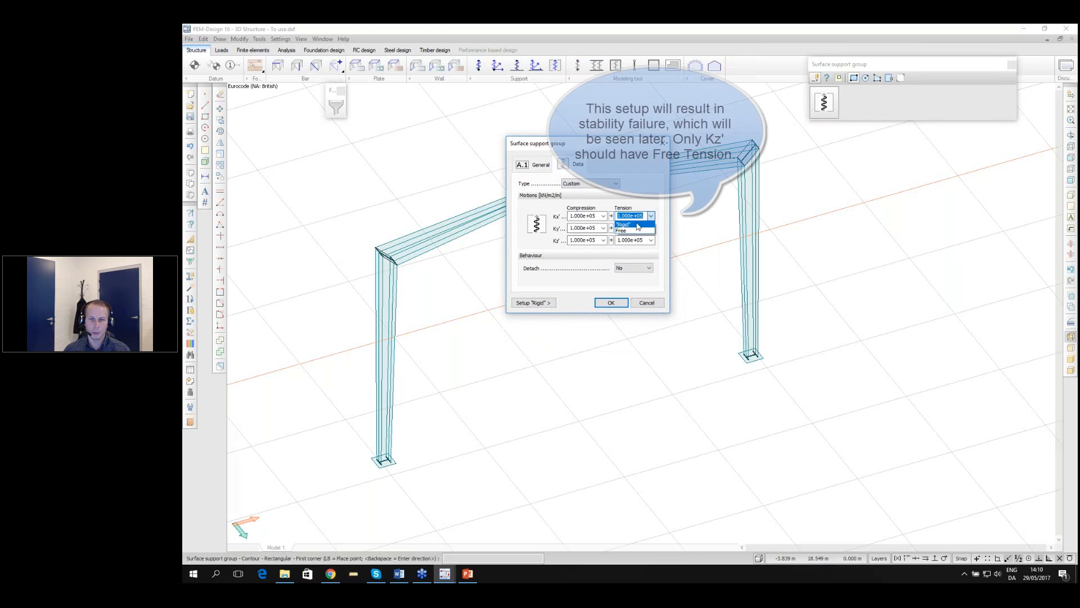
click(636, 231)
click(651, 228)
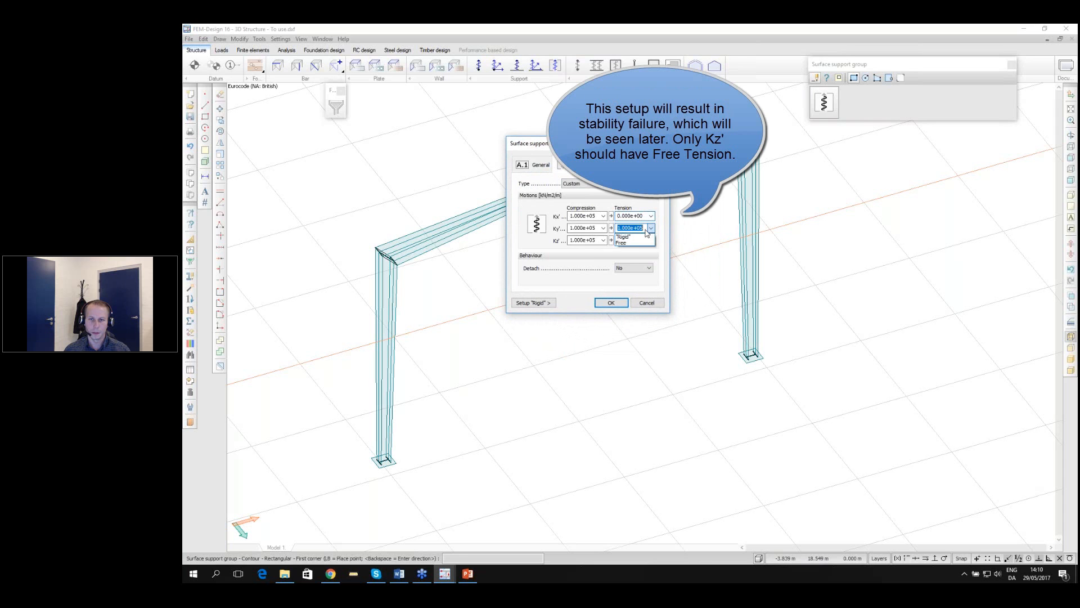
click(626, 243)
click(651, 240)
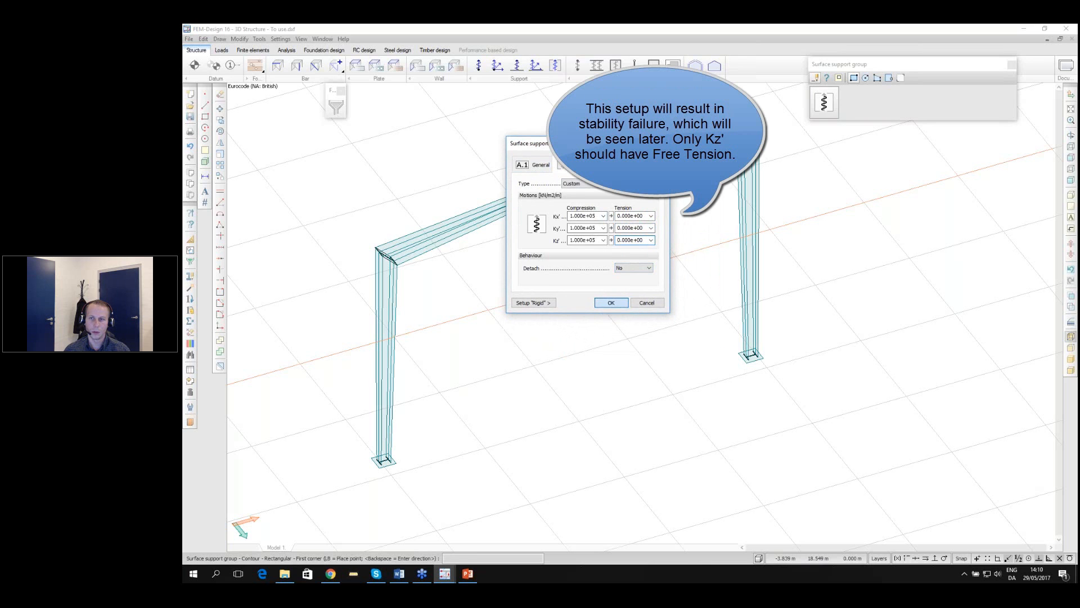
click(611, 303)
Place the surface support group on the left and right columns' base plates by picking their existing regions
click(900, 79)
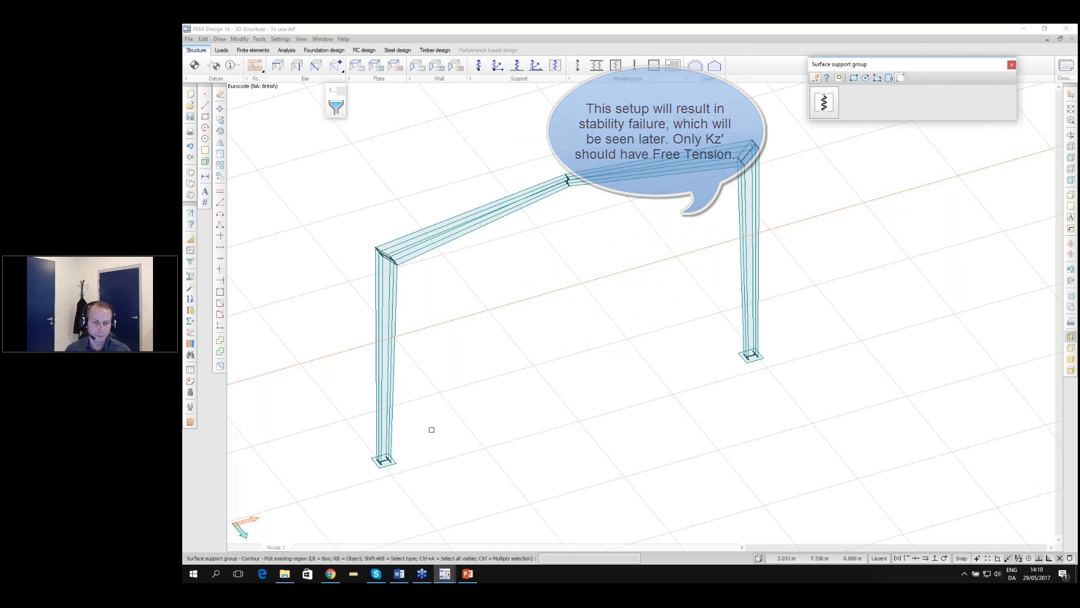
scroll(373, 475, up, 5)
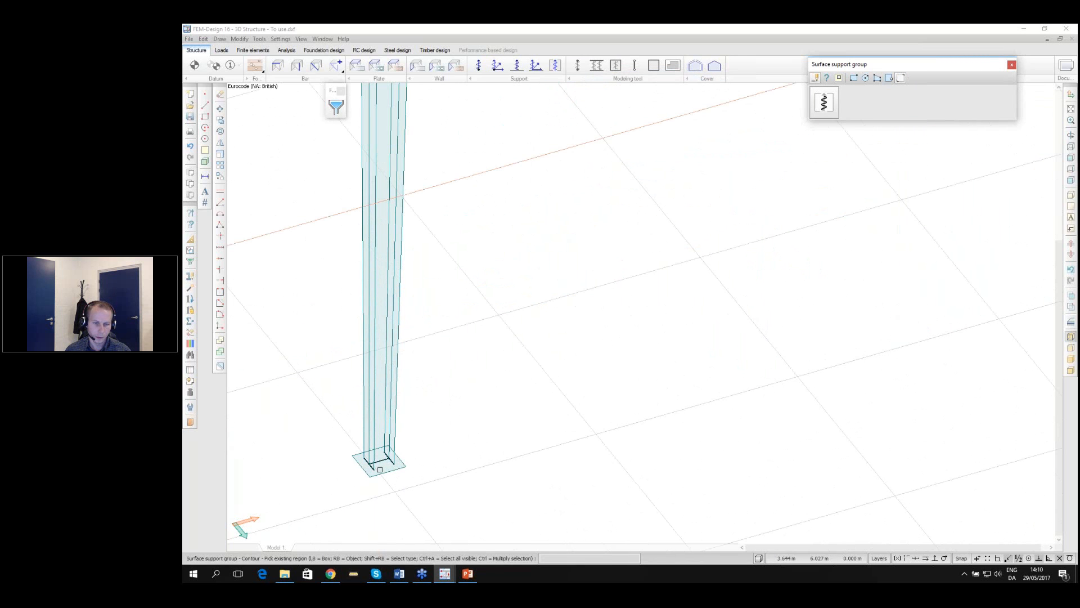
click(383, 468)
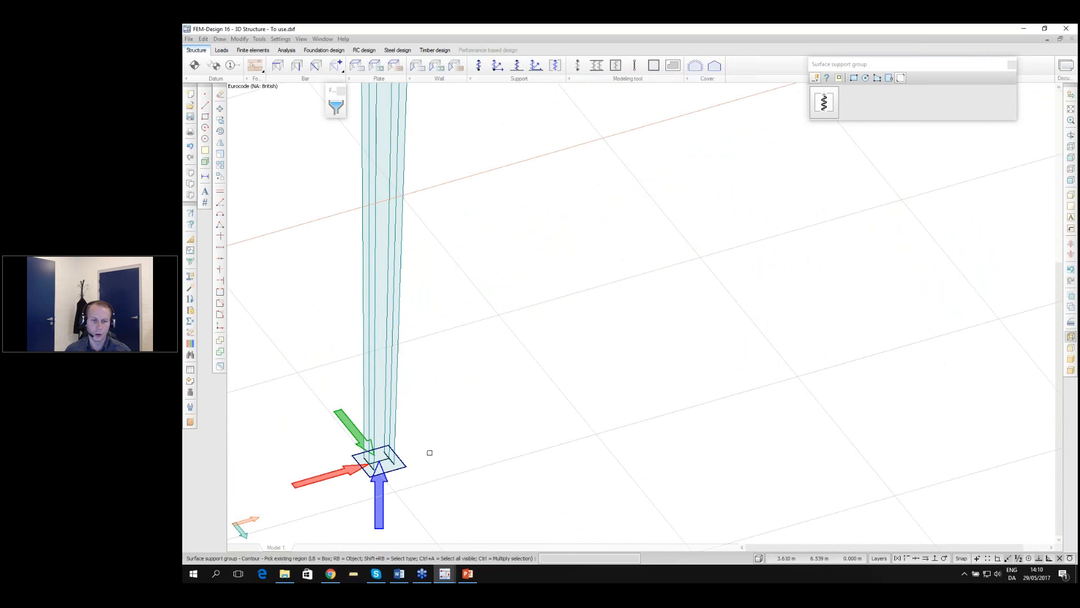
mouse_move(475, 396)
middle_down()
mouse_move(890, 331)
mouse_move(461, 382)
middle_up()
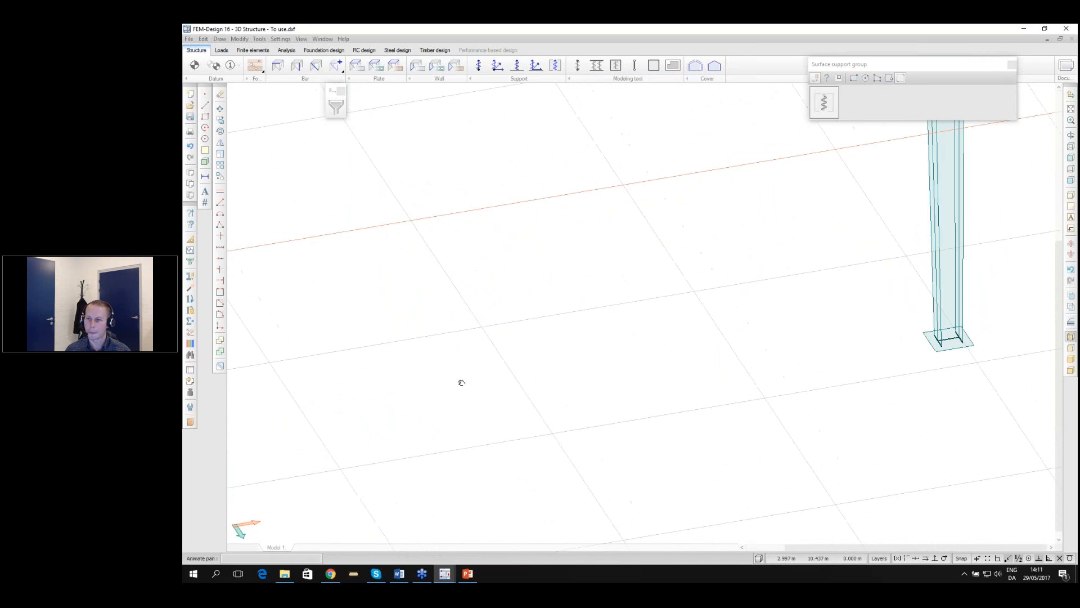
click(683, 371)
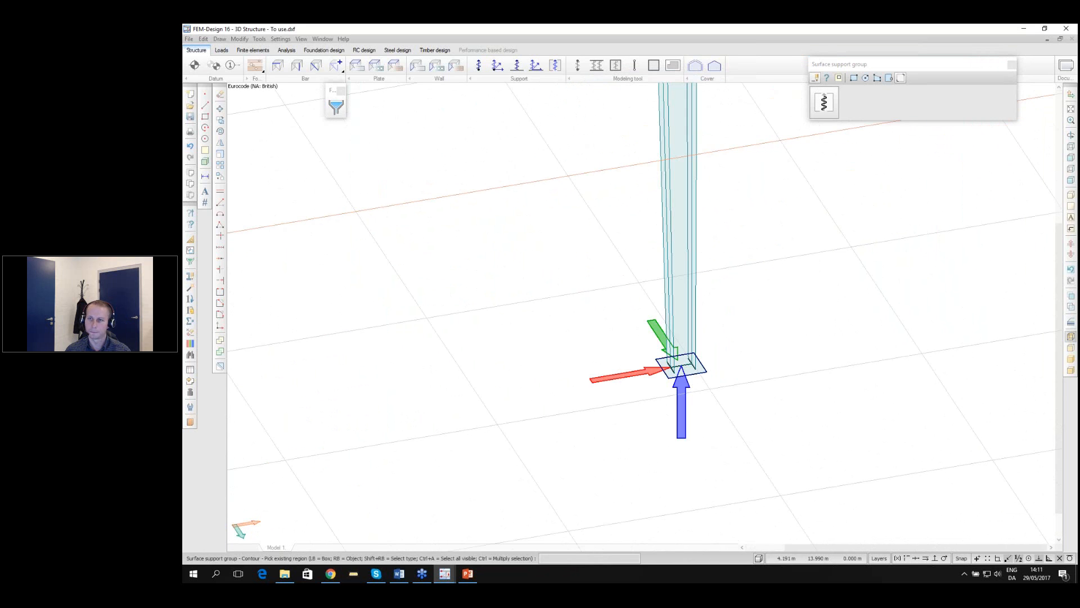
Finish the surface support group command
scroll(530, 418, down, 5)
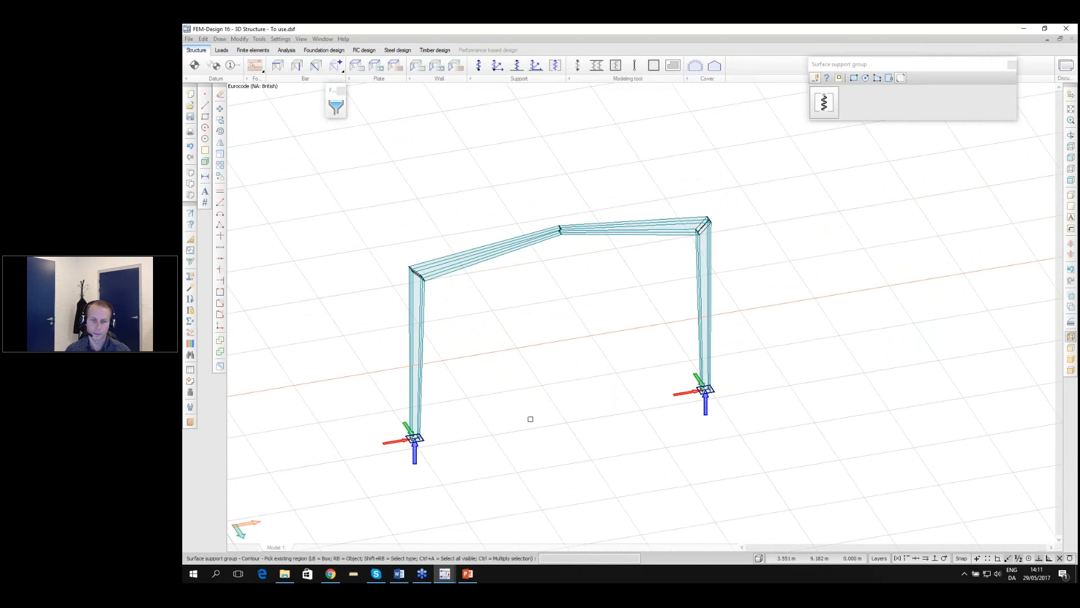
scroll(452, 438, up, 5)
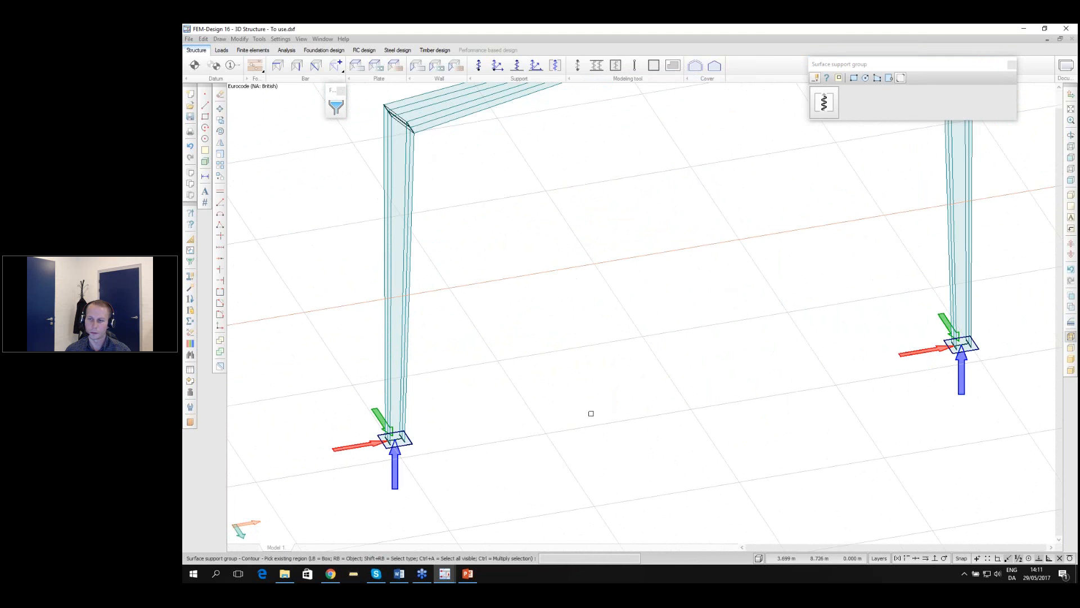
scroll(487, 476, down, 3)
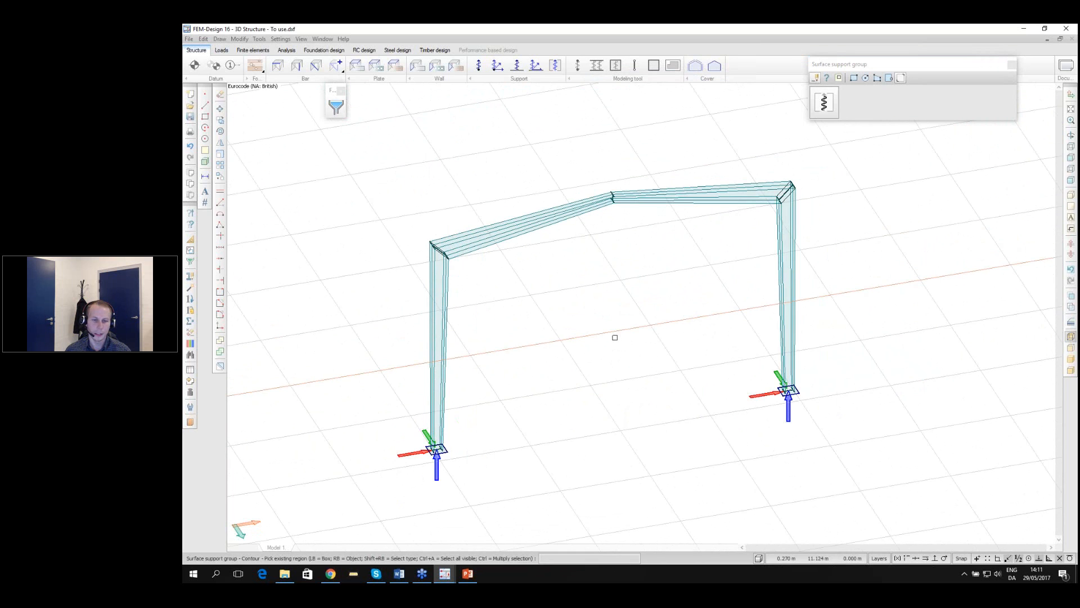
scroll(455, 450, up, 3)
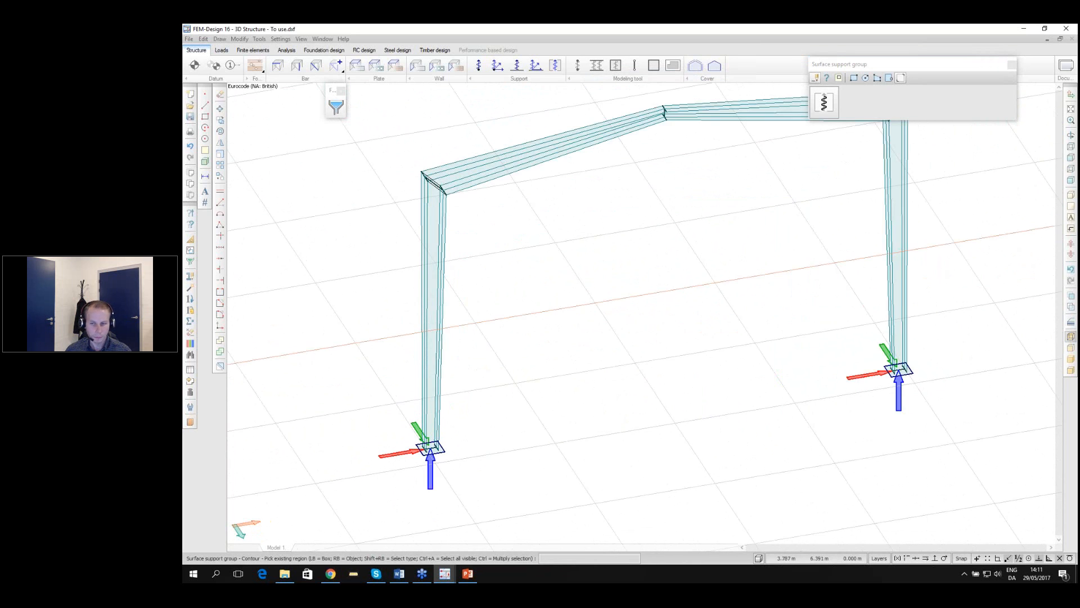
key(Escape)
Configure a custom point support group with Kx' and all rotations free, Ky' rigid, and Kz' free in compression but rigid in tension
middle_drag(558, 364, 458, 371)
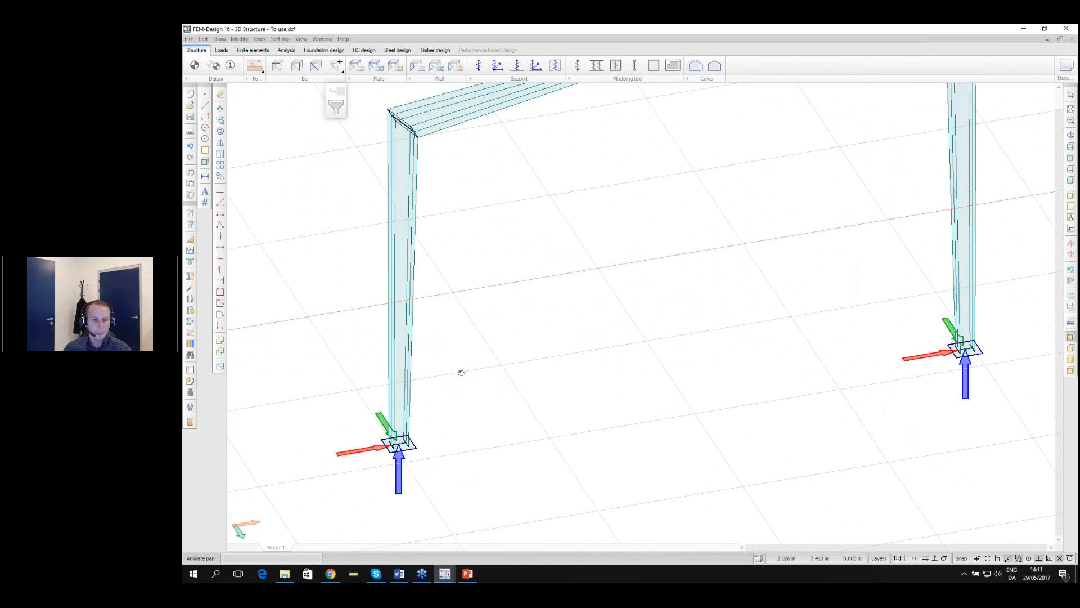
scroll(394, 419, up, 5)
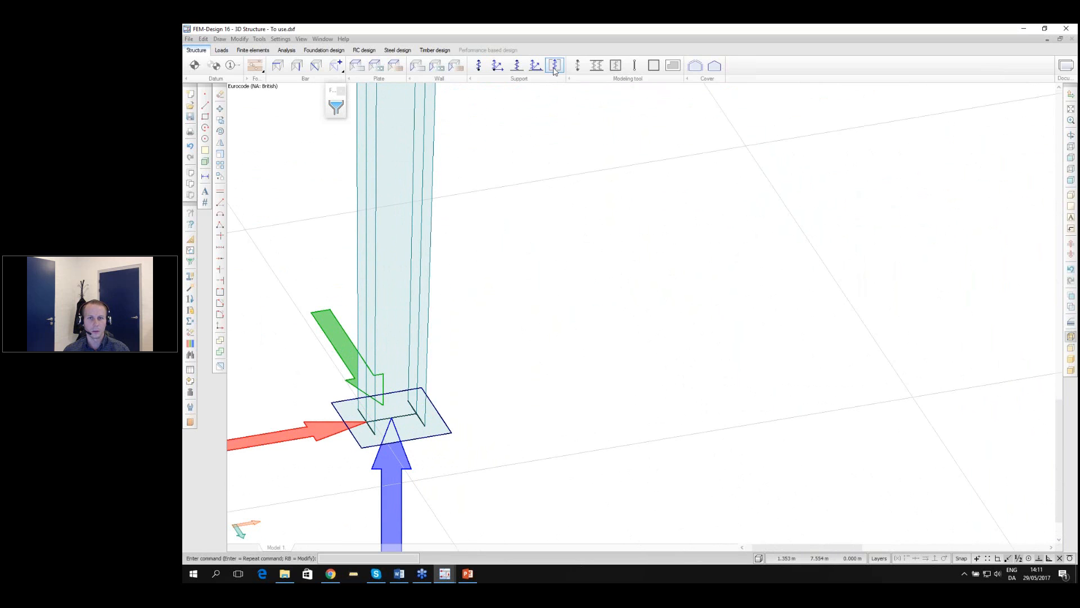
click(498, 66)
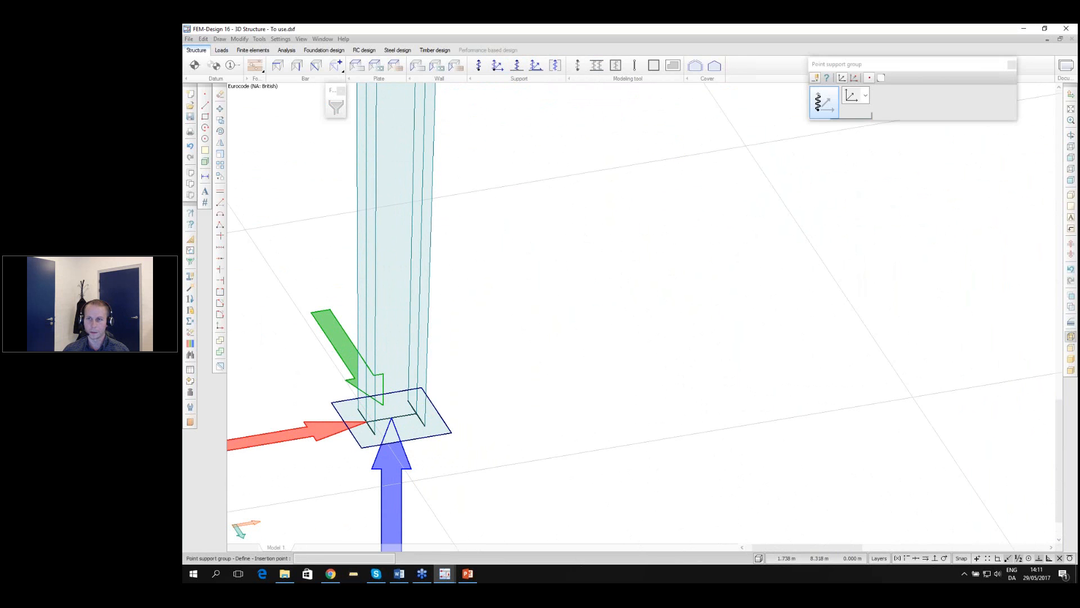
click(824, 103)
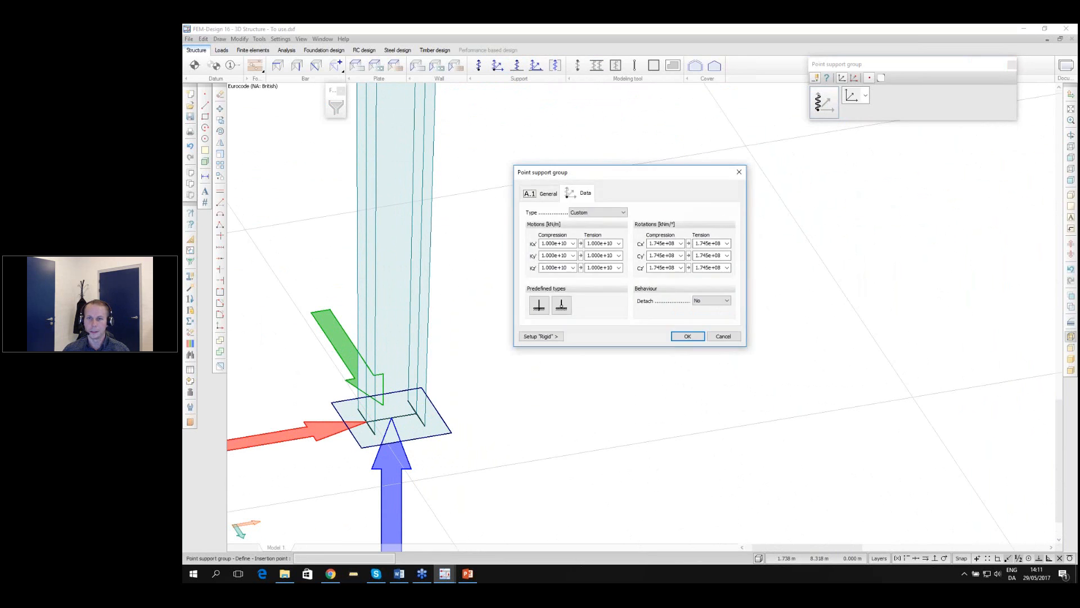
click(562, 307)
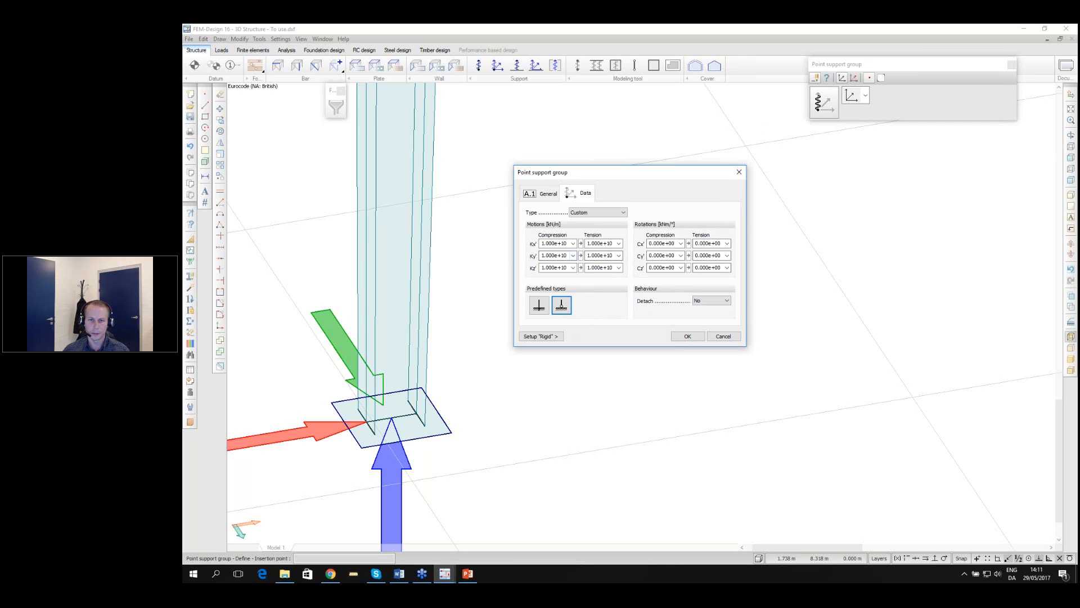
click(565, 258)
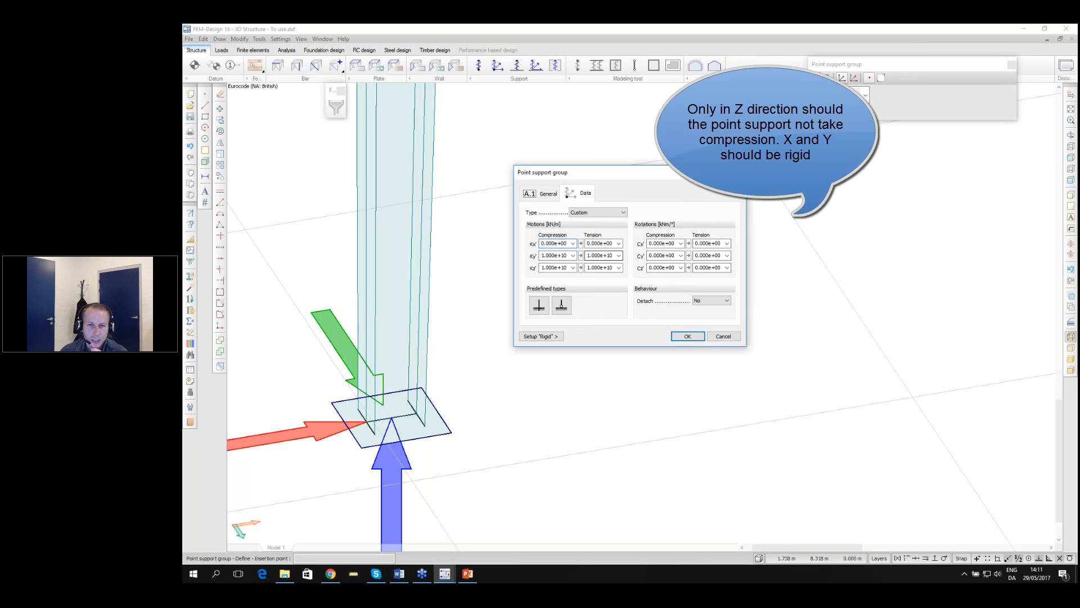
click(573, 267)
click(554, 283)
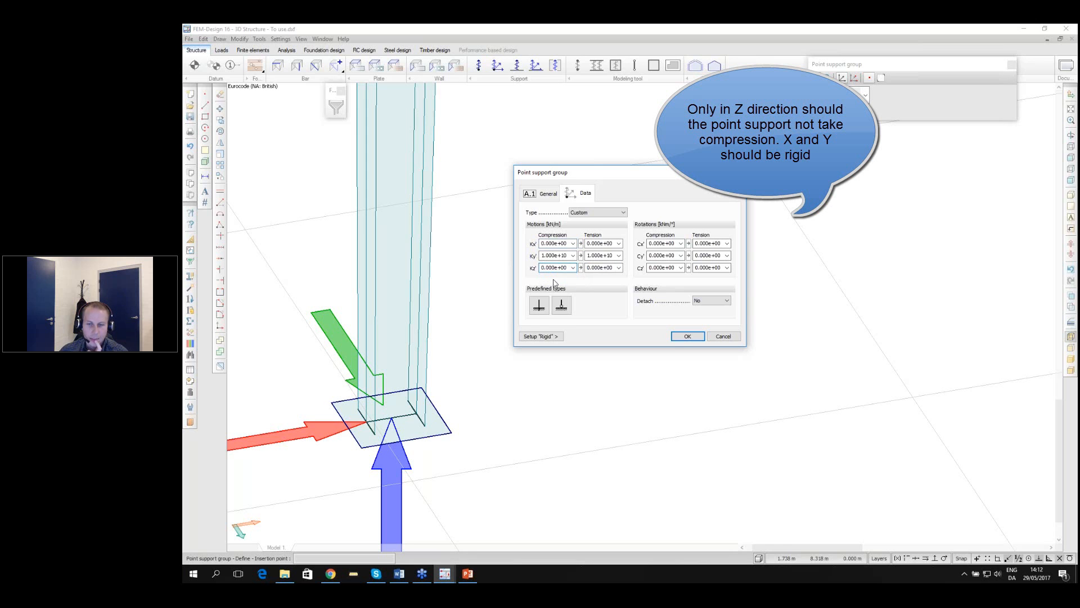
click(618, 267)
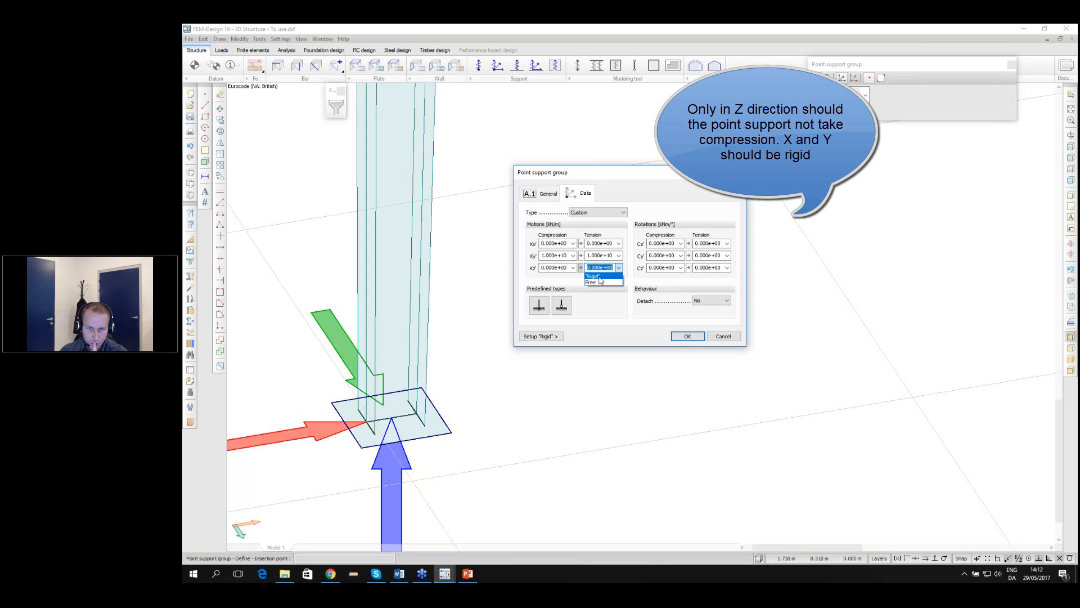
click(599, 276)
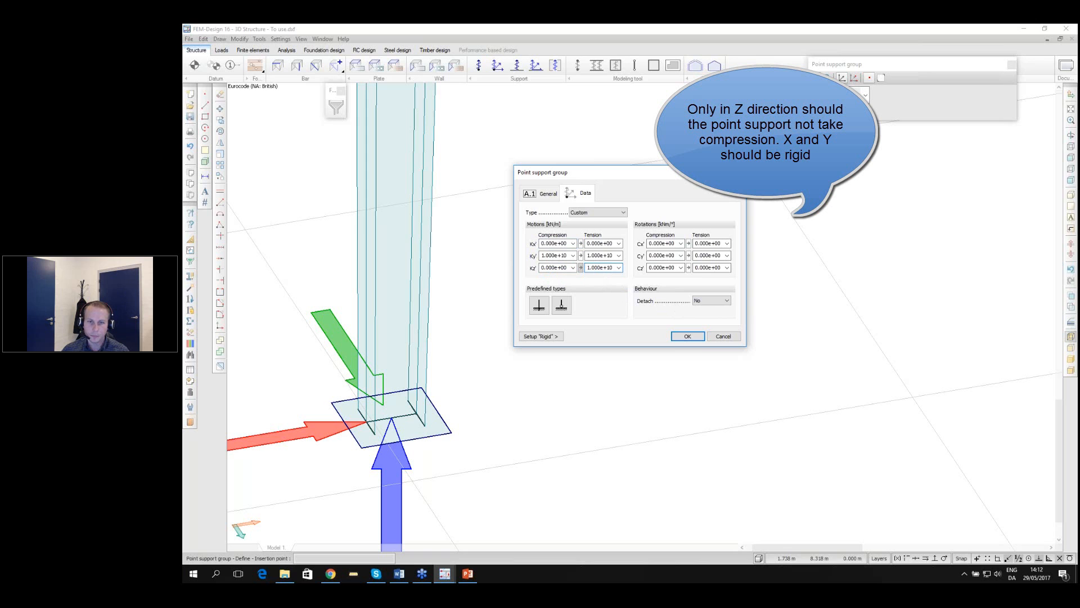
click(687, 337)
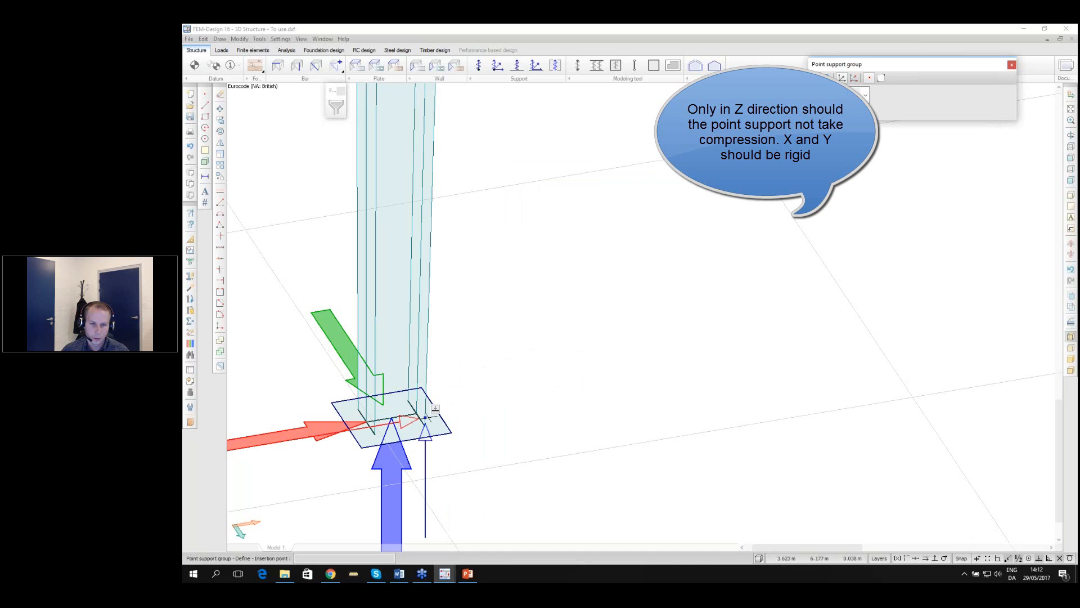
Place two point supports on the left base plate, offset X 0, Y 0.04 m from each end of the inner flange's bottom edge
scroll(428, 429, up, 2)
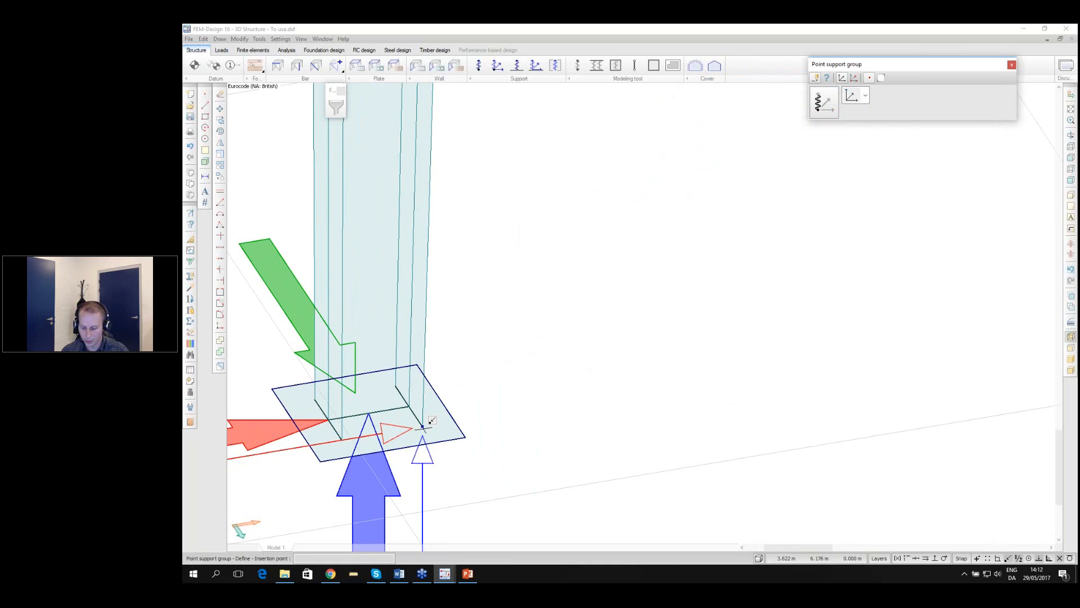
key(r)
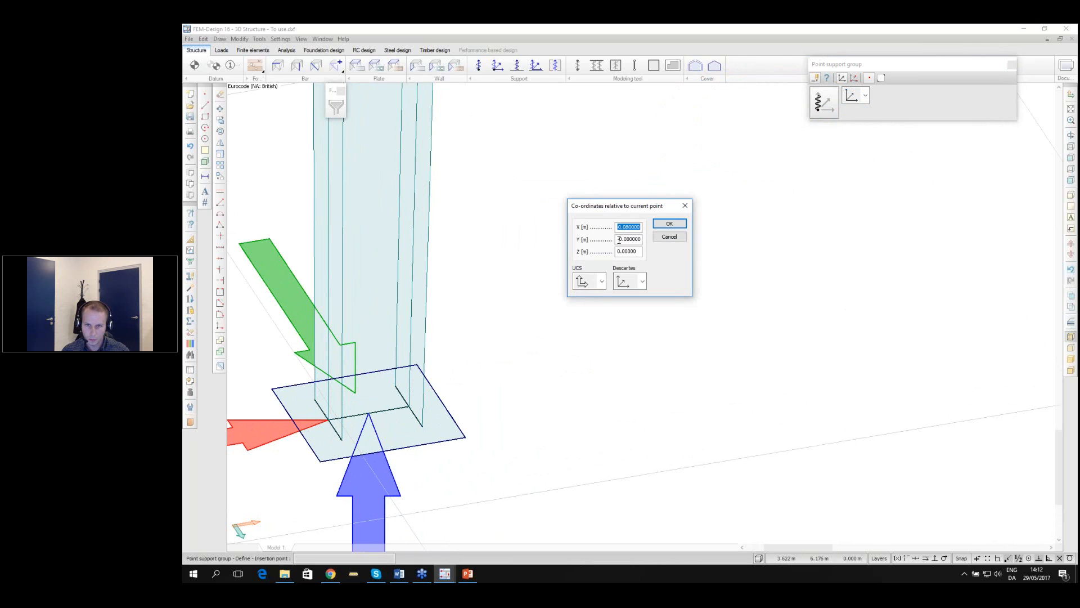
drag(619, 239, 641, 239)
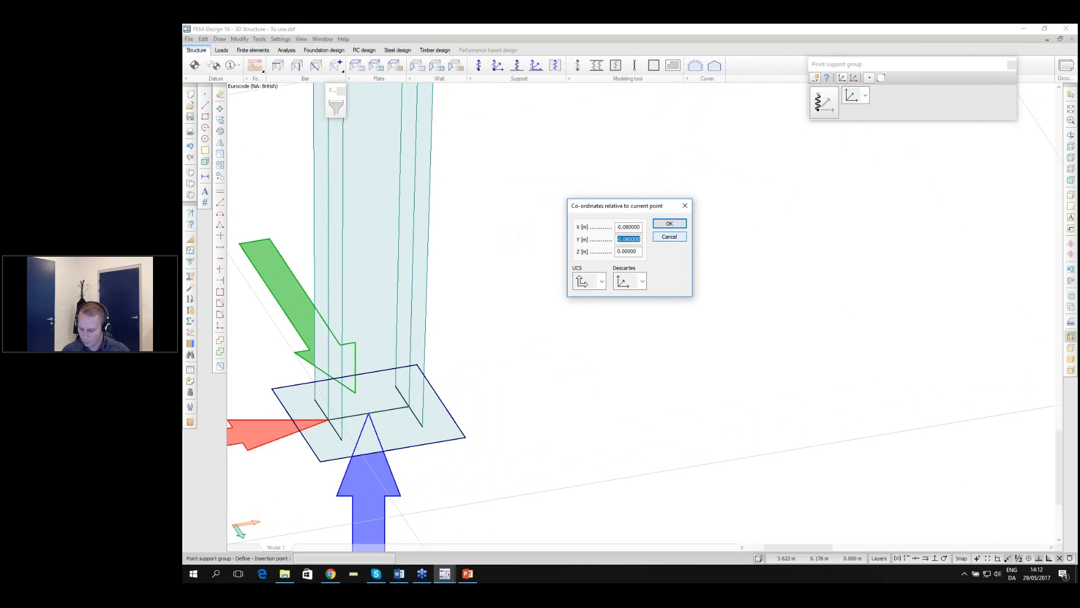
text(0,04)
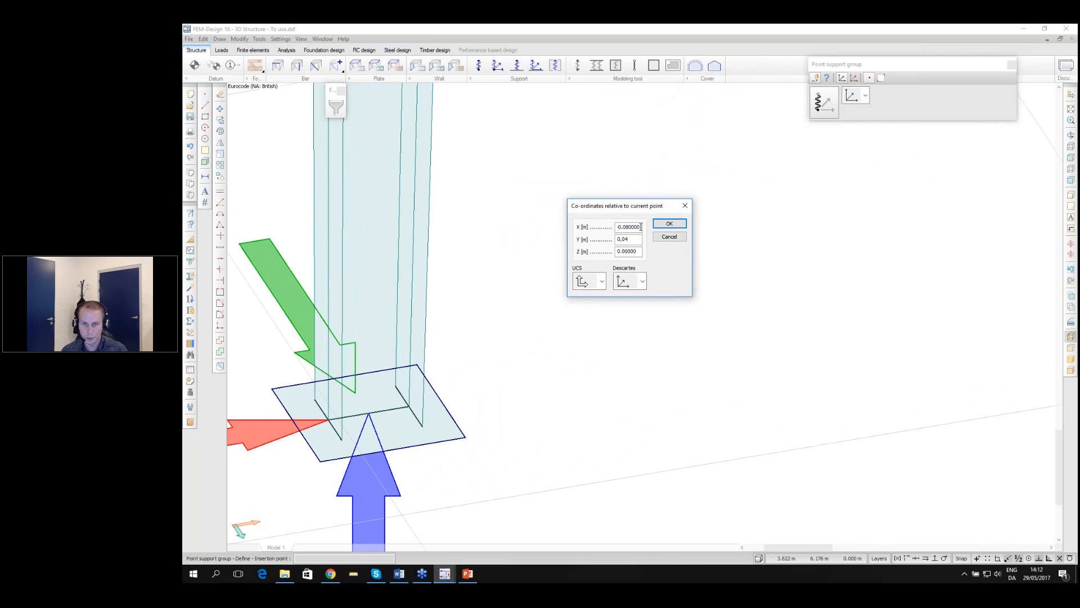
drag(640, 227, 586, 229)
click(669, 224)
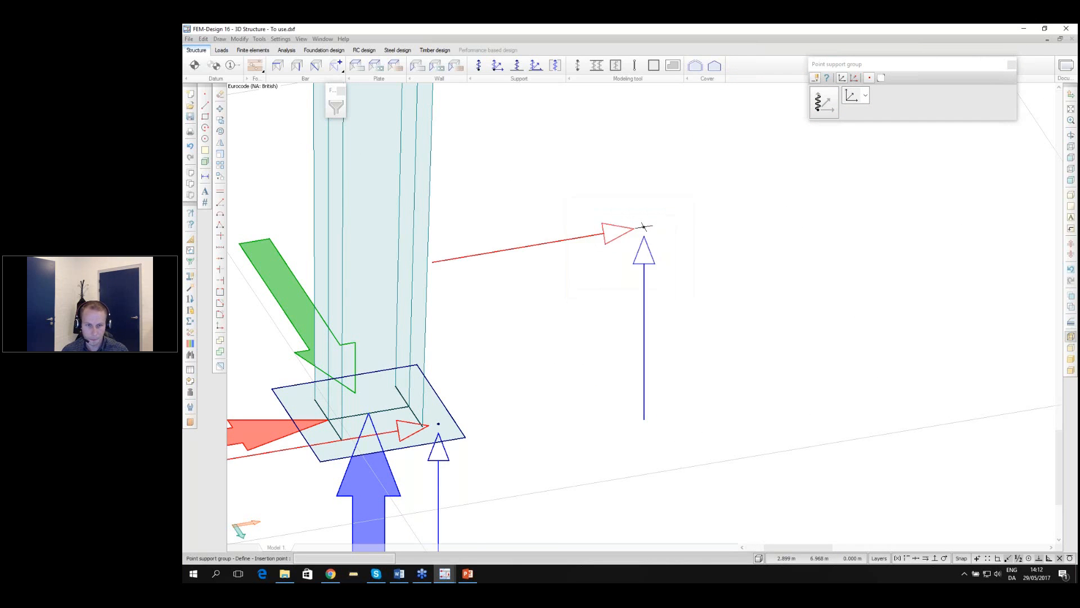
scroll(440, 400, up, 1)
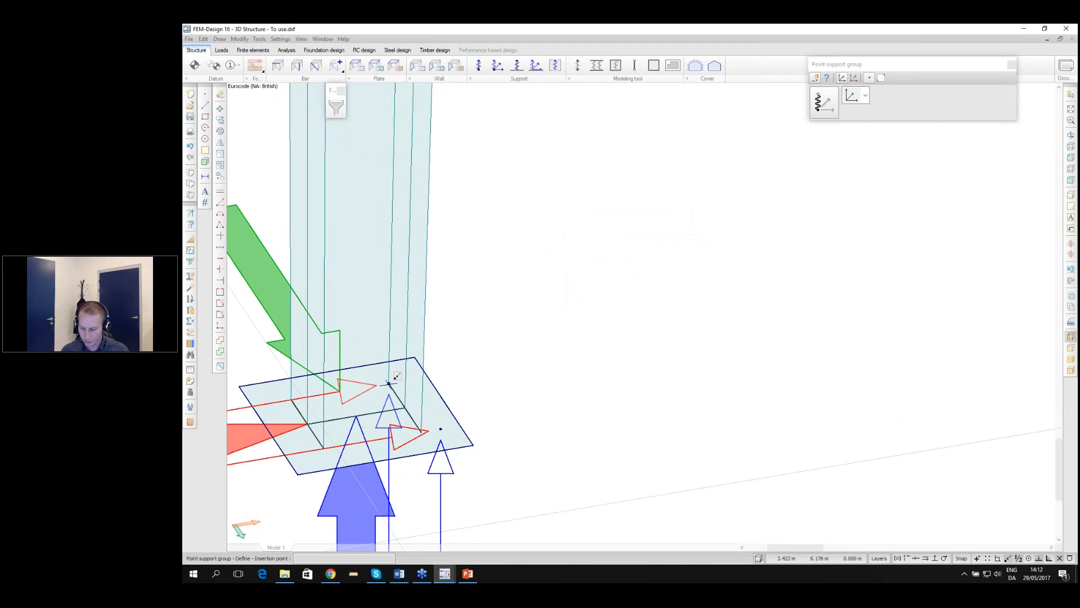
click(388, 384)
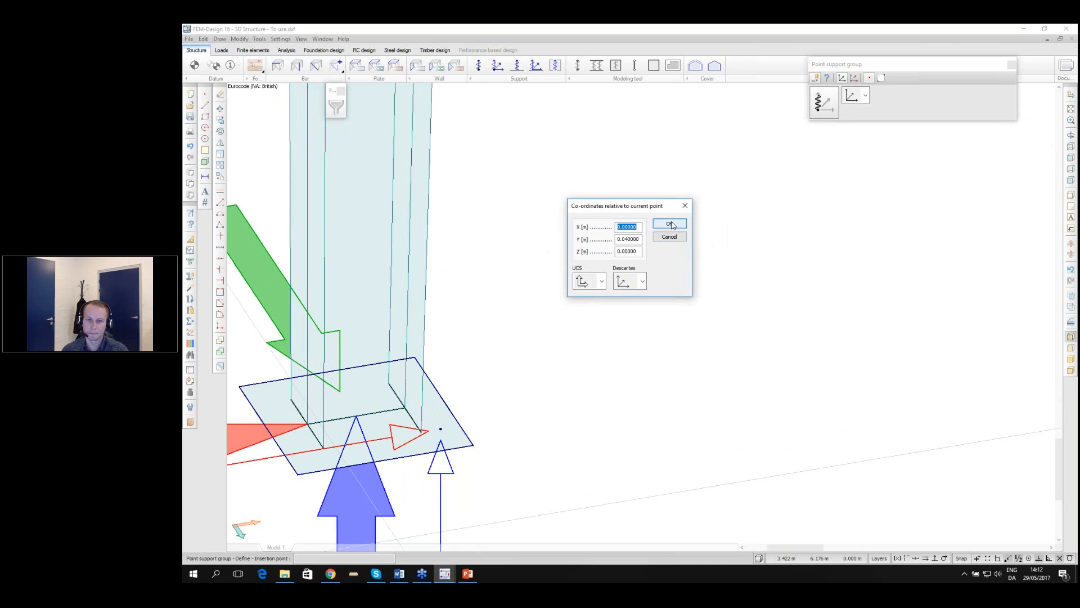
click(670, 224)
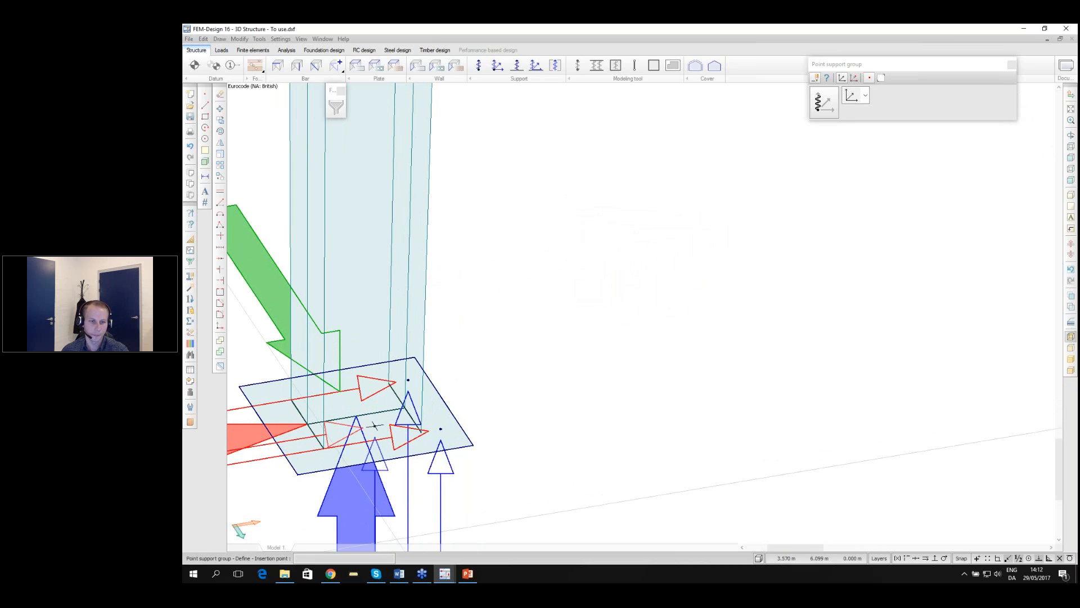
Place two point supports on the left base plate, offset Y -0.04 m from each end of the outer flange's bottom edge
click(297, 391)
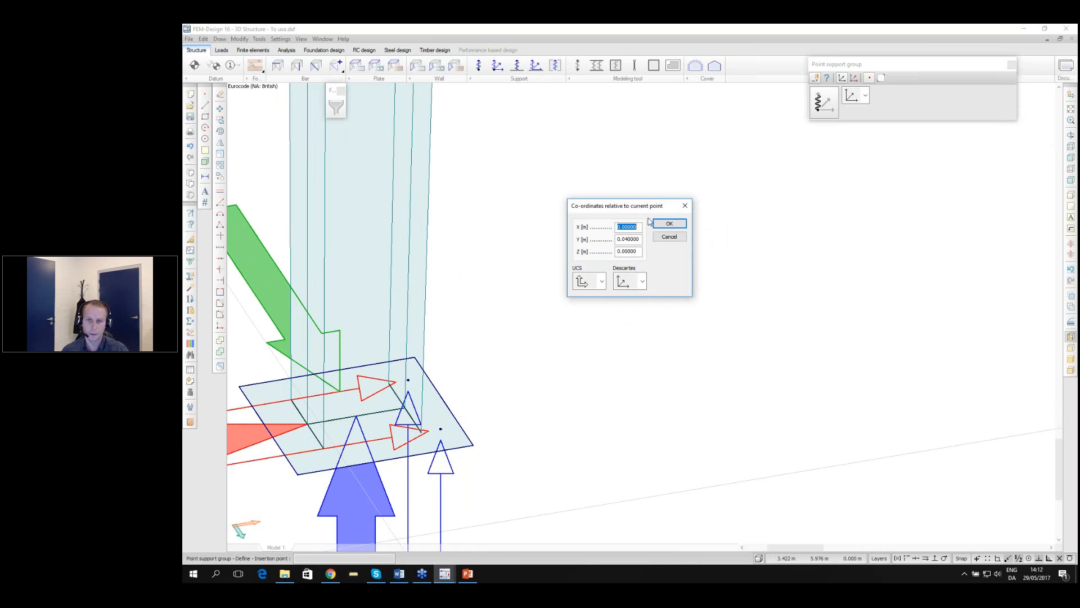
click(637, 240)
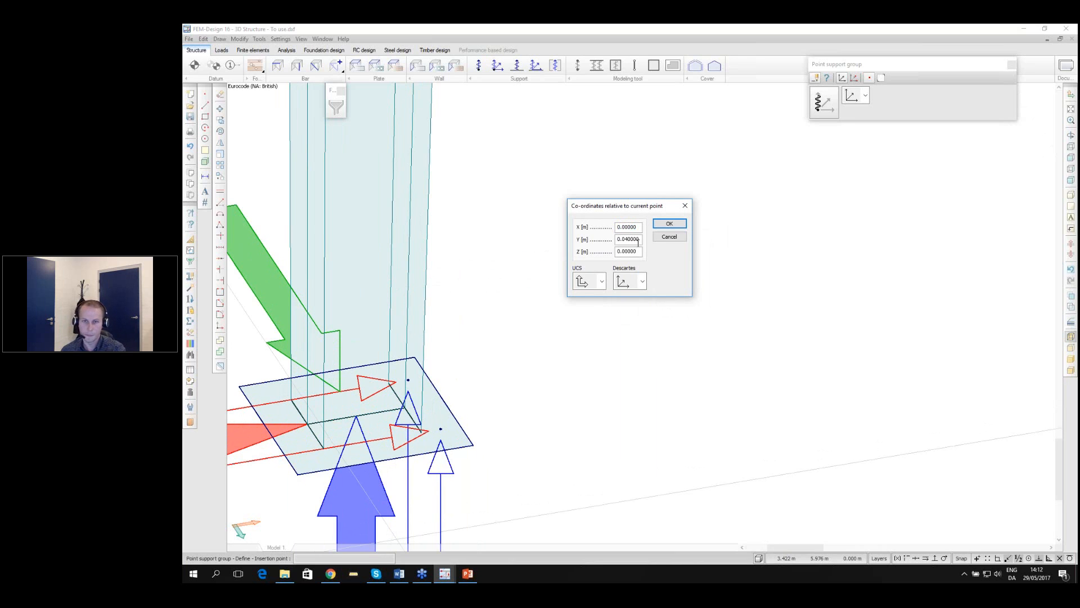
click(670, 224)
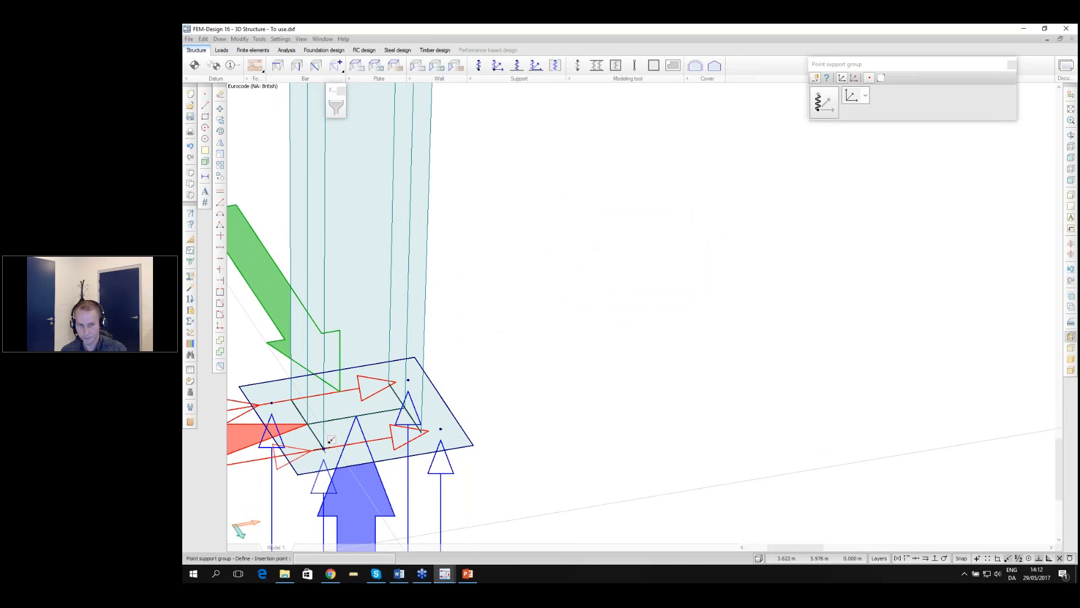
key(r)
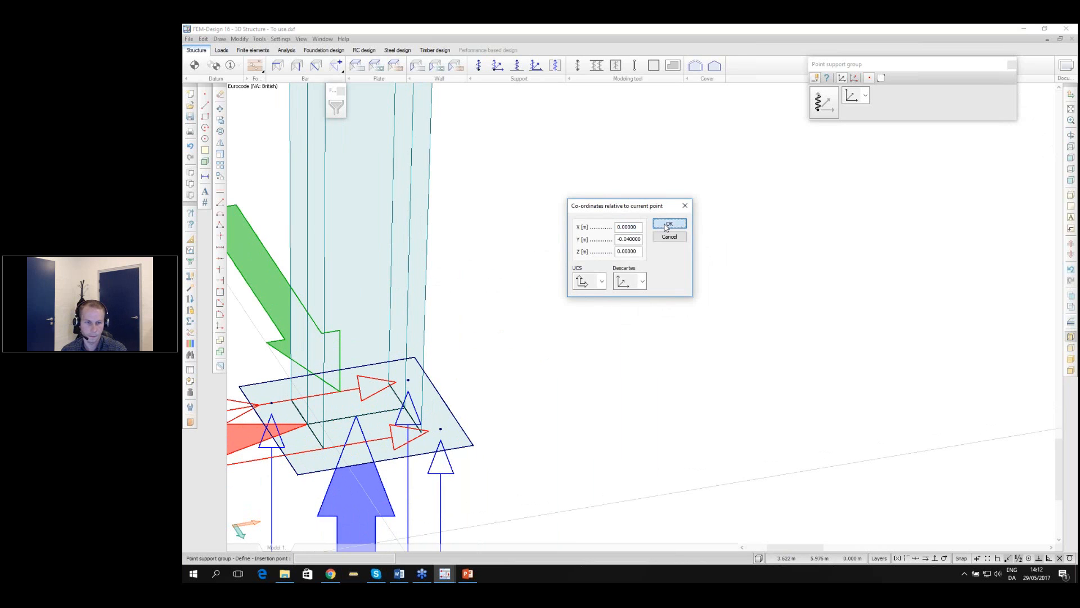
click(668, 224)
Copy the four point supports from the left base plate to the right base plate, using the plate centres as reference points
scroll(494, 244, down, 5)
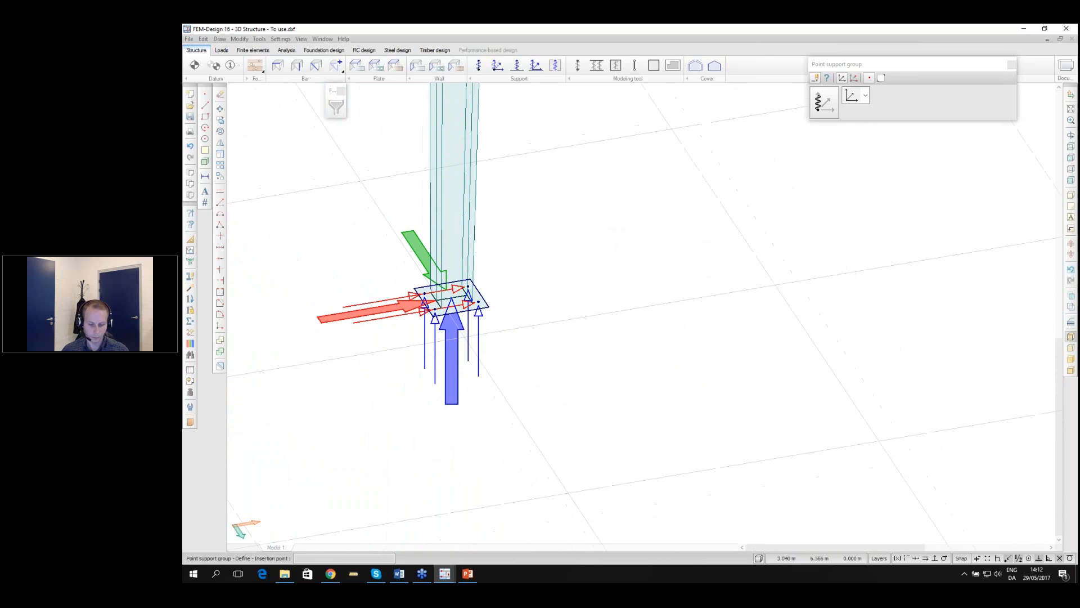
scroll(478, 270, down, 1)
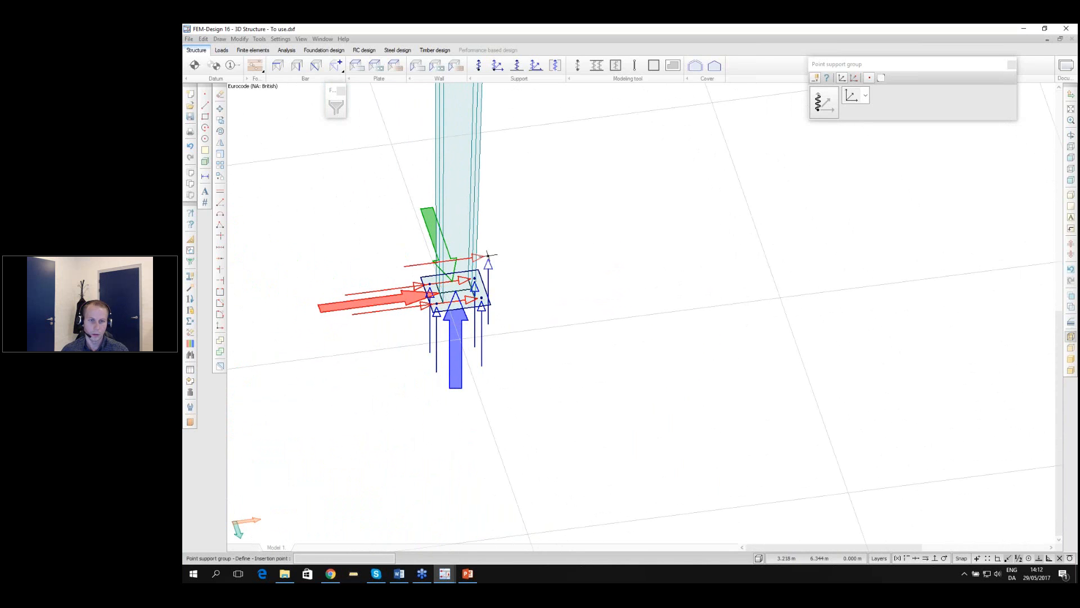
scroll(488, 256, up, 2)
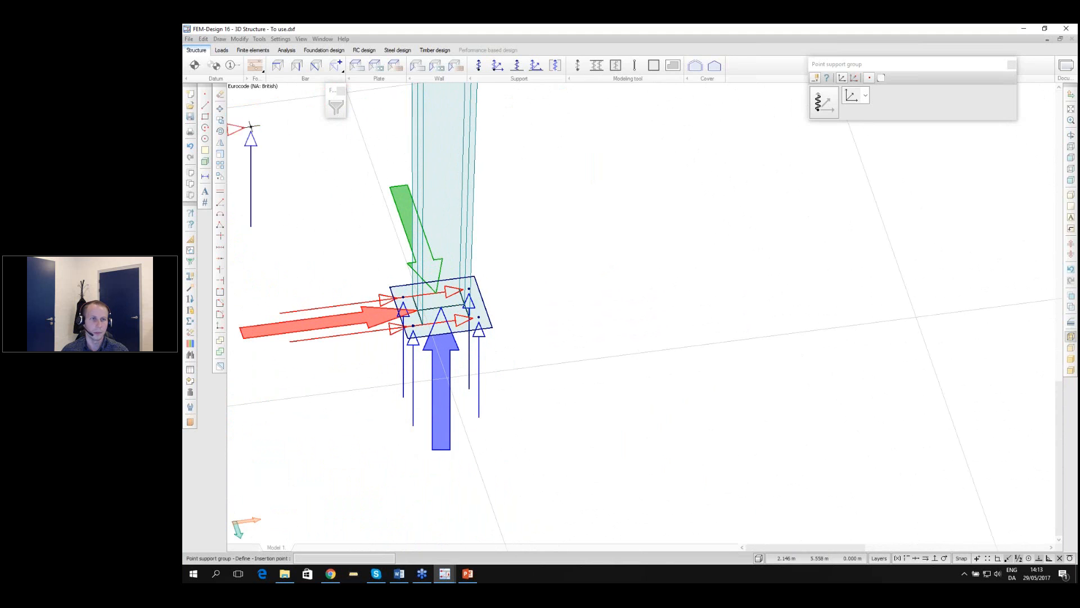
click(220, 119)
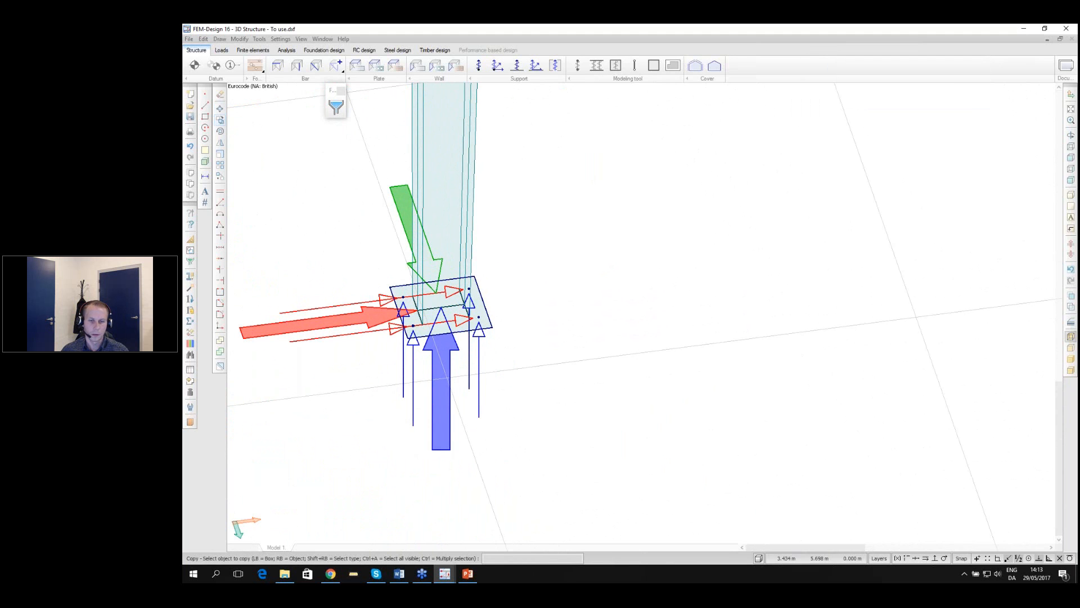
scroll(552, 358, up, 2)
click(540, 374)
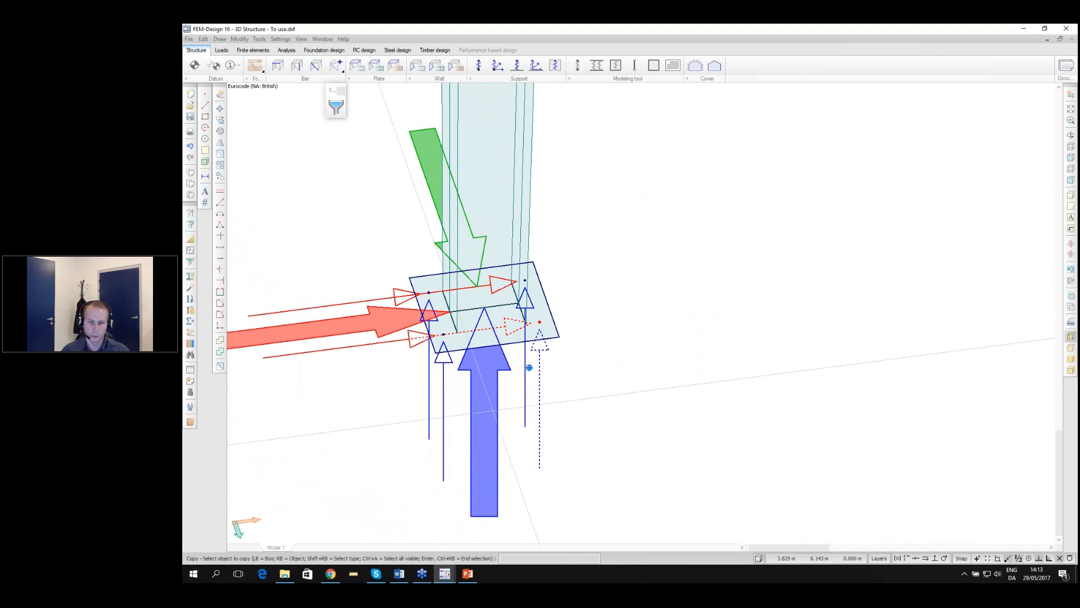
click(526, 363)
click(444, 386)
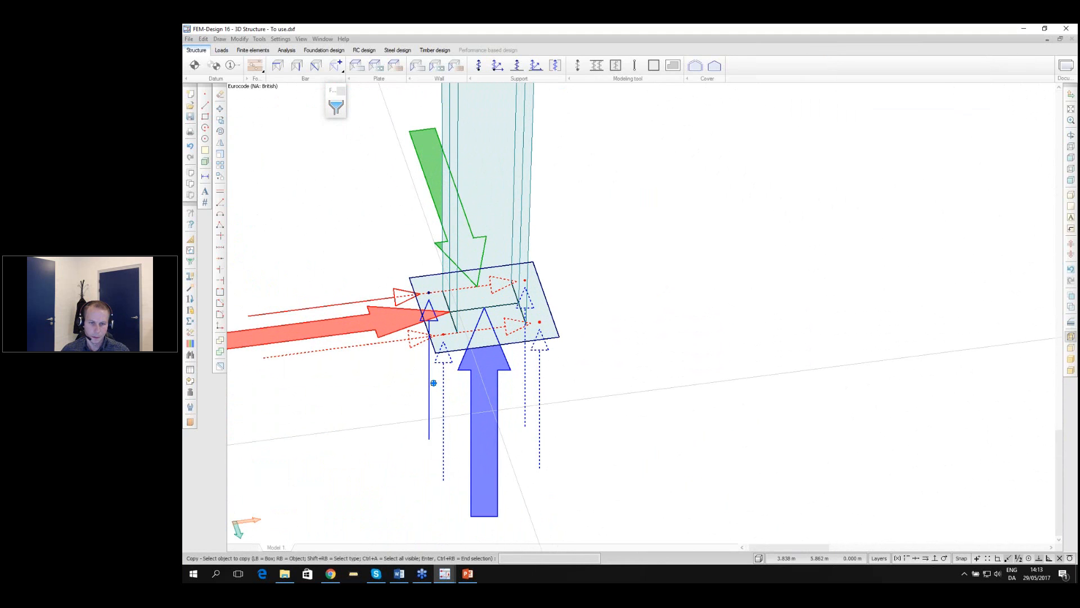
click(429, 380)
key(Return)
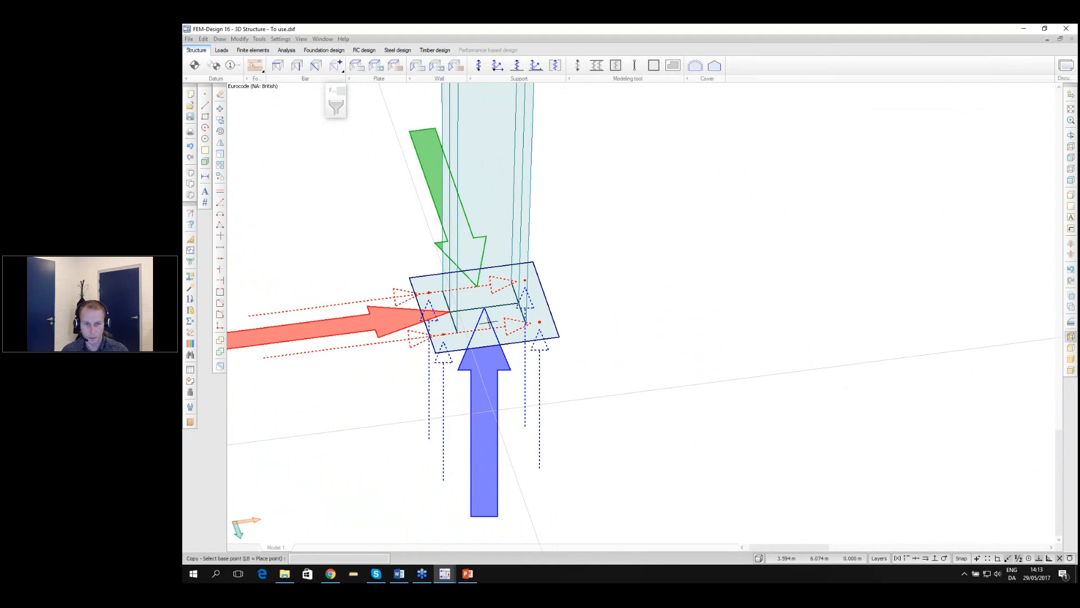
click(484, 307)
scroll(449, 372, down, 5)
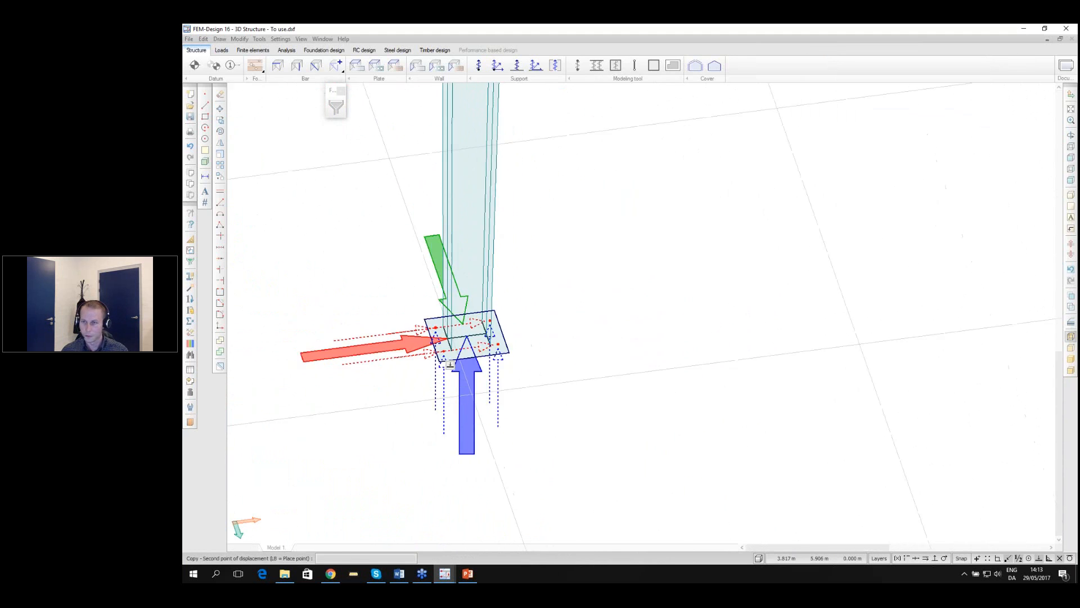
scroll(449, 372, down, 4)
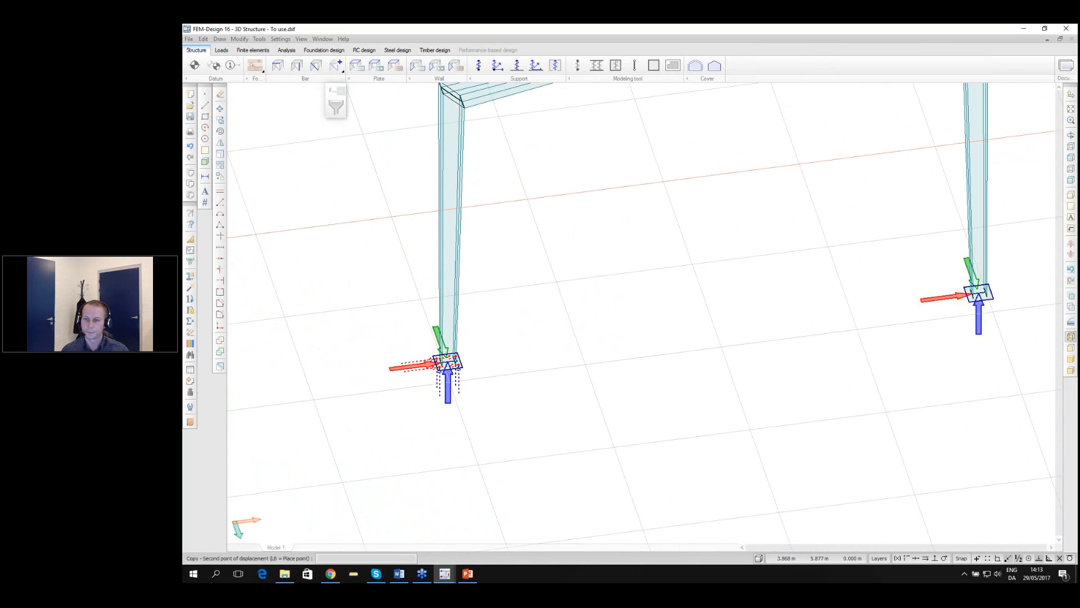
scroll(810, 315, up, 4)
scroll(822, 329, up, 3)
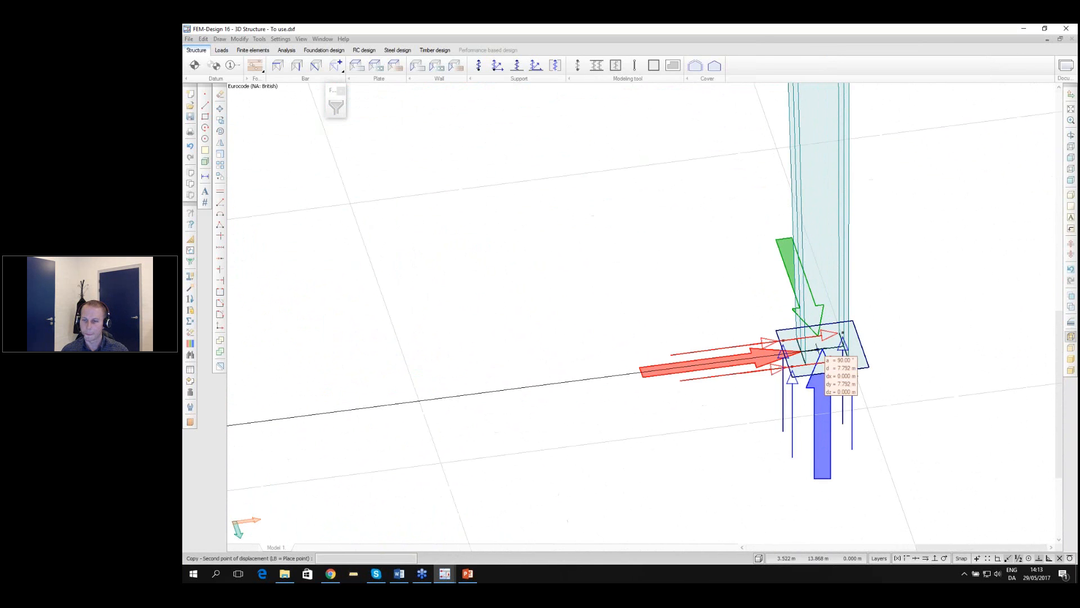
scroll(839, 342, up, 2)
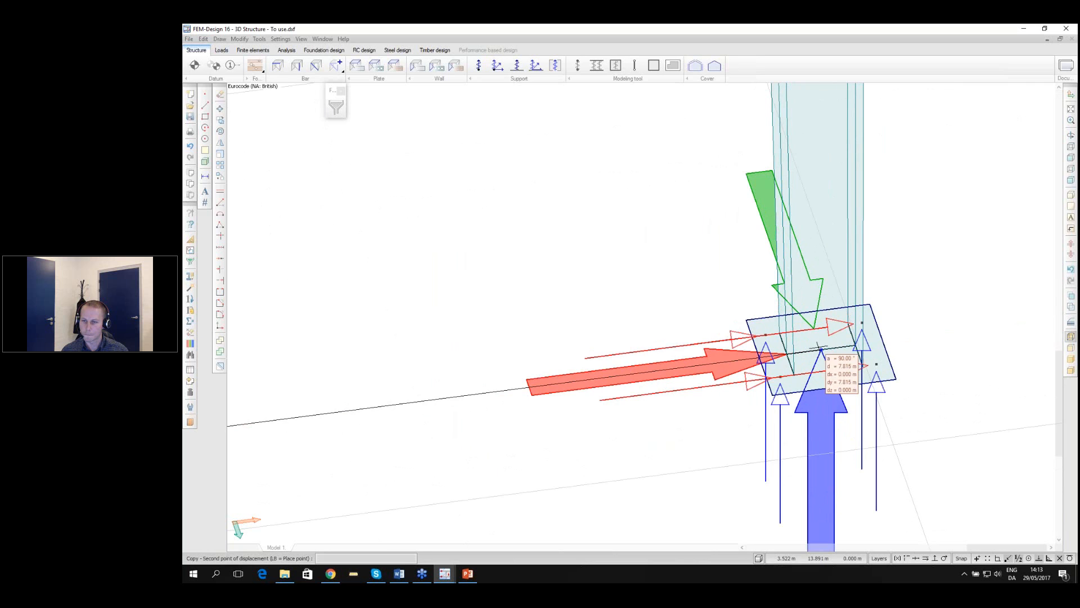
key(Escape)
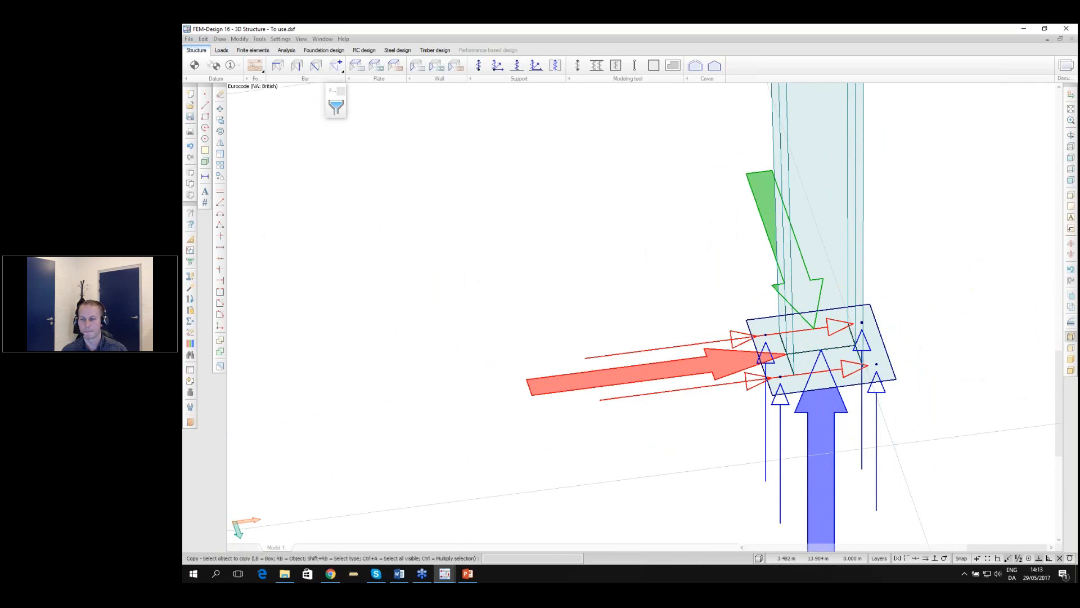
Examine the whole portal frame, including both supported bases, the eaves corners and the ridge joint
scroll(814, 339, down, 5)
scroll(687, 333, down, 8)
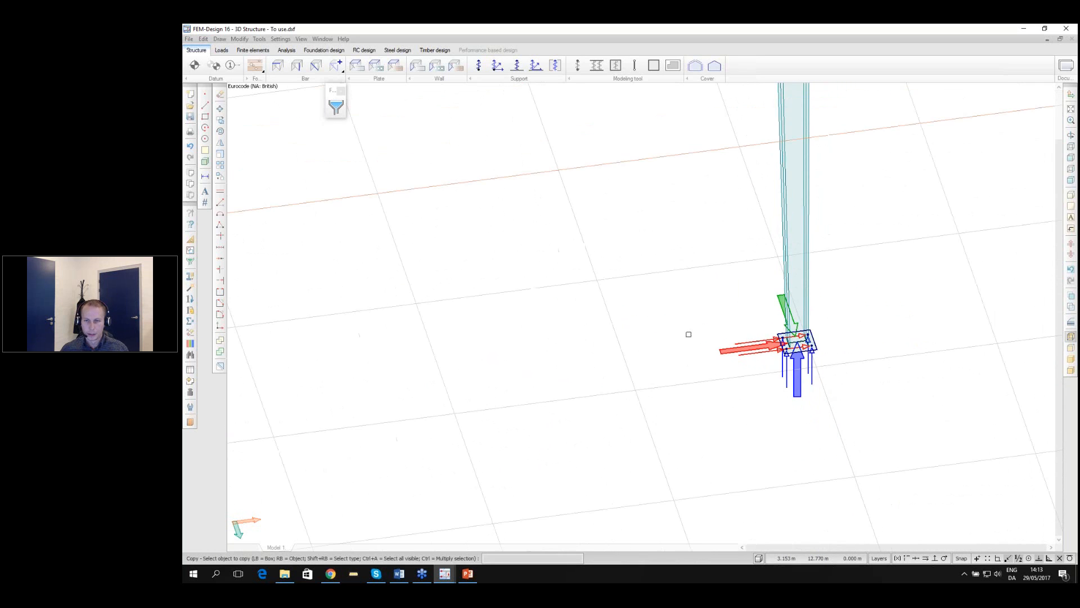
drag(579, 314, 647, 323)
scroll(670, 321, down, 1)
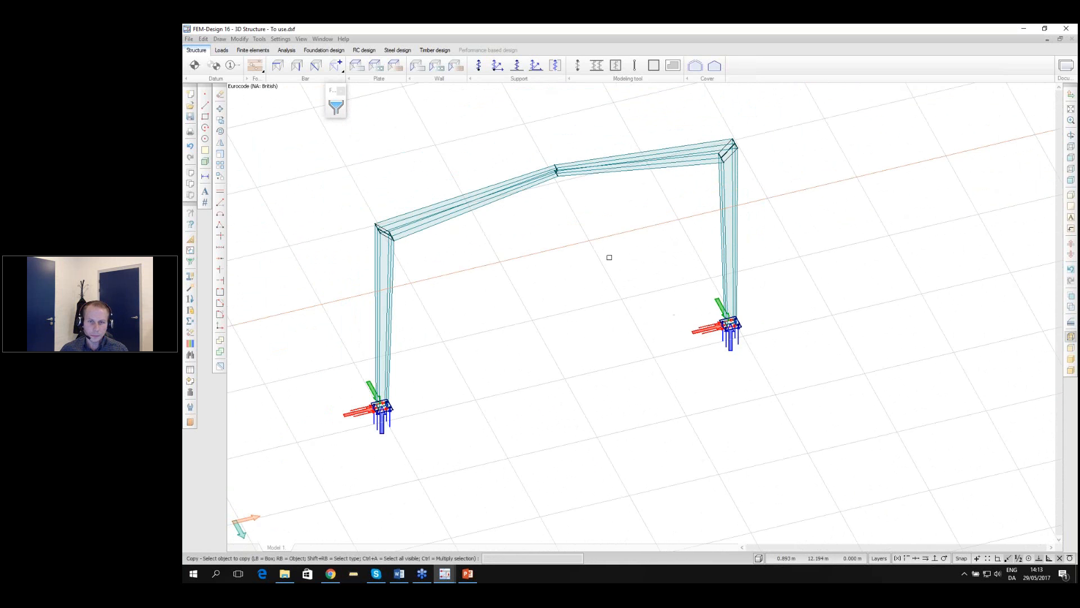
drag(583, 224, 581, 209)
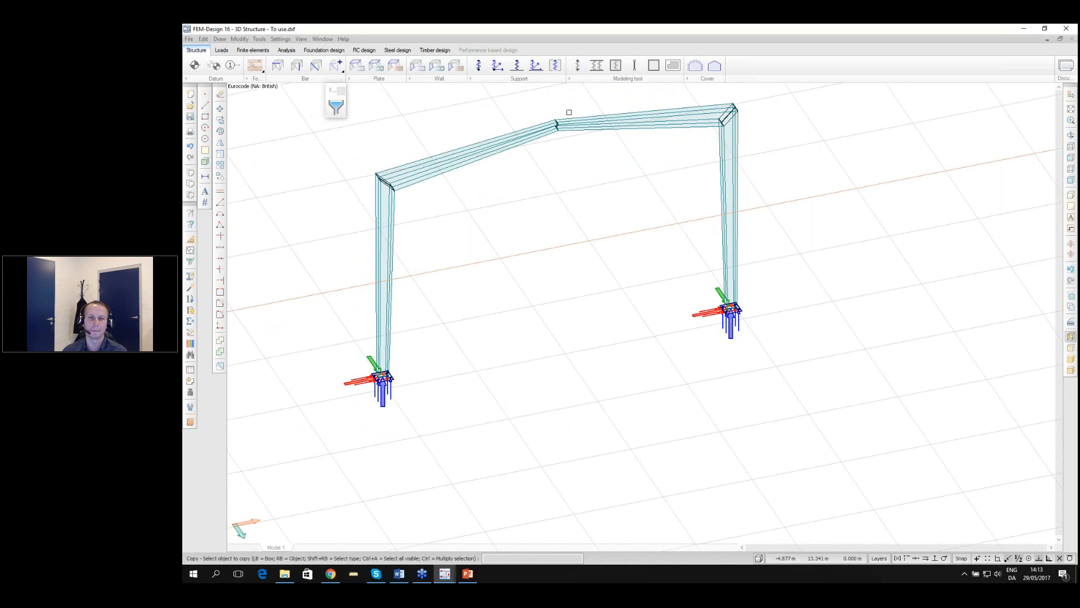
scroll(579, 115, up, 3)
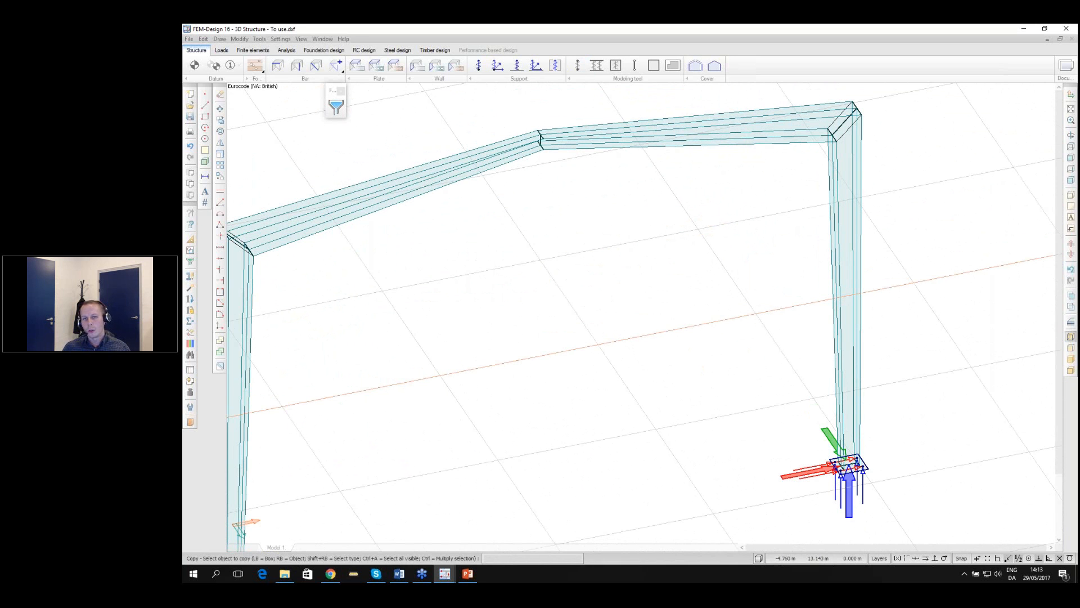
scroll(506, 209, up, 3)
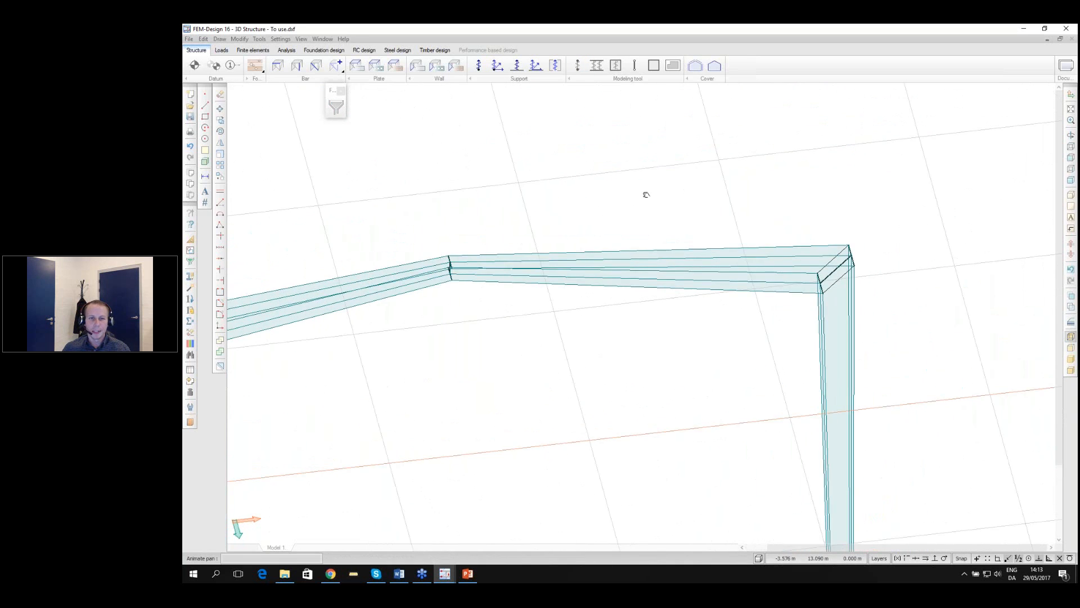
middle_drag(442, 228, 600, 220)
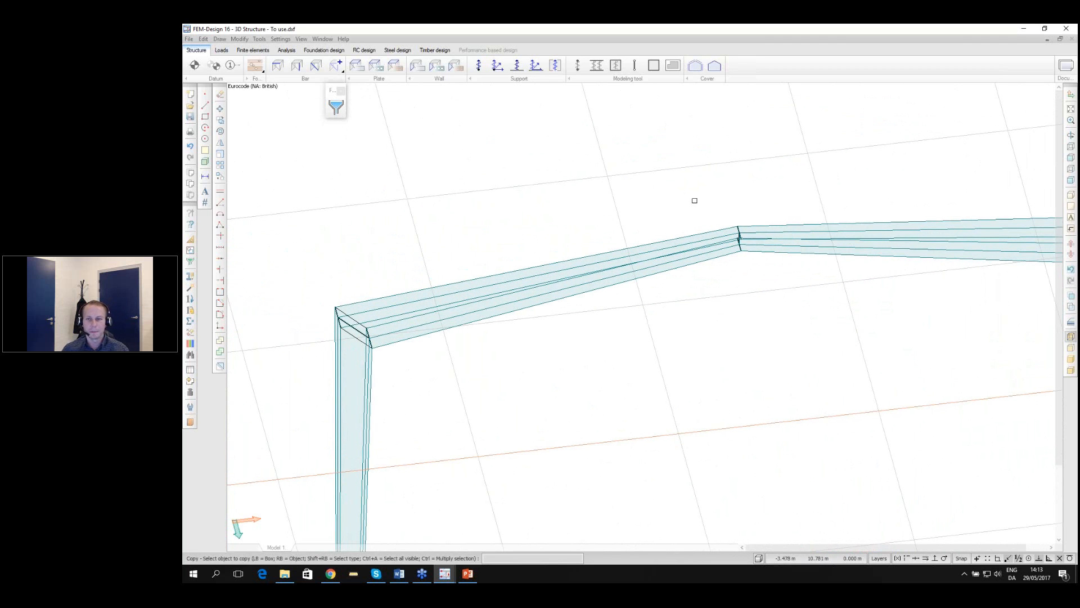
key(ctrl+c)
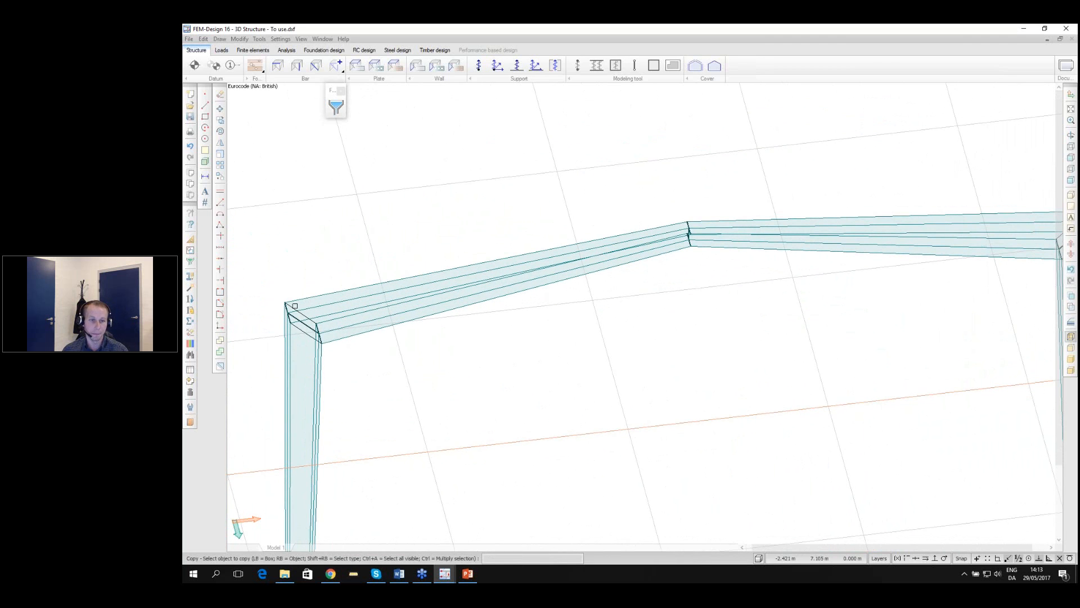
scroll(304, 291, down, 3)
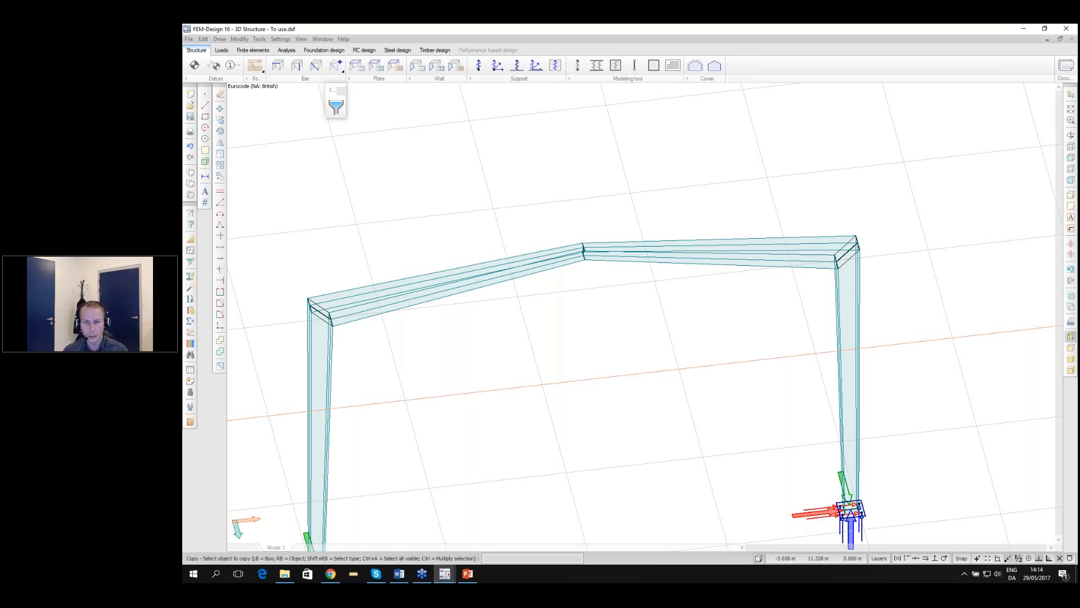
scroll(585, 211, up, 1)
scroll(585, 211, down, 2)
Open the edge connection properties for the left rafter's top flange plate at its edge on the eaves corner
alt+middle_drag(387, 287, 338, 309)
key(ctrl+c)
scroll(356, 306, up, 2)
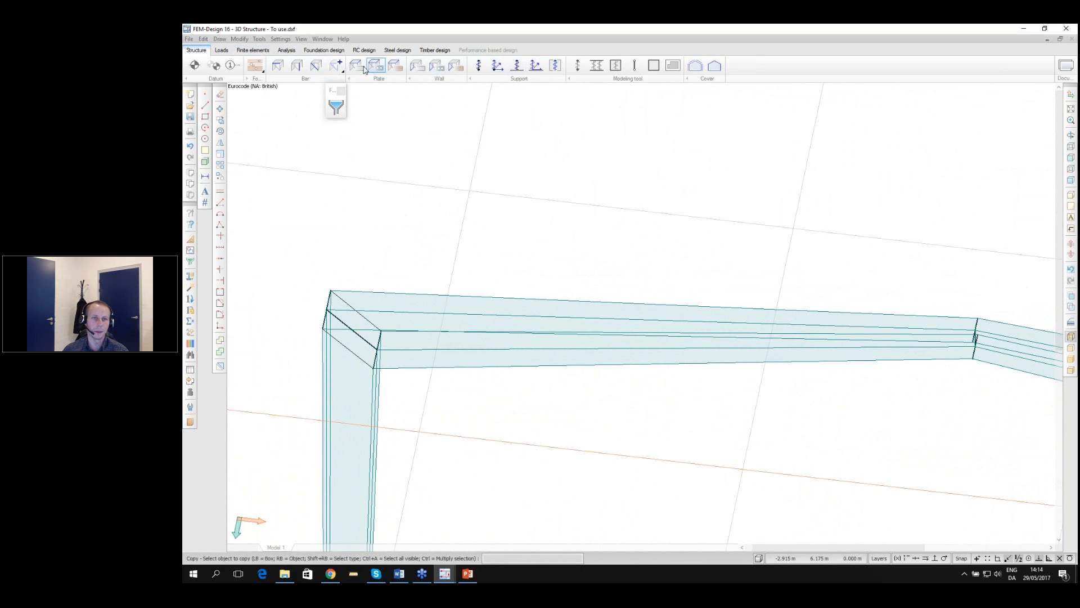
click(357, 66)
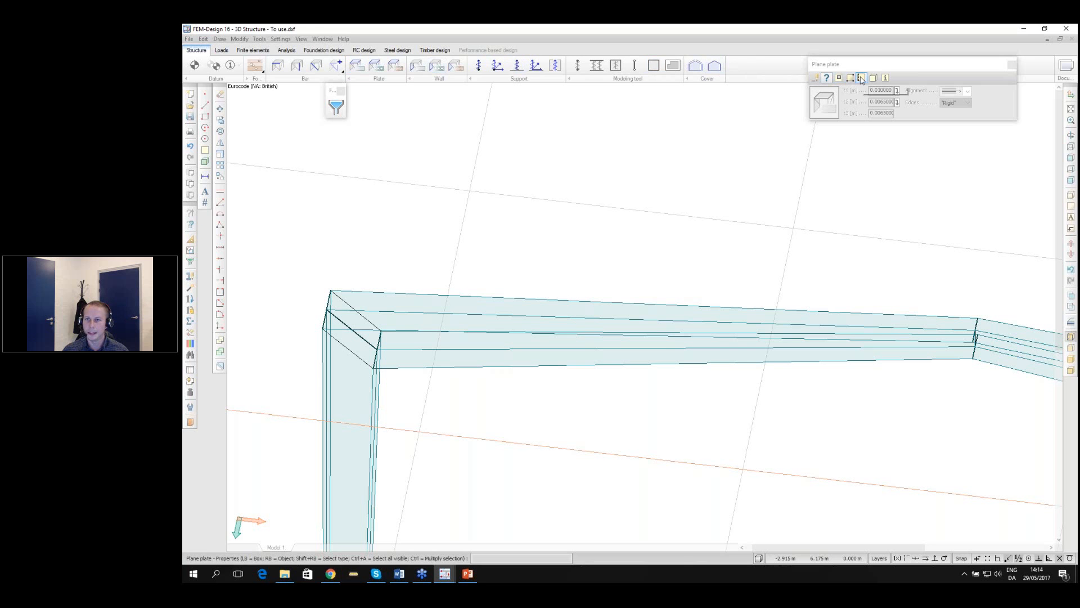
click(861, 78)
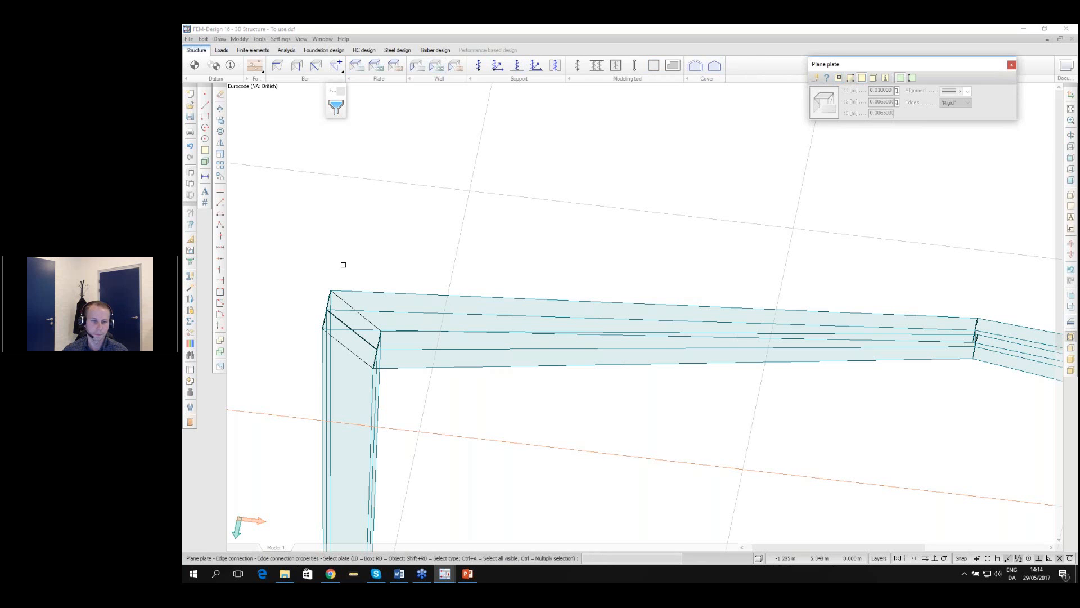
scroll(343, 265, up, 2)
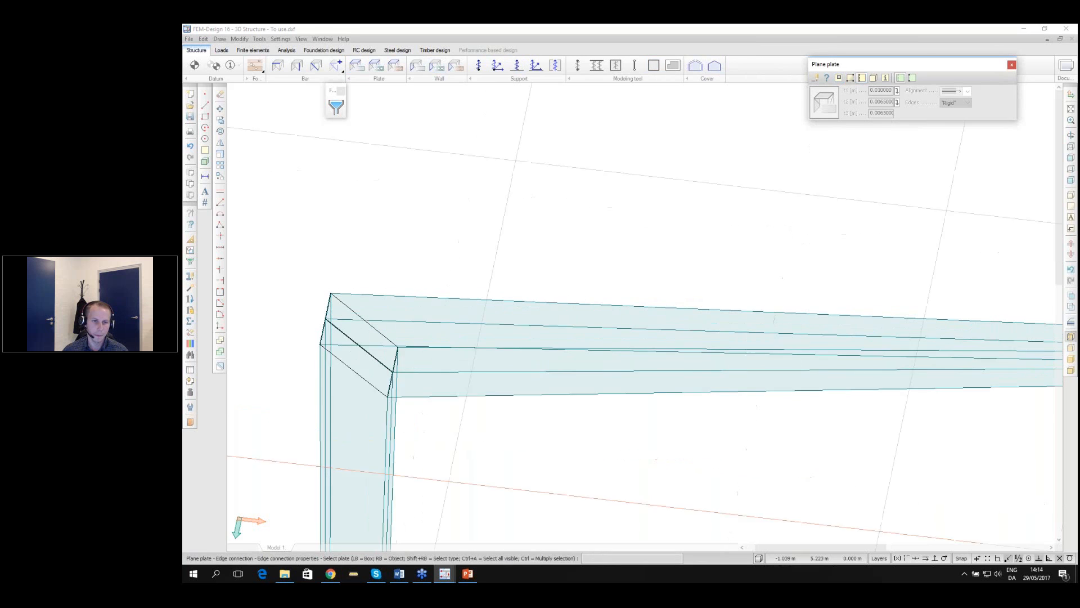
click(401, 304)
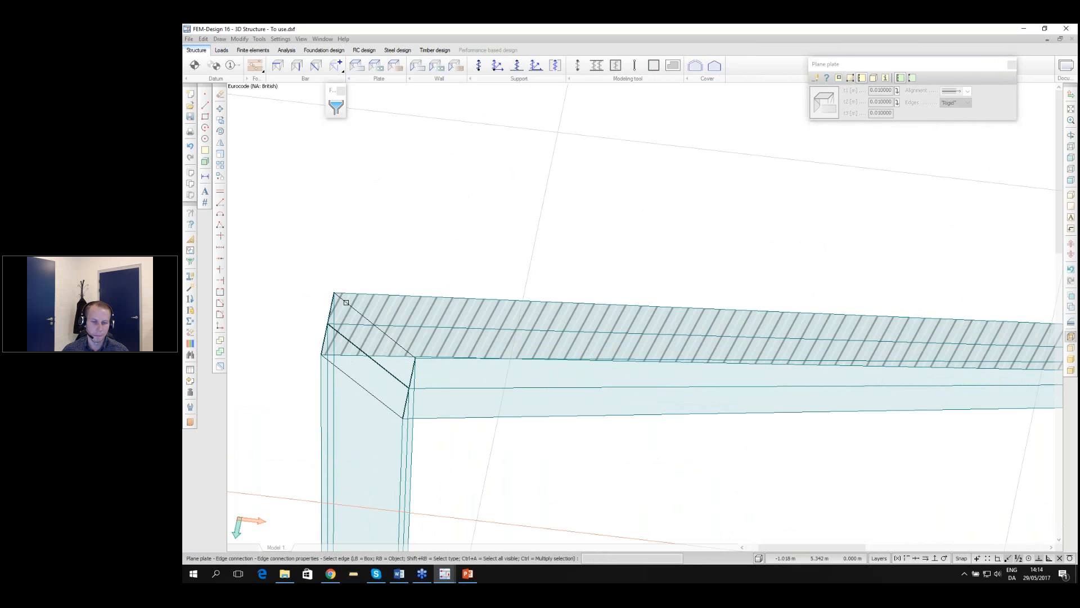
click(331, 311)
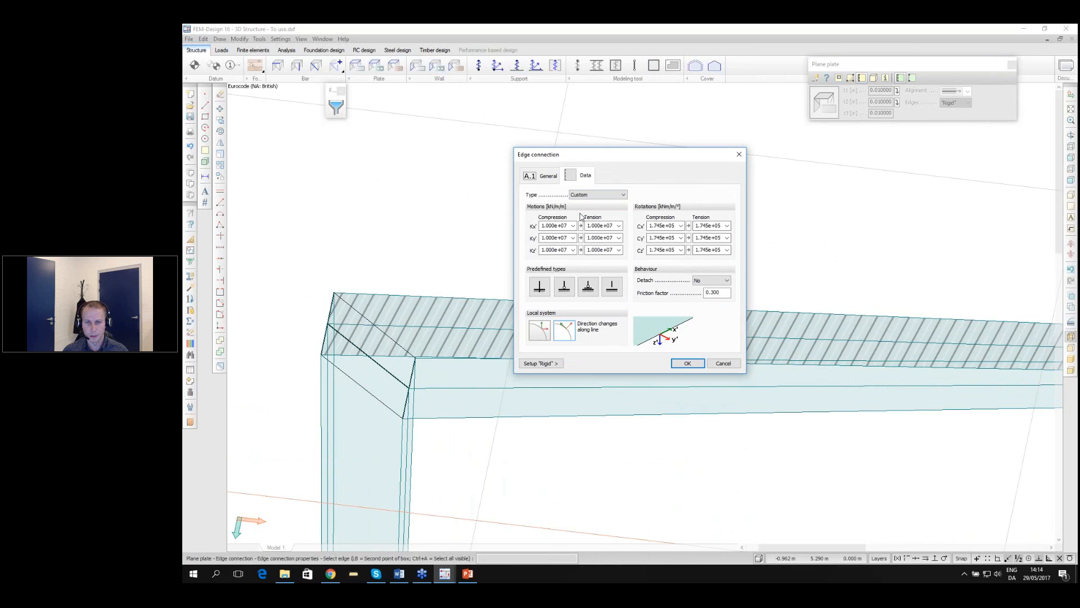
Review the Corner type in the line connection library and assign it to the top flange's edge connection
double_click(555, 225)
click(555, 225)
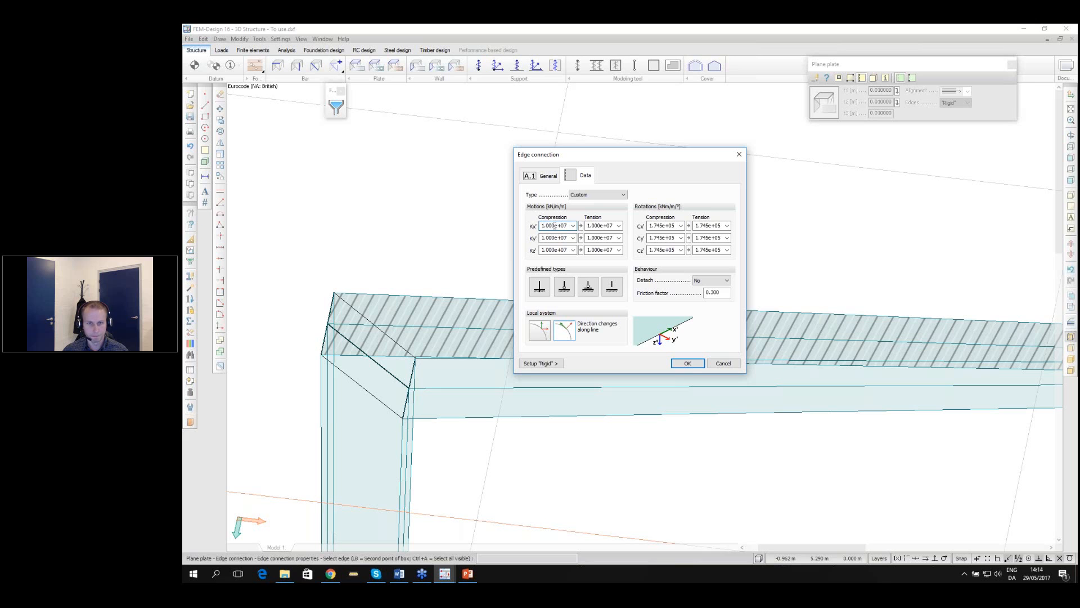
click(590, 195)
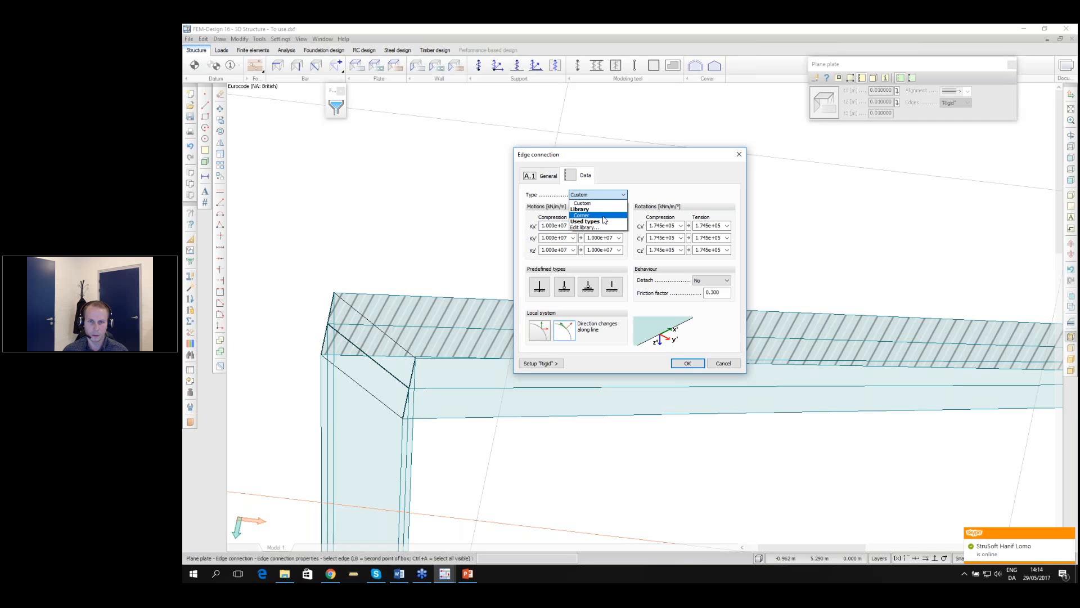
click(588, 228)
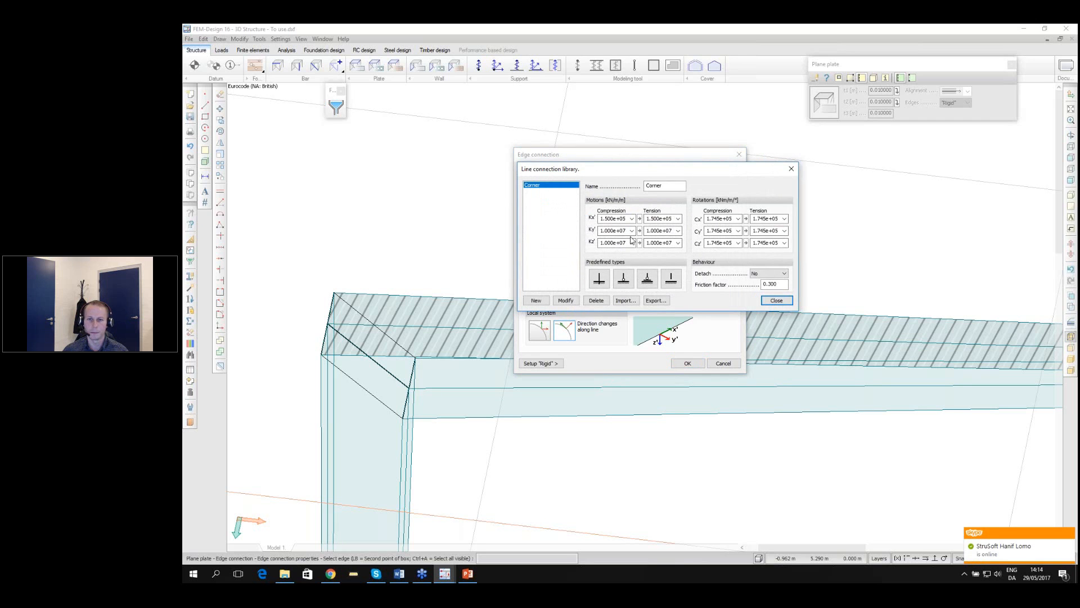
click(777, 300)
click(596, 194)
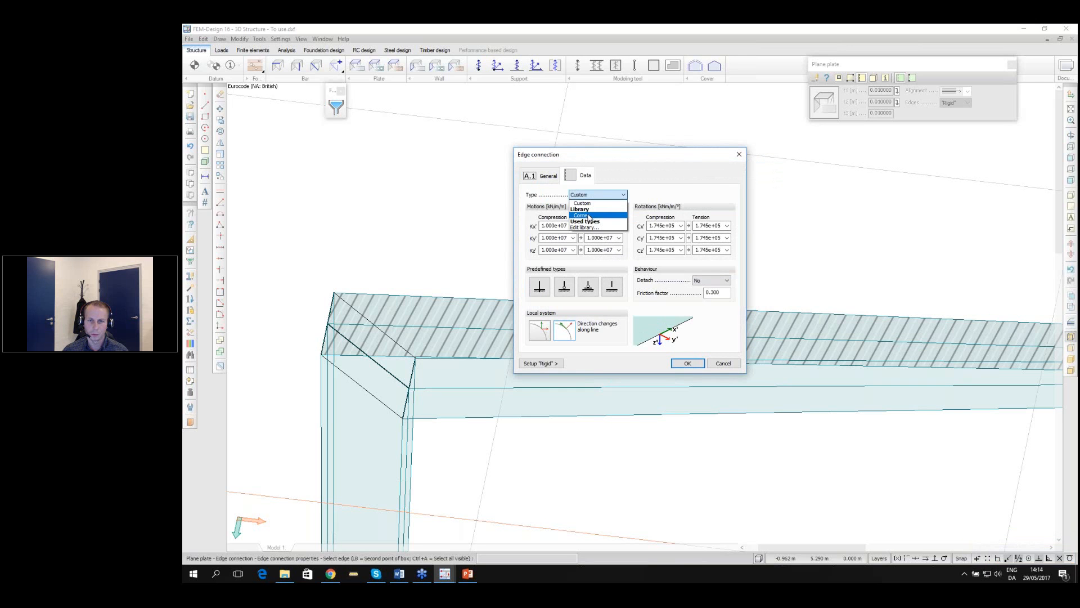
click(590, 216)
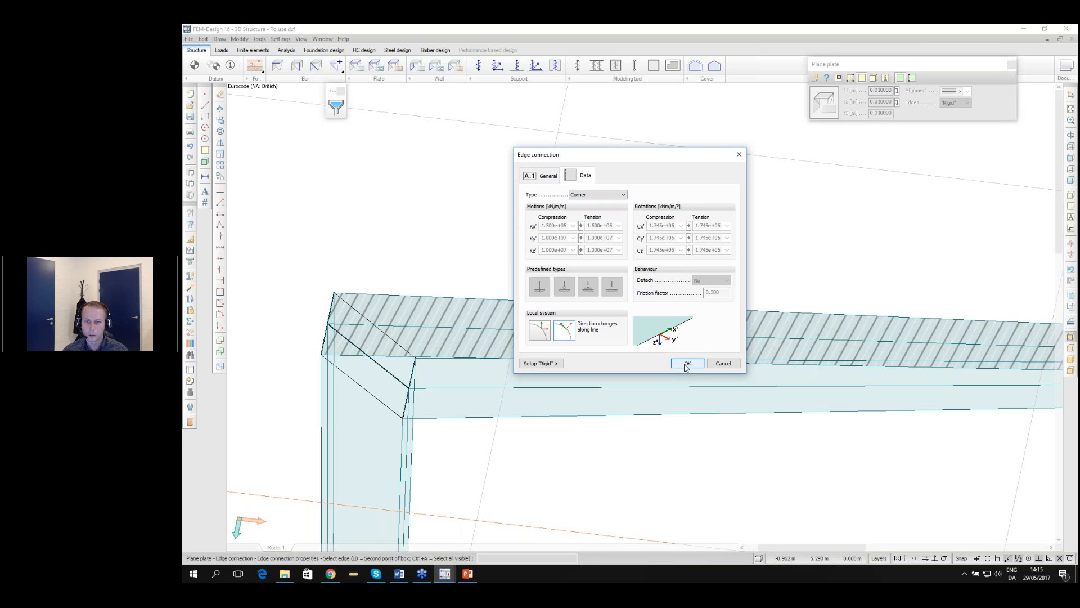
click(686, 364)
Assign the Corner connection type to the left rafter web plate's edge at the eaves corner
scroll(537, 373, up, 3)
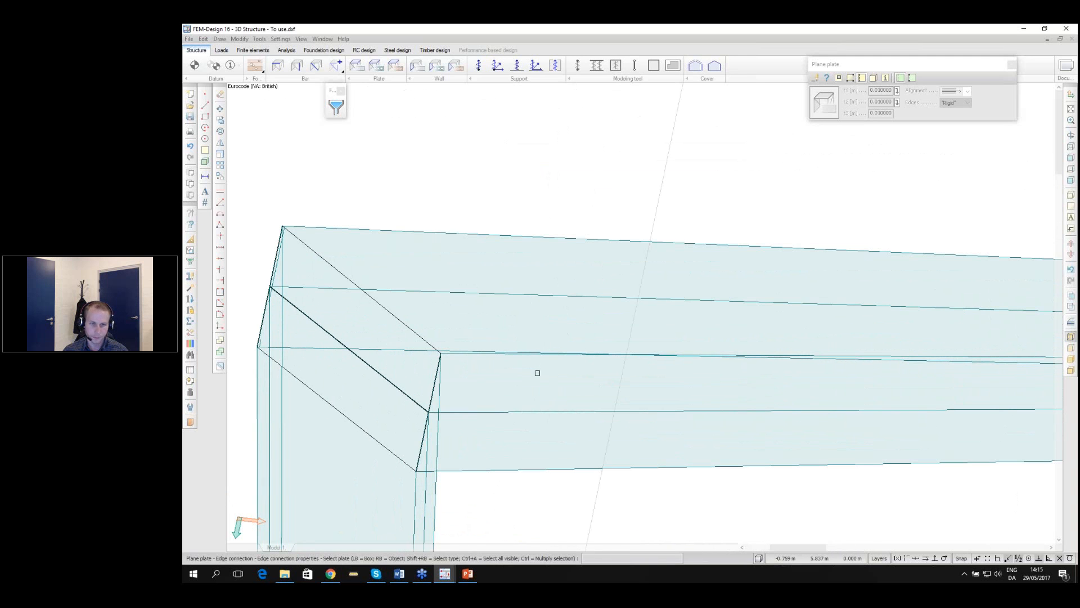
mouse_move(514, 367)
mouse_down()
mouse_move(517, 324)
mouse_move(513, 362)
mouse_up()
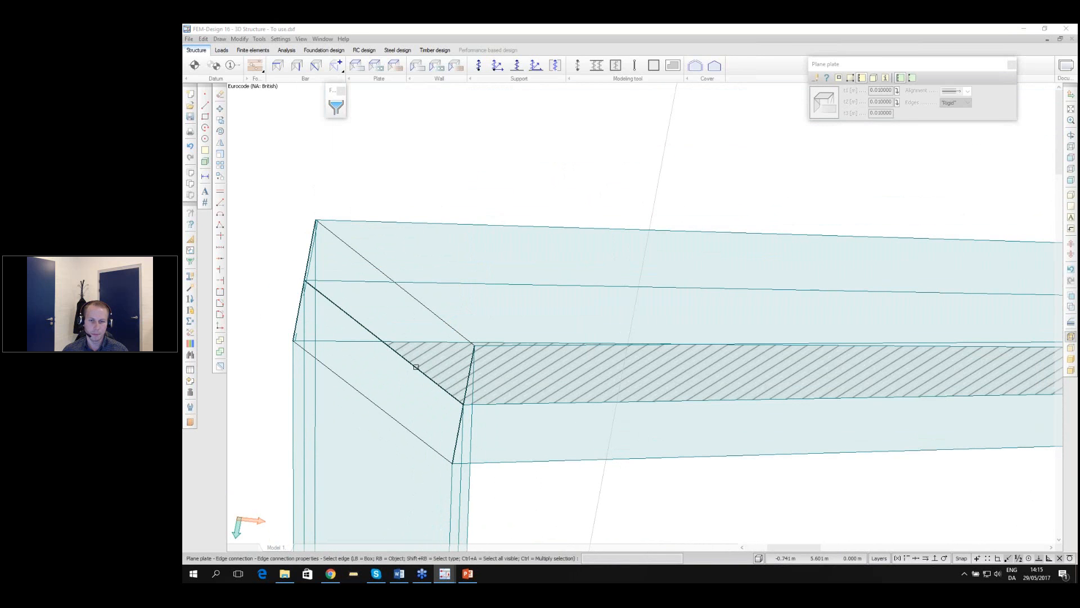
click(416, 366)
click(598, 195)
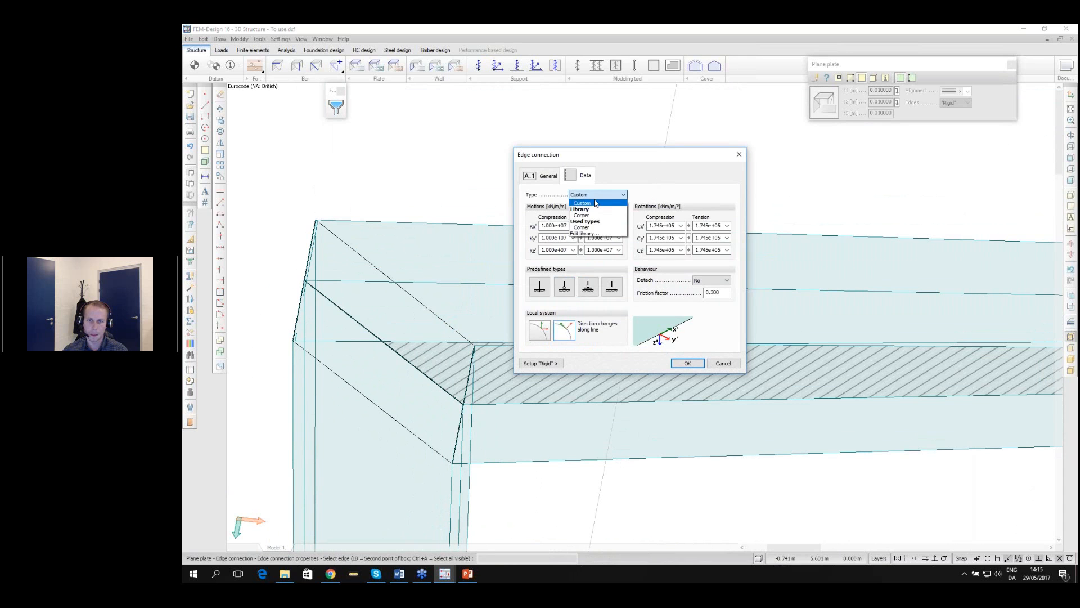
click(593, 217)
click(687, 363)
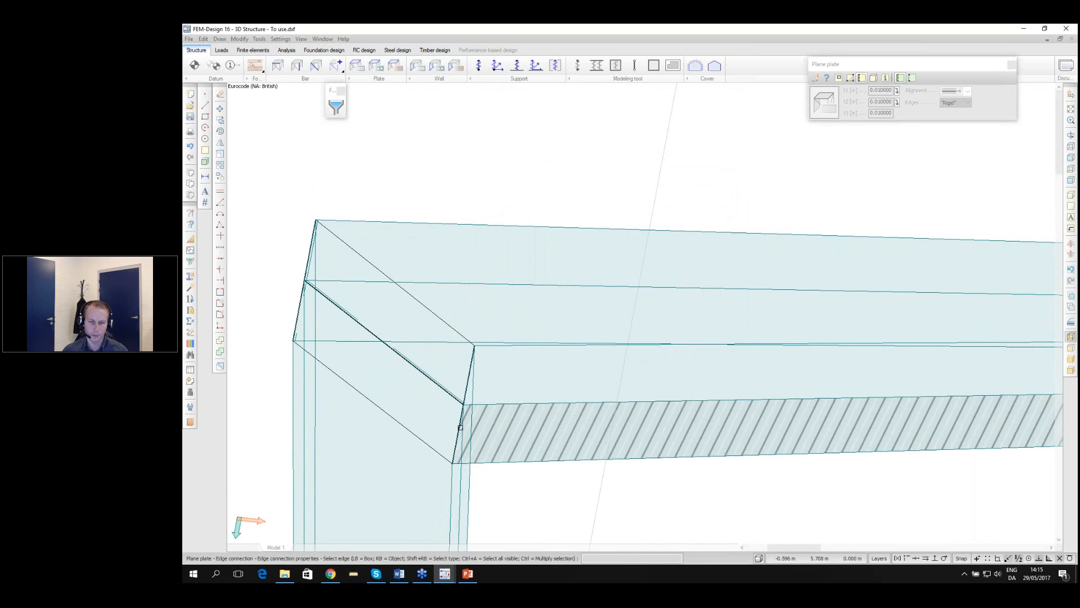
Assign the Corner connection type to the left rafter's bottom flange plate edge at the eaves corner
click(459, 429)
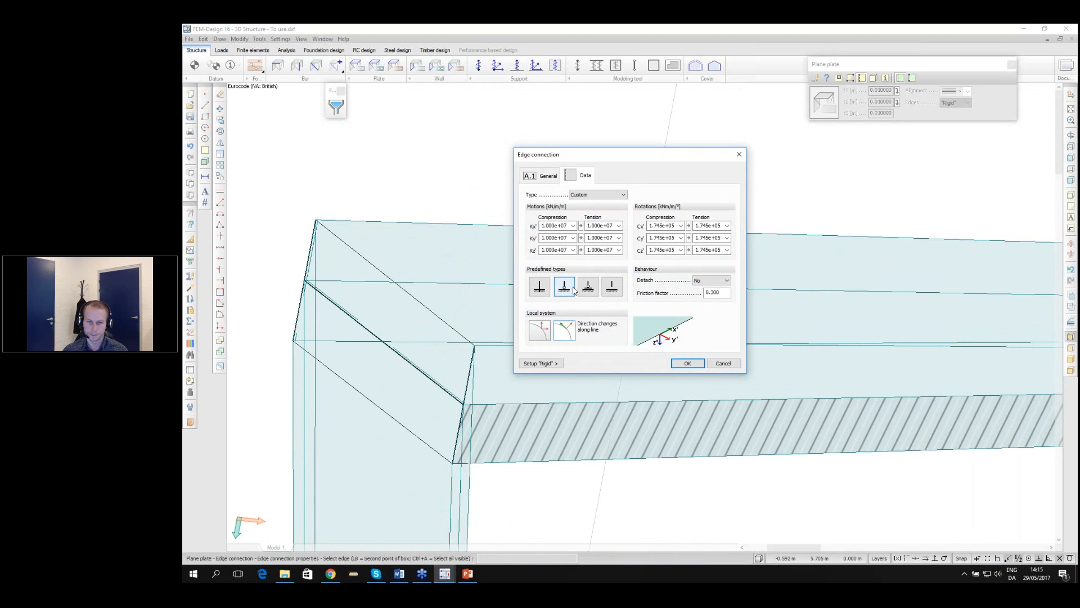
click(580, 194)
click(586, 215)
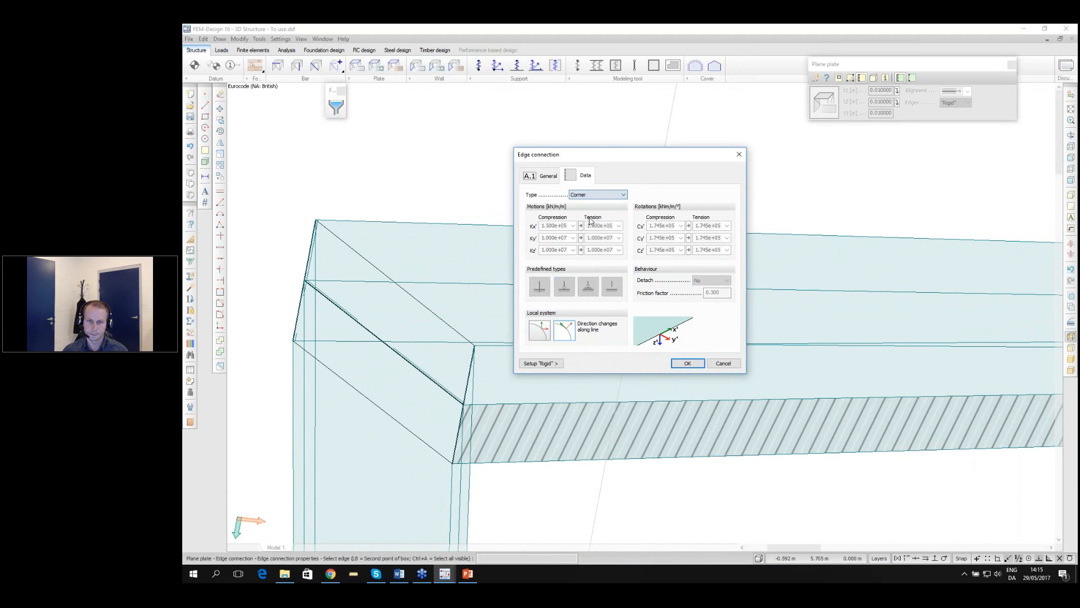
click(688, 363)
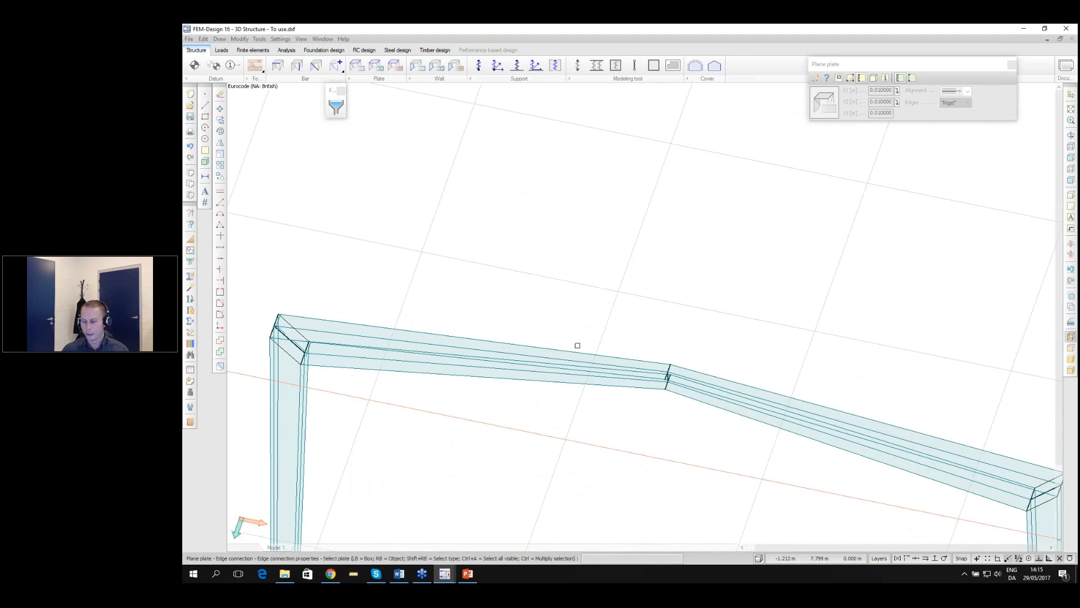
Apply the predefined hinged connection to the right rafter's top flange plate edge at the ridge joint
middle_drag(658, 342, 726, 346)
middle_drag(474, 354, 378, 292)
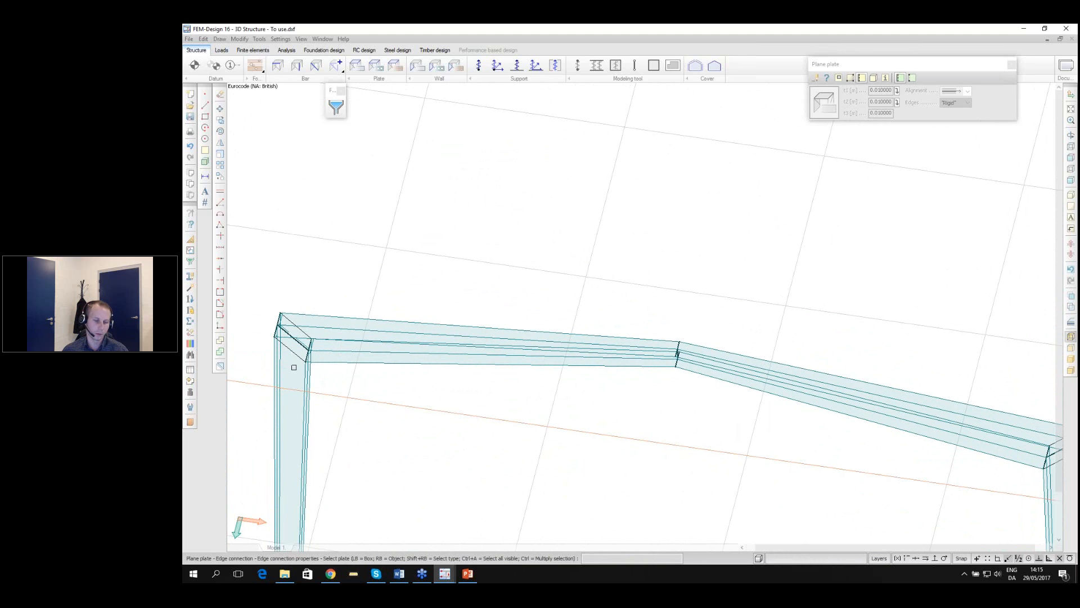
scroll(689, 347, up, 3)
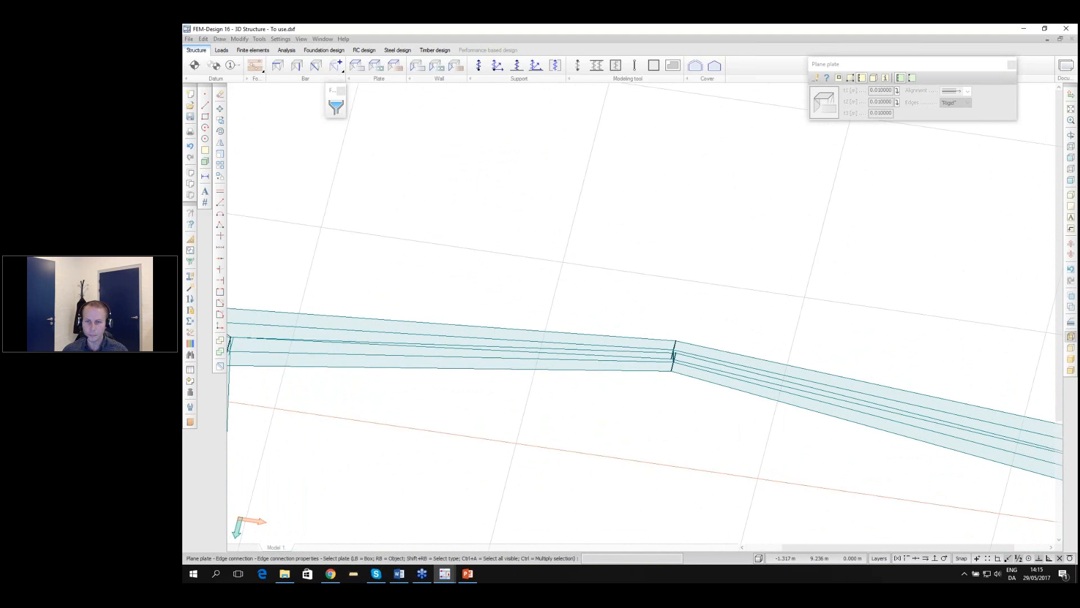
middle_drag(688, 347, 644, 397)
scroll(643, 399, up, 1)
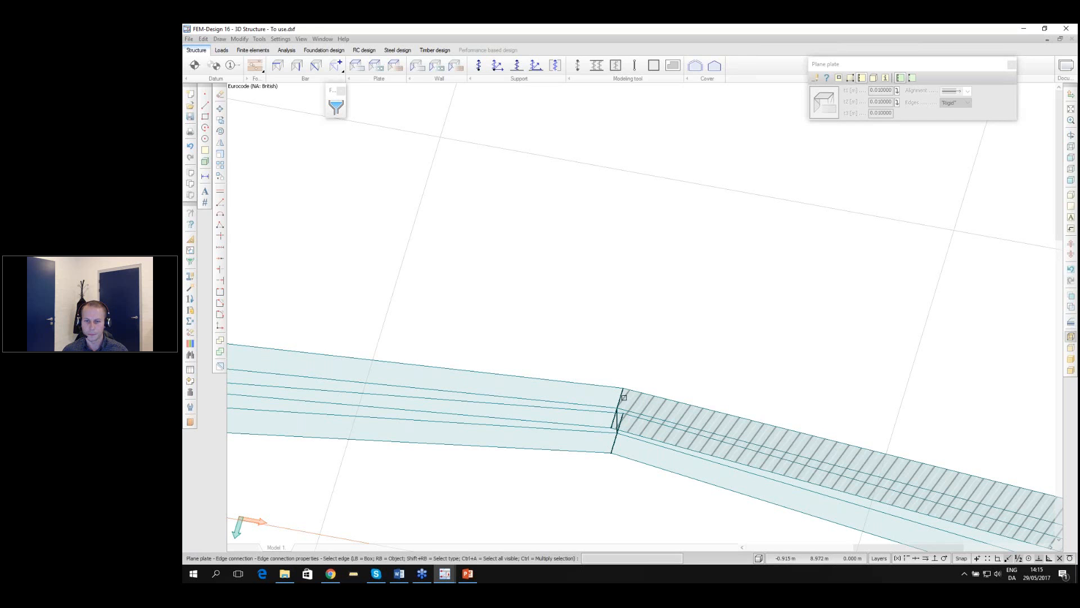
click(621, 395)
click(568, 289)
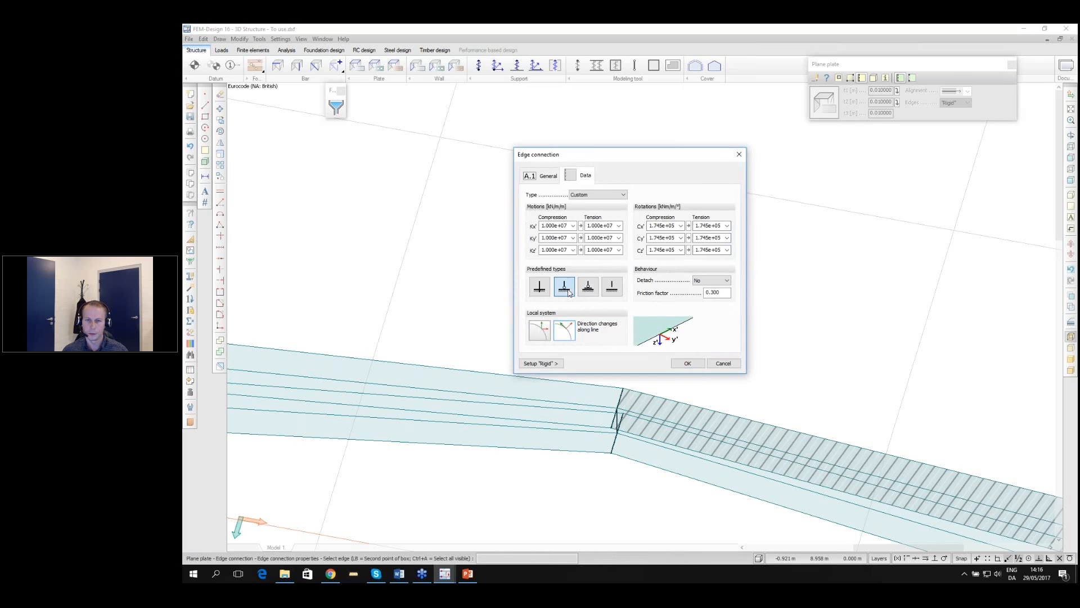
click(687, 364)
Set the right rafter's web and bottom flange edge connections at the ridge, using the predefined hinged type with zero rotational stiffness
middle_drag(675, 374, 695, 163)
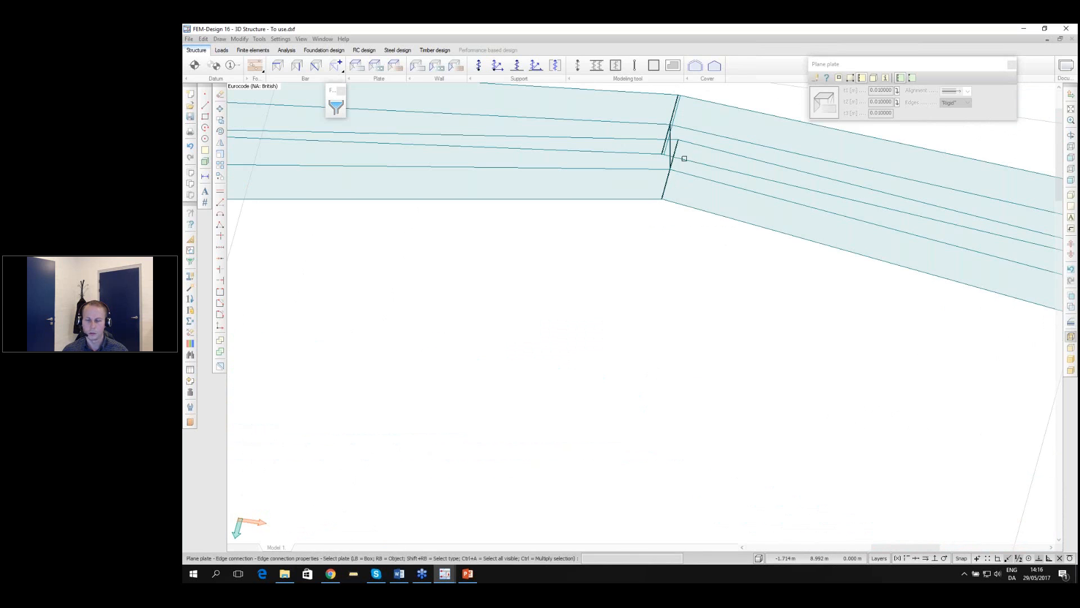
middle_drag(640, 257, 691, 226)
middle_drag(663, 113, 626, 231)
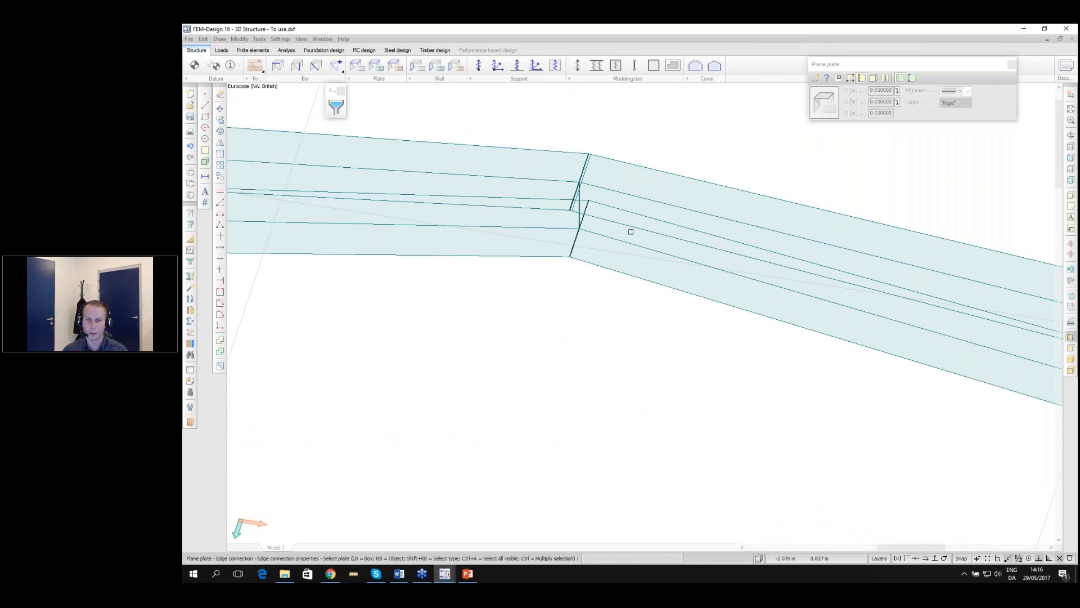
middle_drag(628, 196, 636, 174)
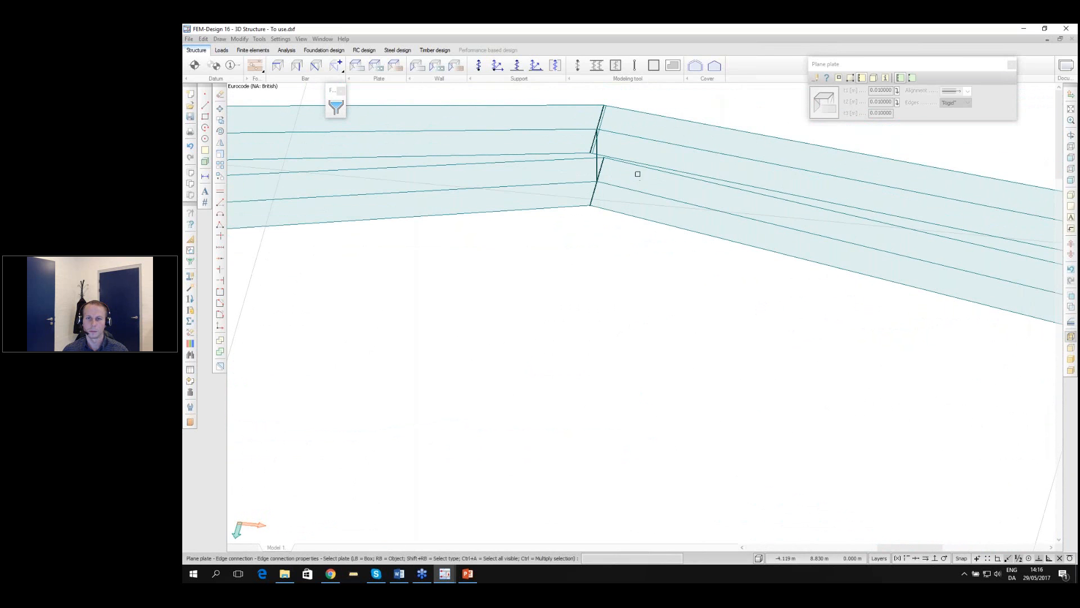
click(596, 165)
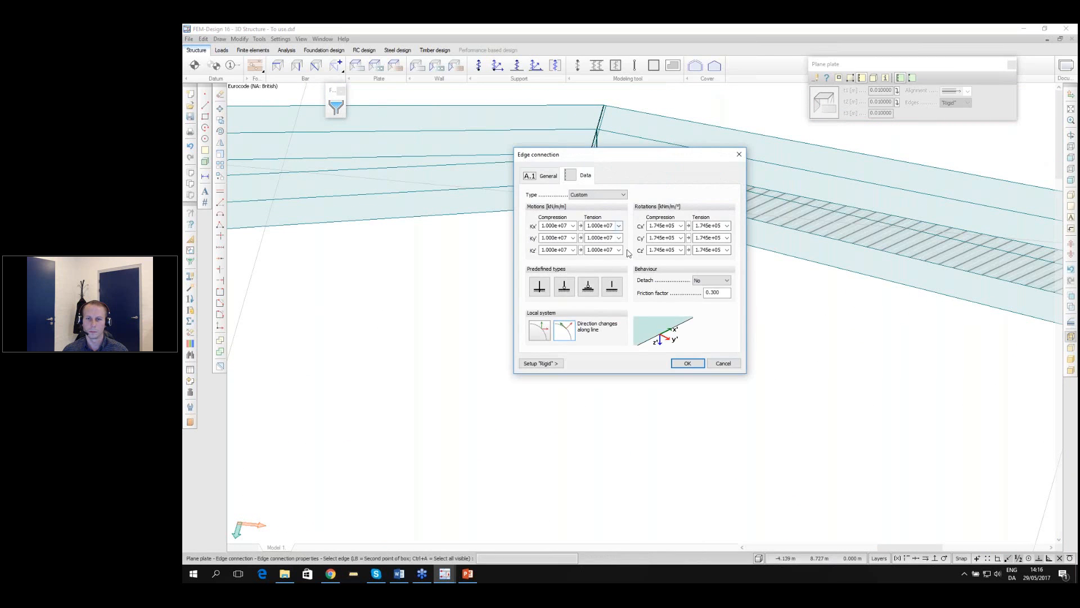
click(686, 363)
click(618, 195)
click(594, 196)
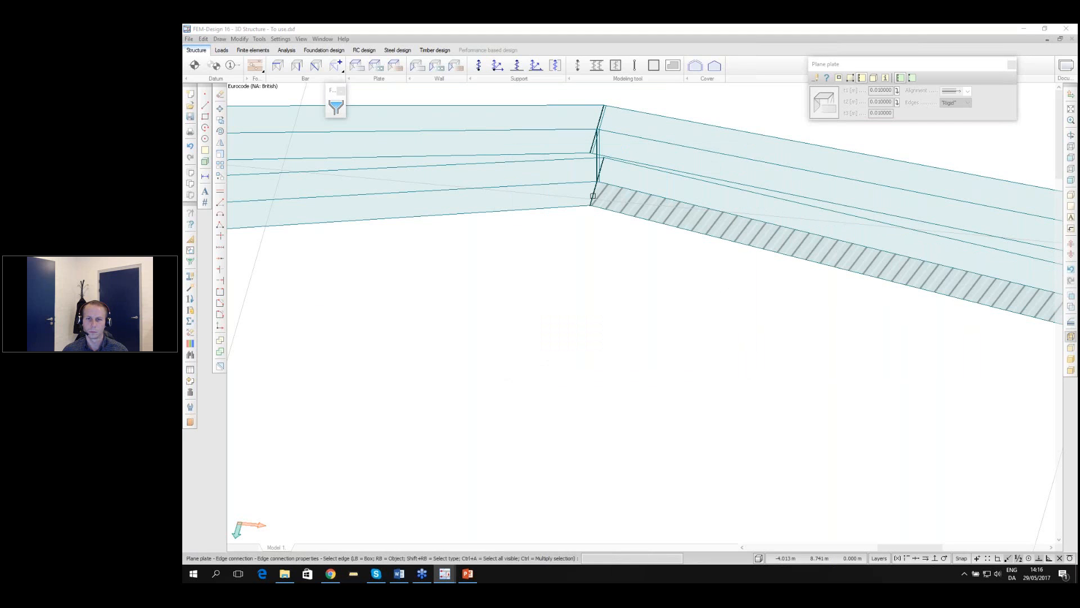
click(565, 287)
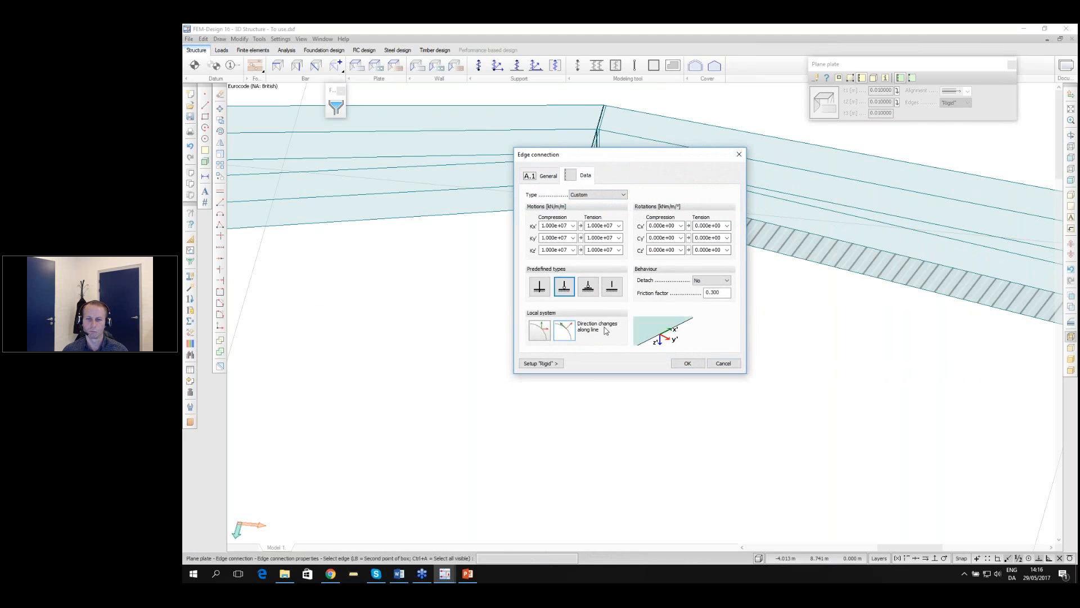
click(687, 363)
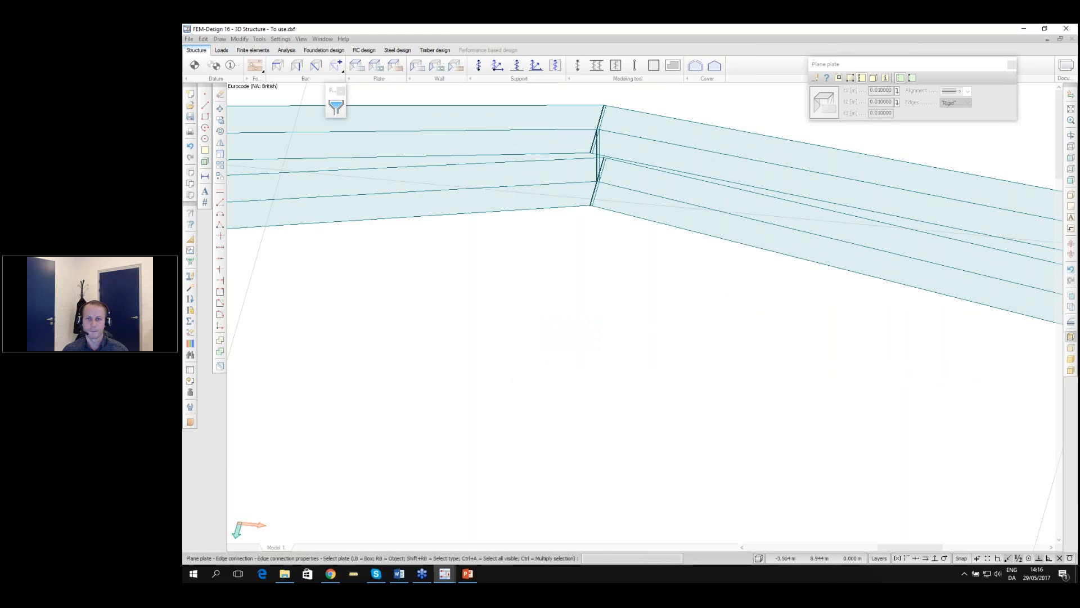
Examine the complete portal frame from the ridge joint out to the eaves corners and both supported bases
scroll(641, 326, down, 4)
scroll(578, 276, down, 3)
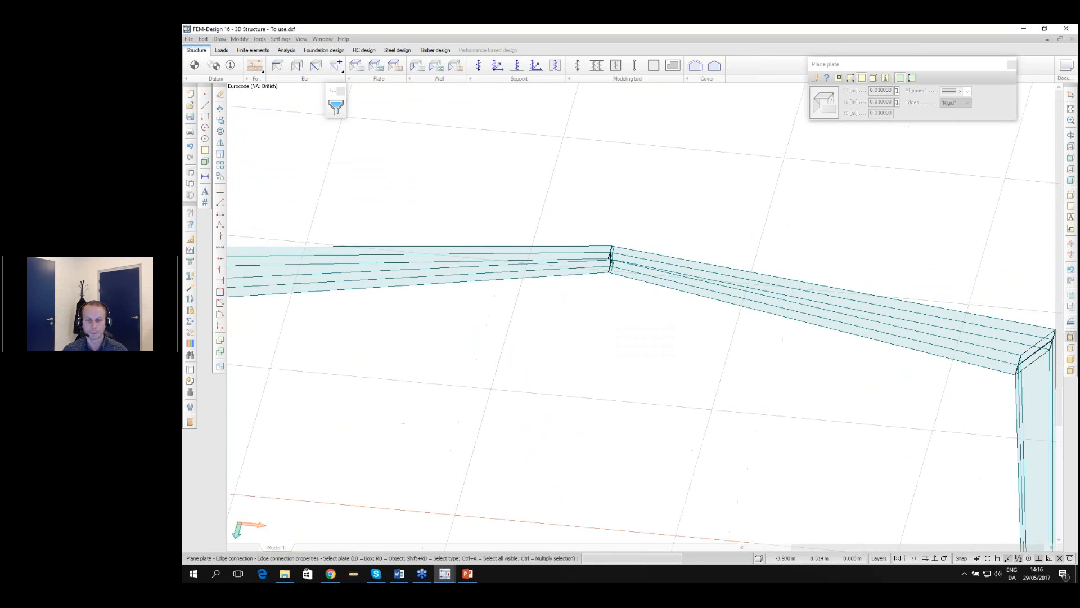
alt+middle_drag(543, 267, 604, 290)
scroll(579, 270, down, 2)
scroll(539, 284, down, 1)
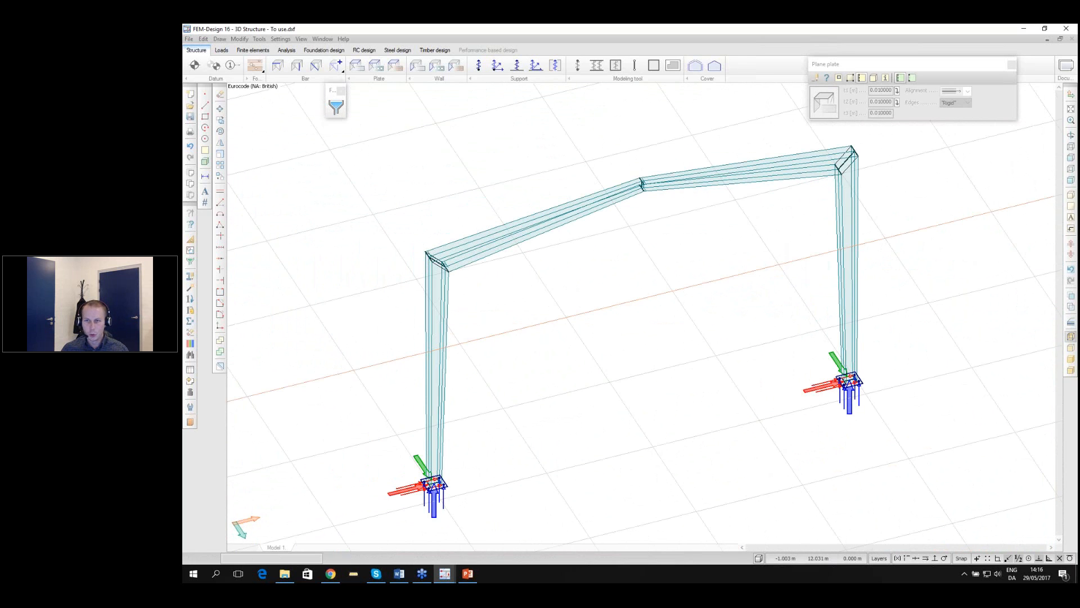
middle_drag(652, 258, 597, 296)
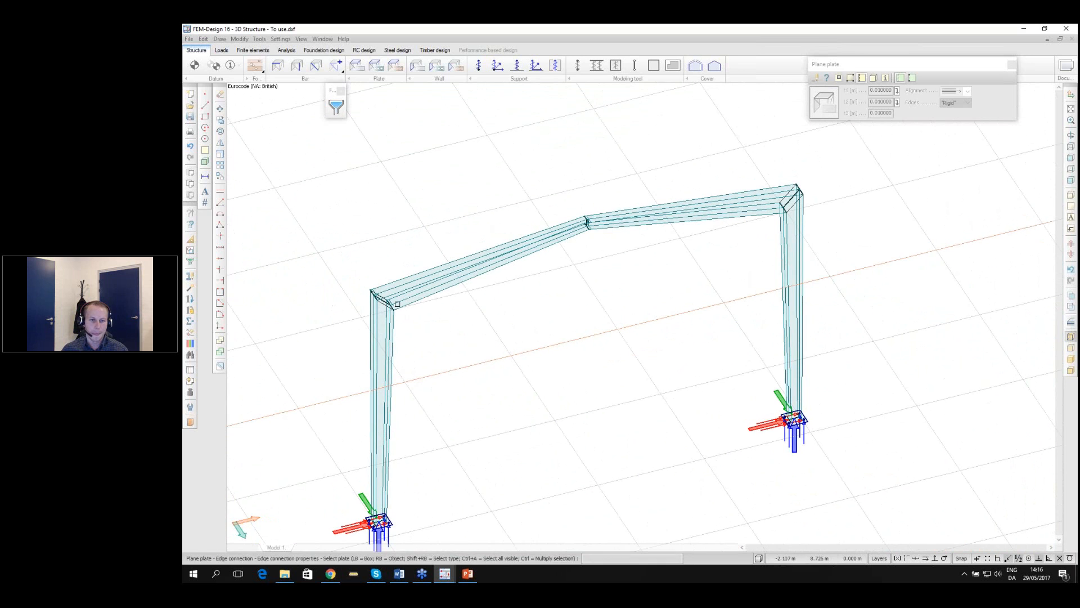
middle_drag(501, 304, 455, 284)
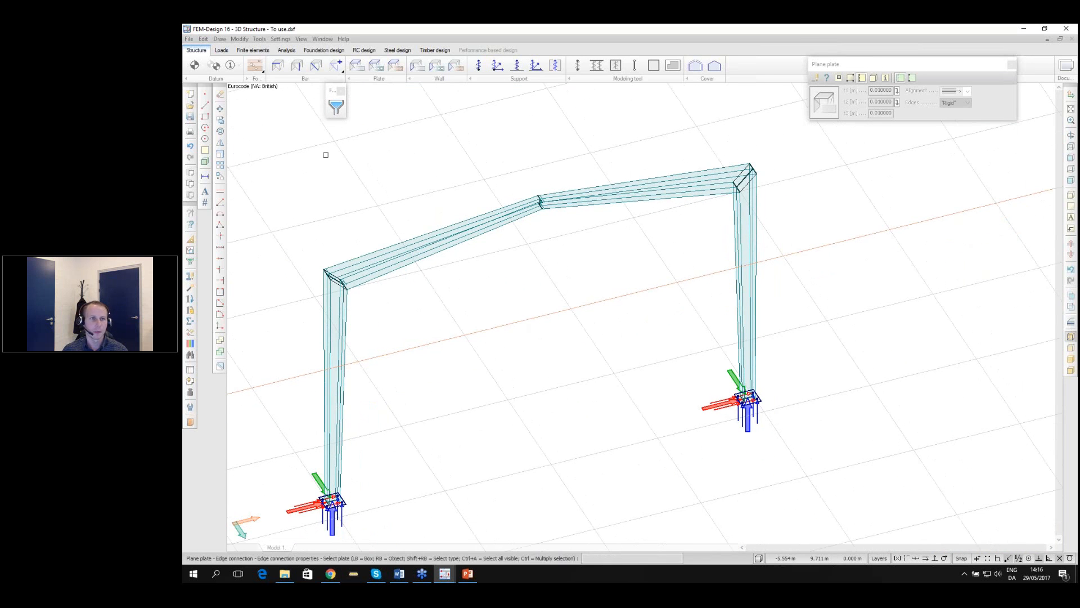
Create a load case named Self weight with the type +Struc. dead load
click(222, 50)
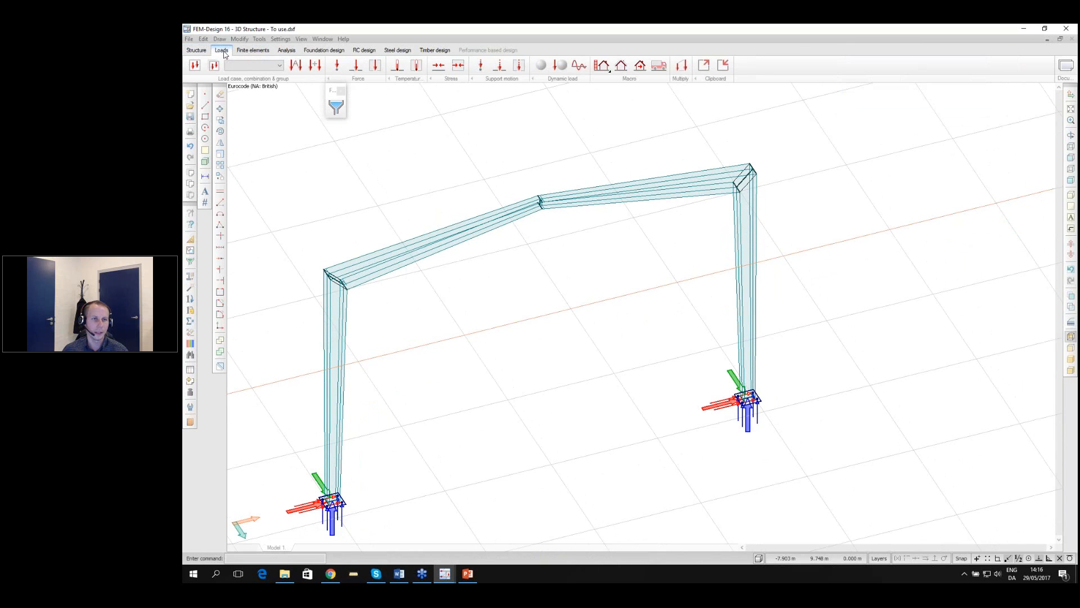
click(213, 65)
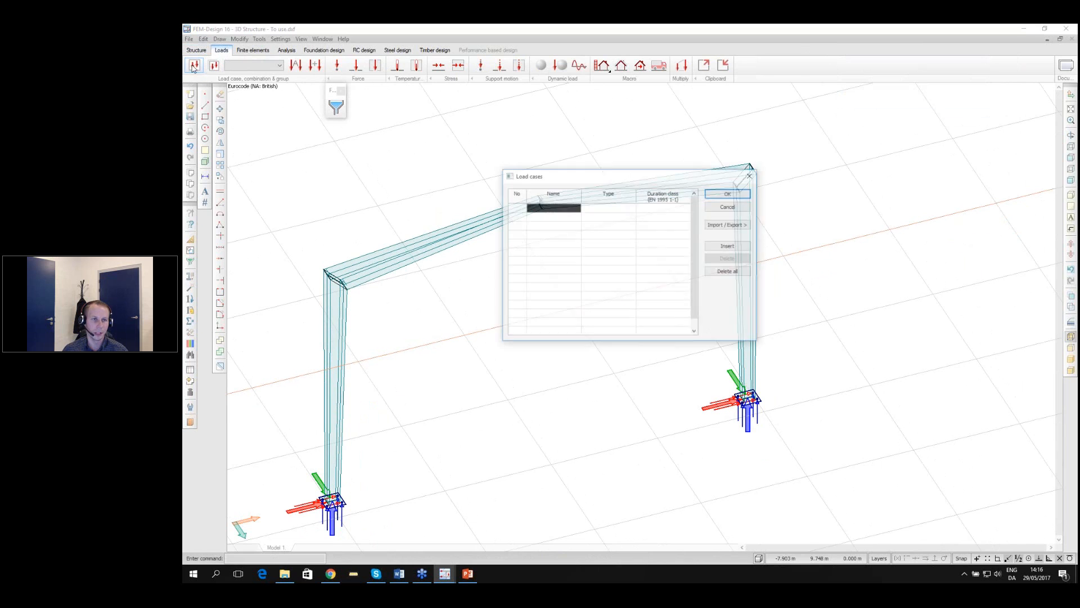
click(548, 213)
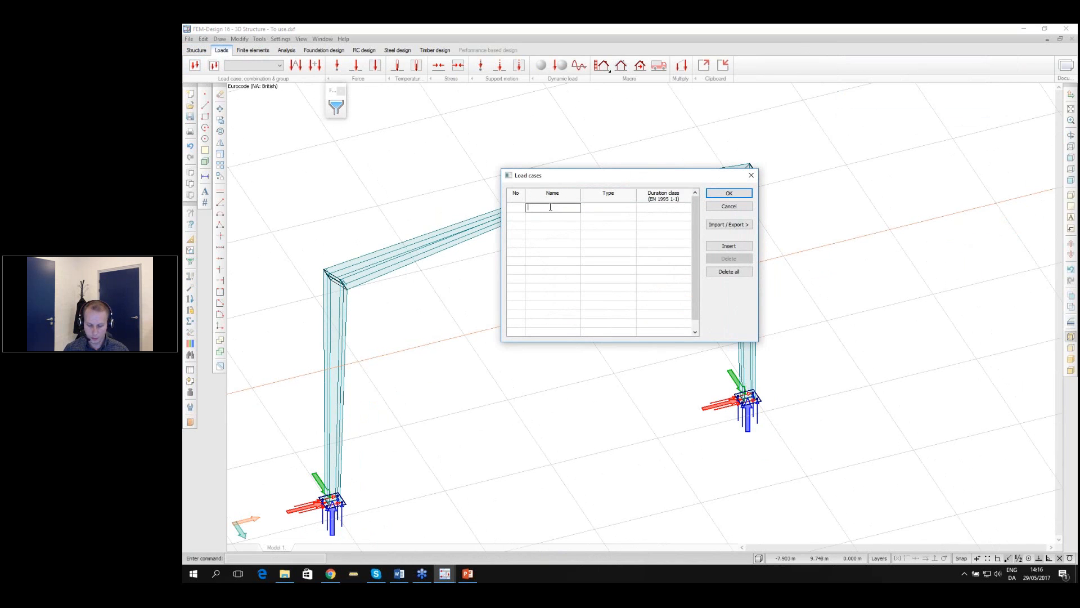
text(Self weight)
click(622, 210)
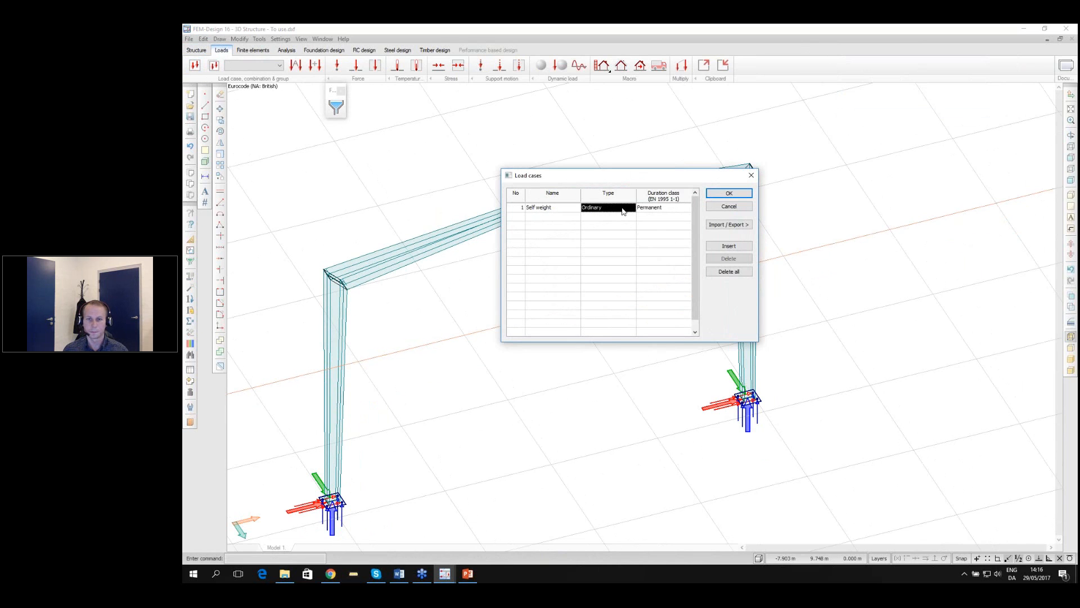
click(622, 211)
click(622, 210)
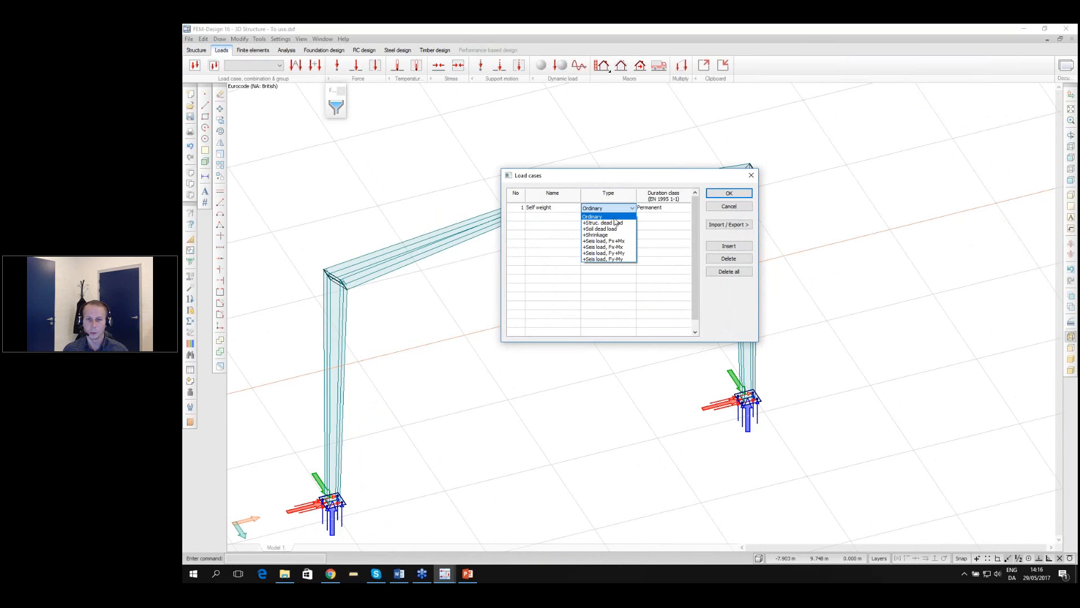
click(604, 223)
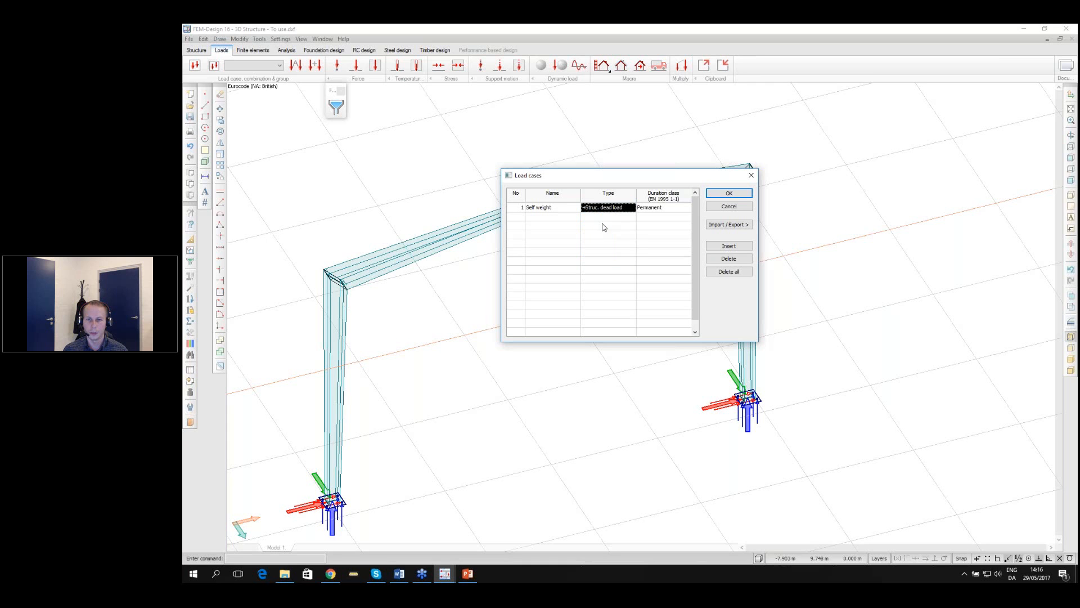
Add the load cases Snow load and Wind, both of type Ordinary, and accept the load case list
click(554, 217)
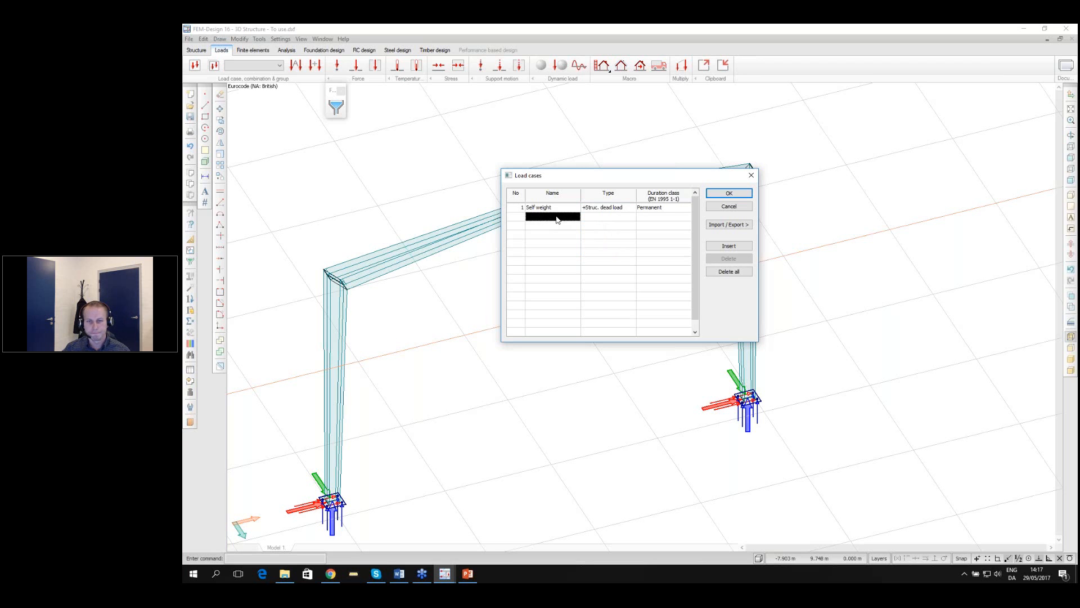
text(Snow load)
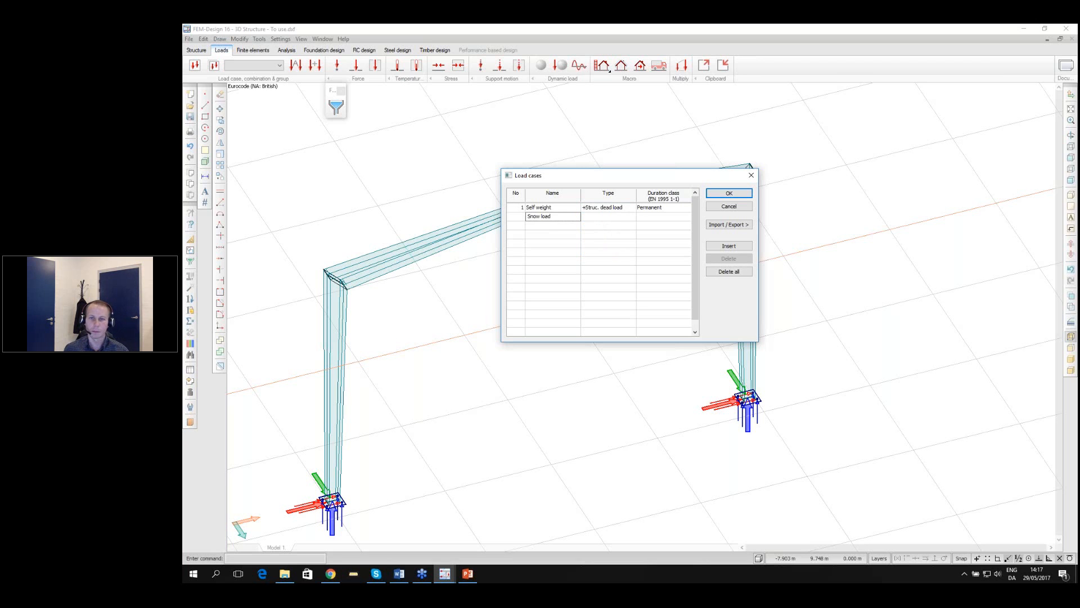
click(613, 220)
click(551, 226)
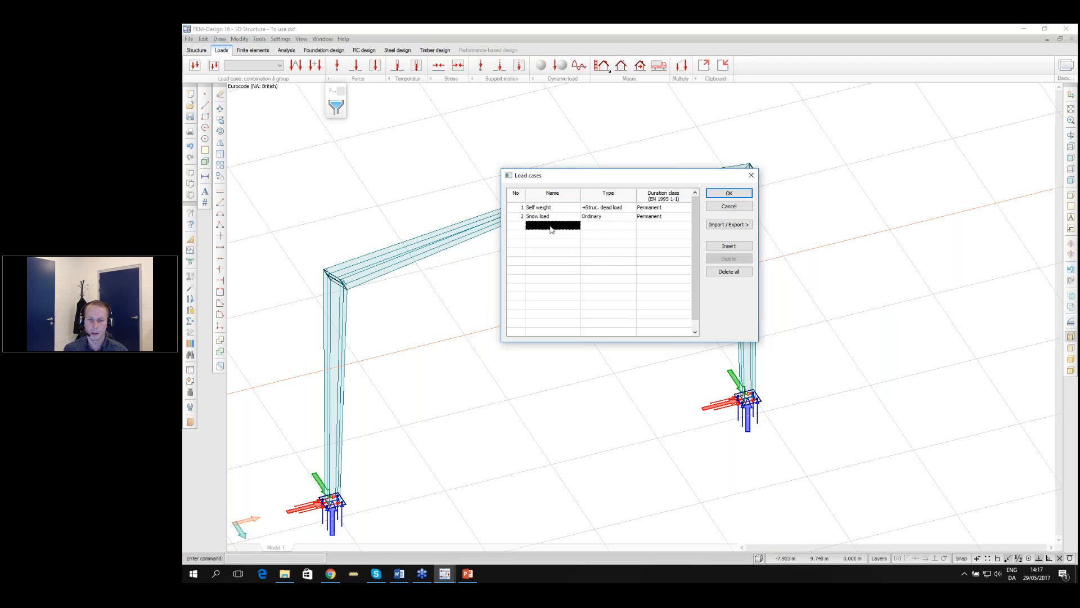
text(W)
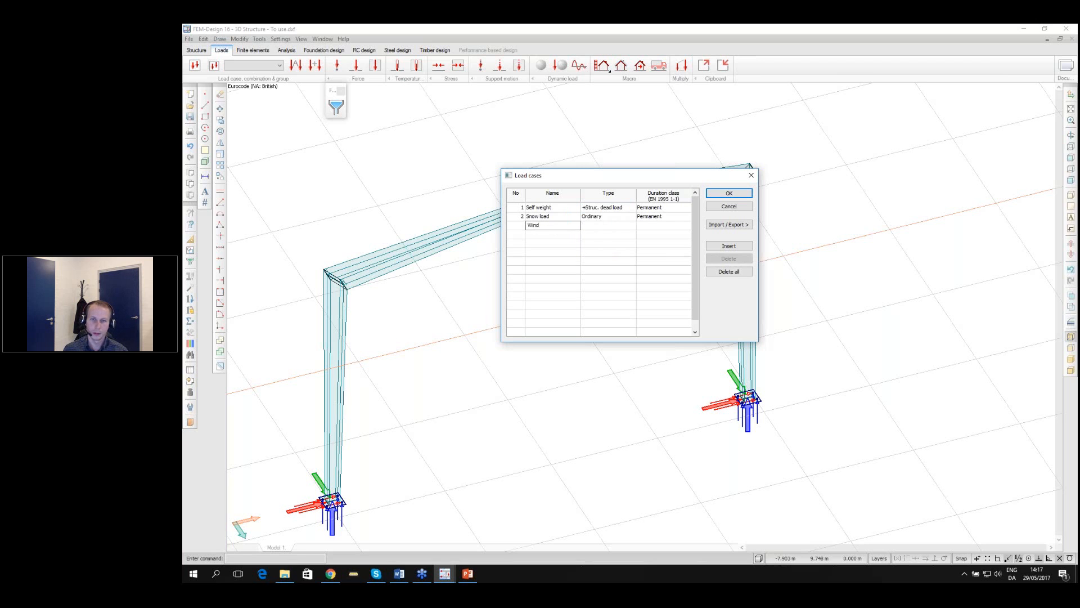
text(ind)
click(611, 227)
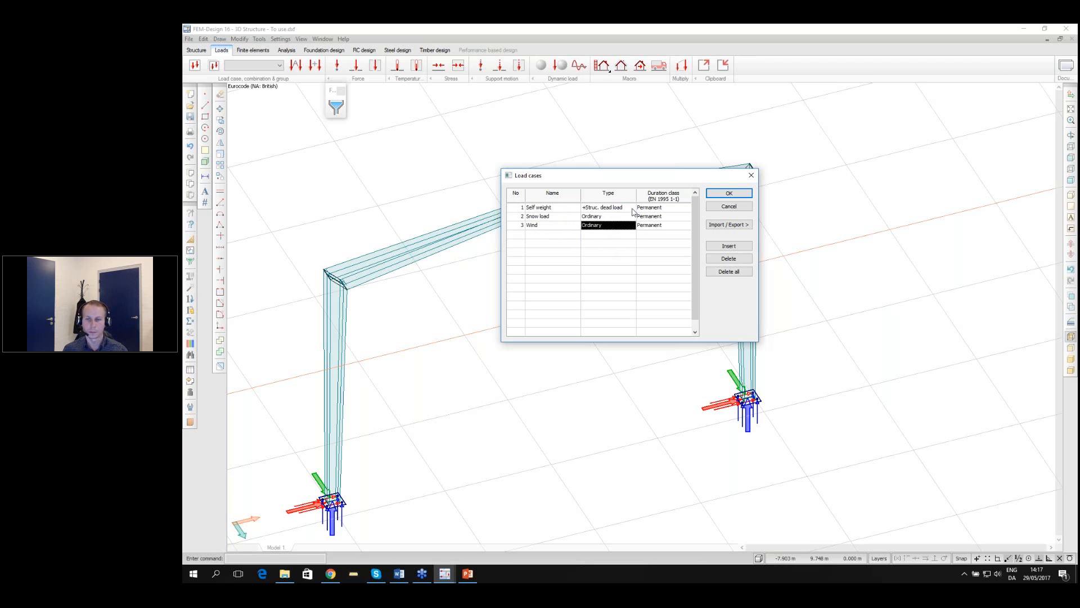
click(729, 193)
Place a 4 kN/m vertical line load in the Snow load case along the first rafter, from the eaves corner to the ridge
scroll(589, 201, down, 5)
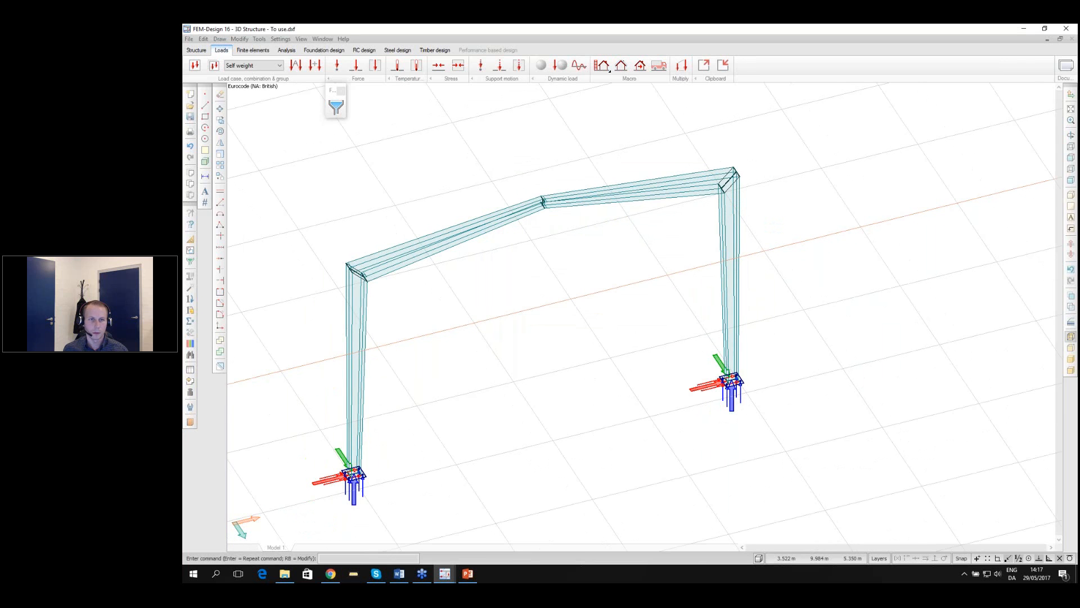
middle_drag(427, 238, 412, 235)
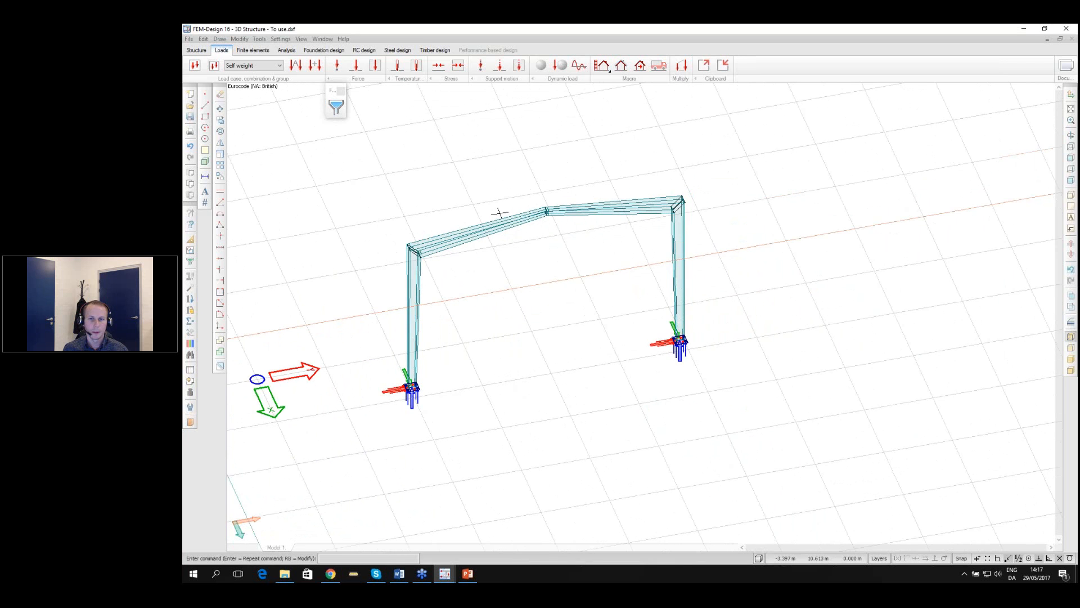
scroll(497, 213, up, 5)
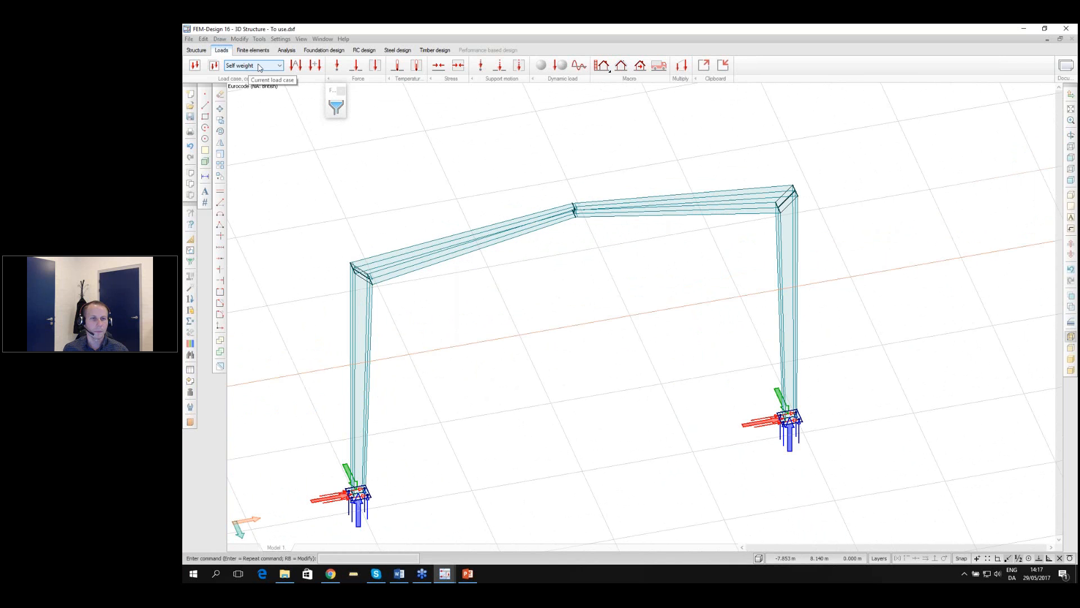
click(259, 66)
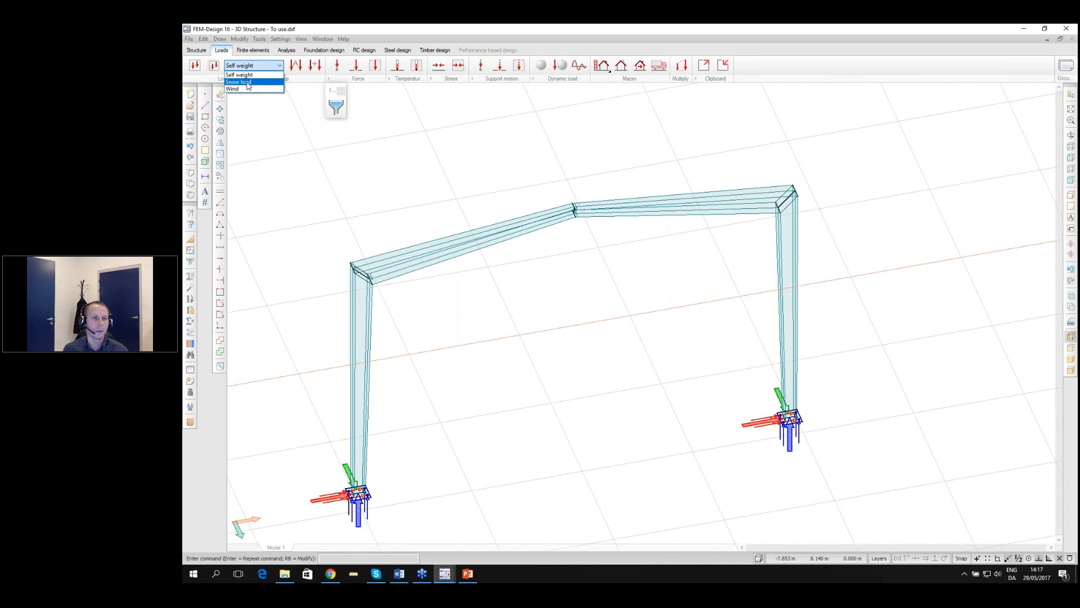
click(246, 84)
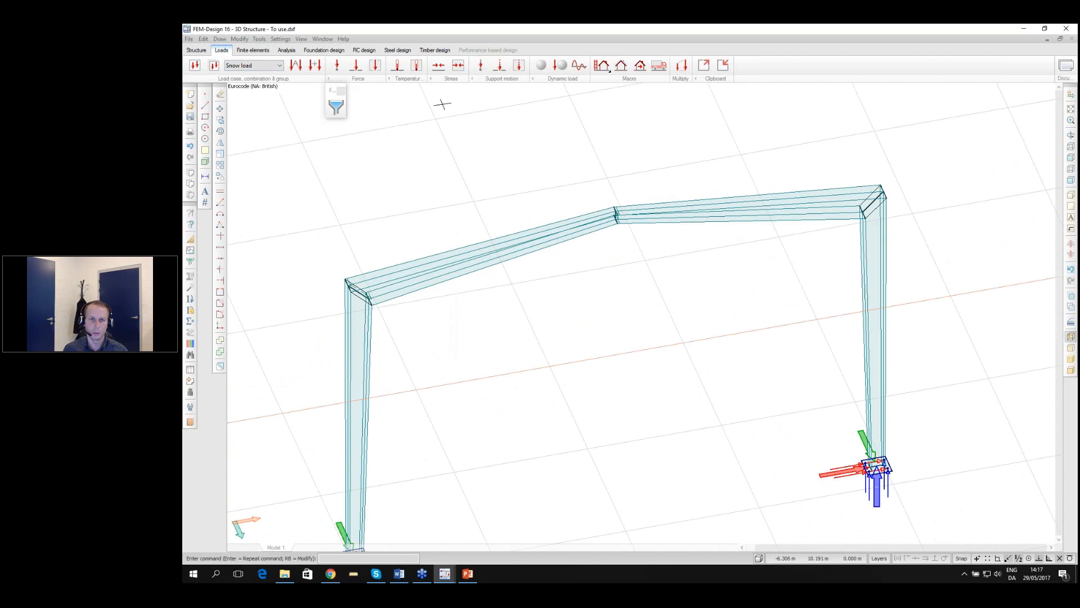
click(359, 65)
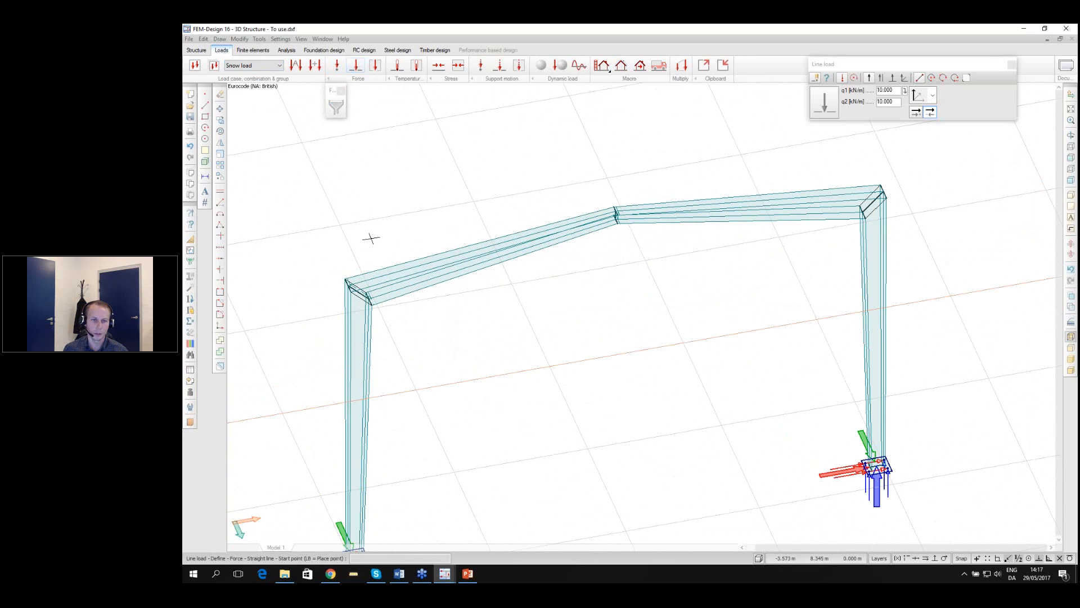
scroll(369, 236, up, 3)
click(894, 88)
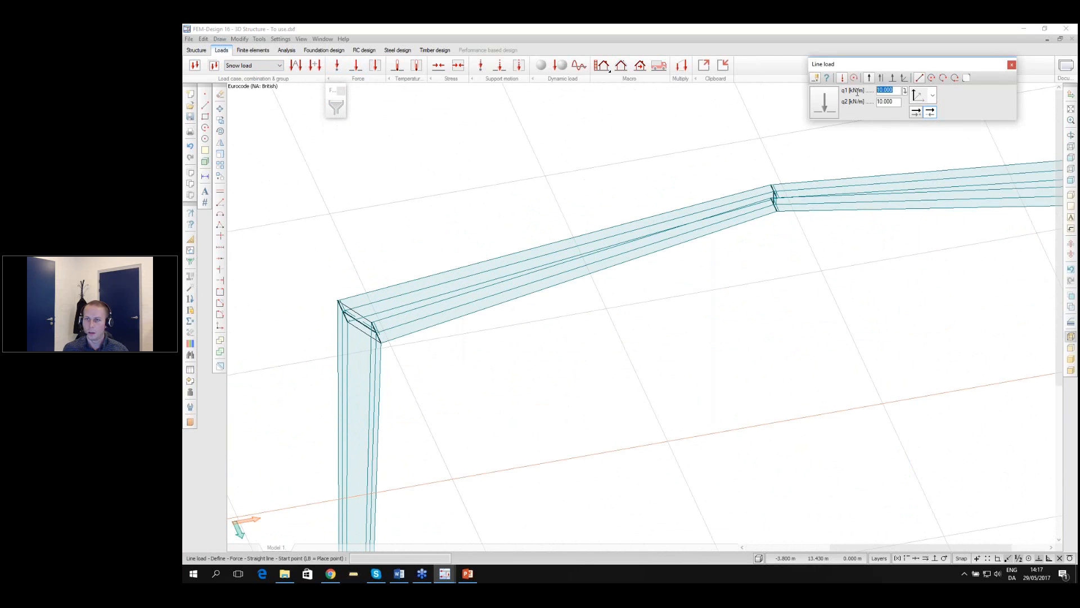
text(4)
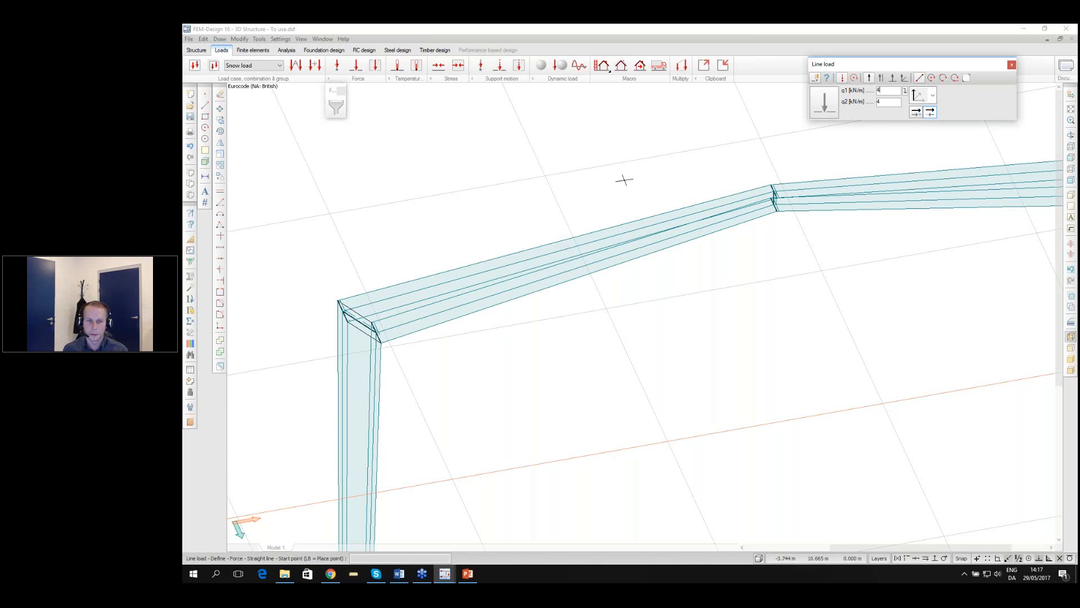
click(347, 307)
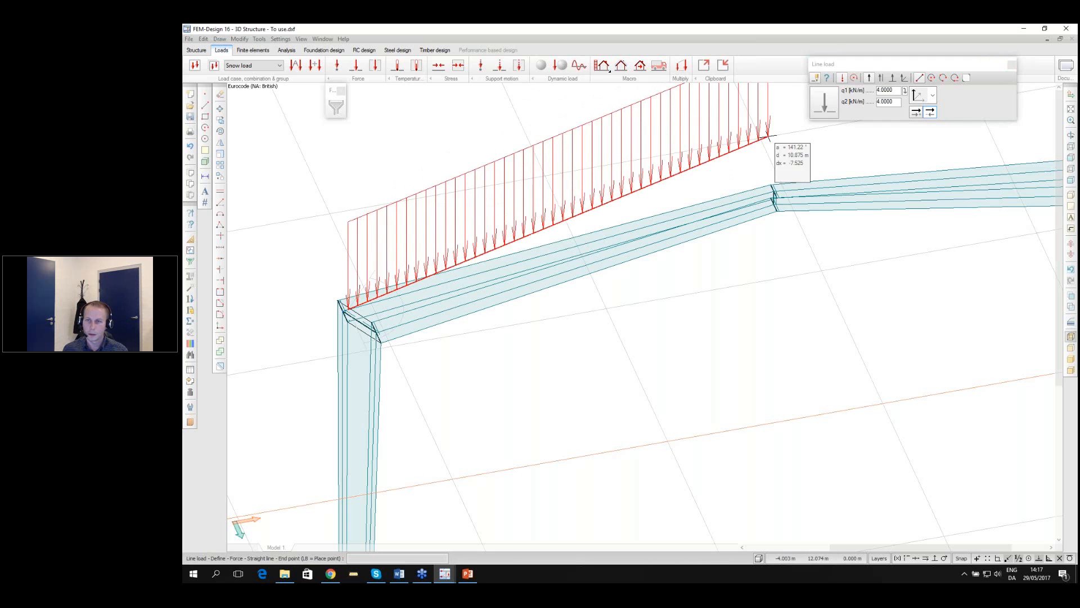
click(774, 192)
Continue the 4 kN/m snow line load along the second rafter, from the ridge to the opposite eaves corner
middle_drag(755, 280, 315, 304)
scroll(840, 198, up, 1)
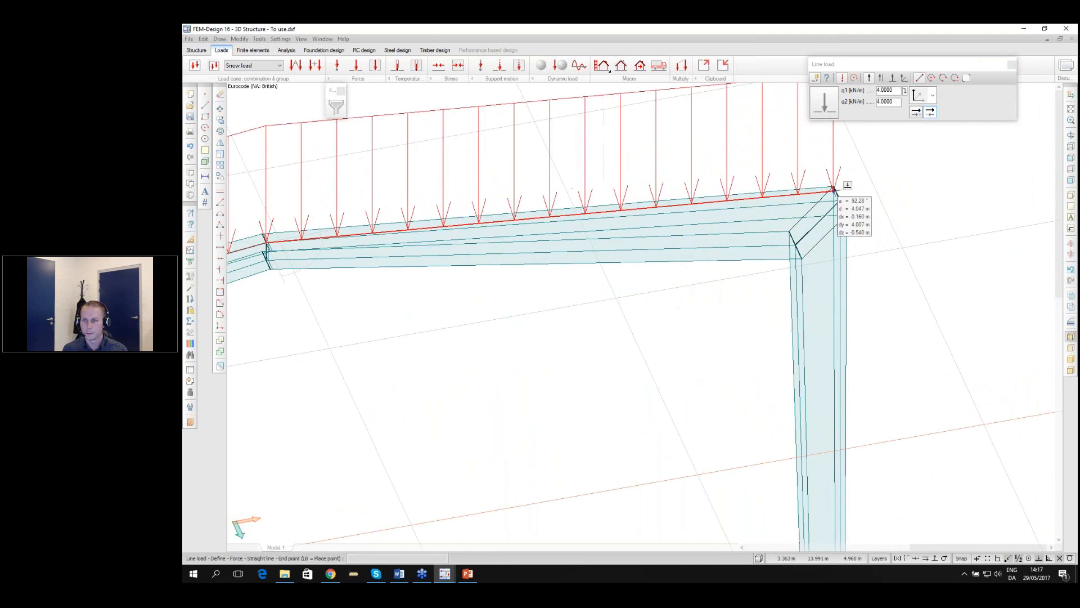
click(840, 198)
scroll(840, 198, down, 3)
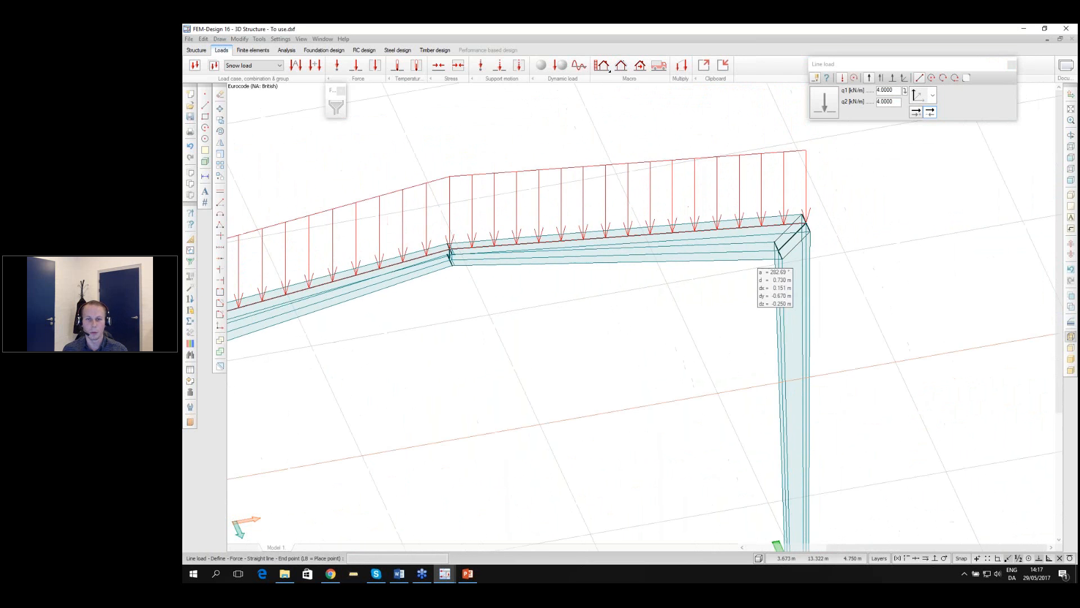
scroll(751, 261, down, 3)
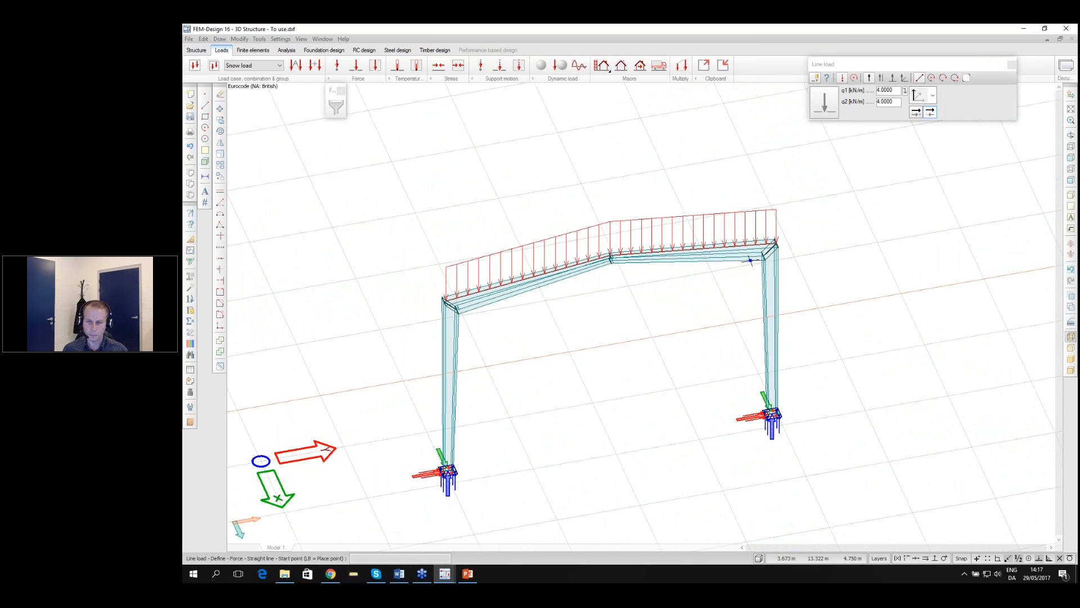
Make Wind the current load case and set the line load intensity to 10 kN/m
click(253, 65)
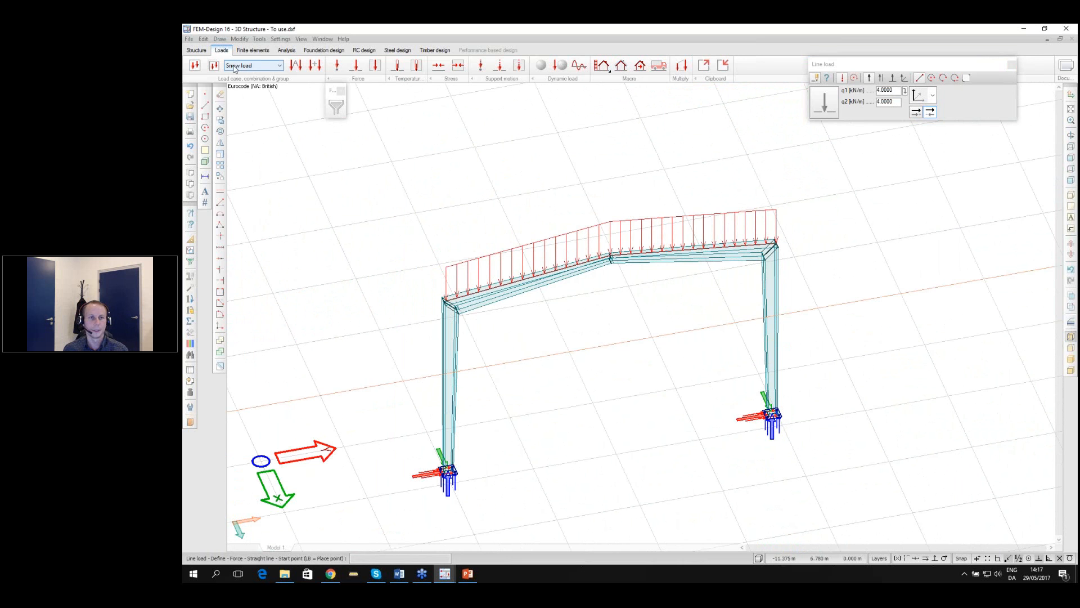
click(232, 89)
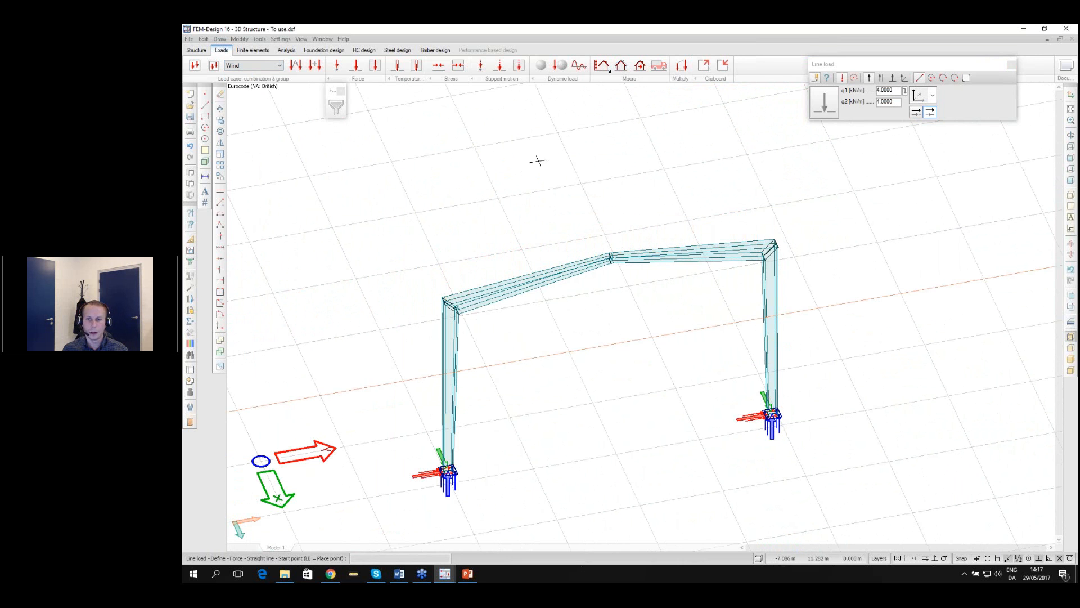
drag(746, 320, 702, 294)
click(896, 90)
text(10)
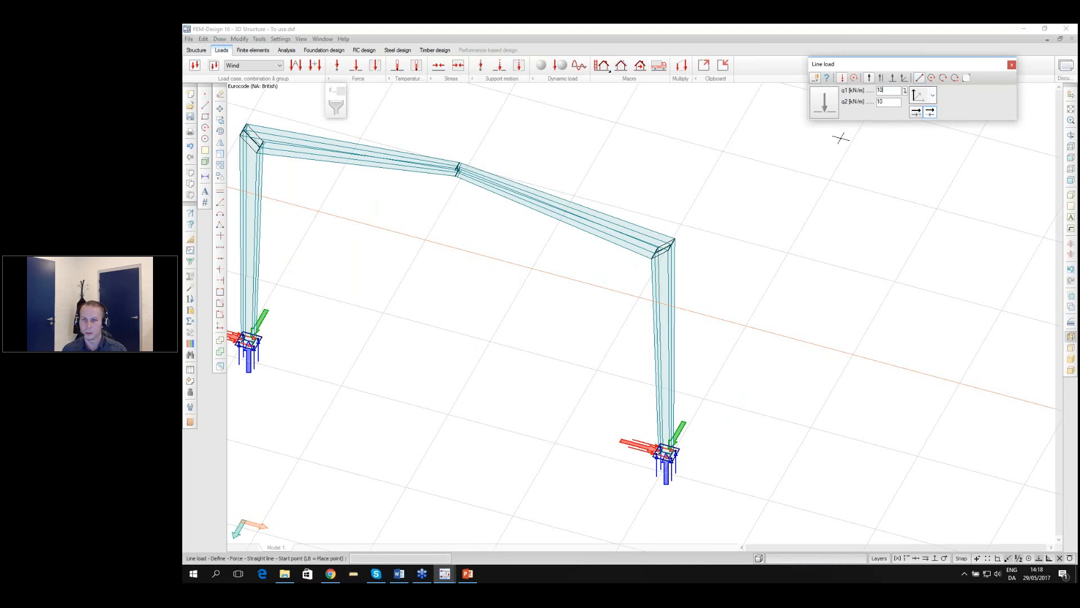
scroll(749, 236, up, 1)
scroll(704, 253, up, 2)
click(643, 249)
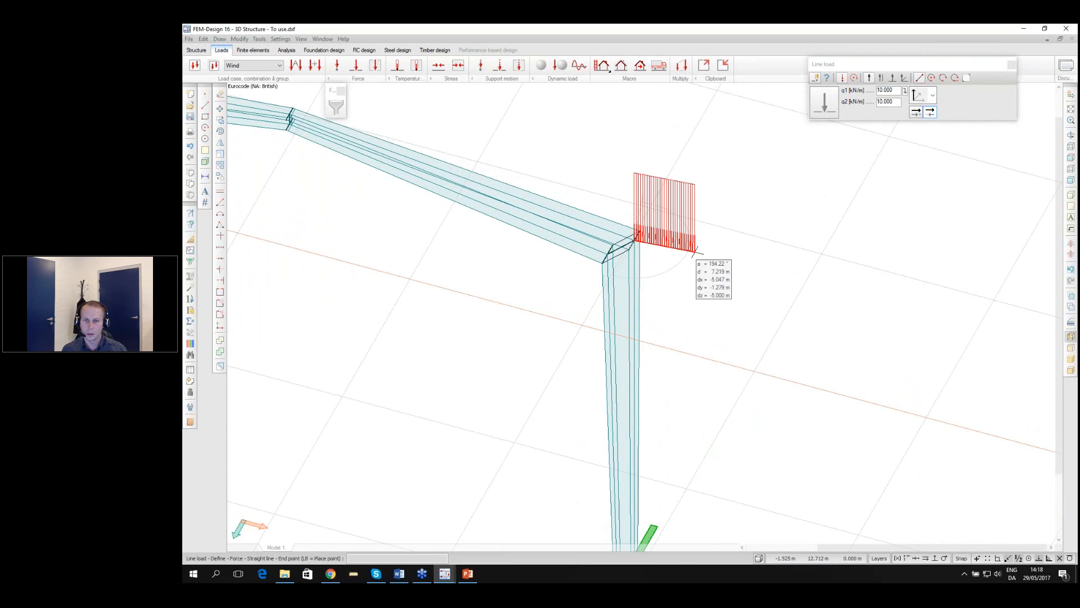
scroll(703, 253, down, 1)
scroll(723, 270, down, 2)
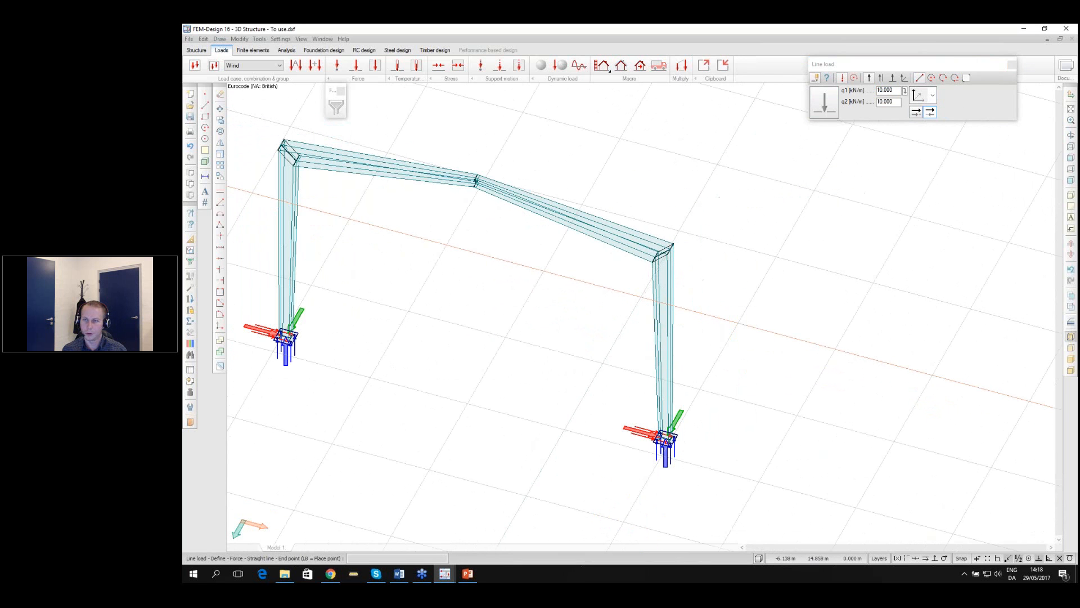
Place the 10 kN/m wind line load parallel to global Y along one column's outer flange, from eaves to base
click(932, 96)
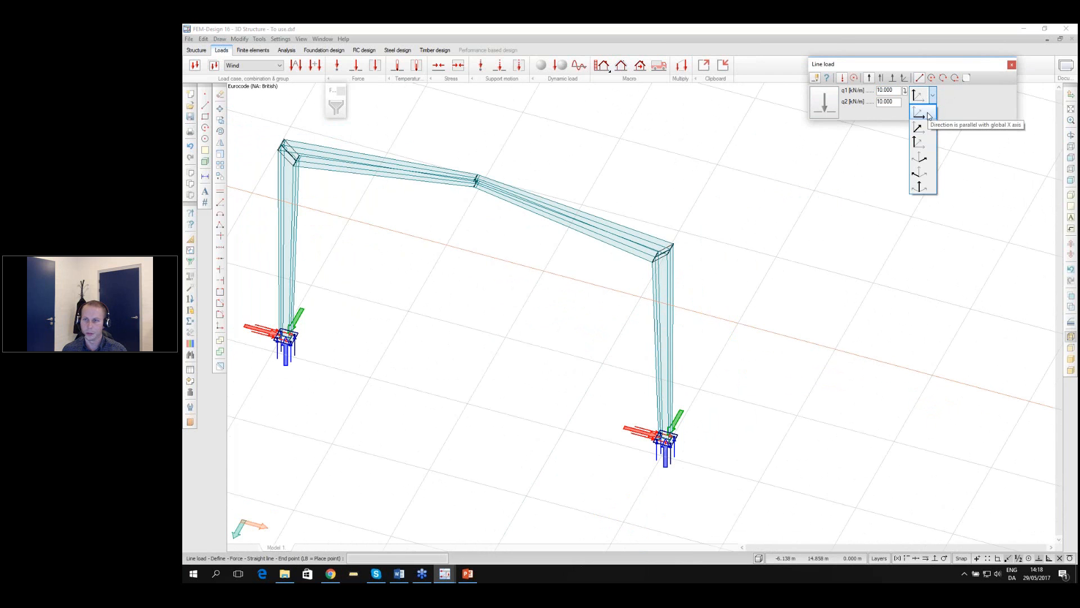
click(919, 114)
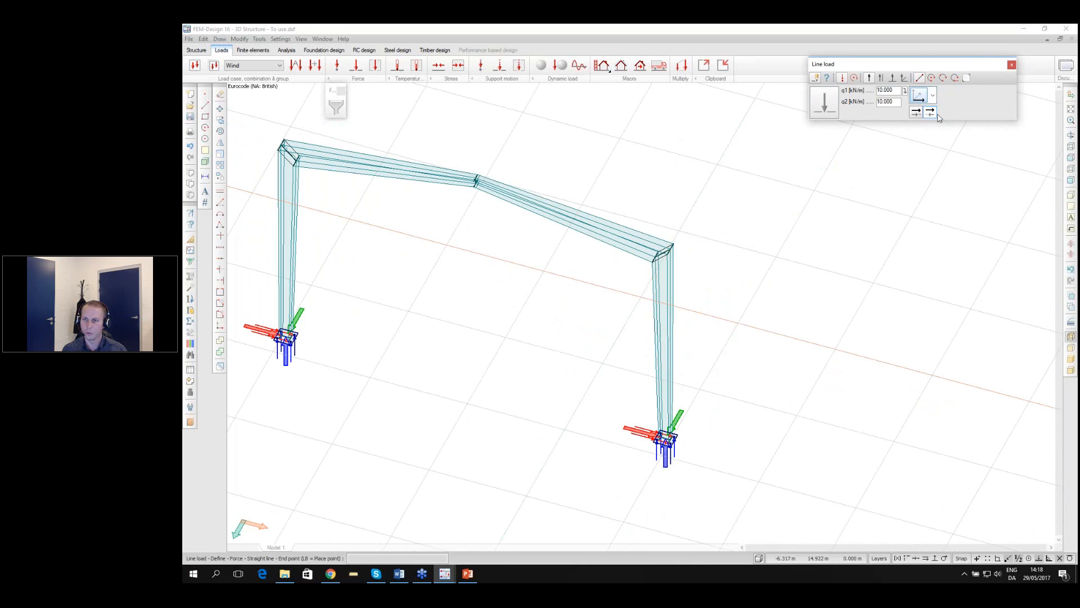
click(932, 96)
click(919, 133)
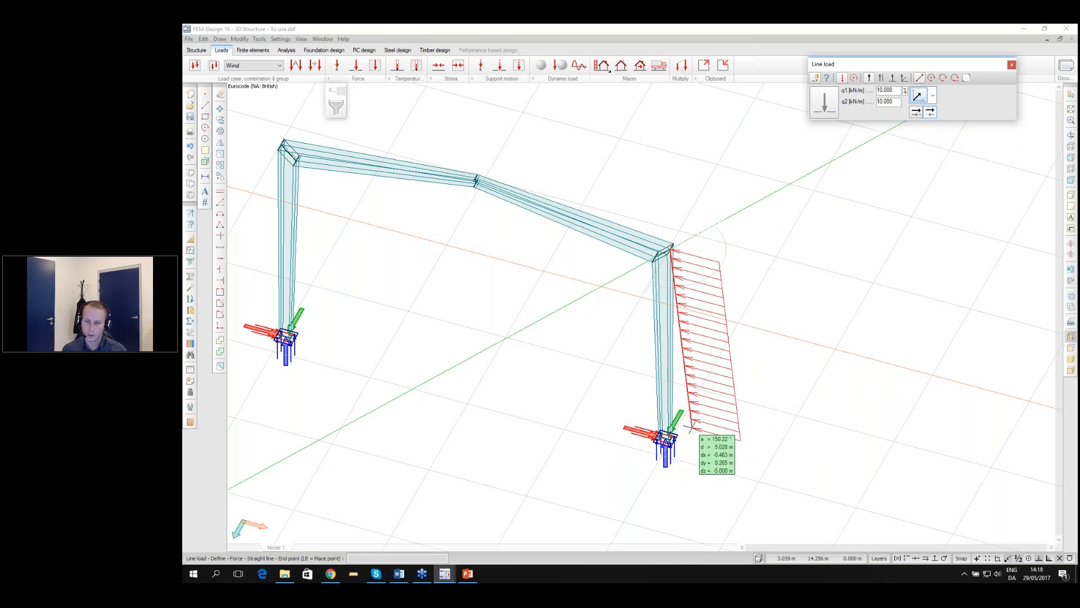
scroll(691, 429, up, 6)
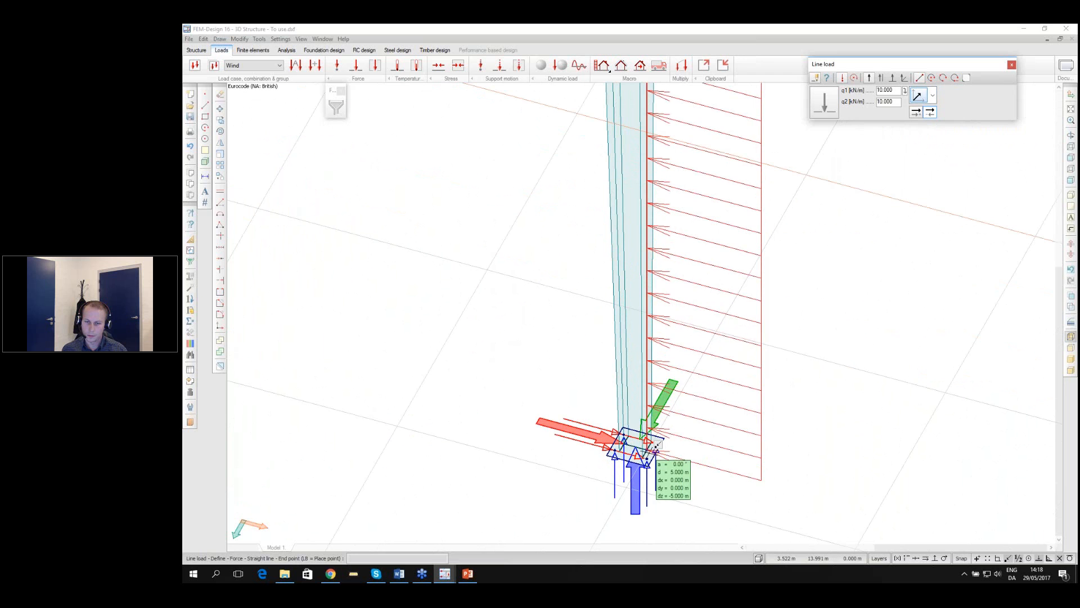
scroll(657, 444, down, 4)
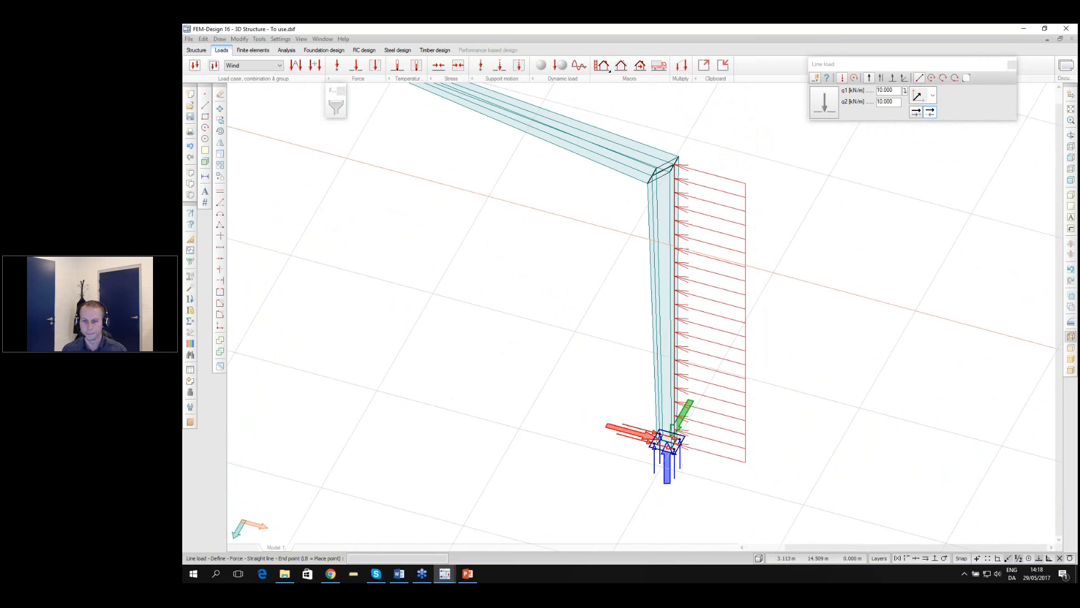
scroll(668, 444, down, 6)
click(703, 396)
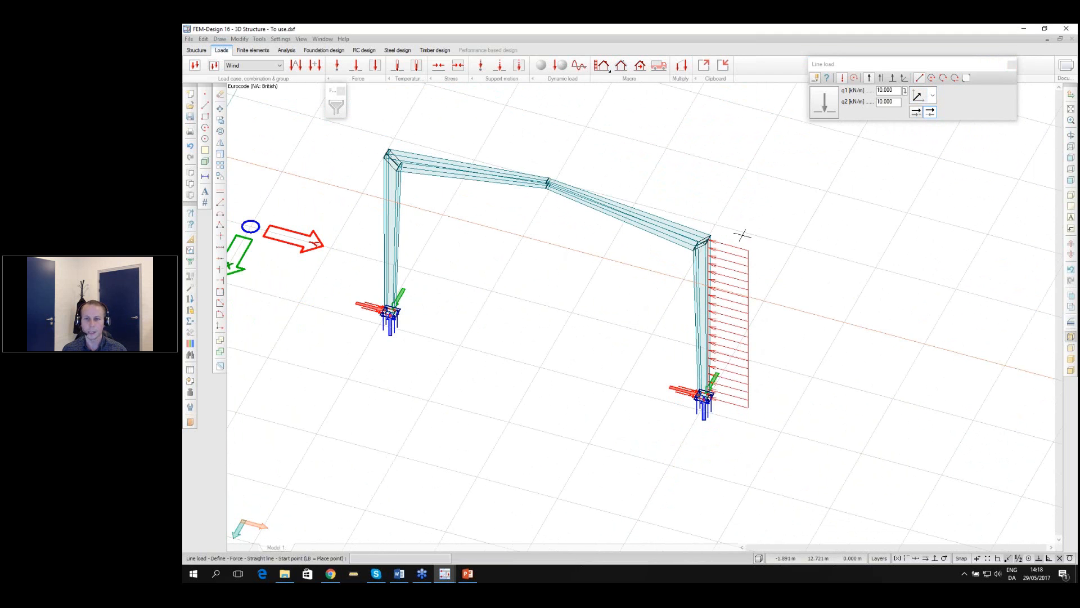
scroll(713, 331, up, 3)
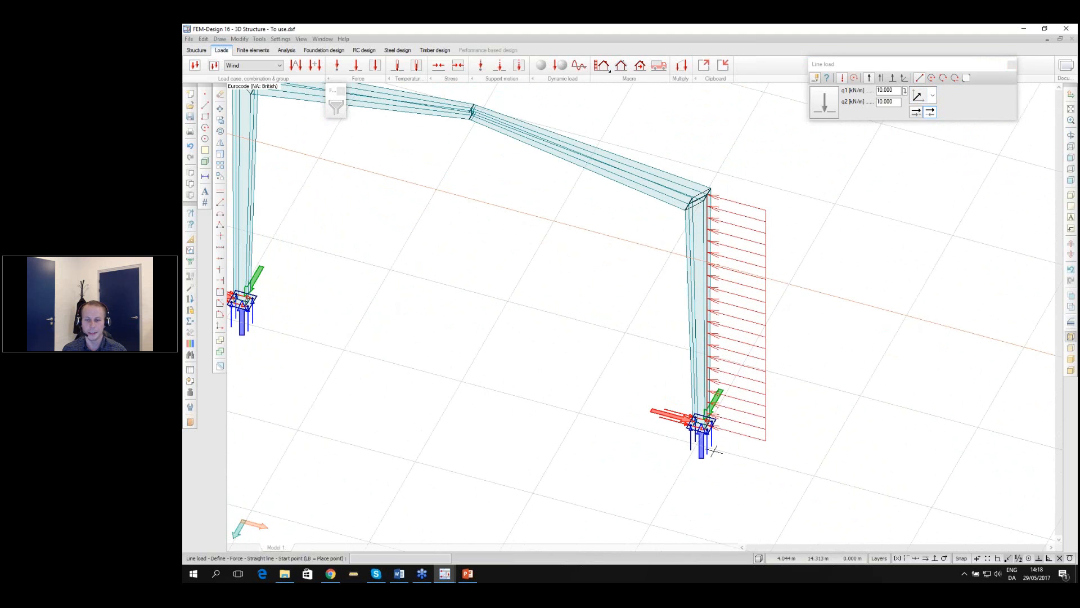
middle_drag(519, 291, 592, 323)
scroll(490, 226, down, 4)
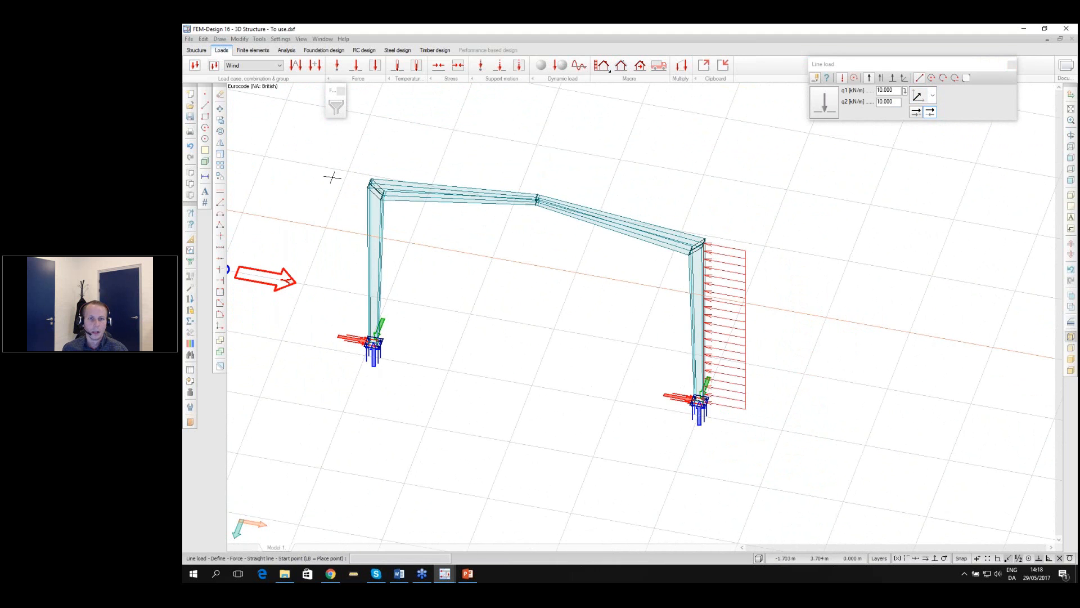
scroll(332, 177, up, 2)
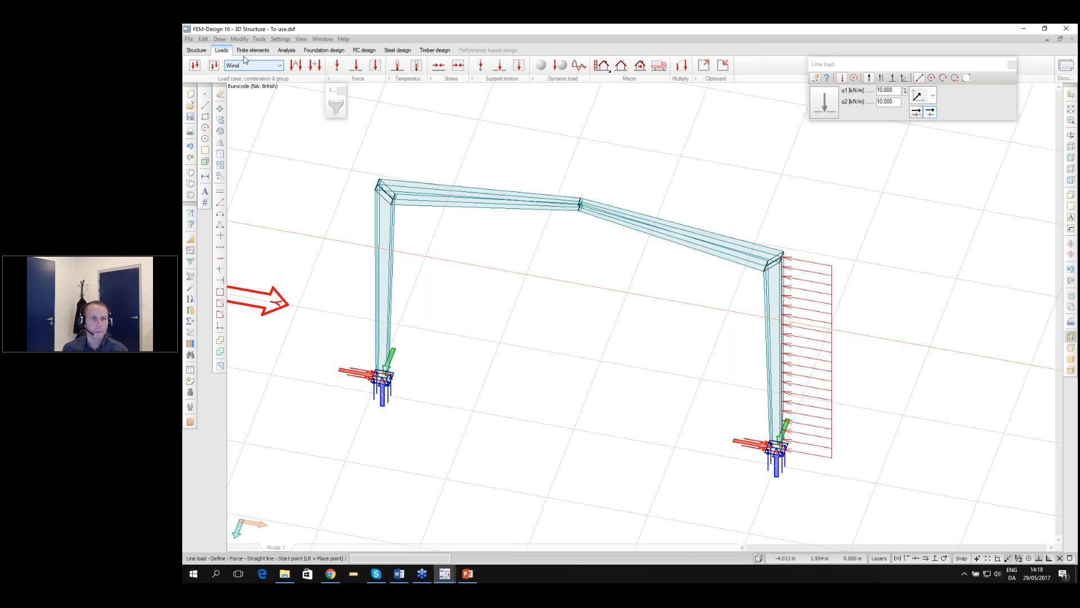
Create a load combination named LC that includes the Self weight load case
click(315, 66)
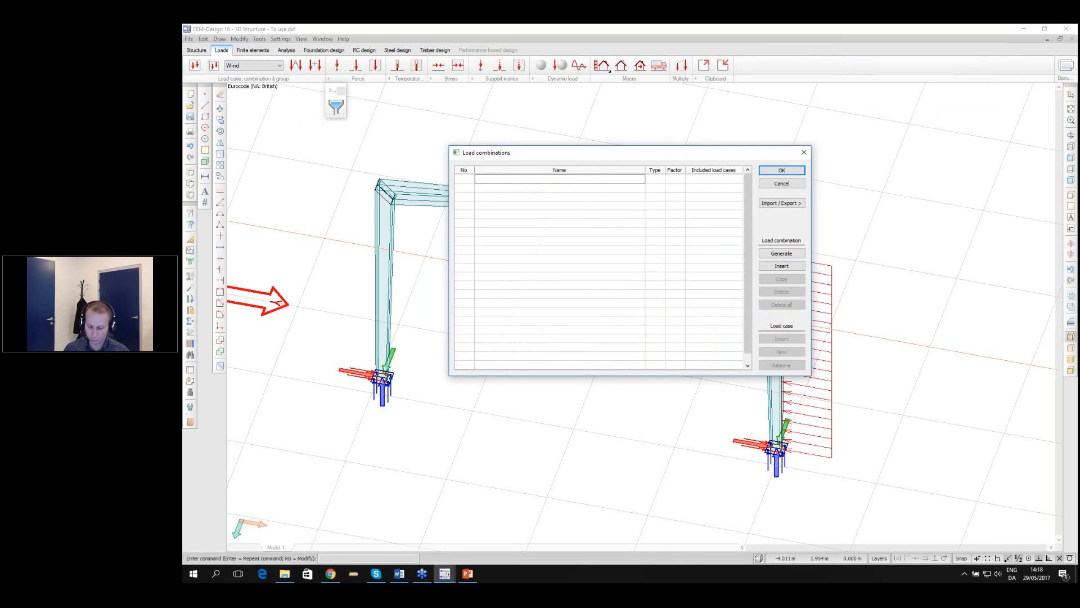
text(LC)
key(Tab)
key(Tab)
key(Tab)
click(714, 185)
click(714, 188)
Add the Snow load and Wind load cases to combination LC and accept the load combinations
key(Tab)
click(712, 188)
click(709, 204)
key(Tab)
key(Tab)
click(704, 197)
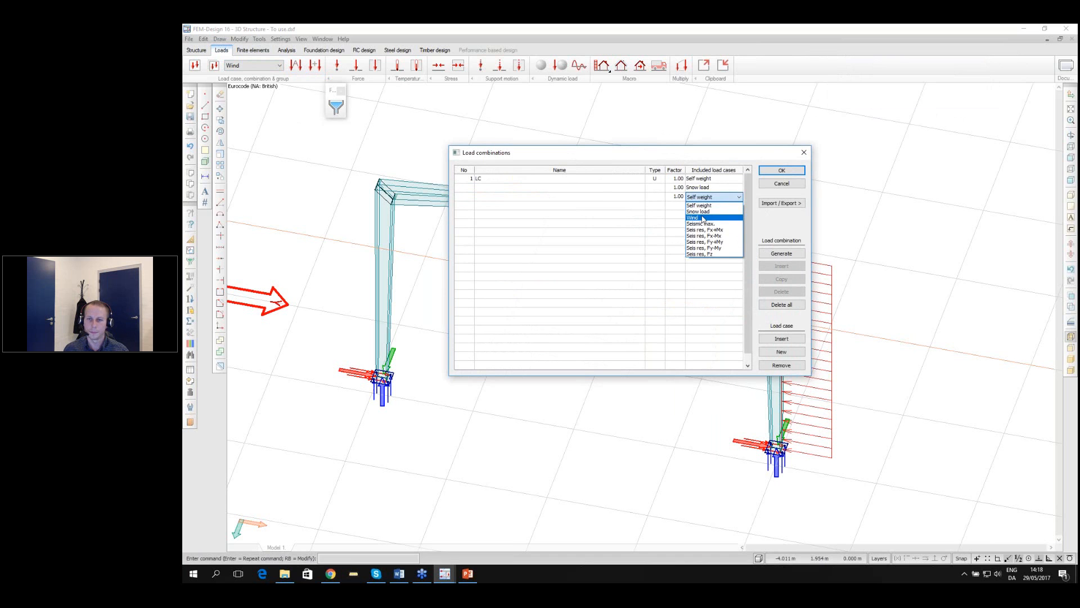
click(701, 218)
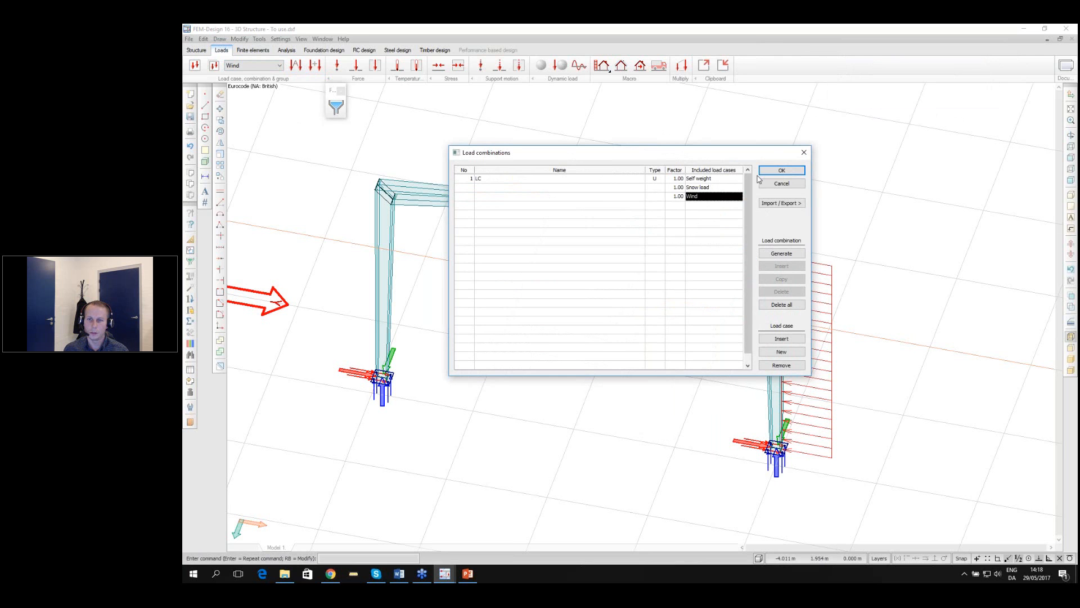
click(781, 171)
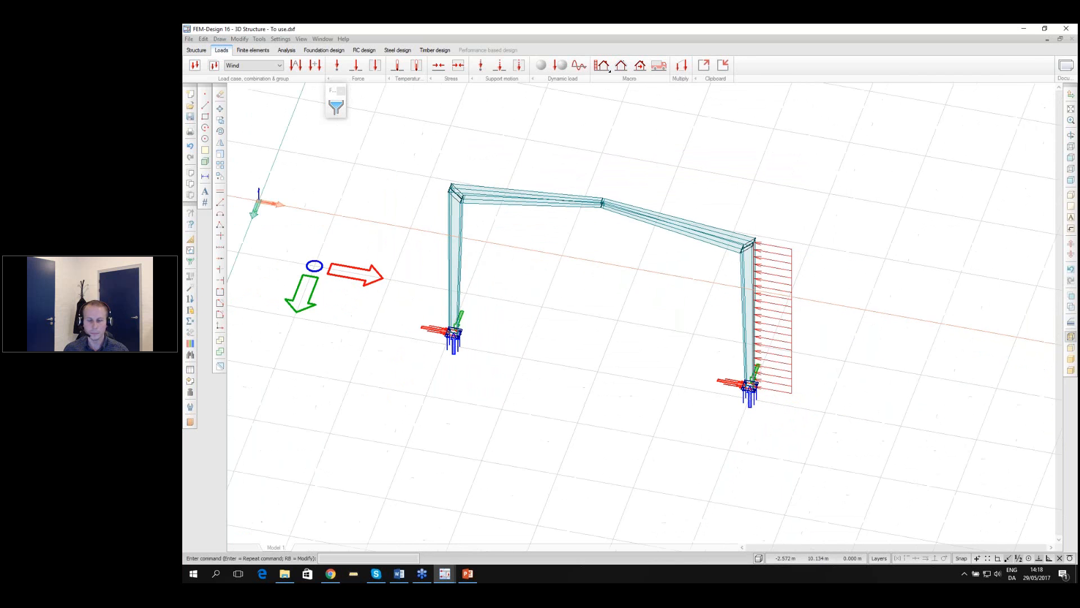
Run the analysis calculation of the portal frame for load combinations
mouse_move(634, 223)
mouse_down()
mouse_move(670, 205)
mouse_move(751, 204)
mouse_move(664, 226)
mouse_move(647, 220)
mouse_up()
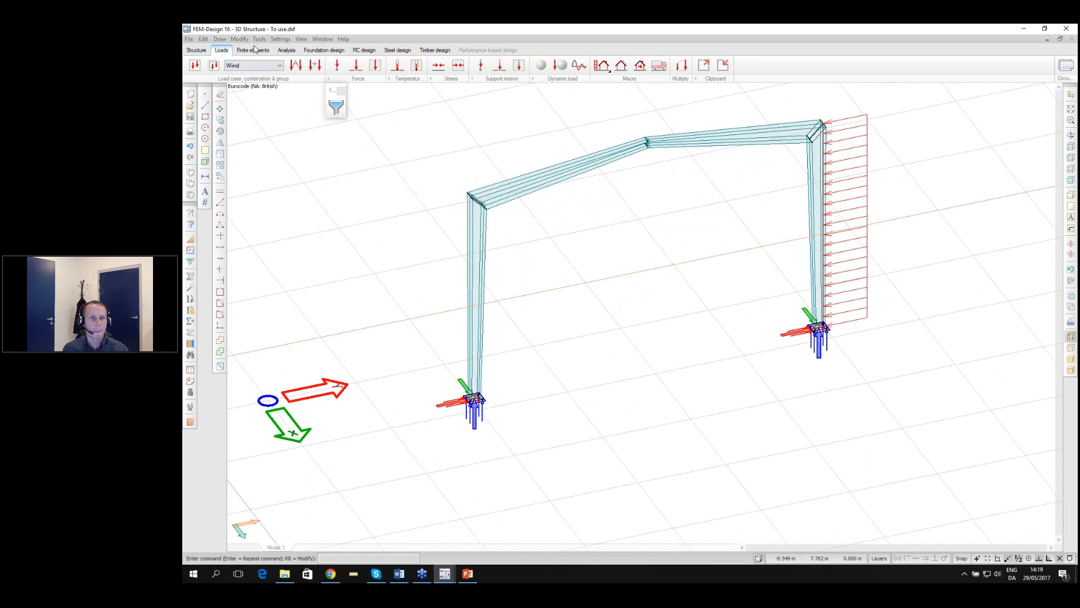
middle_drag(477, 163, 451, 205)
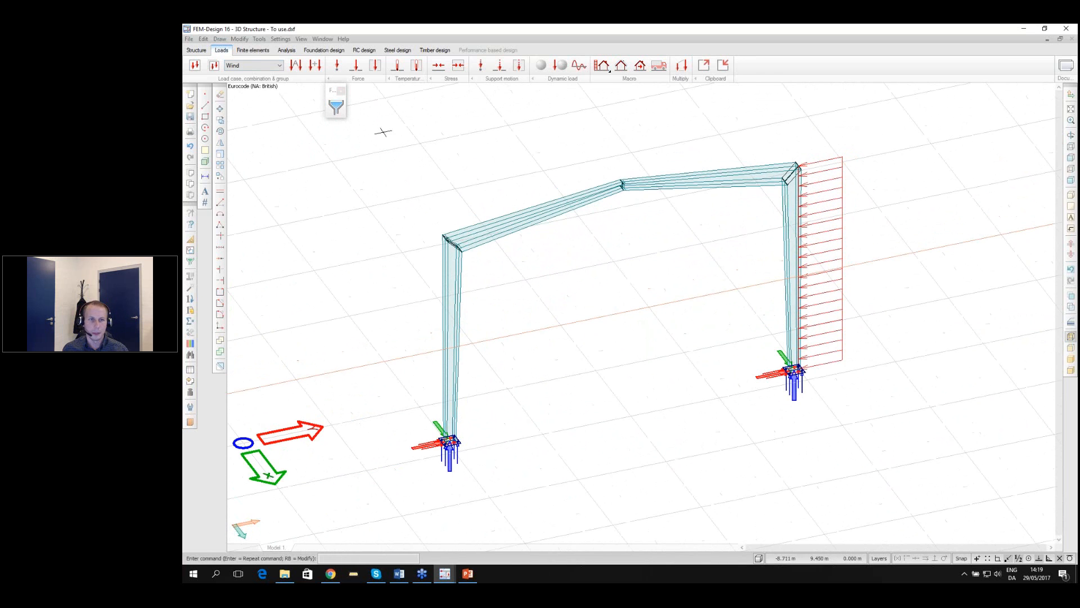
click(288, 53)
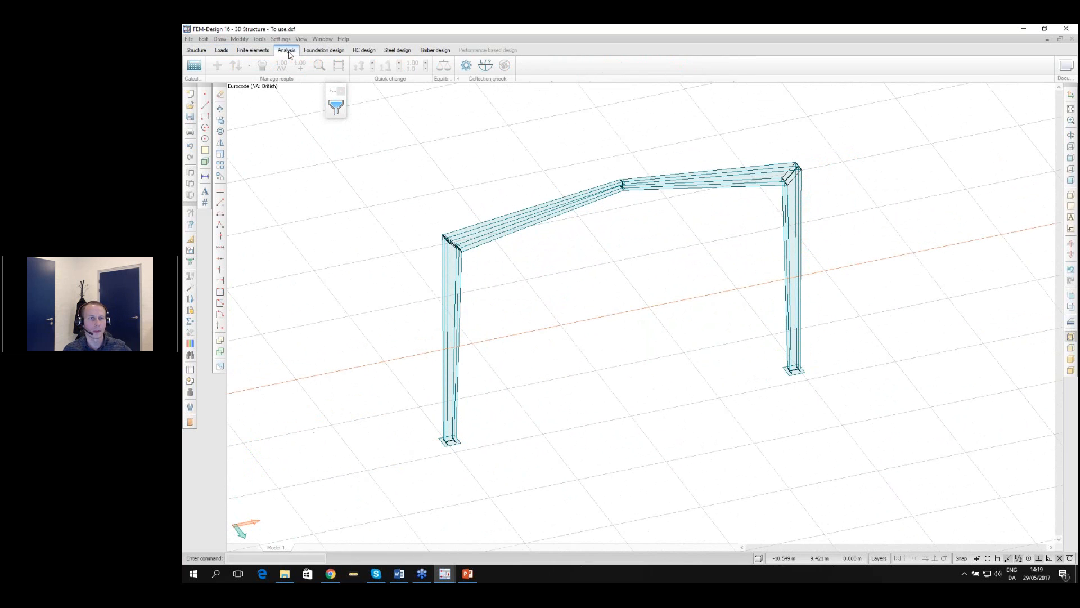
click(194, 66)
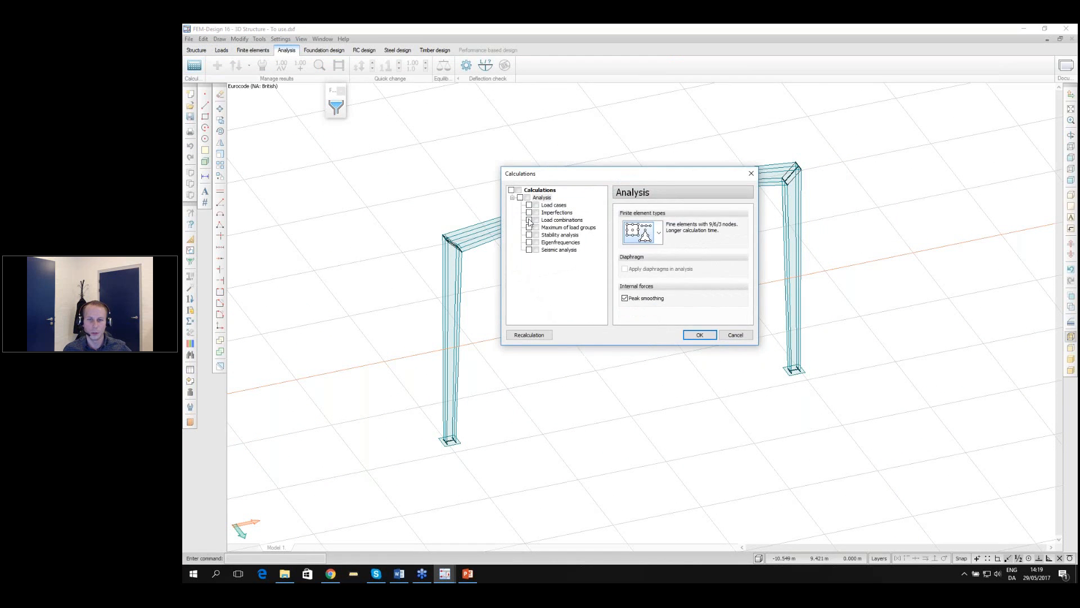
click(529, 220)
click(698, 335)
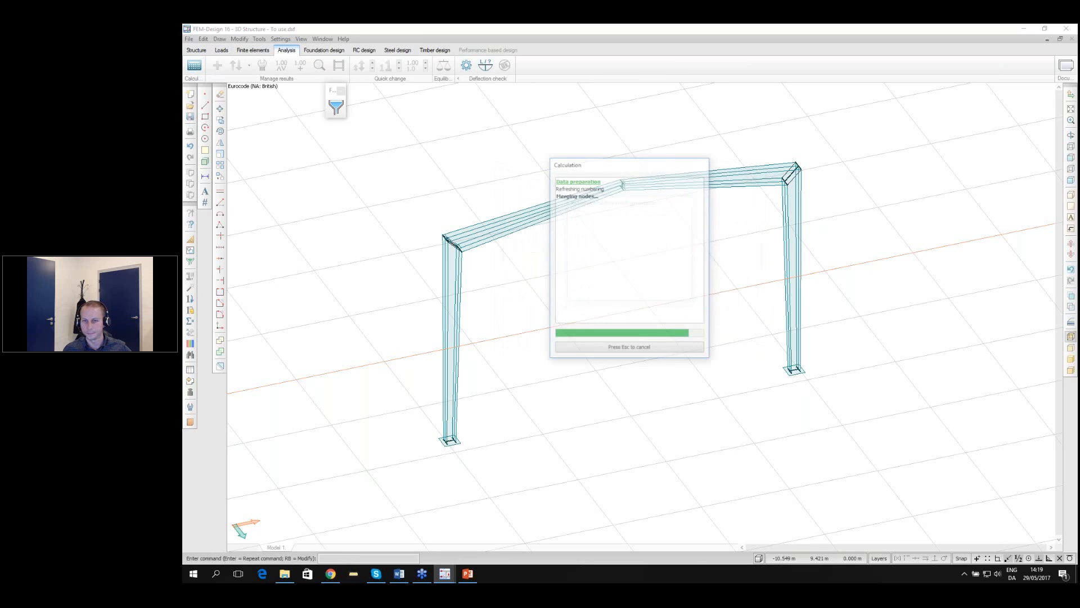
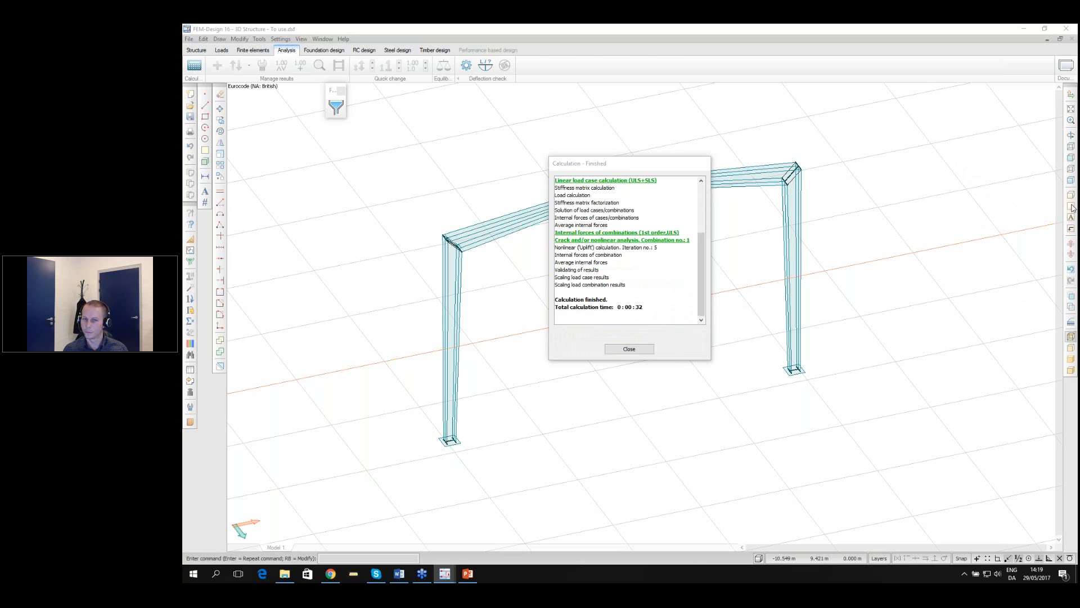
Close the finished calculation and display the shell stress result Sigma vm, max of combination LC as a colour palette
click(629, 350)
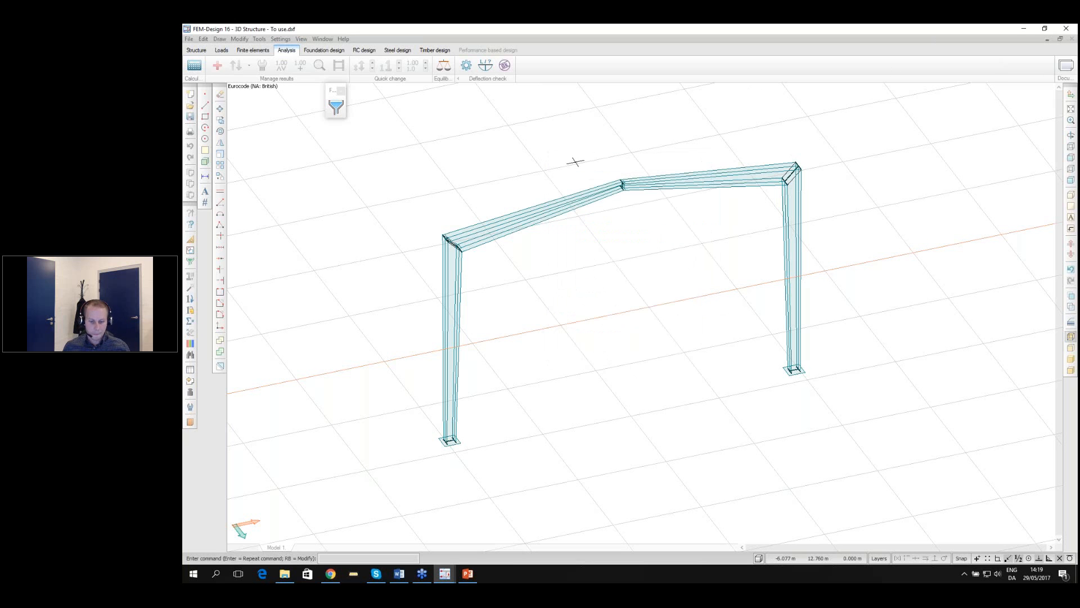
middle_drag(577, 237, 310, 263)
scroll(310, 263, up, 3)
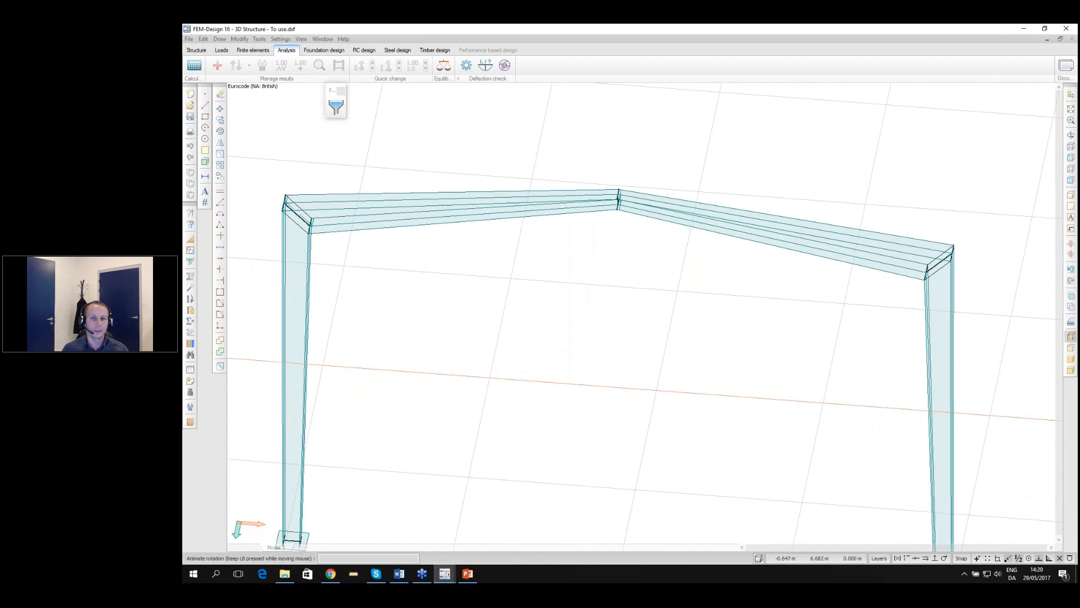
middle_drag(419, 281, 652, 223)
scroll(569, 174, down, 2)
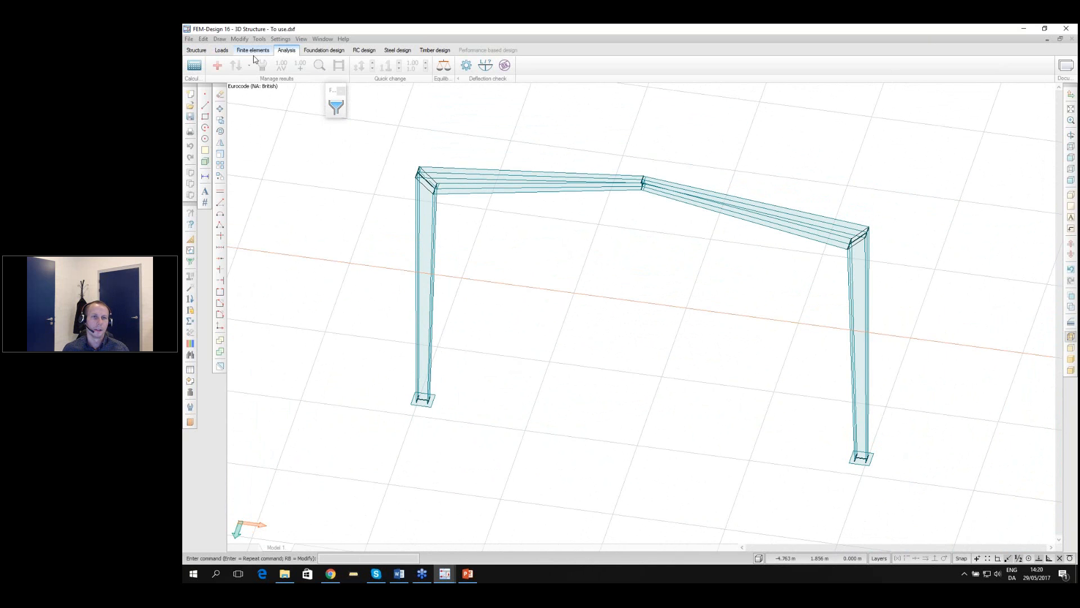
click(218, 67)
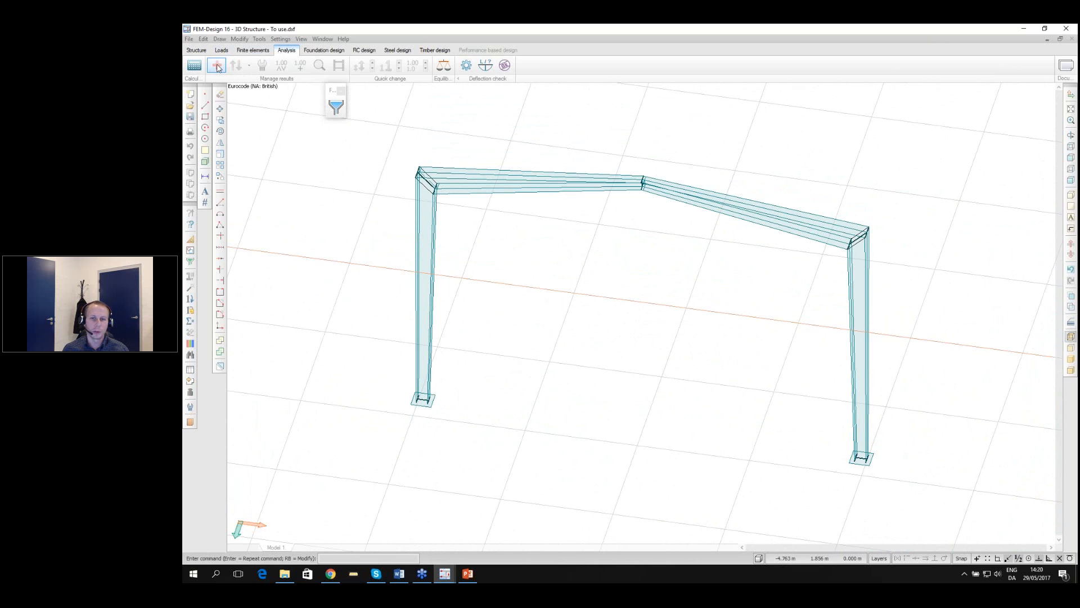
click(218, 67)
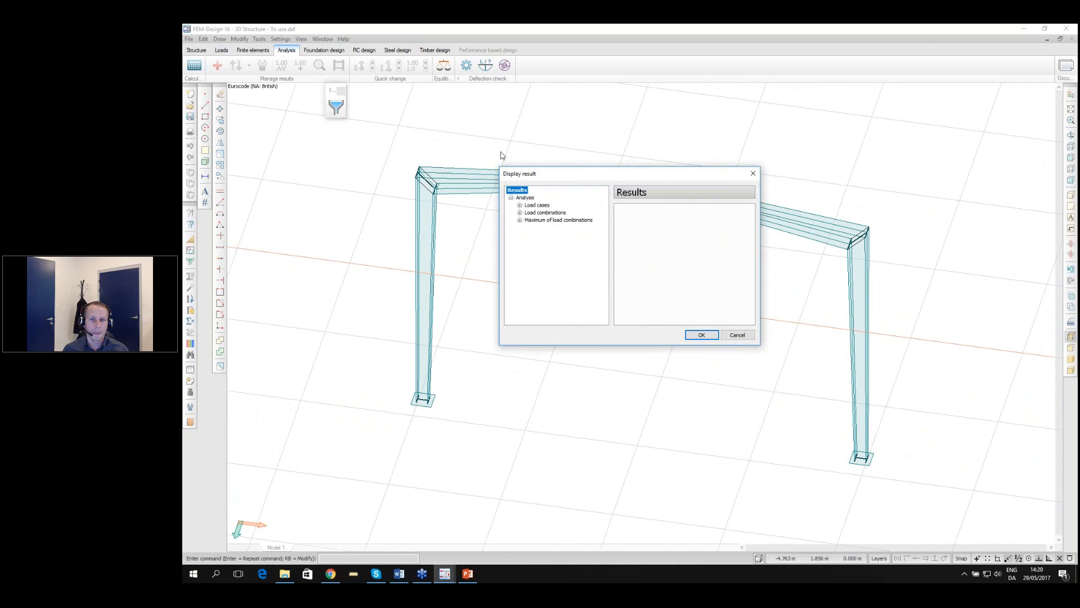
click(520, 213)
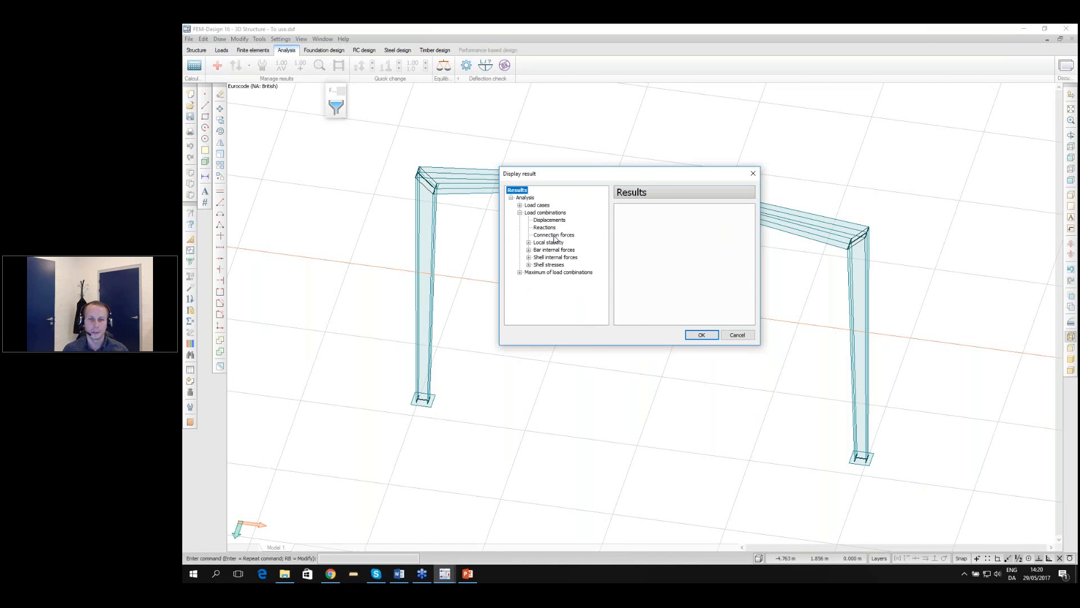
double_click(544, 265)
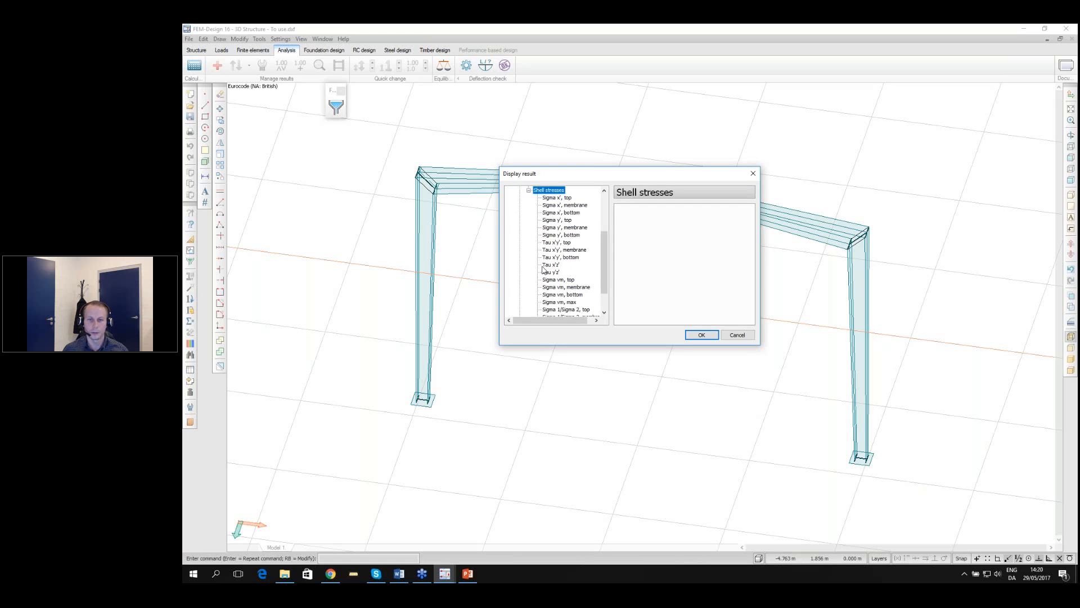
scroll(605, 255, down, 1)
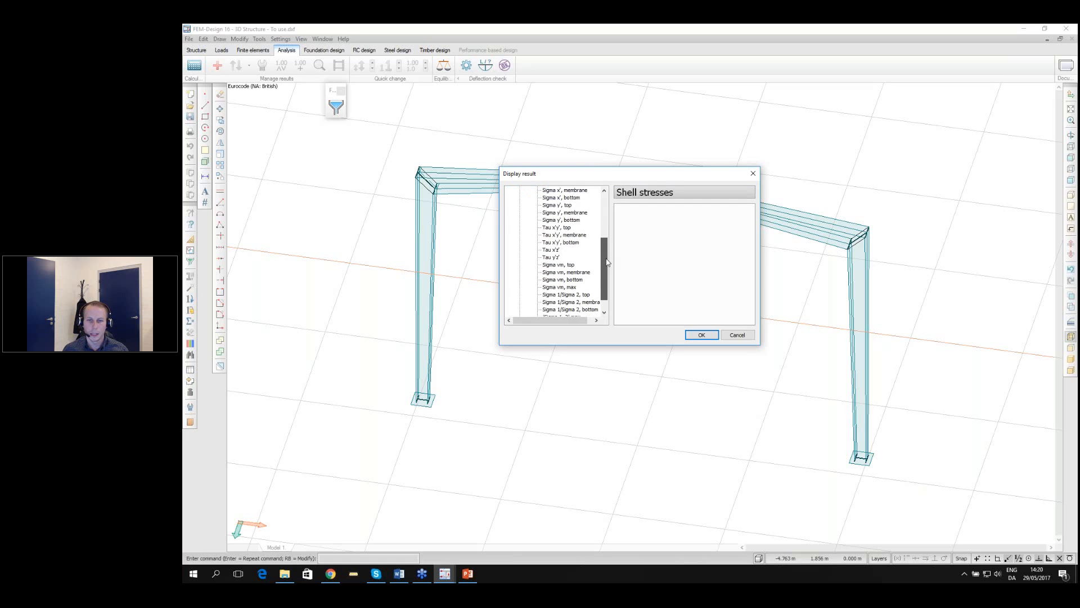
click(564, 288)
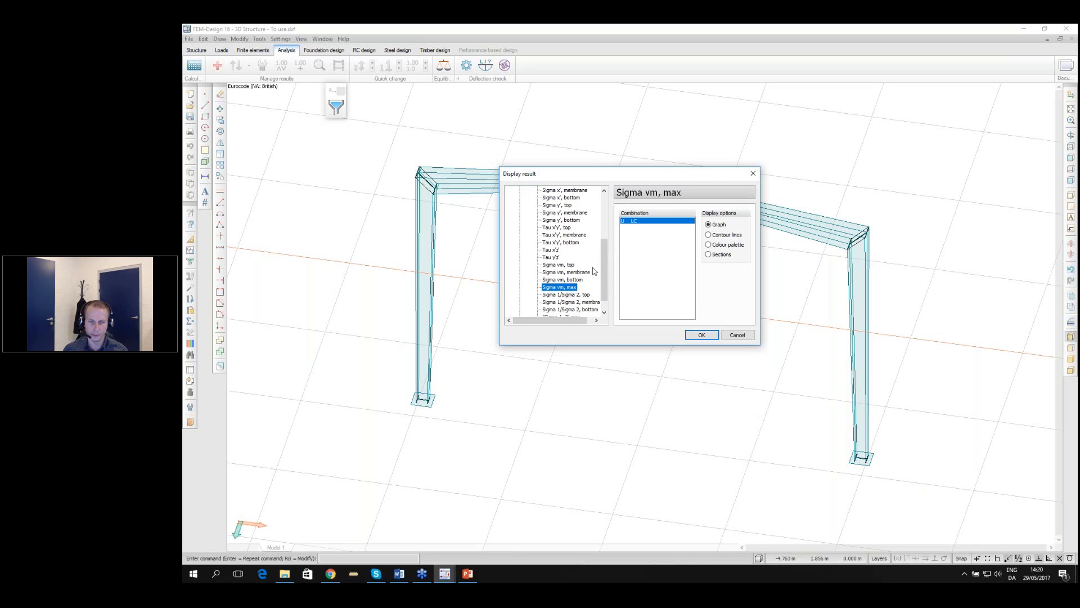
click(709, 245)
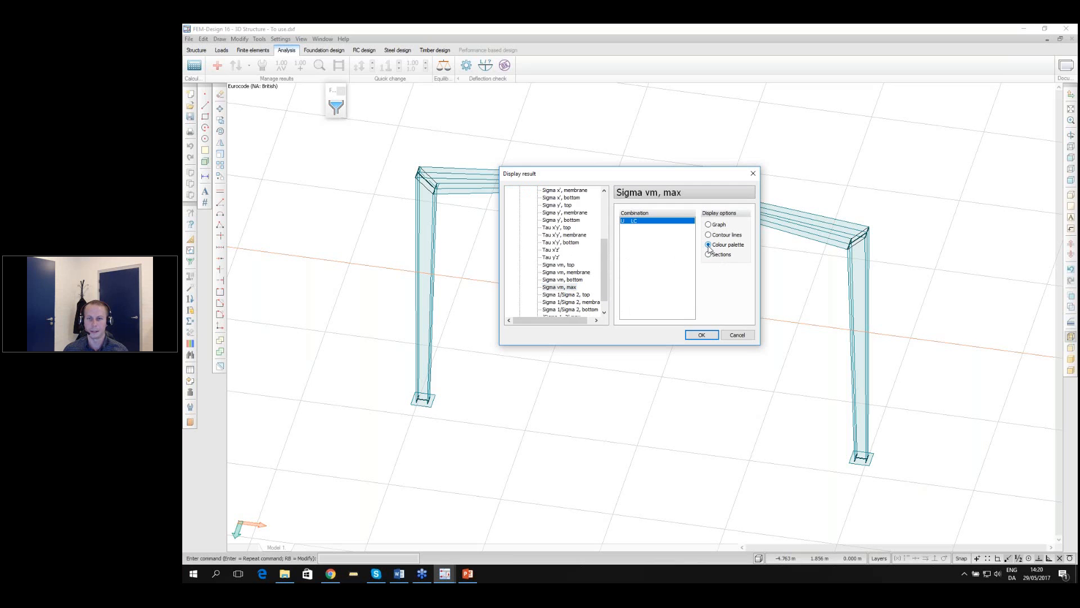
click(698, 335)
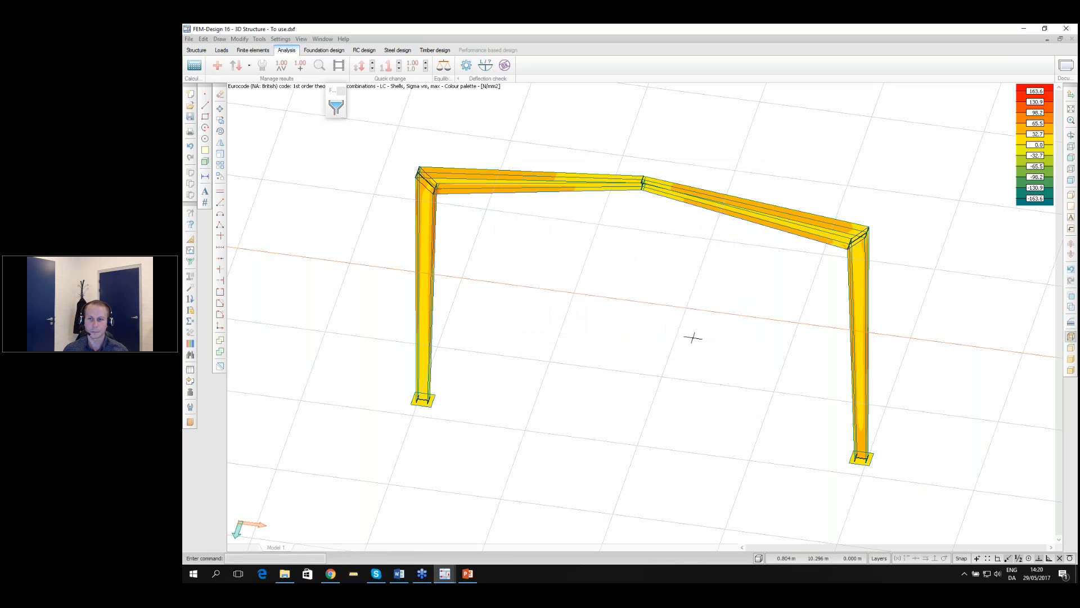
Increase the display scale of the stress results by three increments to refine the colour palette on the frame
drag(608, 330, 572, 328)
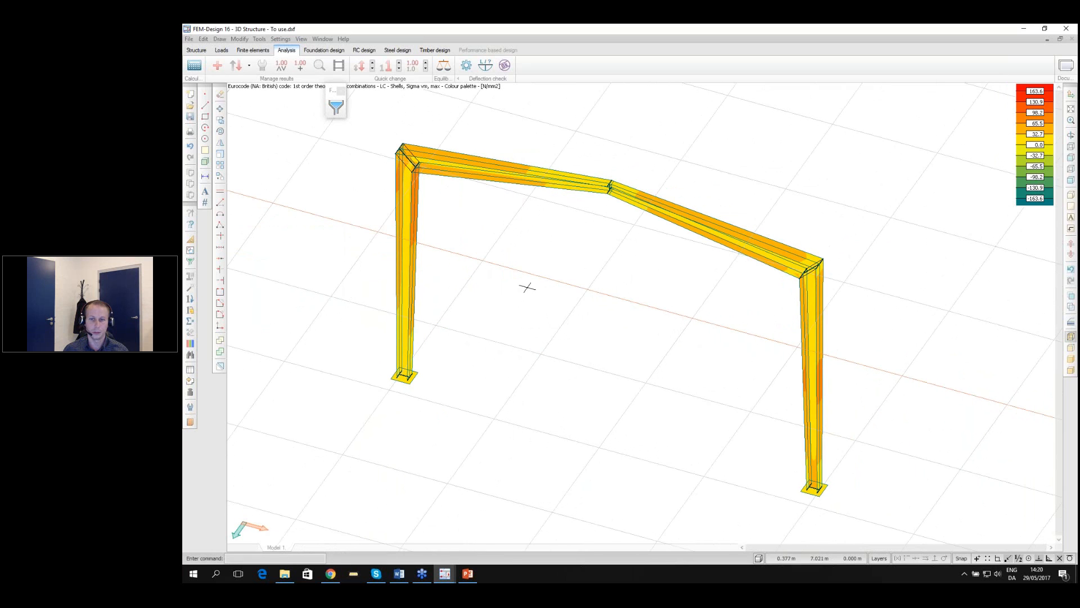
scroll(568, 286, up, 1)
scroll(553, 272, down, 2)
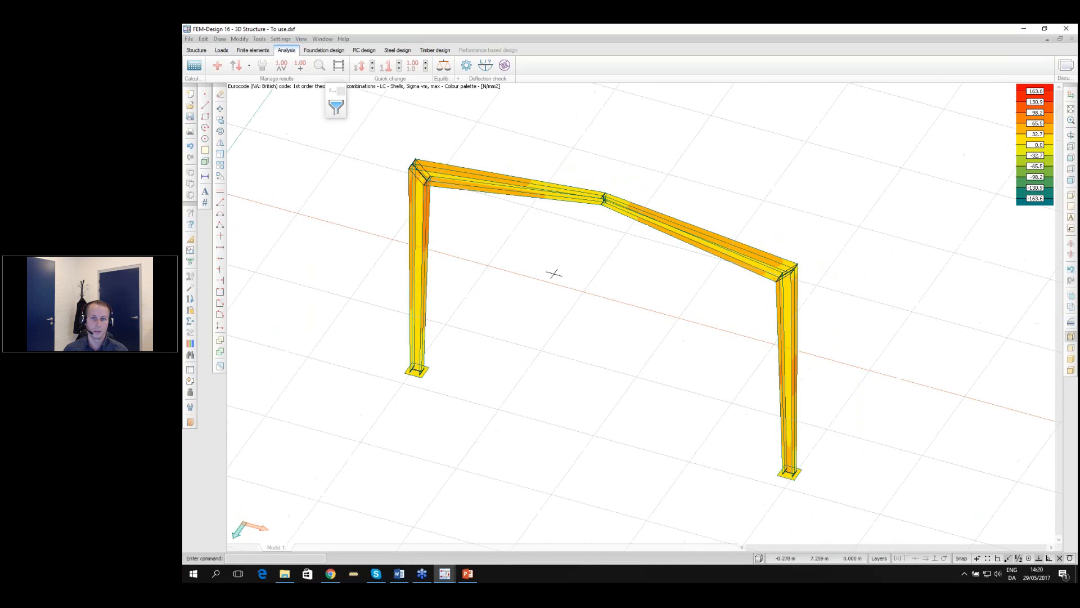
scroll(555, 250, up, 1)
scroll(555, 249, up, 1)
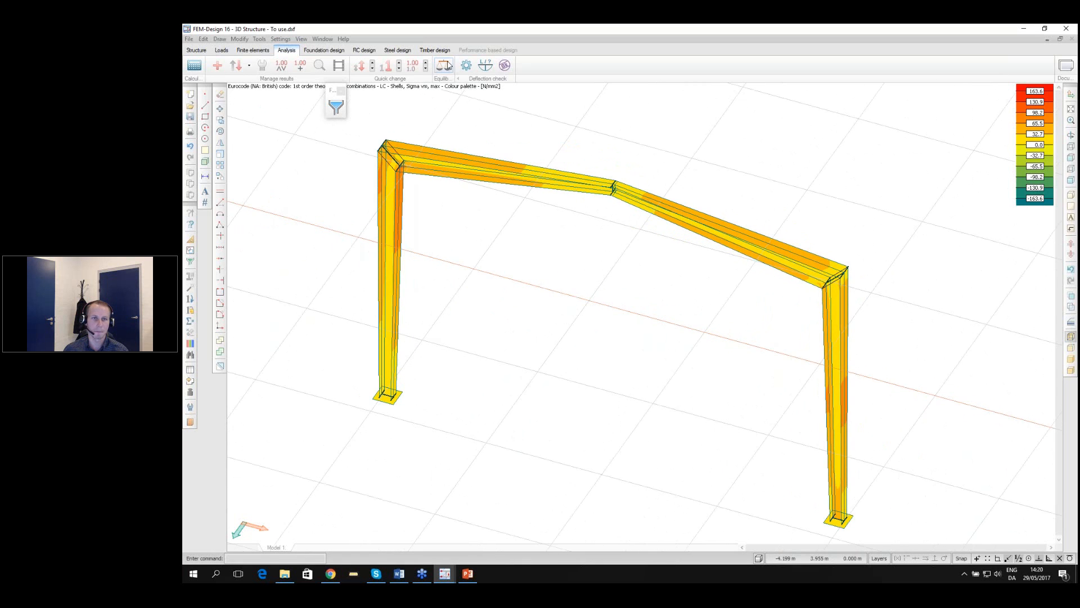
click(375, 65)
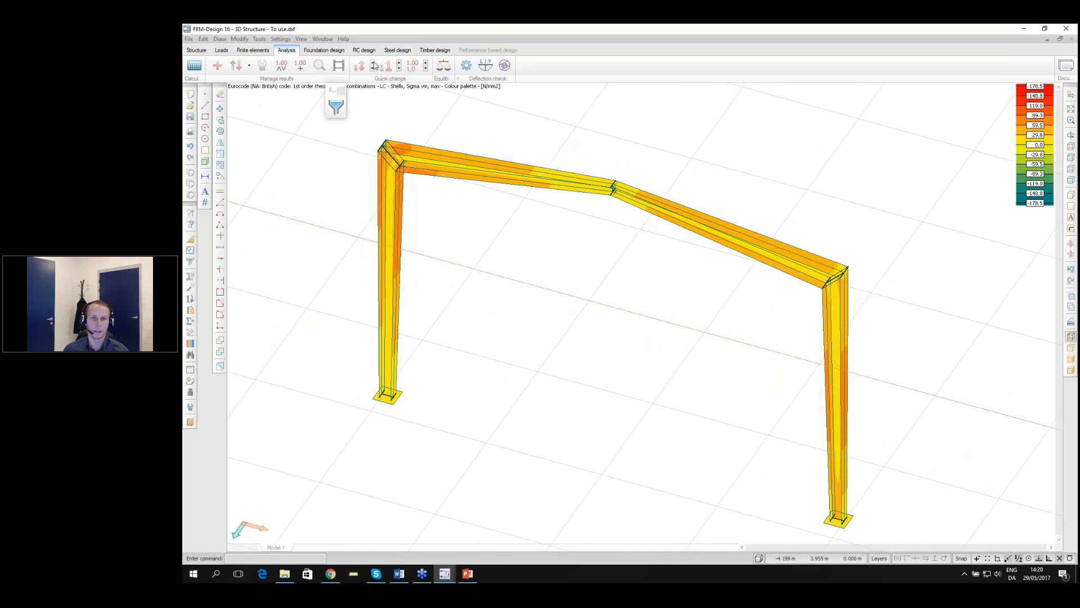
click(374, 65)
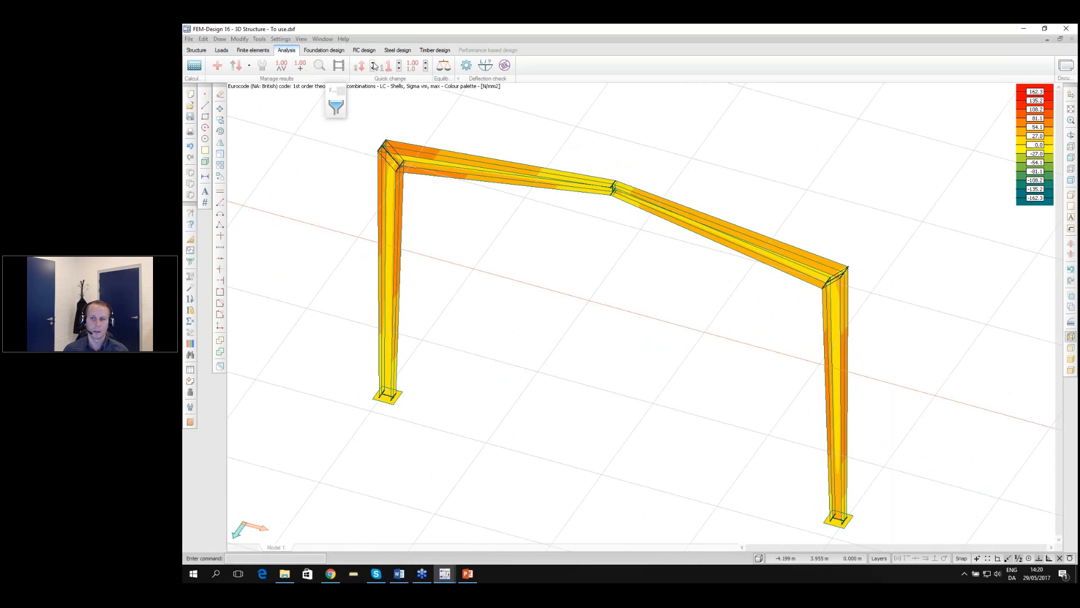
click(375, 66)
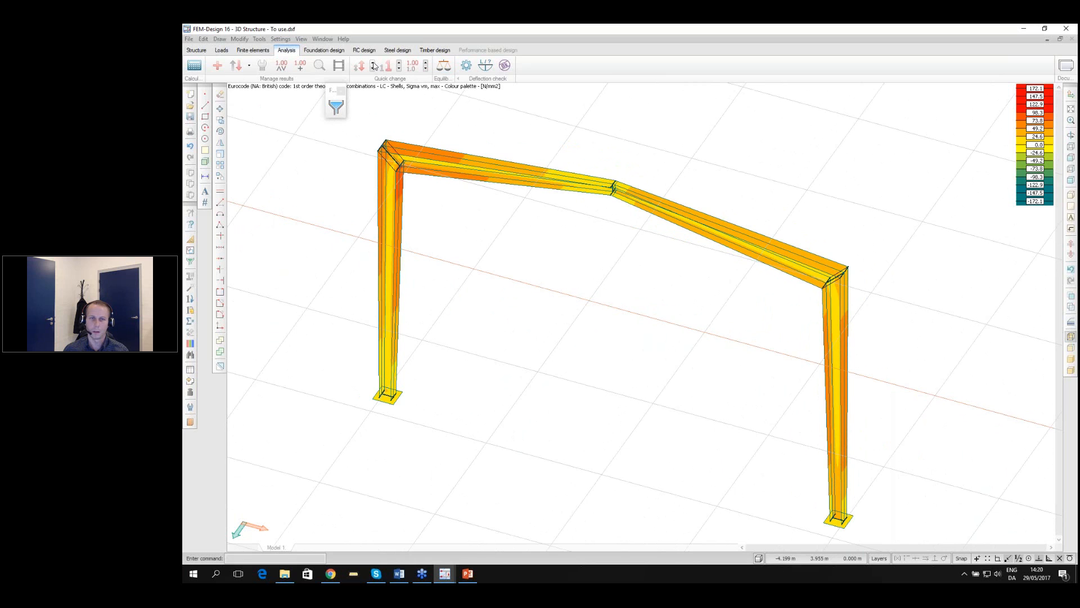
Turn on automatic numeric values for all visible objects, labelling only the maximum positive stress
click(282, 67)
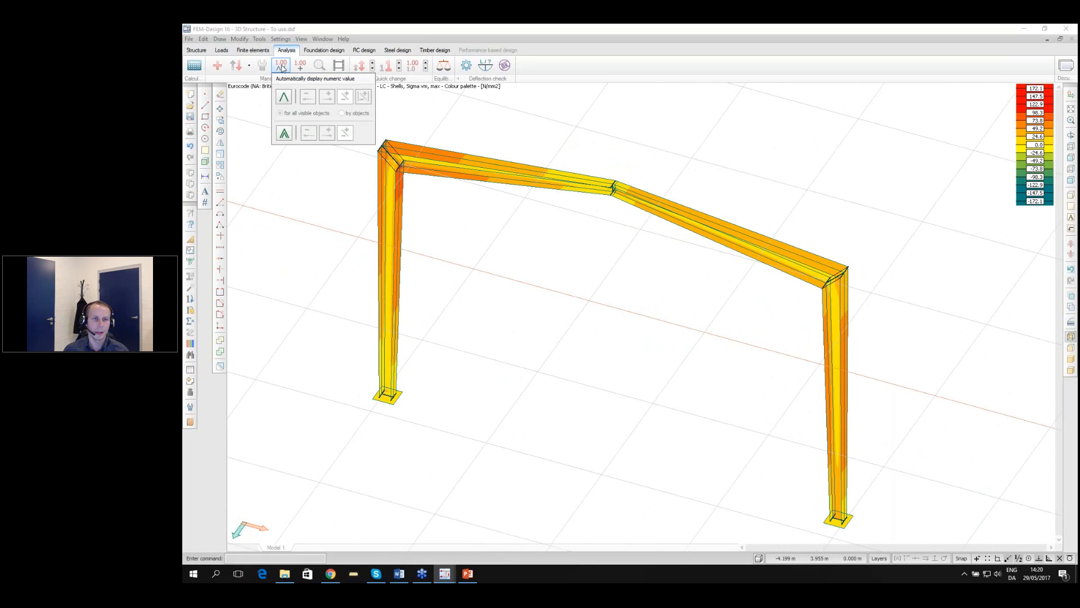
click(284, 99)
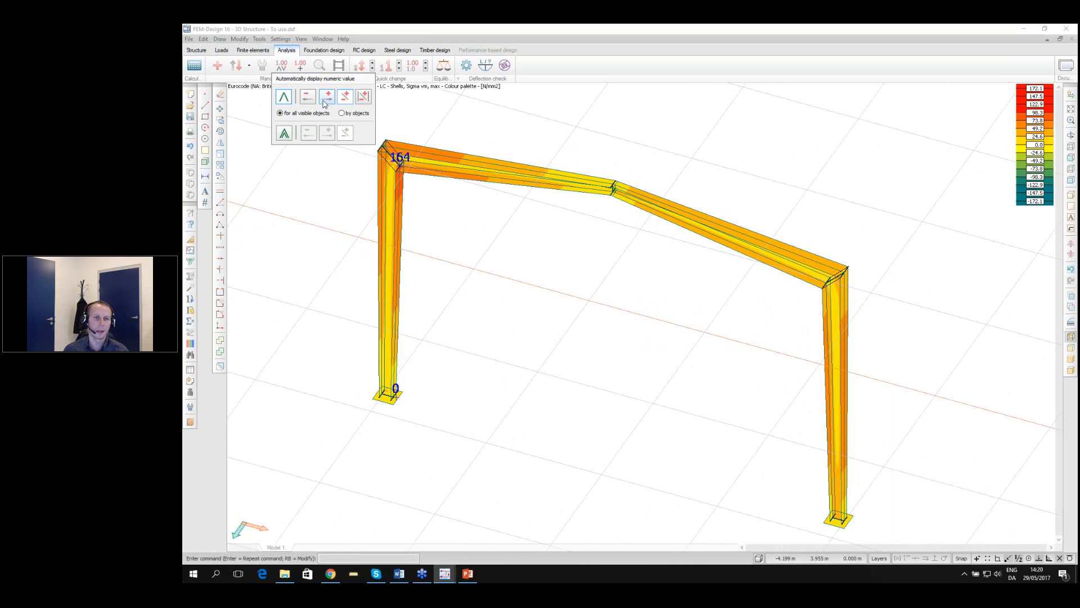
click(331, 101)
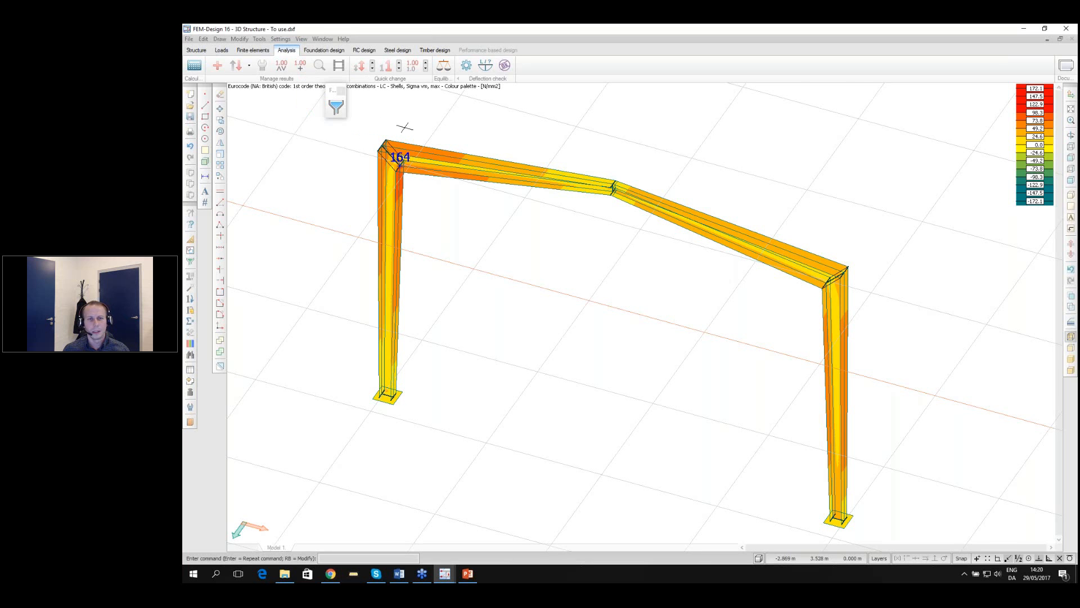
Examine the Sigma vm, max stress distribution around the labelled peak at the eaves corner and across the whole frame
scroll(401, 164, up, 5)
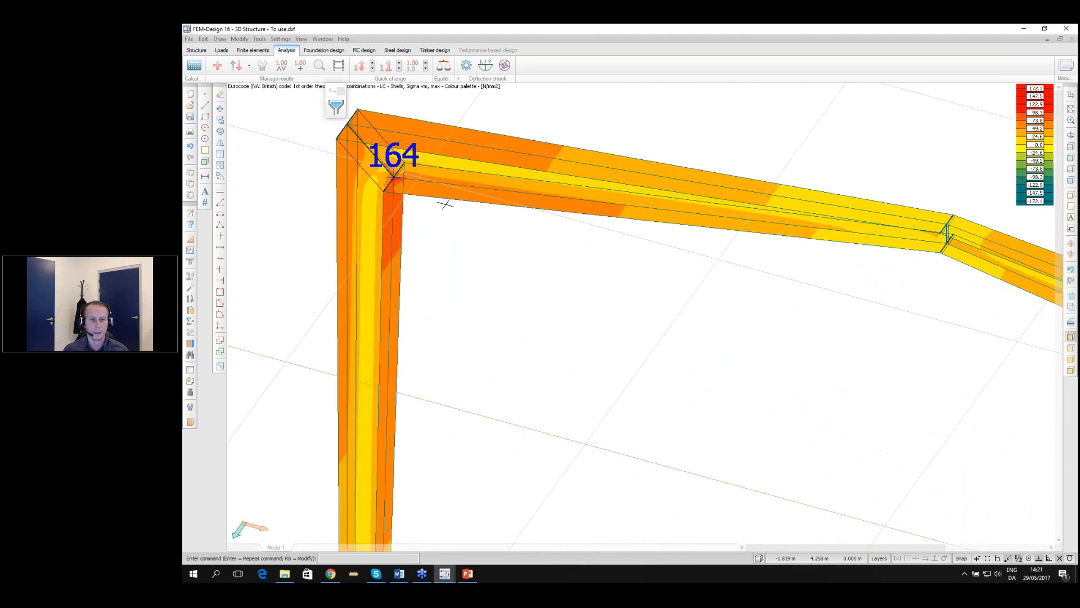
scroll(411, 186, down, 2)
scroll(411, 186, down, 1)
scroll(412, 183, down, 2)
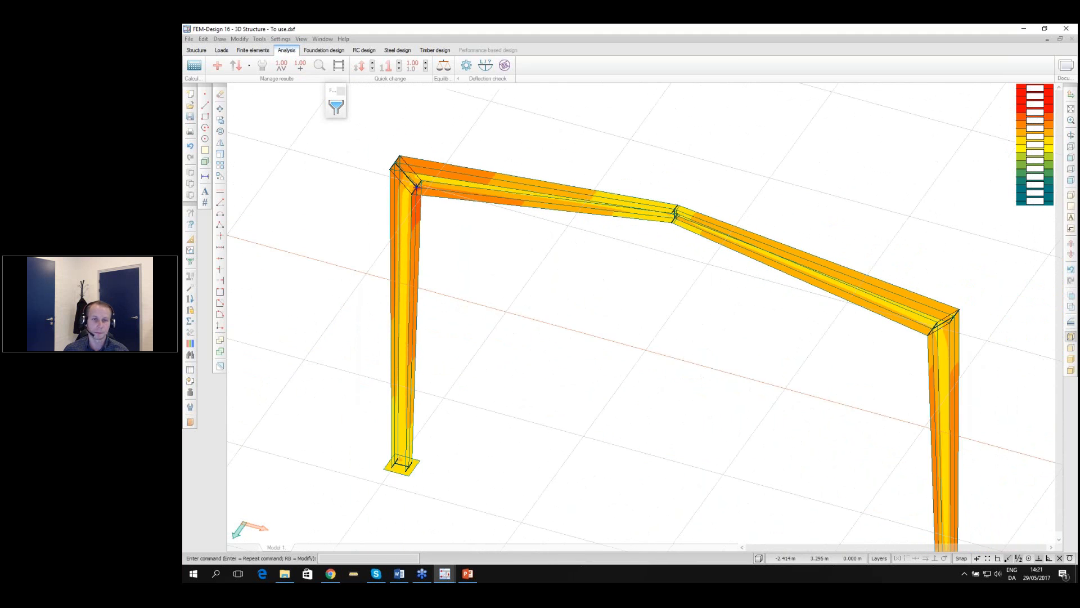
scroll(412, 180, down, 3)
scroll(413, 176, up, 3)
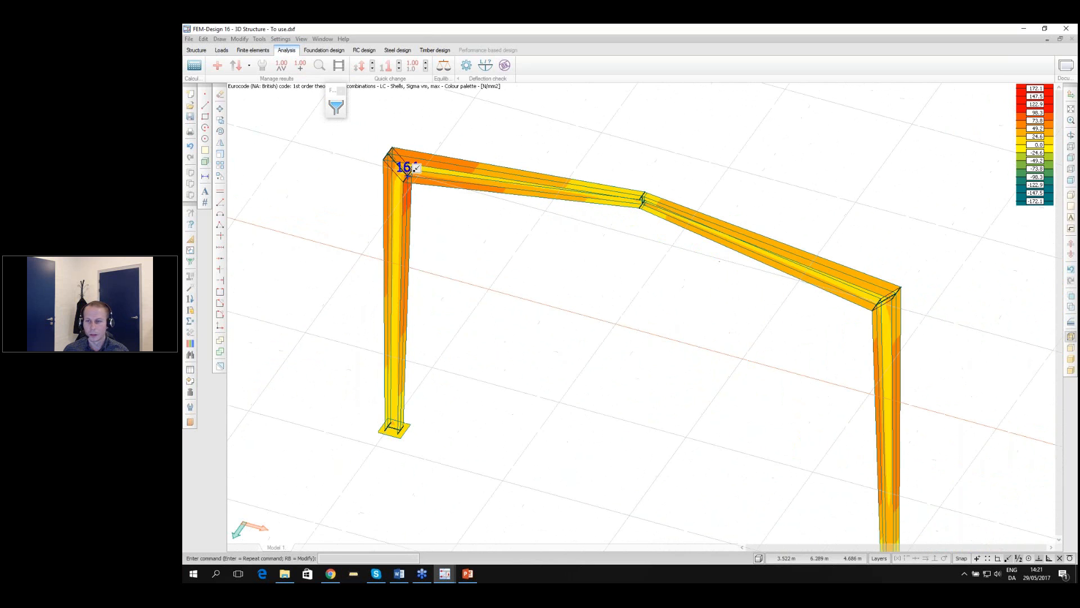
scroll(415, 169, down, 1)
scroll(415, 168, down, 1)
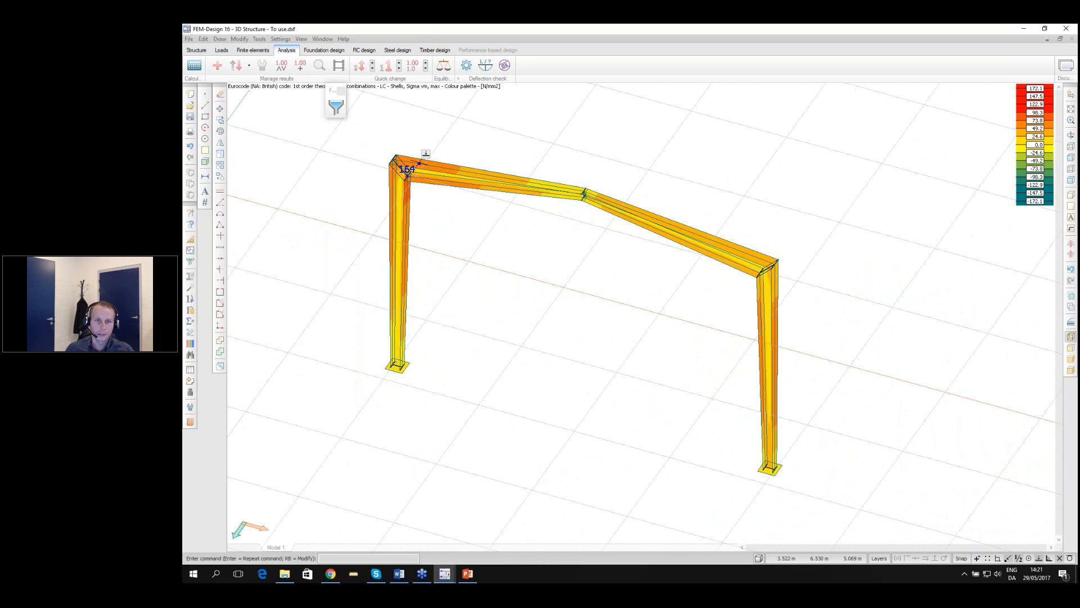
scroll(405, 159, up, 1)
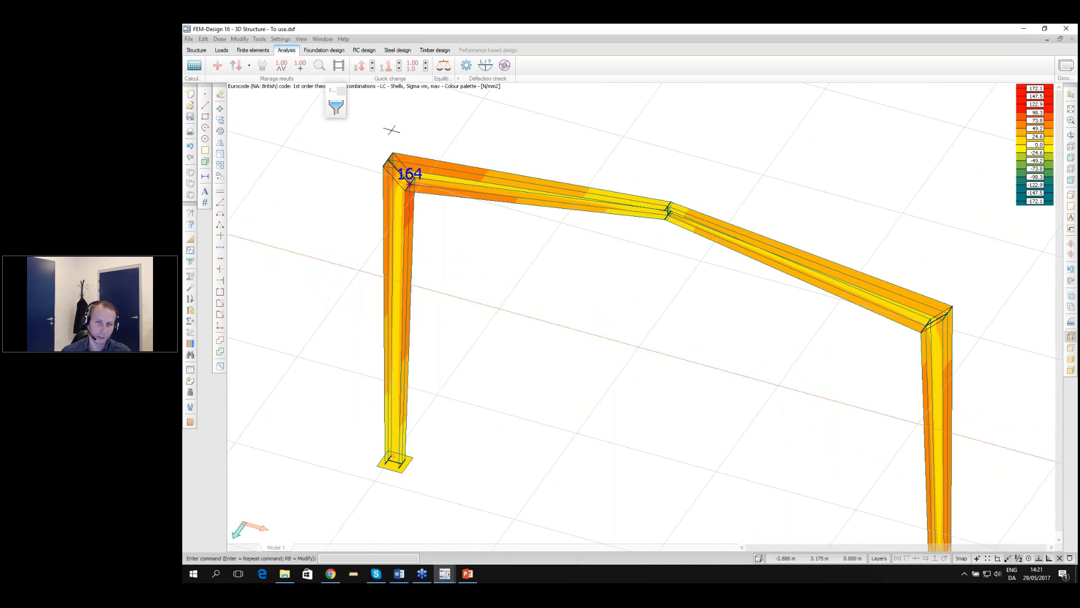
scroll(399, 134, down, 2)
scroll(403, 141, up, 2)
scroll(405, 142, down, 2)
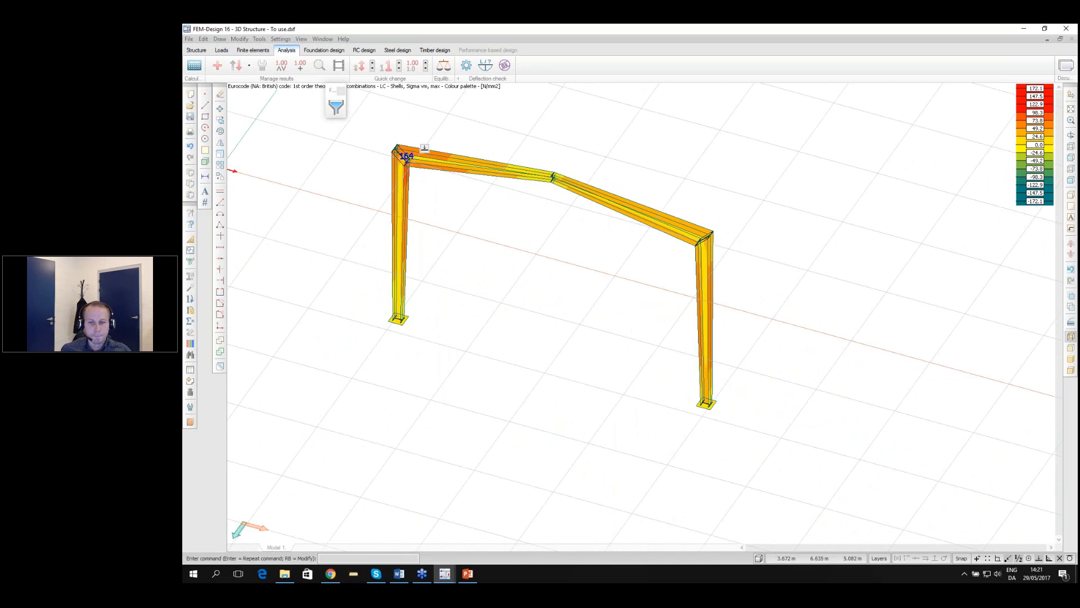
scroll(403, 149, down, 2)
scroll(402, 140, up, 3)
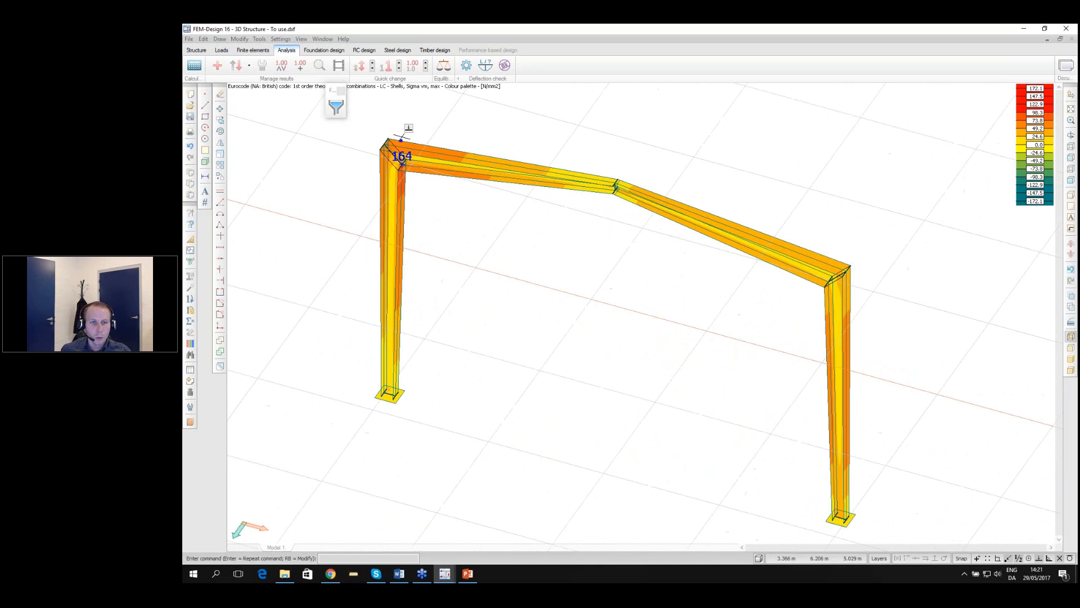
scroll(401, 135, up, 2)
scroll(402, 147, down, 3)
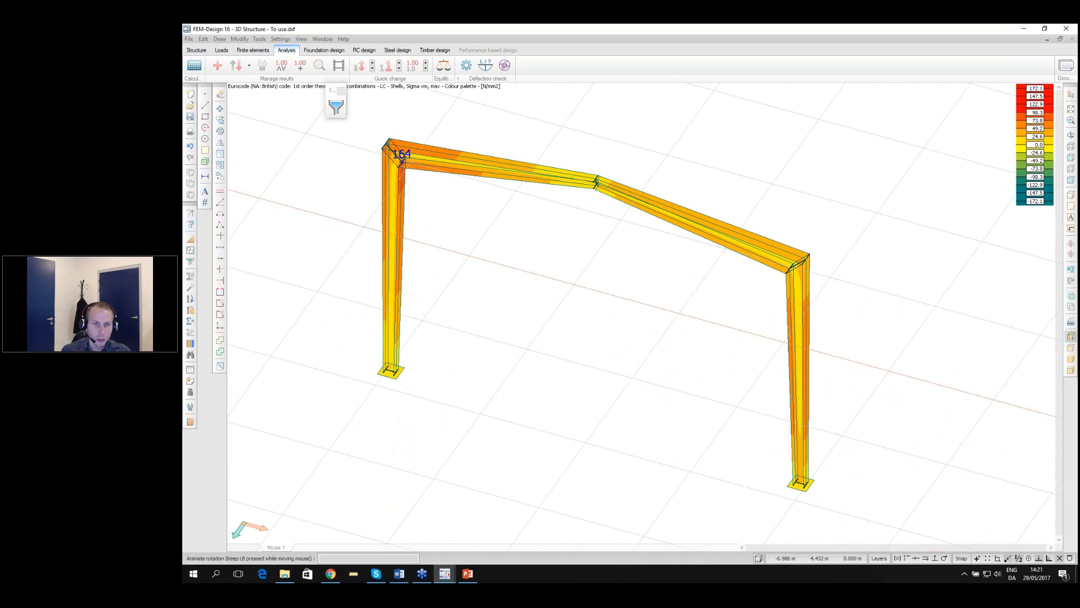
scroll(402, 152, up, 3)
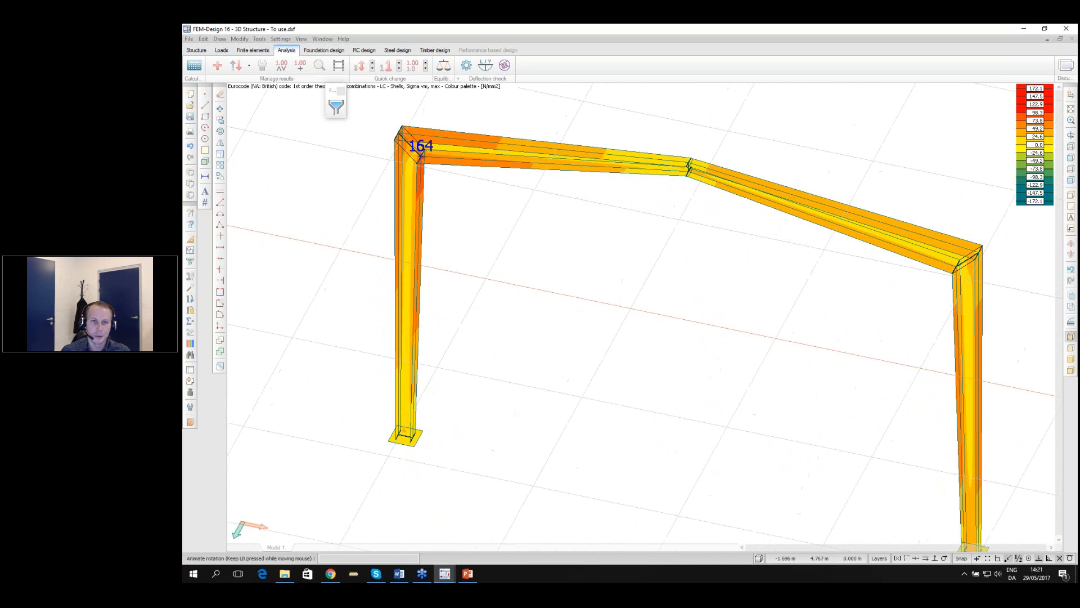
scroll(419, 155, down, 3)
scroll(422, 129, down, 3)
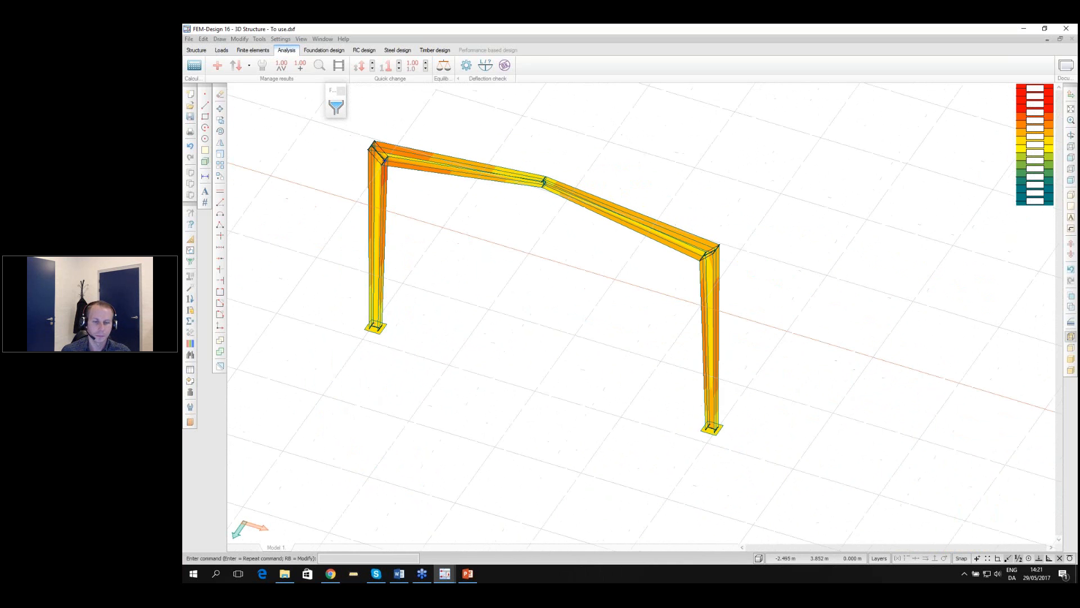
scroll(425, 129, up, 2)
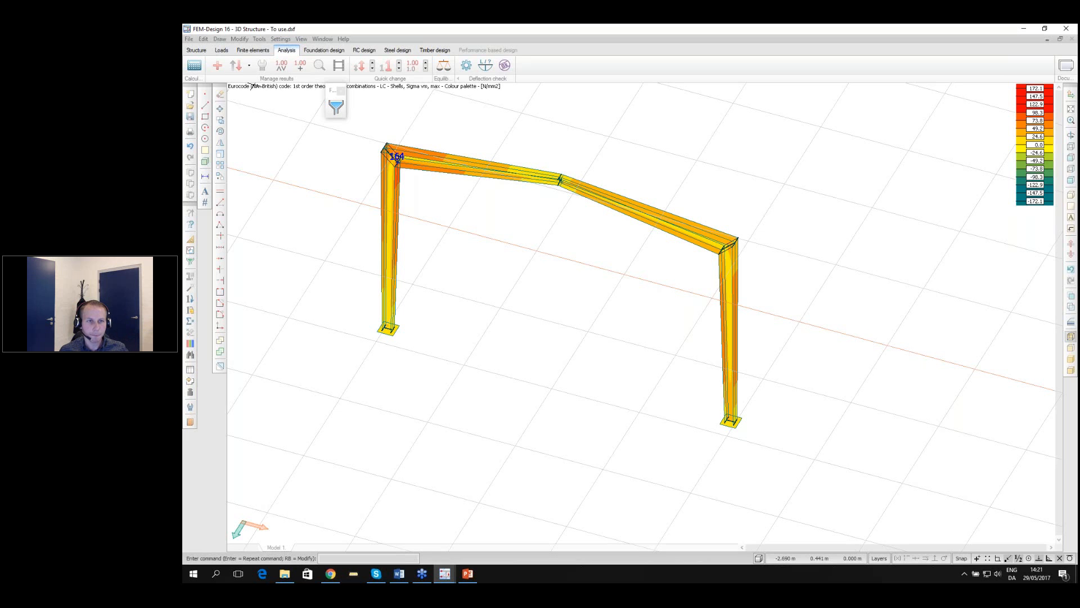
Display the support reactions of load combination LC on the portal frame in place of the shell stresses
click(219, 68)
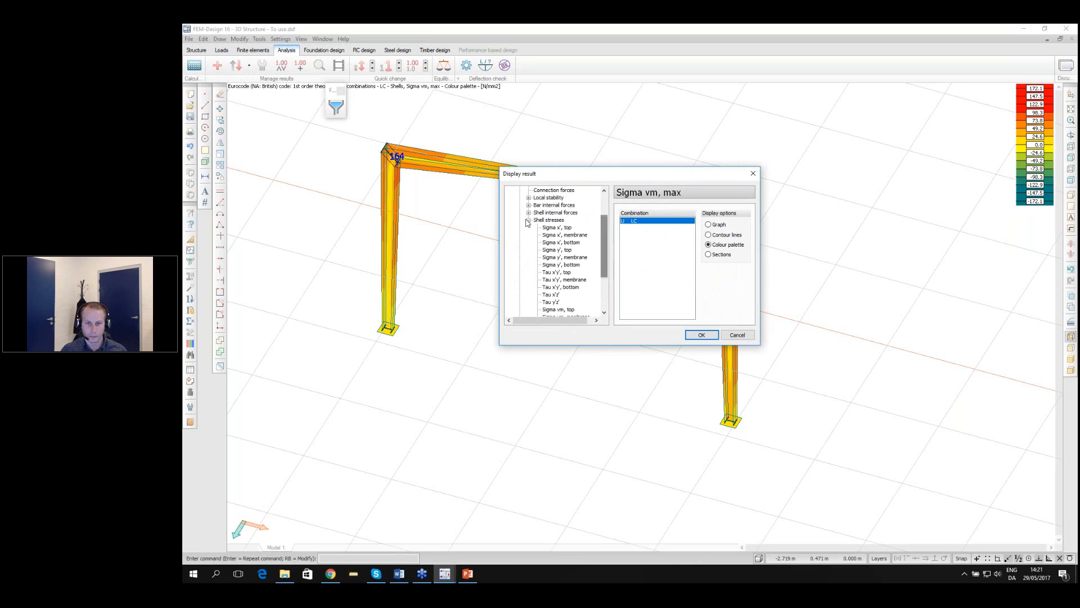
click(529, 220)
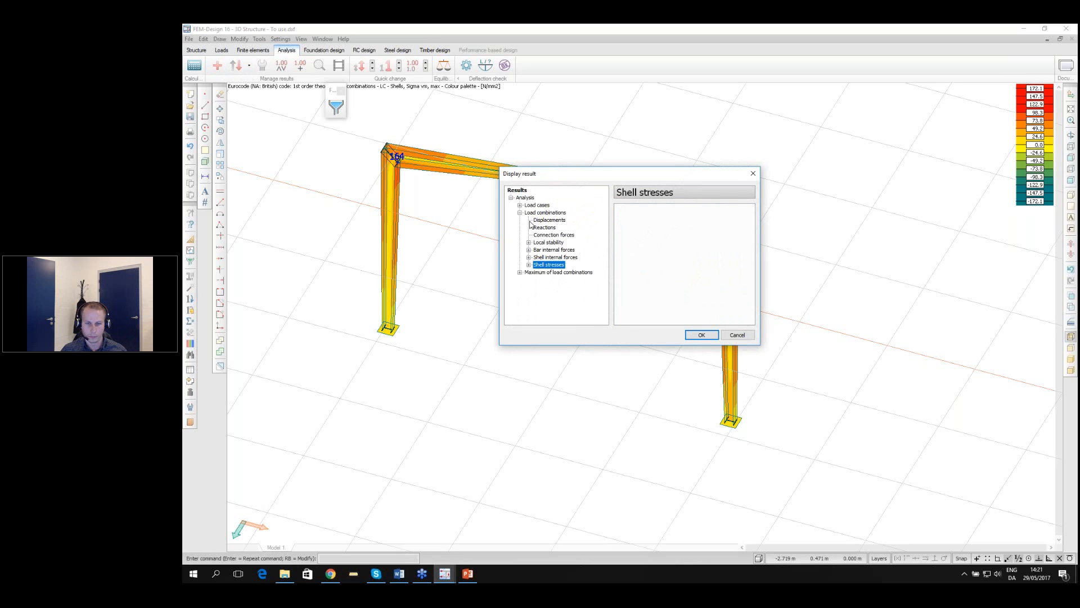
click(544, 228)
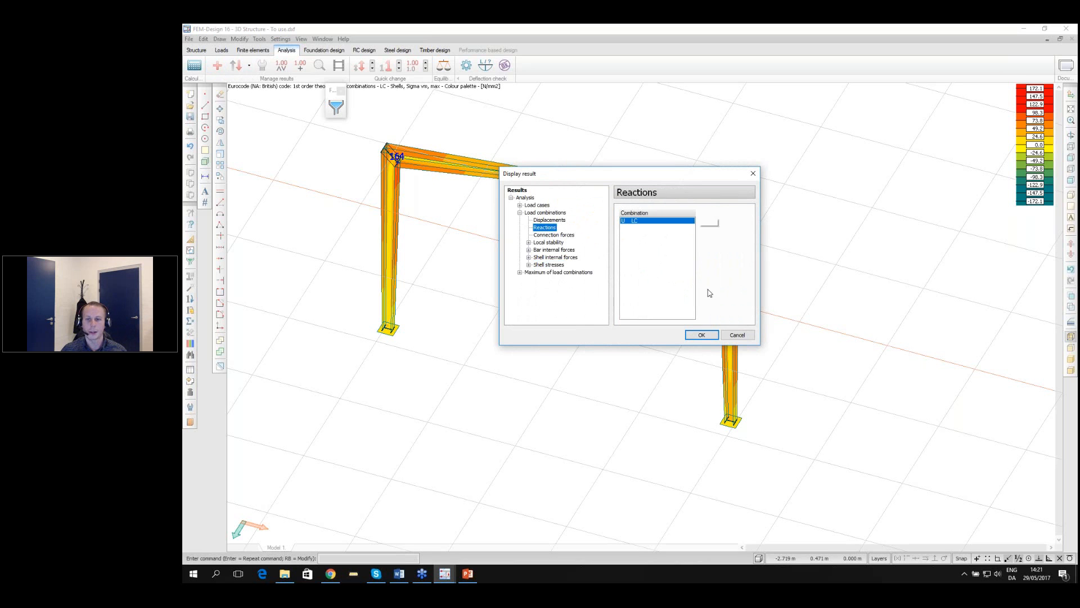
click(700, 335)
shift+middle_drag(593, 341, 593, 341)
drag(593, 341, 609, 374)
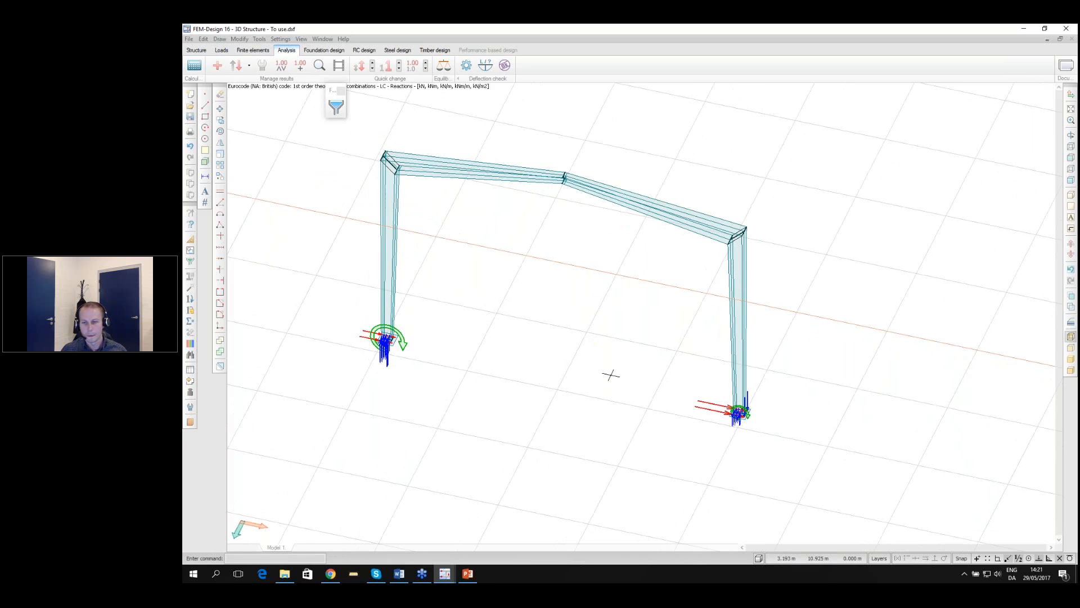
scroll(619, 375, up, 3)
scroll(622, 376, down, 2)
scroll(428, 326, up, 4)
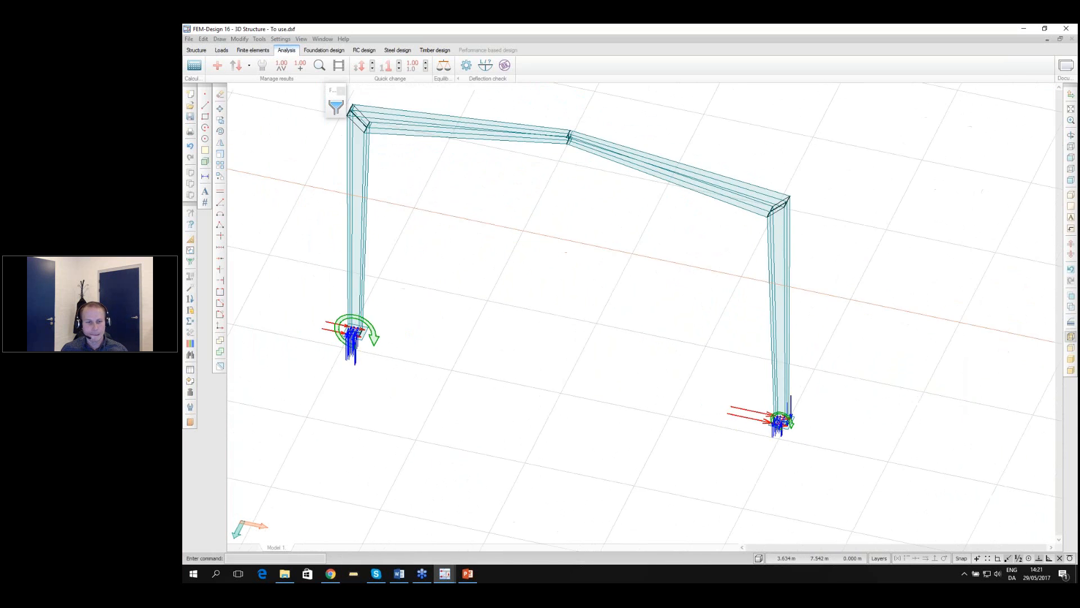
scroll(433, 329, down, 1)
scroll(473, 230, down, 2)
scroll(473, 231, up, 2)
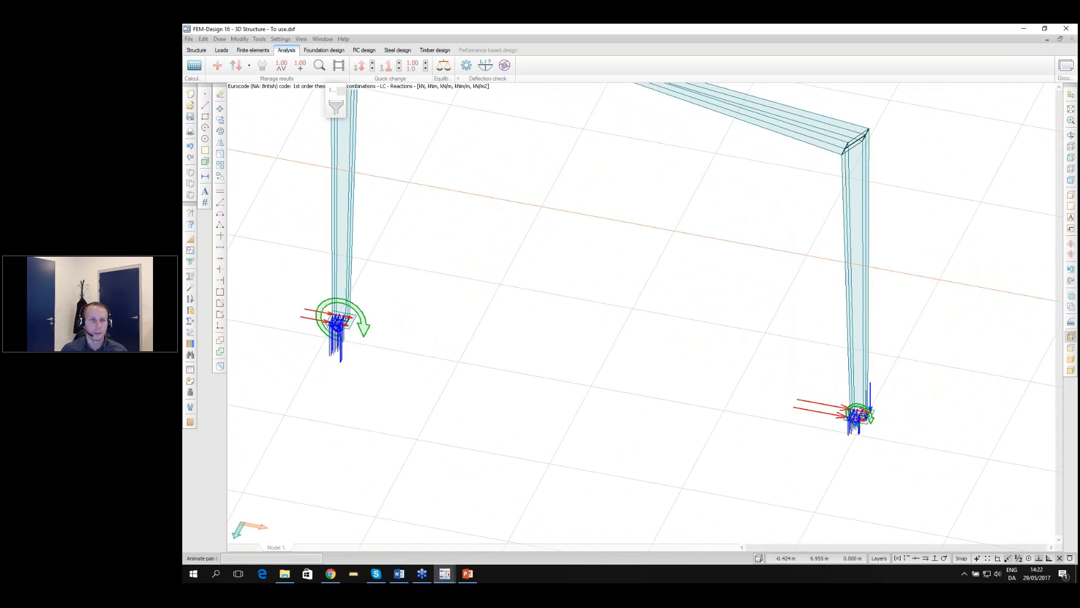
Switch off the point group moments, the line reaction components and the resultant force and moment components in the reaction display
click(262, 67)
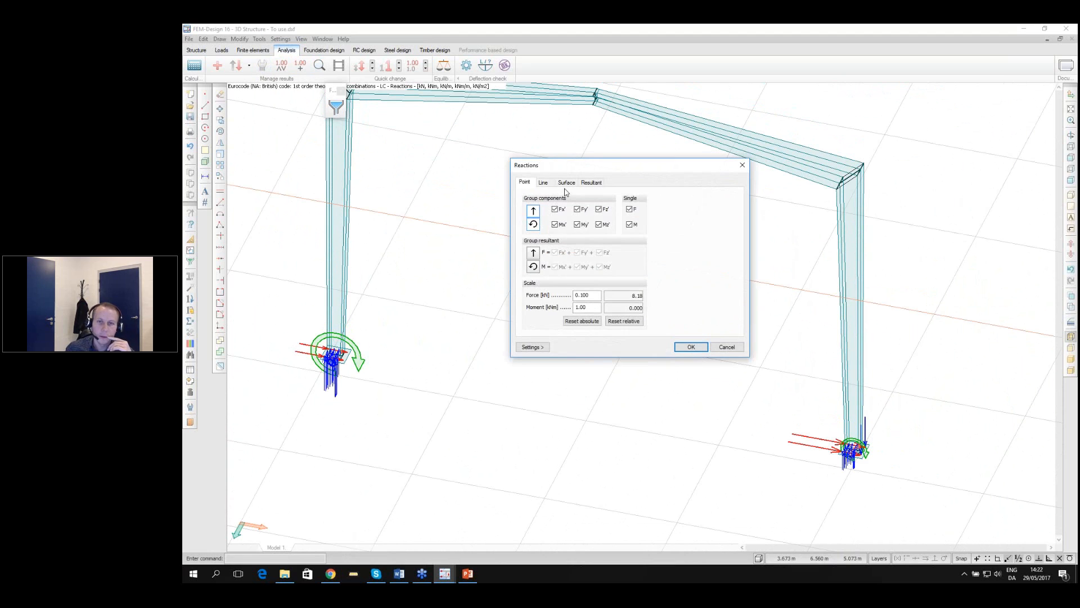
click(533, 224)
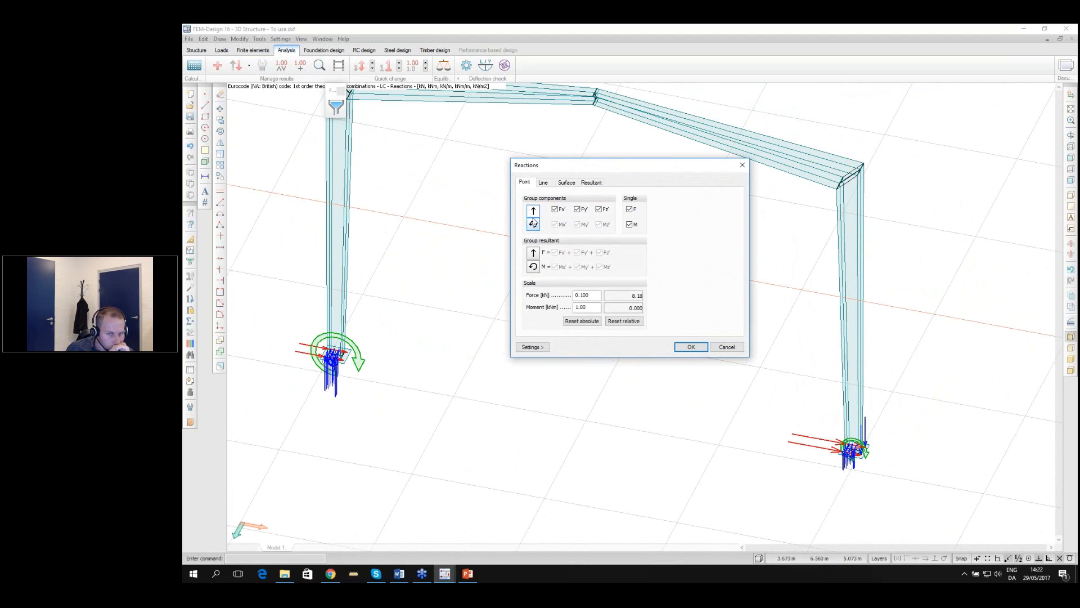
click(543, 183)
click(533, 211)
click(533, 224)
click(566, 182)
click(591, 183)
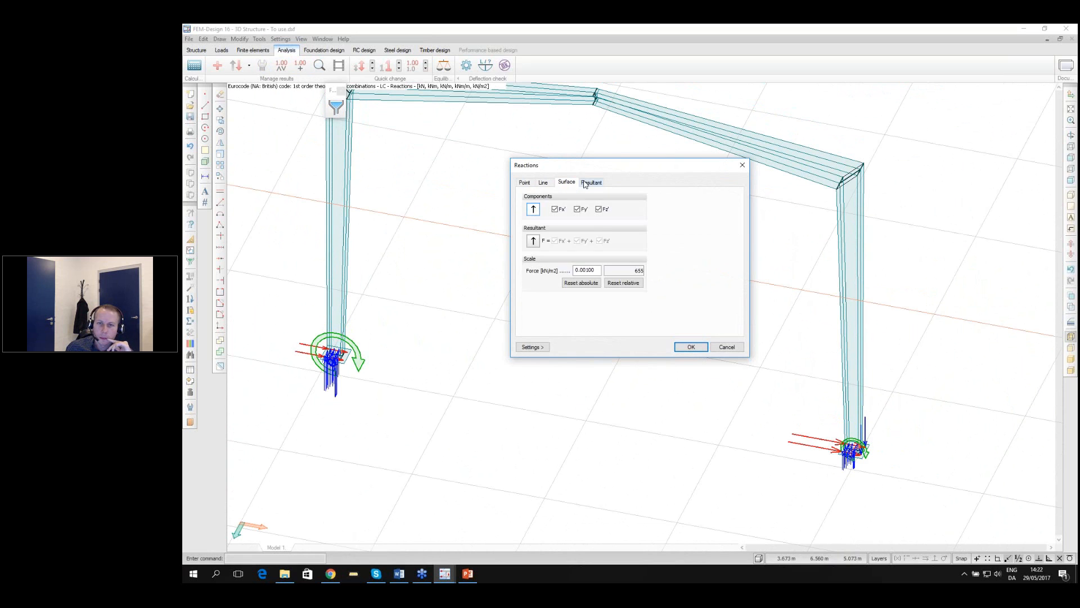
click(533, 225)
click(533, 211)
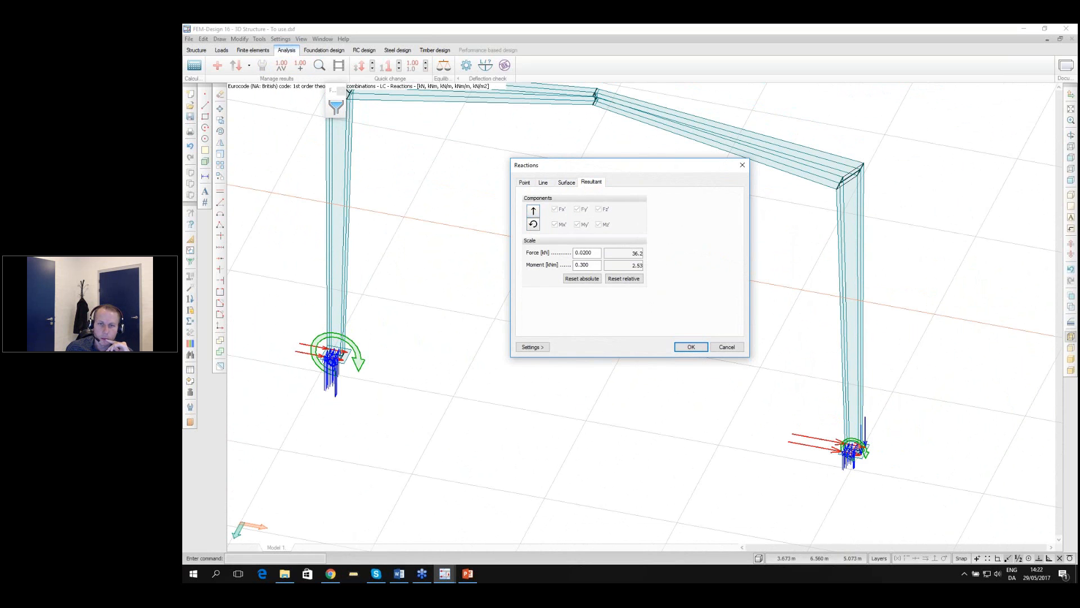
click(690, 348)
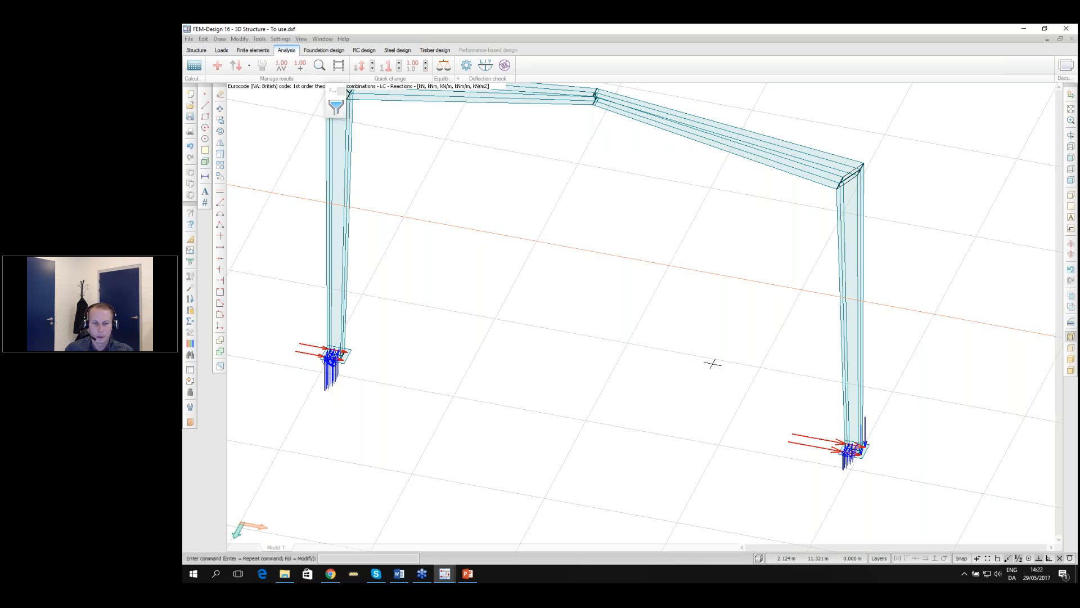
Examine the directions of the vertical and horizontal reaction arrows at both column bases, focusing on the uplift side of the right base
scroll(812, 422, up, 2)
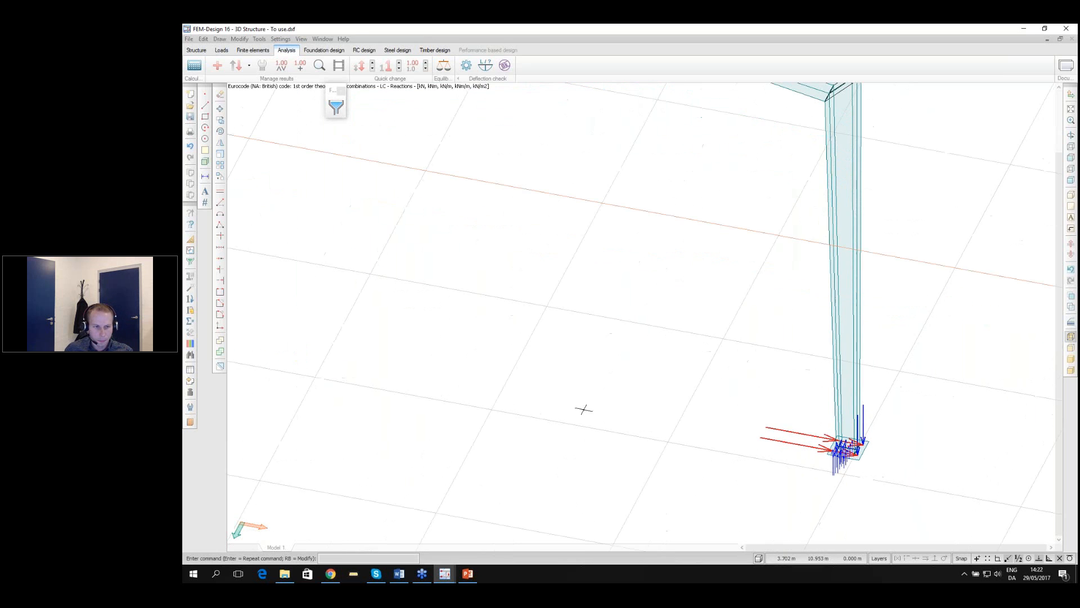
scroll(675, 394, down, 2)
middle_drag(236, 360, 401, 370)
scroll(401, 370, up, 2)
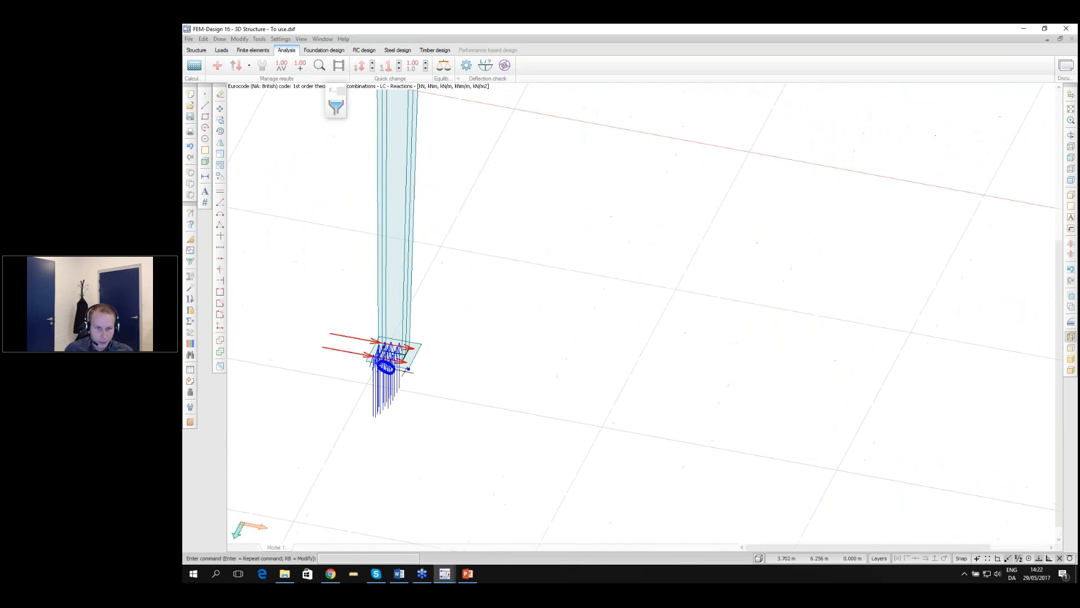
scroll(410, 365, down, 1)
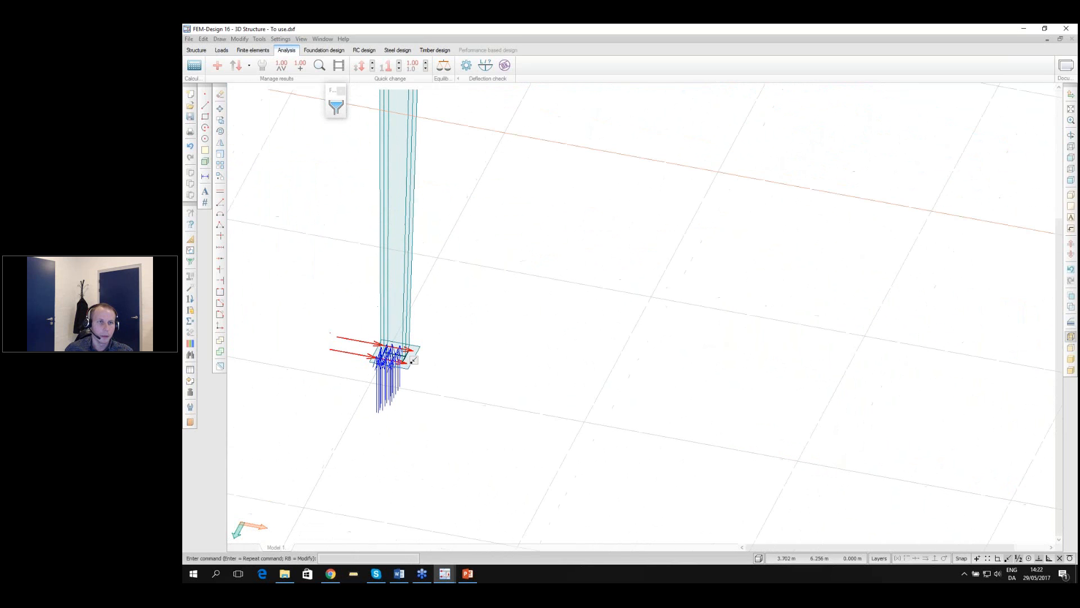
click(283, 66)
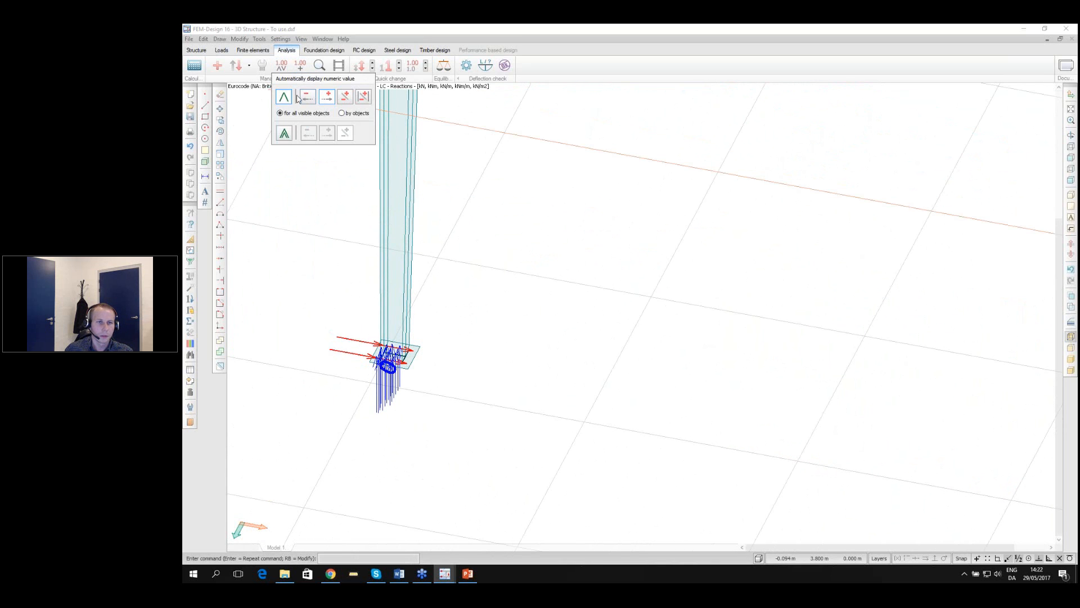
scroll(298, 185, down, 2)
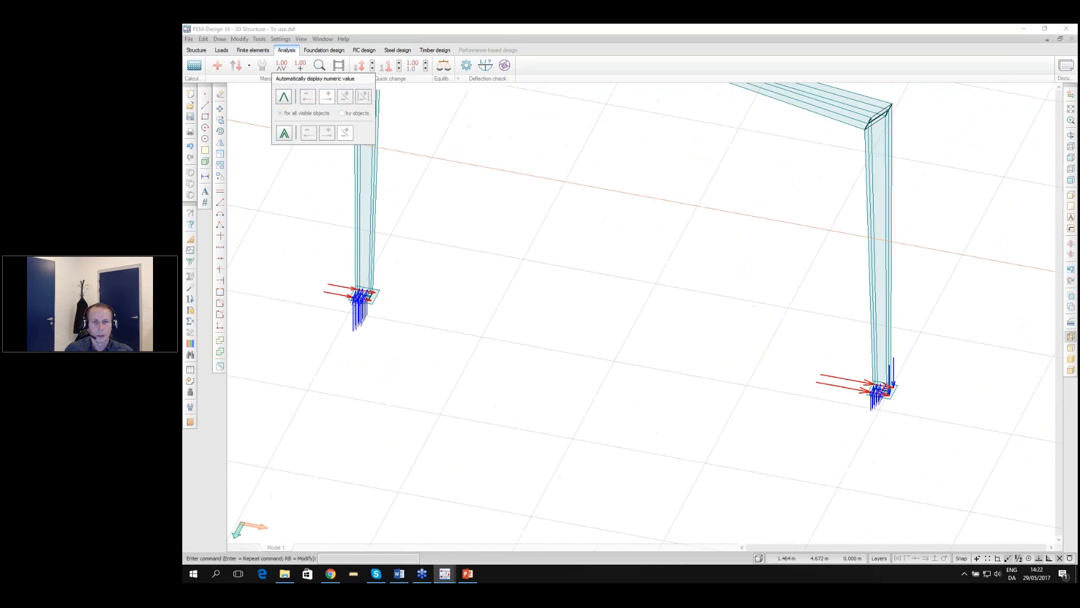
shift+middle_drag(849, 294, 860, 442)
scroll(928, 315, up, 2)
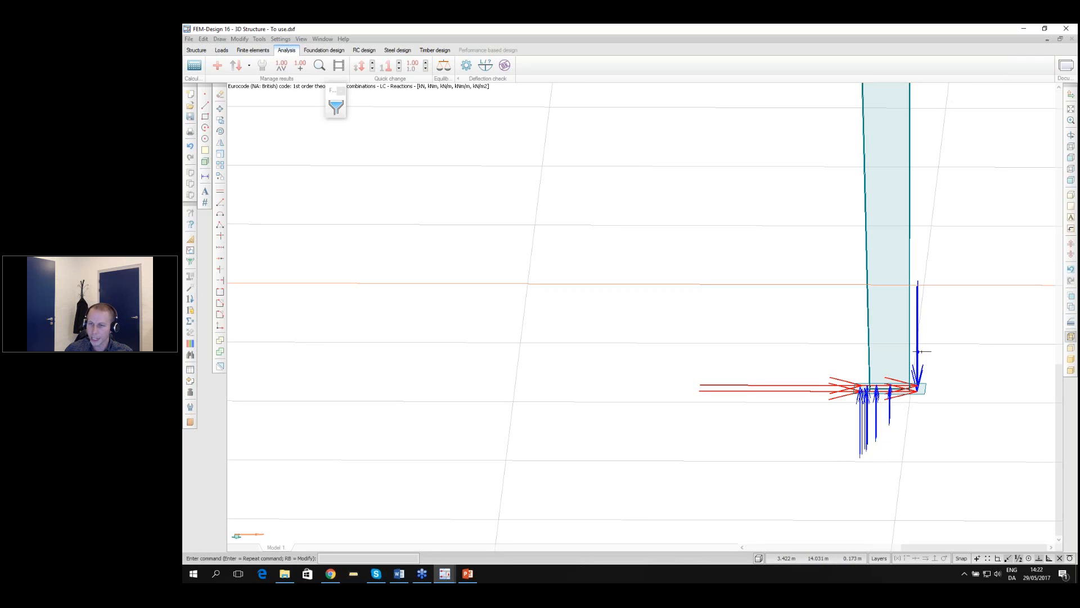
middle_drag(830, 417, 934, 310)
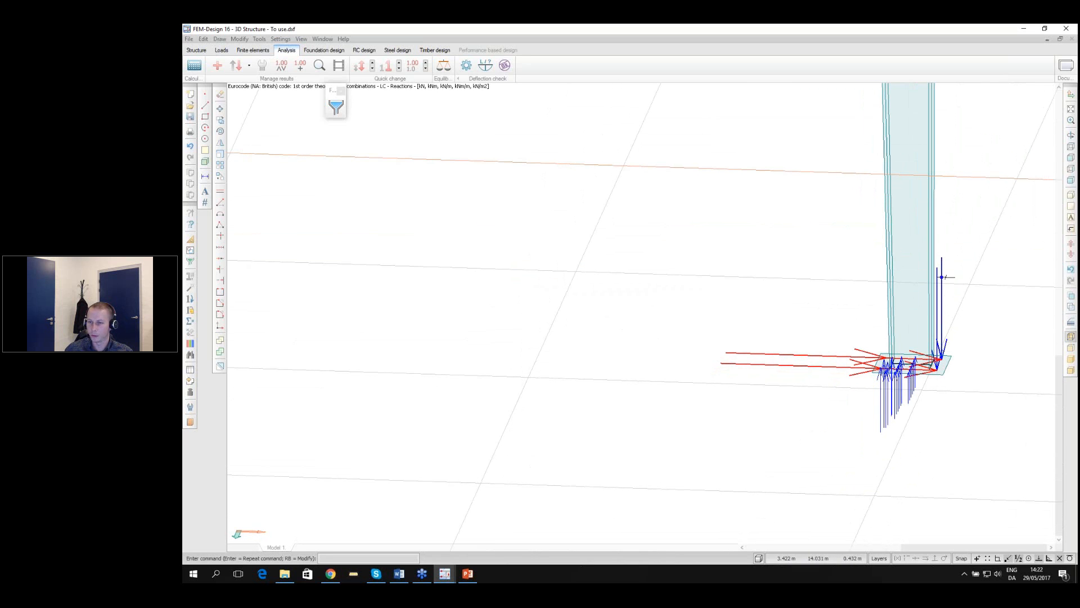
scroll(951, 346, up, 1)
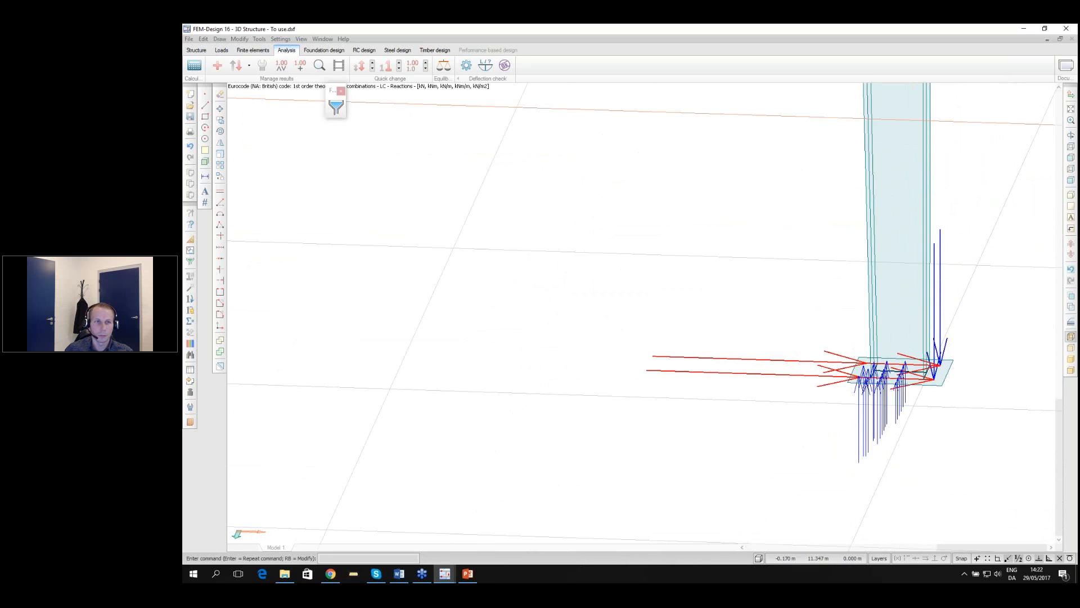
Add numeric values to the two downward-pointing vertical reactions at the outer edge of the right column base
click(300, 66)
click(940, 243)
click(935, 296)
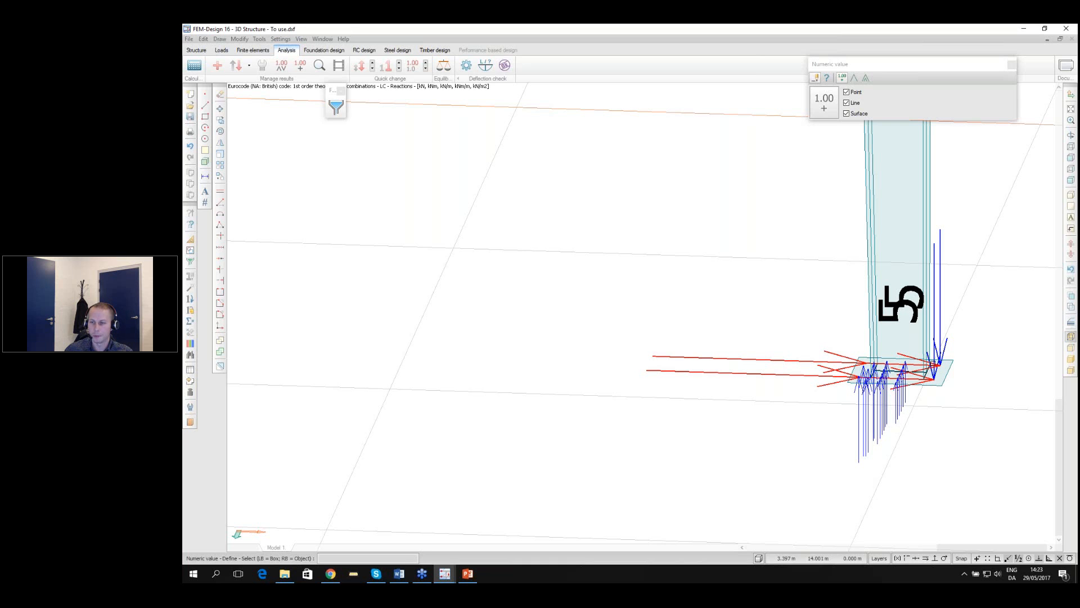
Add numeric values to the horizontal reactions at the right column base
scroll(901, 372, down, 2)
alt+middle_drag(900, 372, 871, 384)
scroll(794, 354, up, 2)
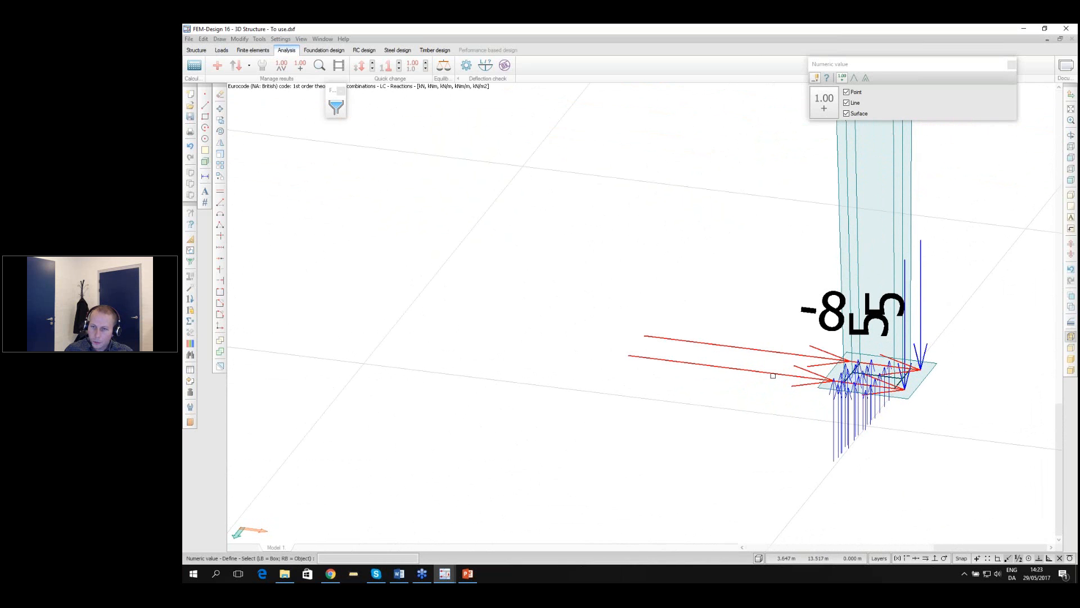
scroll(826, 381, down, 5)
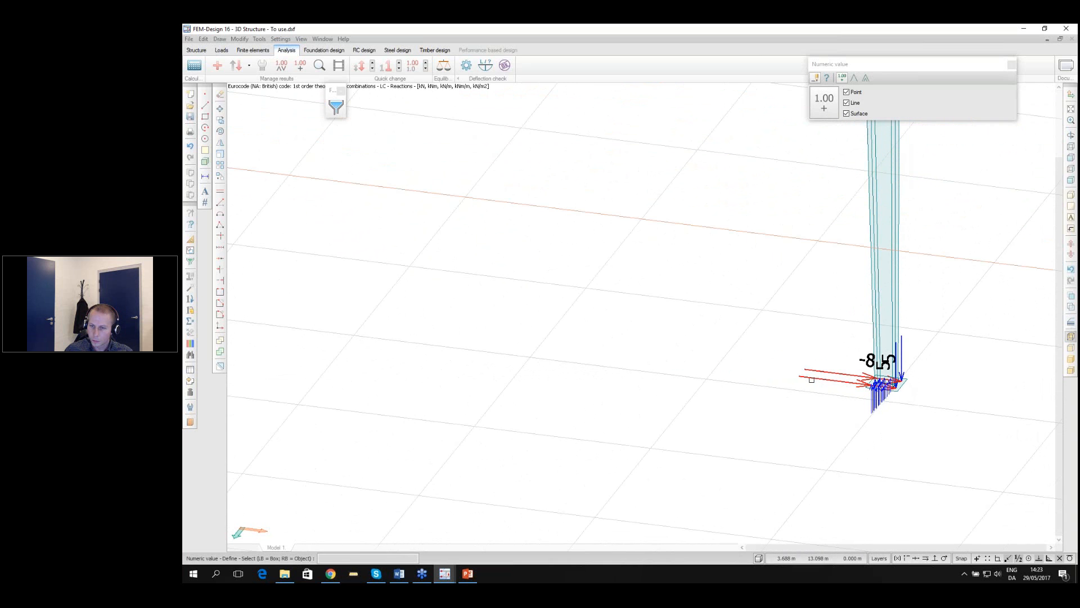
click(811, 378)
Examine the labelled reactions and vertical arrow pattern at the right column base and compare them with the left base
scroll(821, 380, up, 1)
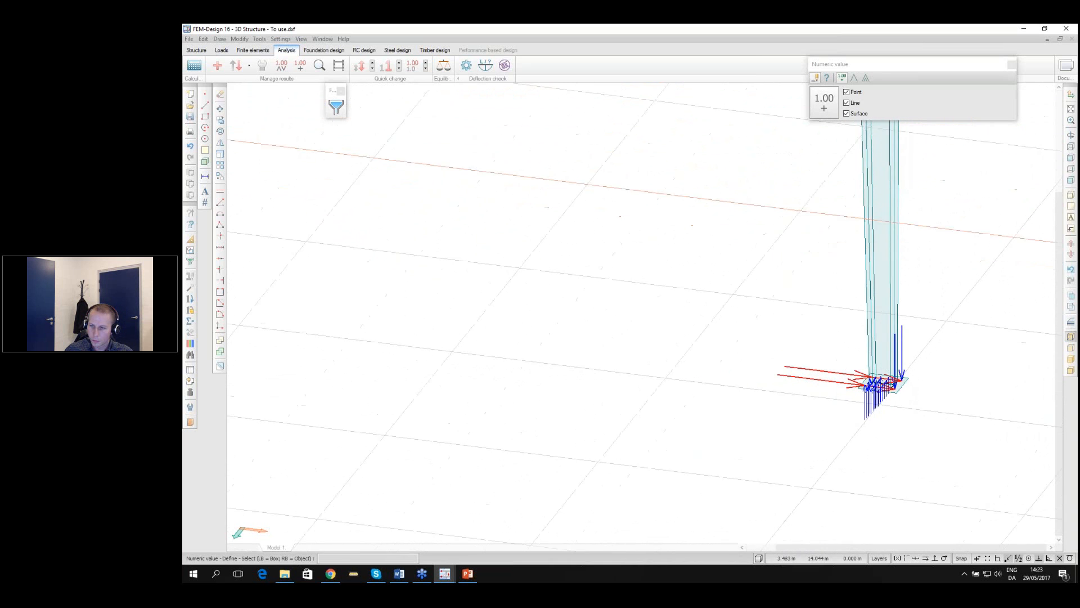
scroll(826, 378, down, 1)
middle_drag(800, 323, 828, 417)
scroll(824, 419, down, 2)
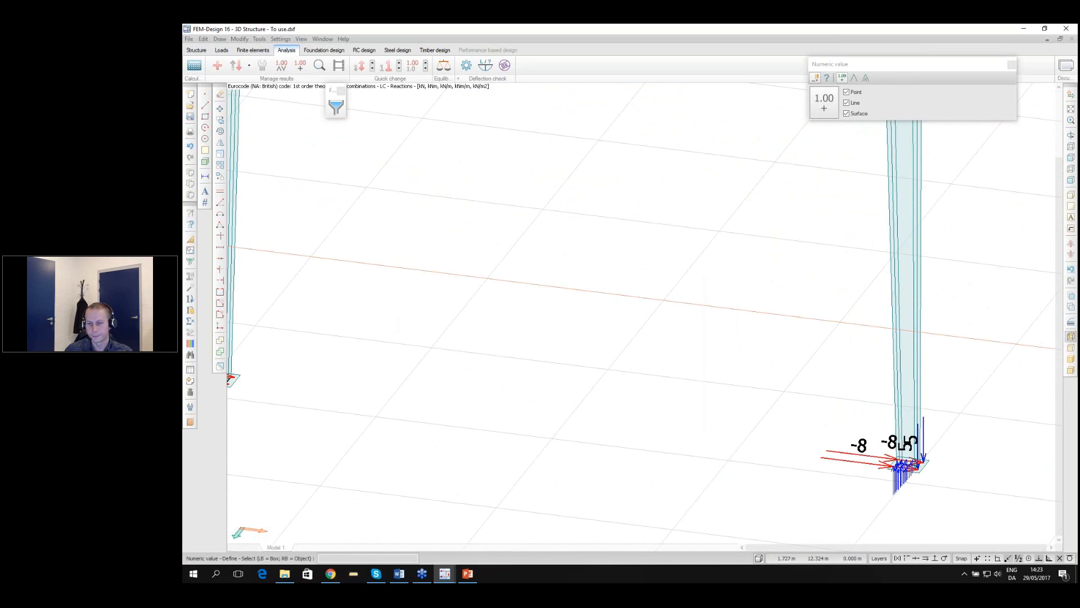
scroll(822, 383, down, 2)
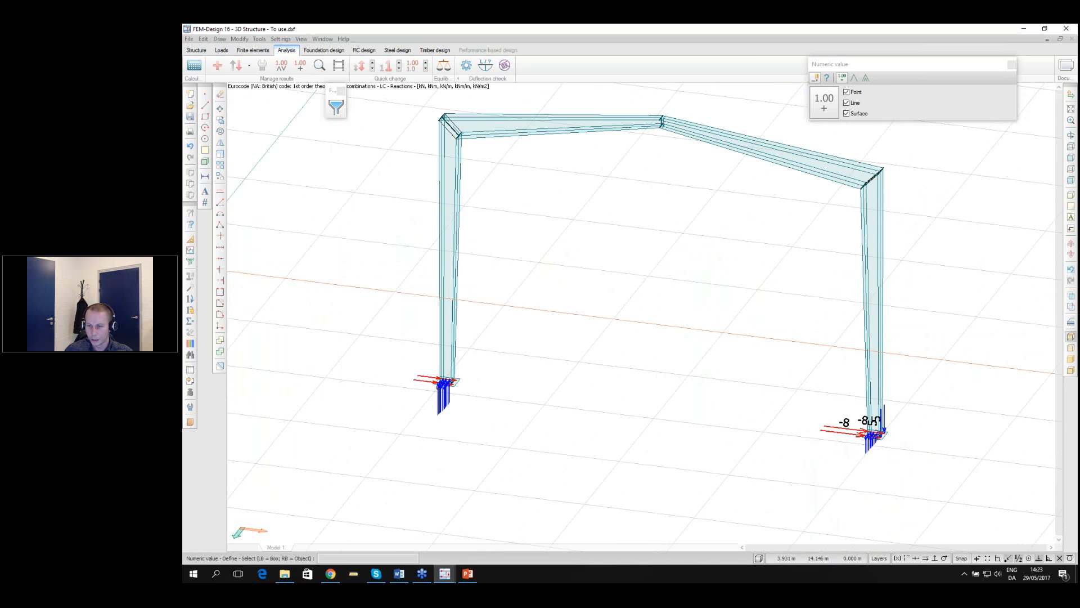
scroll(869, 427, up, 5)
scroll(858, 405, down, 3)
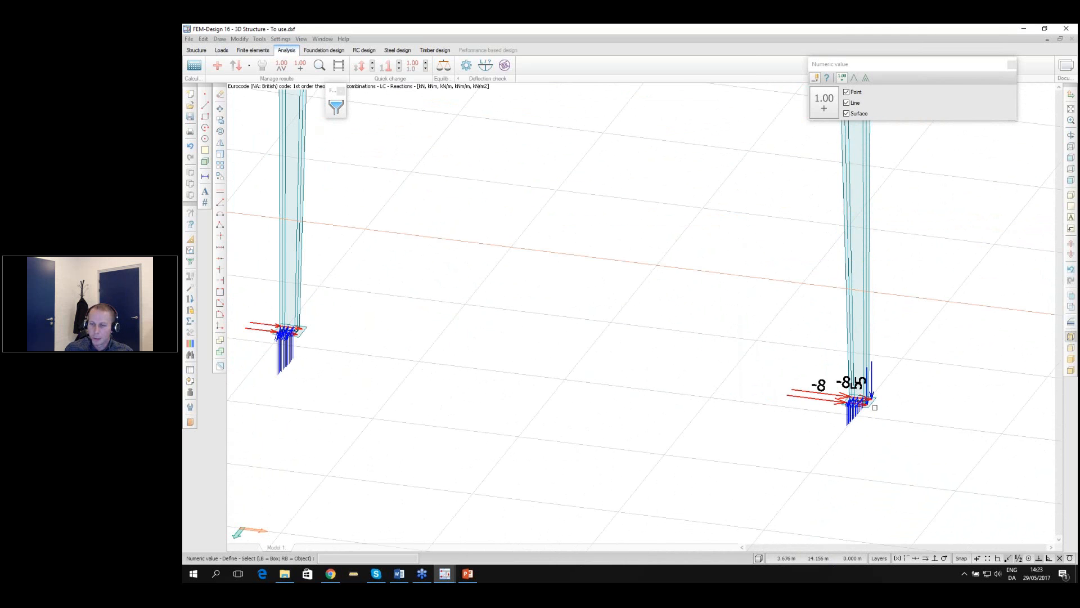
middle_drag(904, 390, 925, 374)
scroll(850, 406, up, 4)
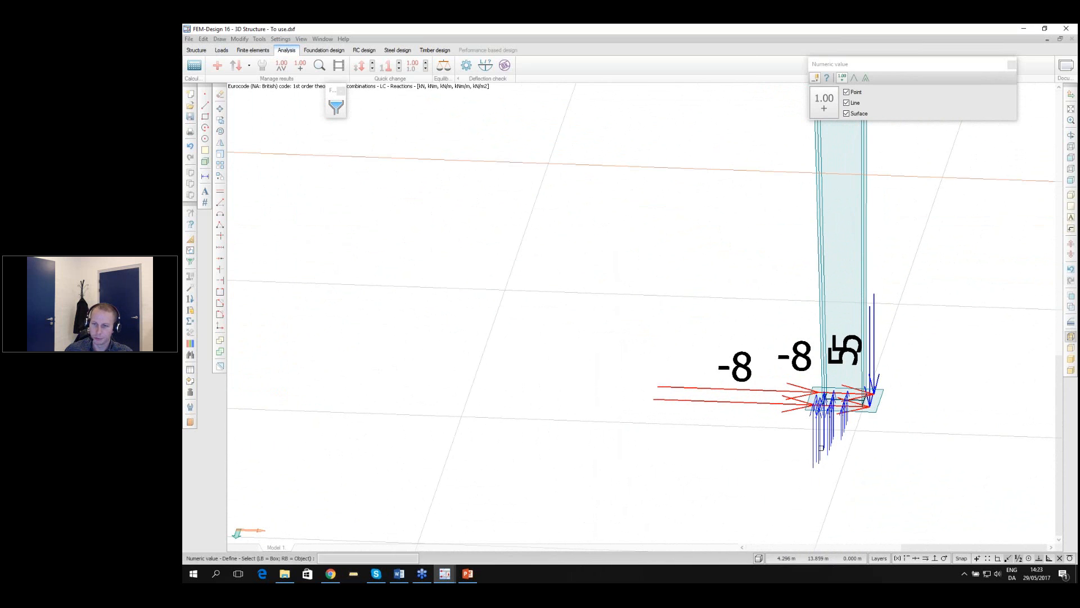
middle_drag(828, 430, 793, 445)
scroll(793, 445, down, 3)
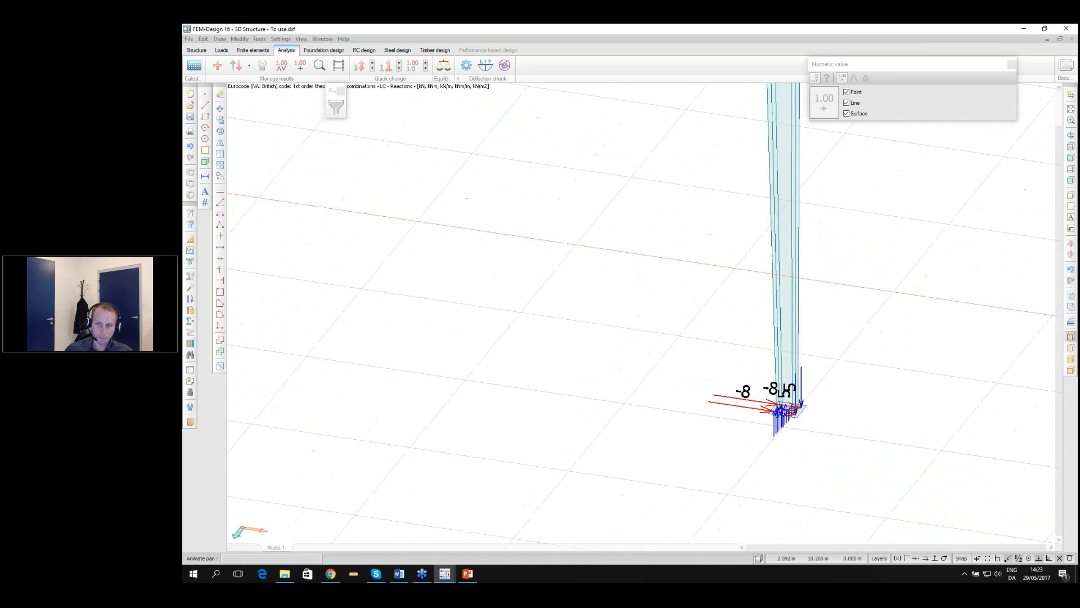
scroll(576, 366, down, 3)
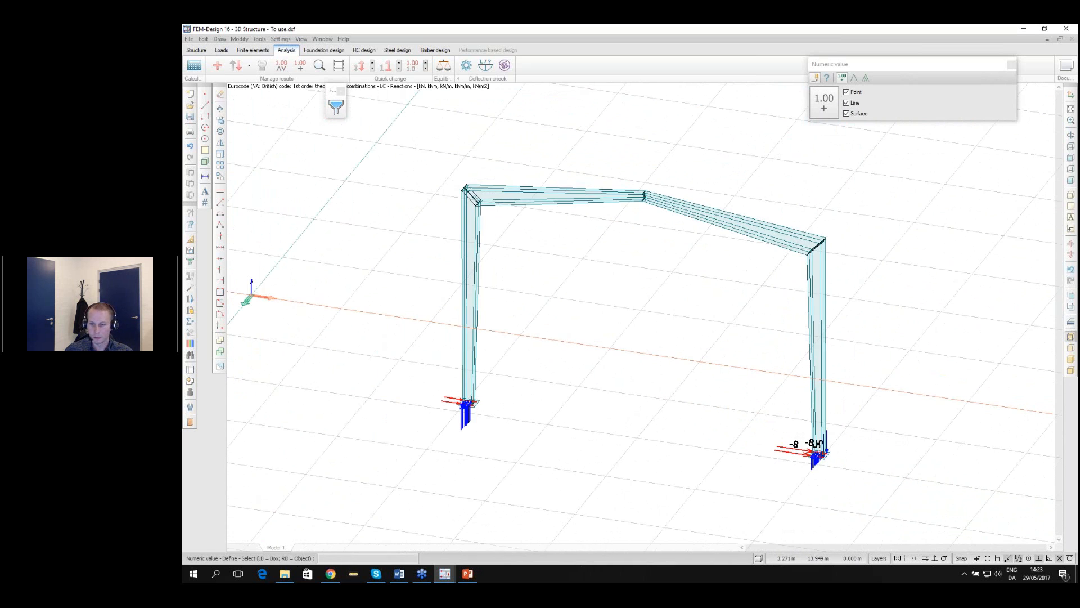
scroll(827, 459, up, 5)
scroll(810, 456, down, 5)
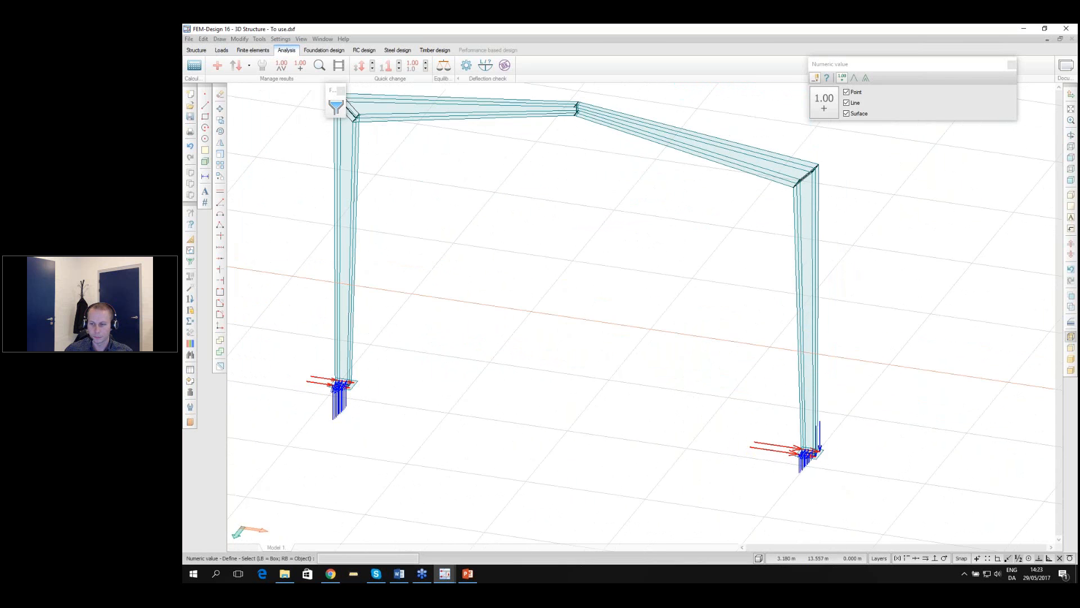
middle_drag(615, 314, 636, 323)
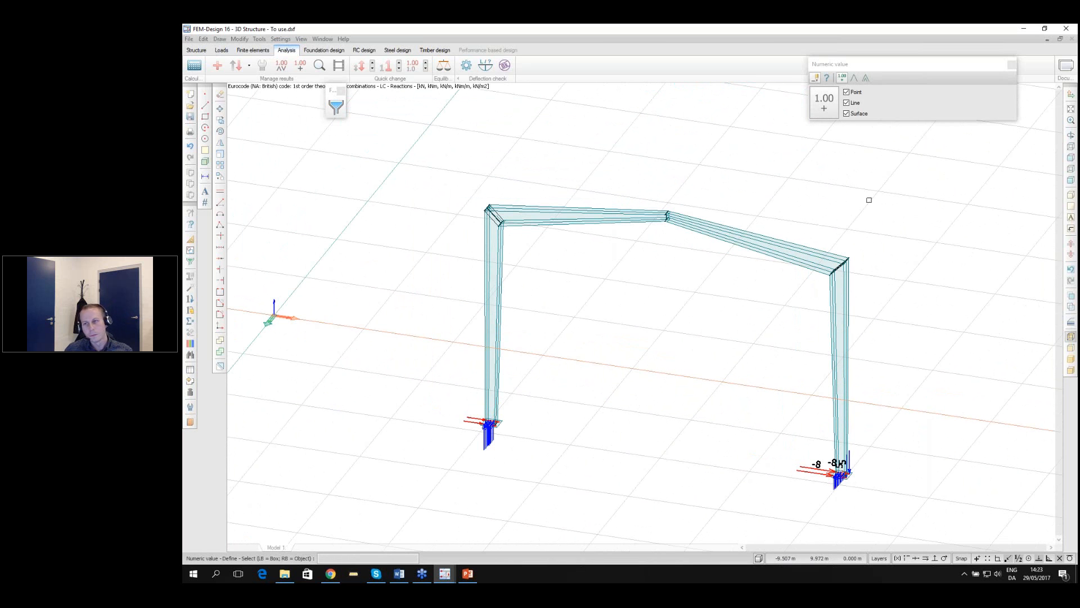
Move the Numeric value window up, away from the frame model
click(859, 65)
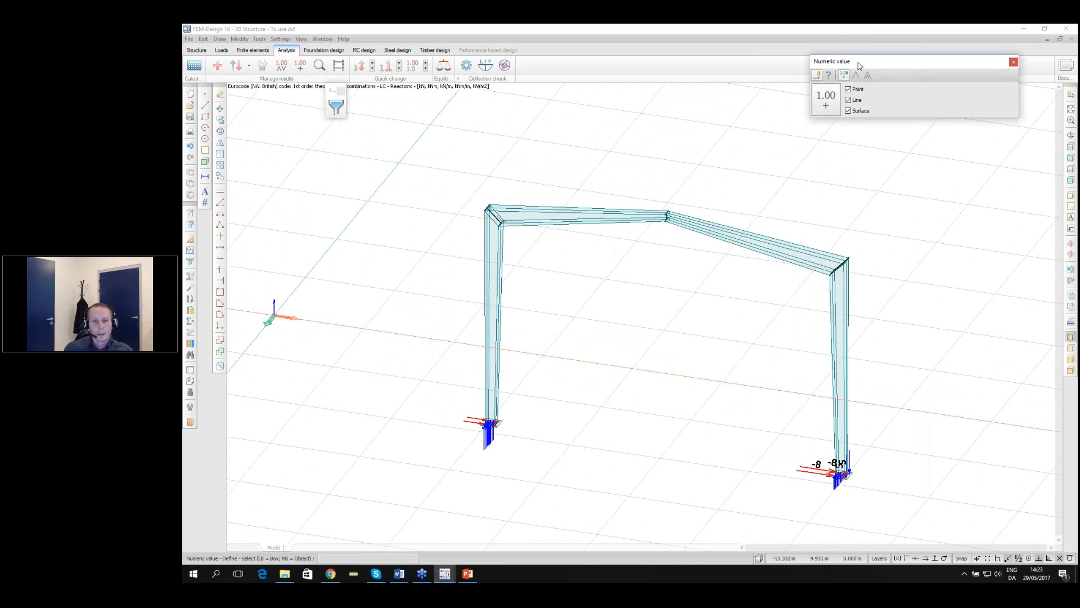
drag(859, 64, 868, 33)
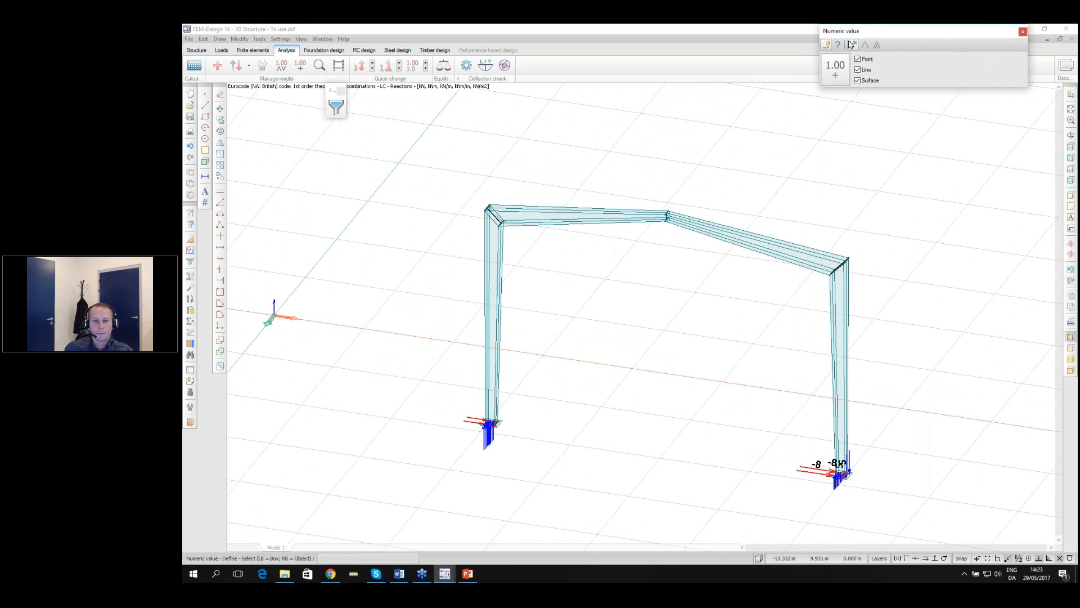
scroll(494, 220, up, 3)
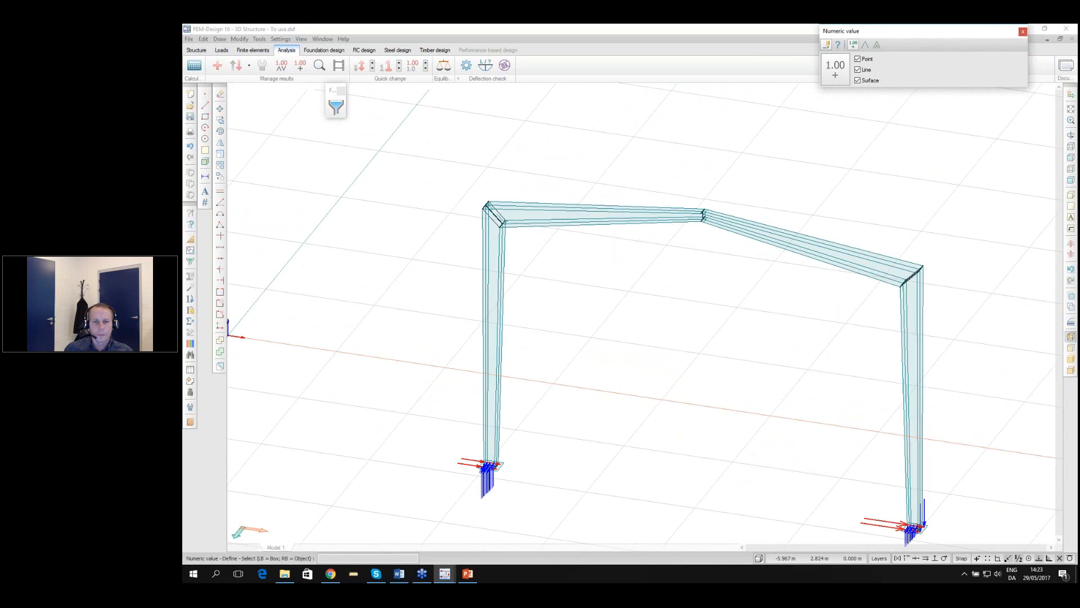
scroll(593, 191, down, 1)
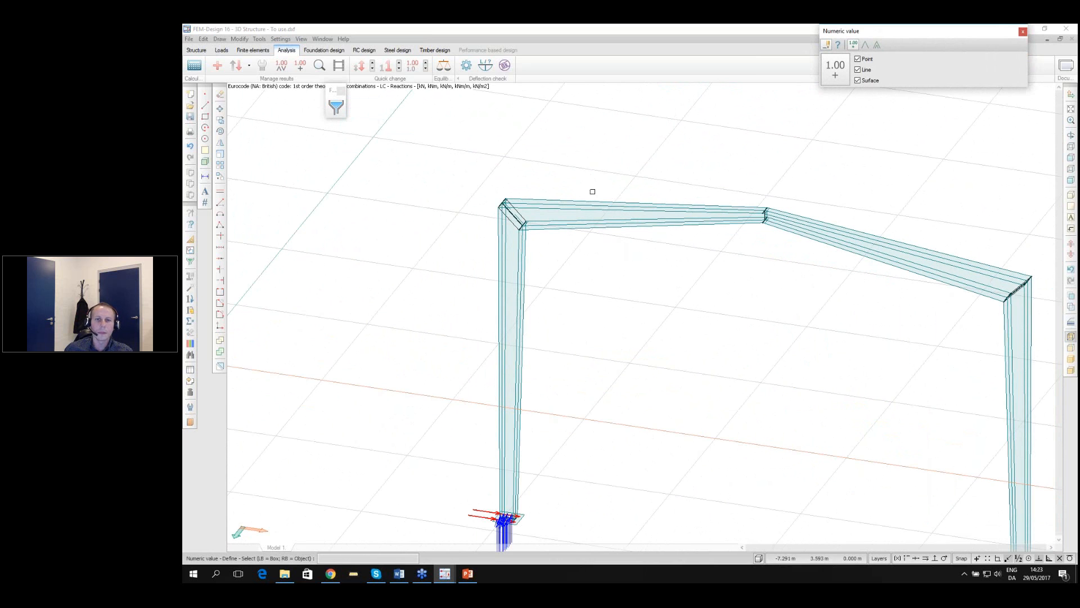
Display the connection forces for load combination LC and frame the joint between the left column and rafter
middle_drag(563, 191, 453, 218)
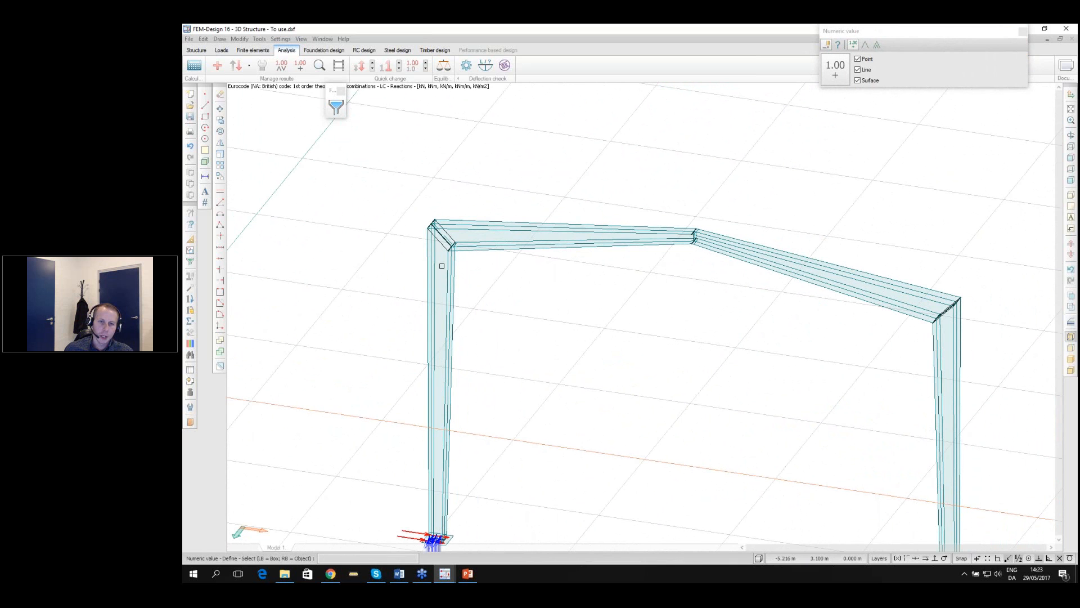
scroll(451, 216, up, 2)
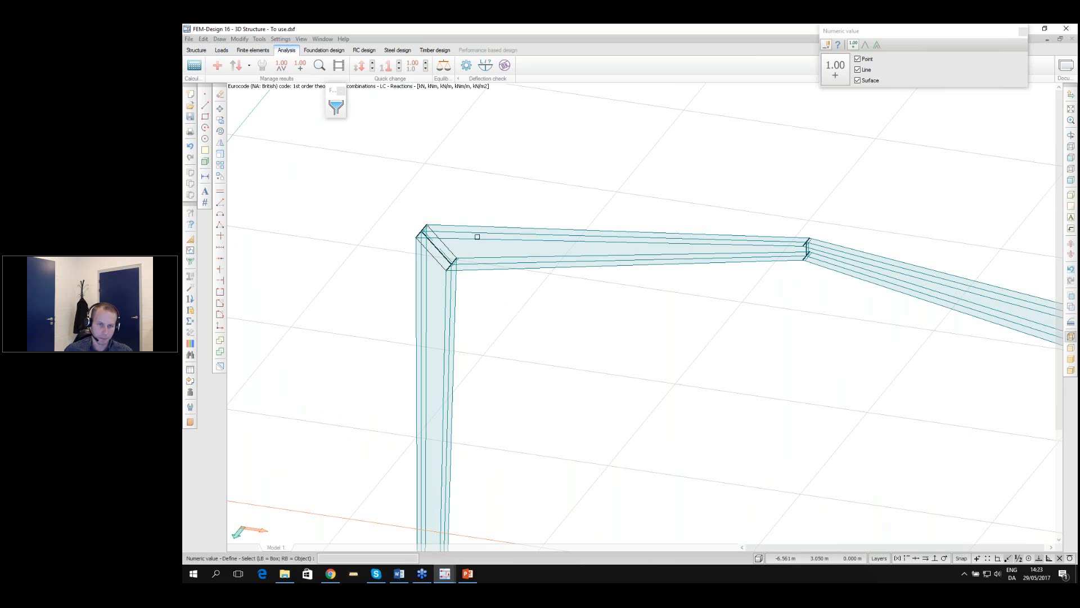
scroll(426, 227, up, 2)
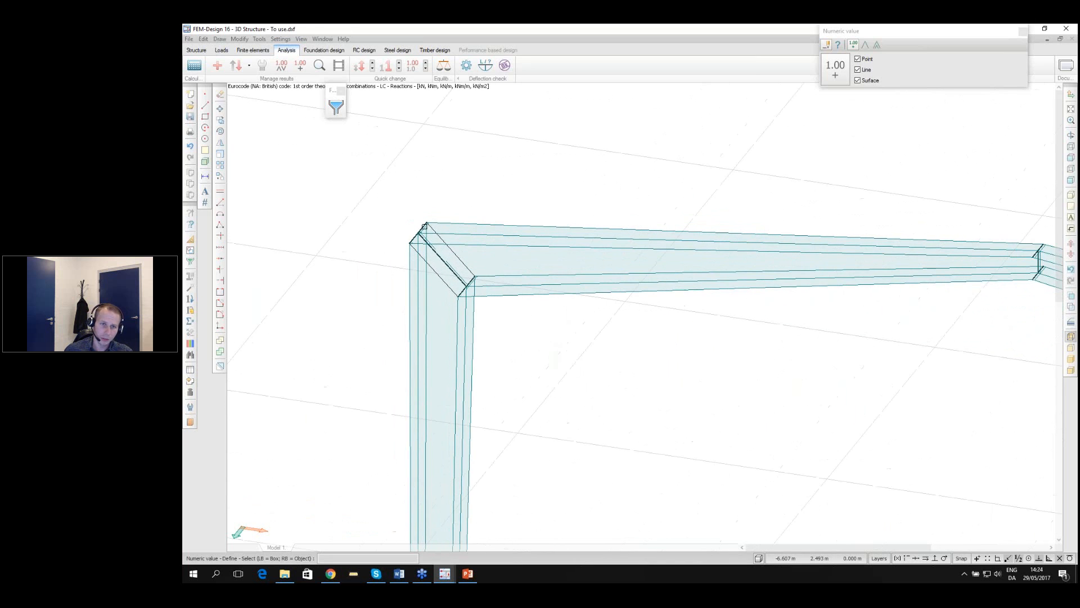
scroll(420, 212, down, 1)
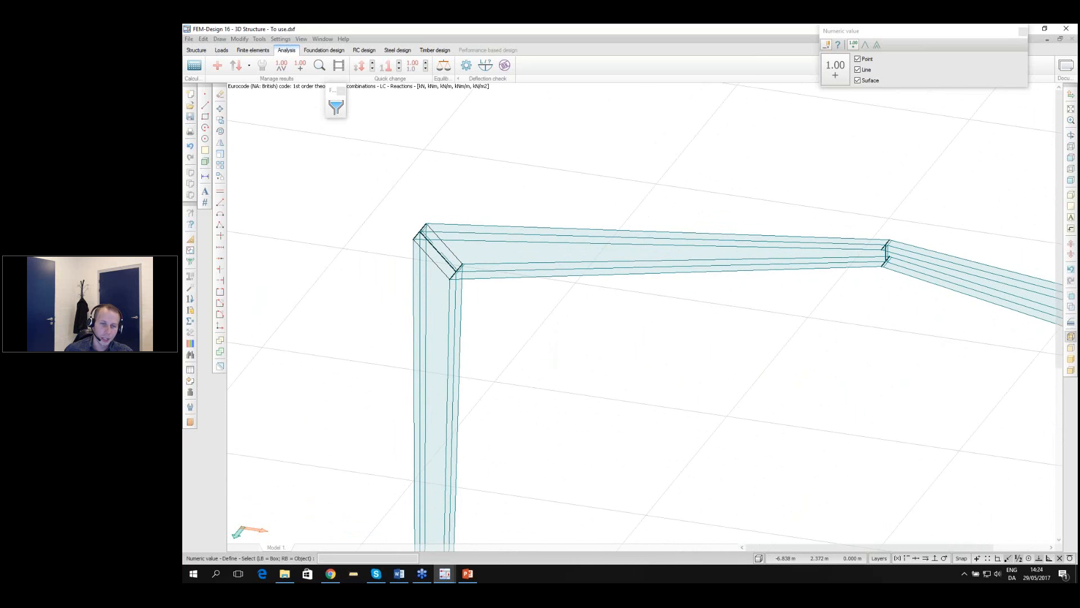
scroll(421, 231, down, 1)
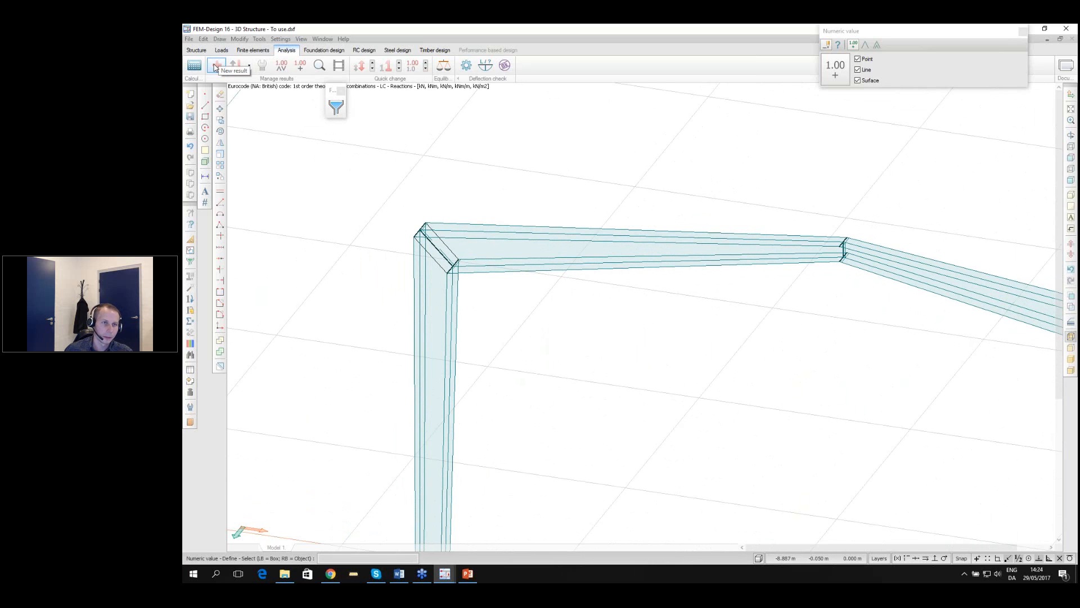
click(216, 66)
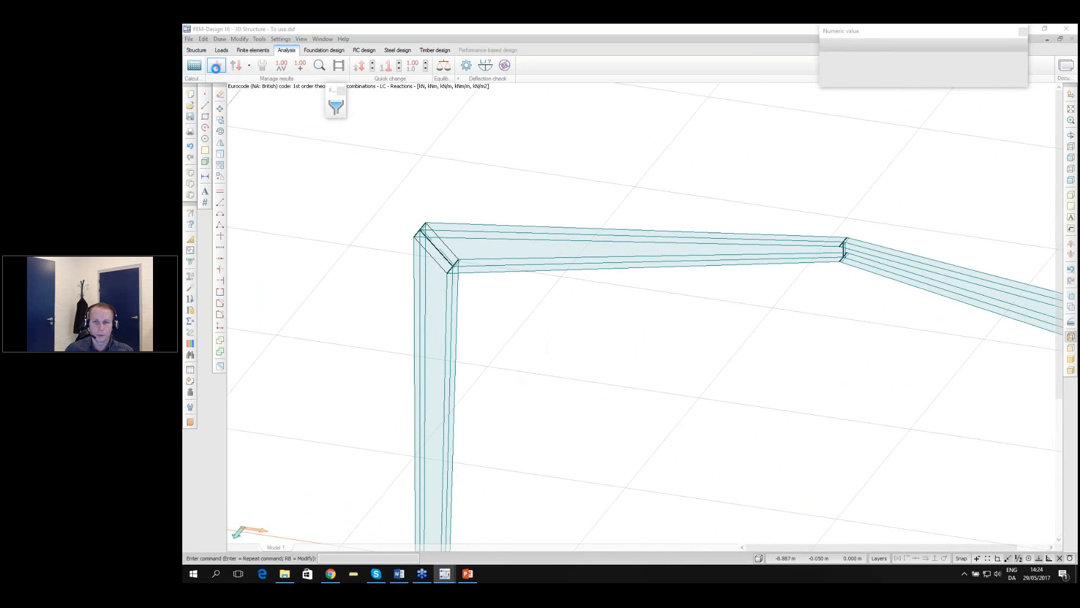
click(567, 235)
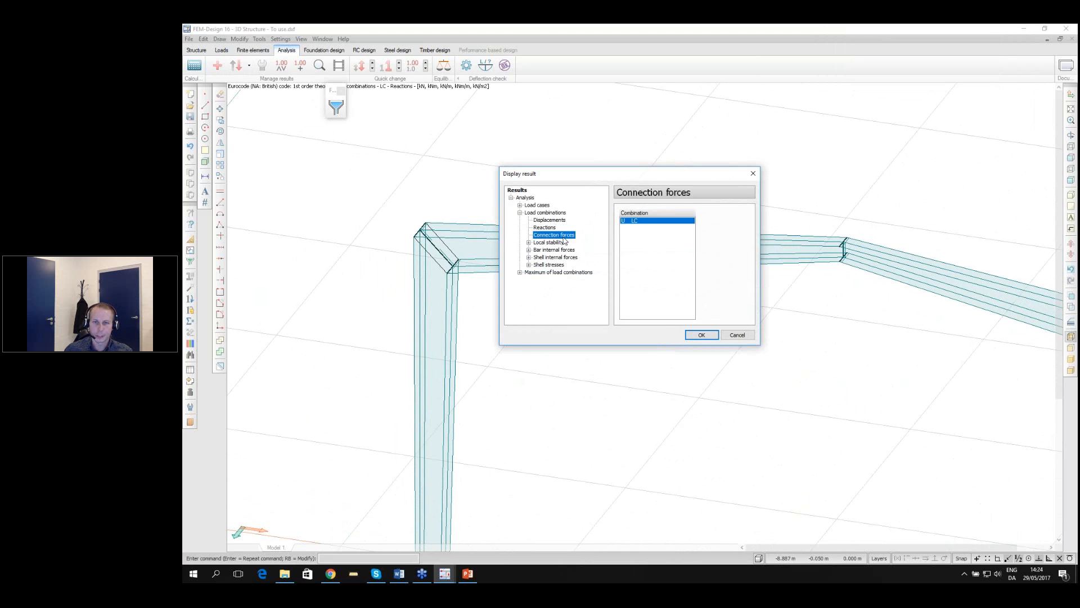
click(701, 335)
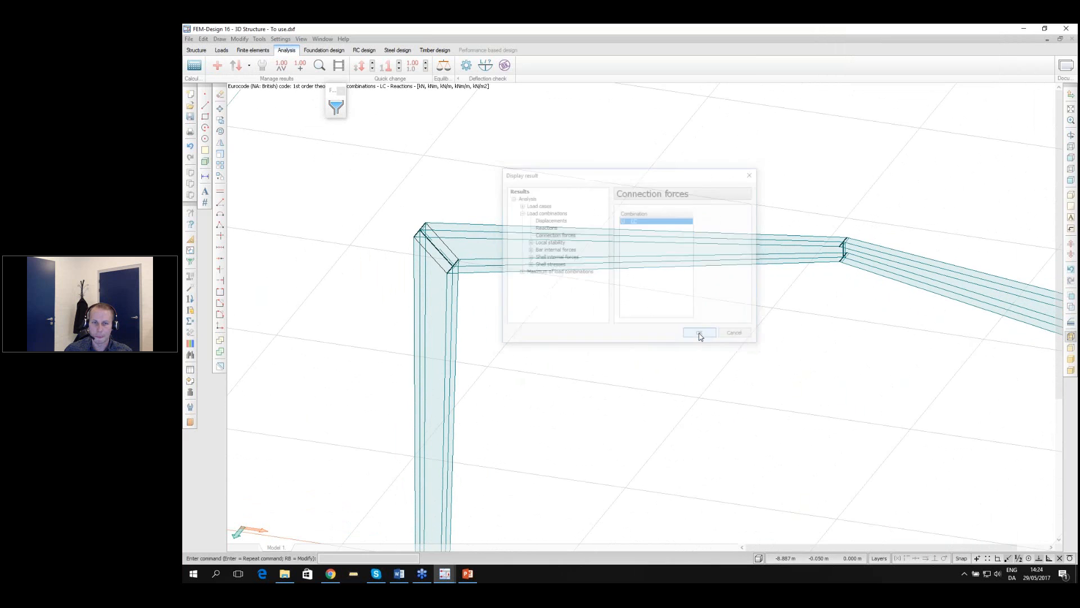
scroll(512, 194, down, 2)
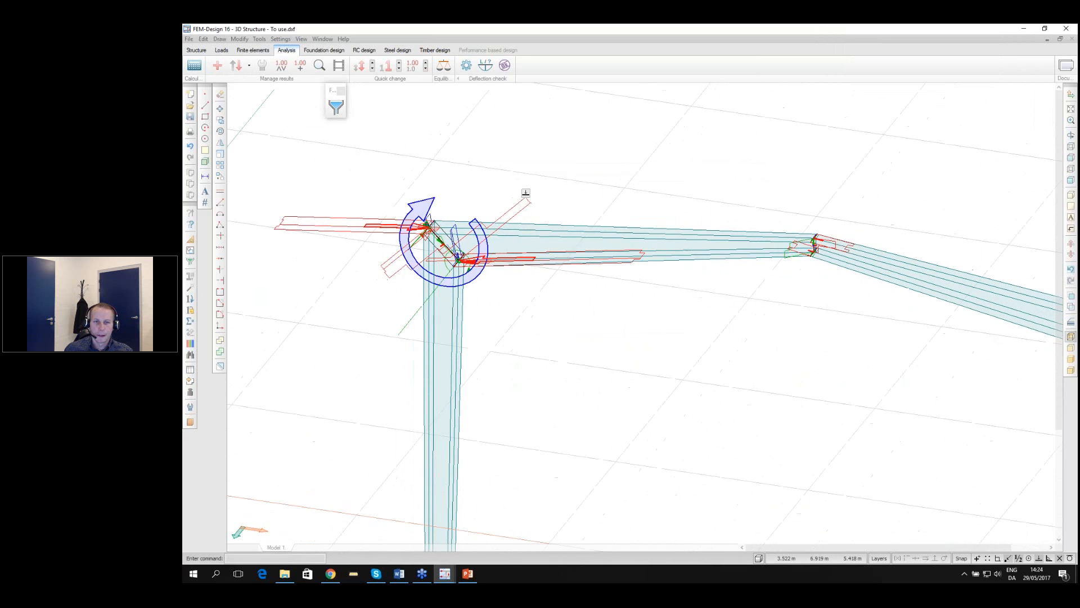
scroll(512, 197, up, 3)
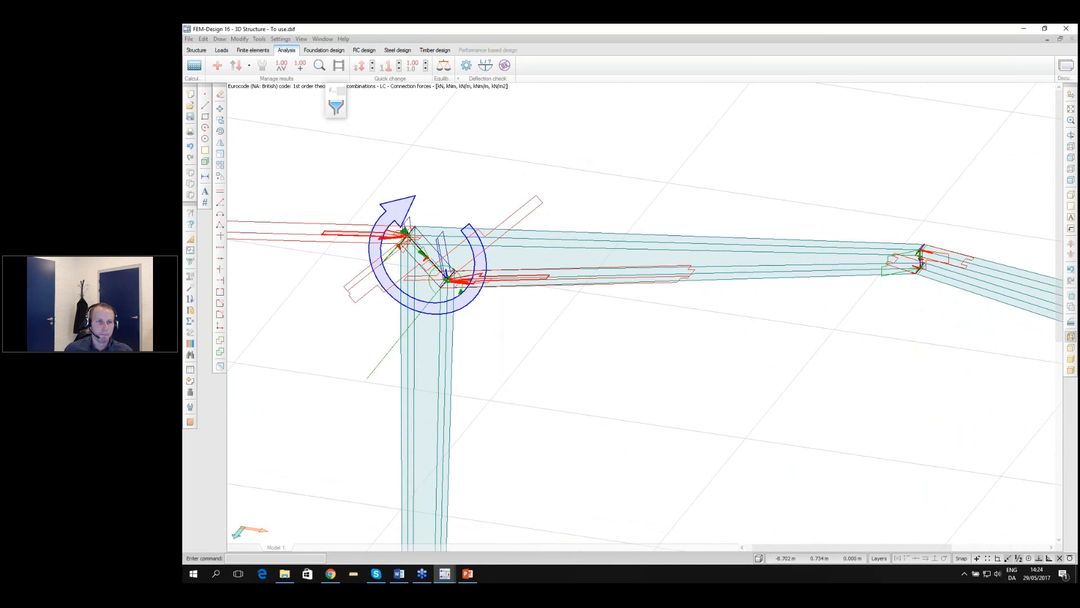
Turn off the moment components of the line connection forces and of the resultants, keeping the force components displayed
click(262, 67)
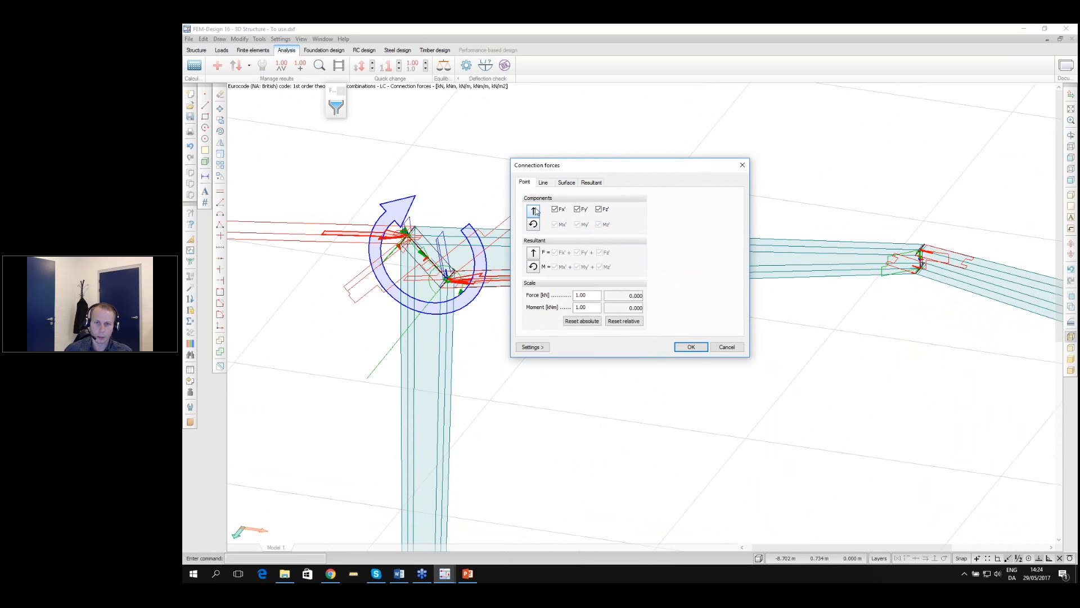
click(543, 183)
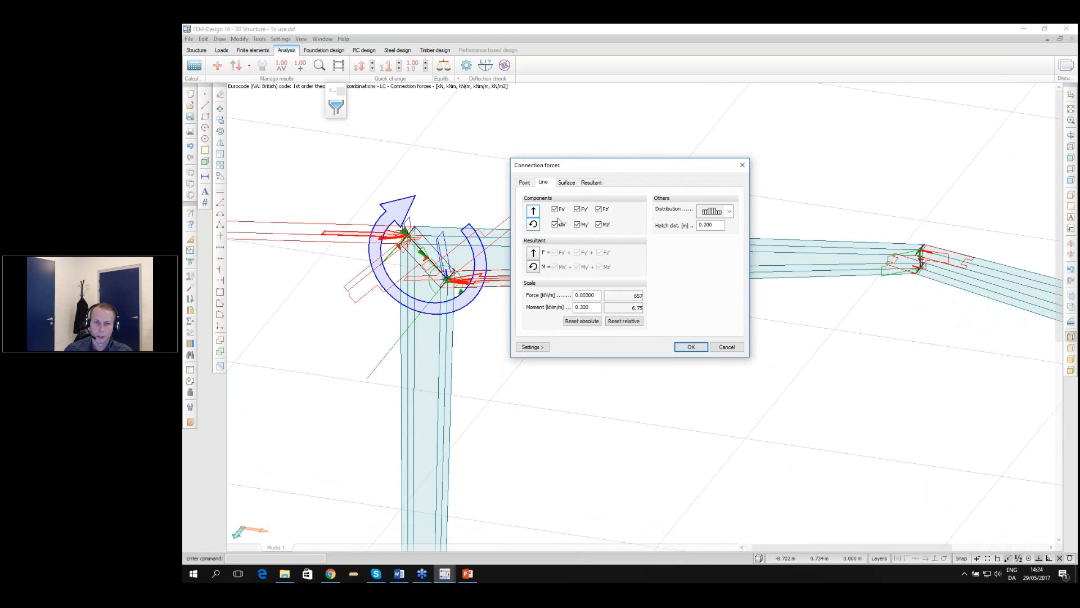
click(541, 224)
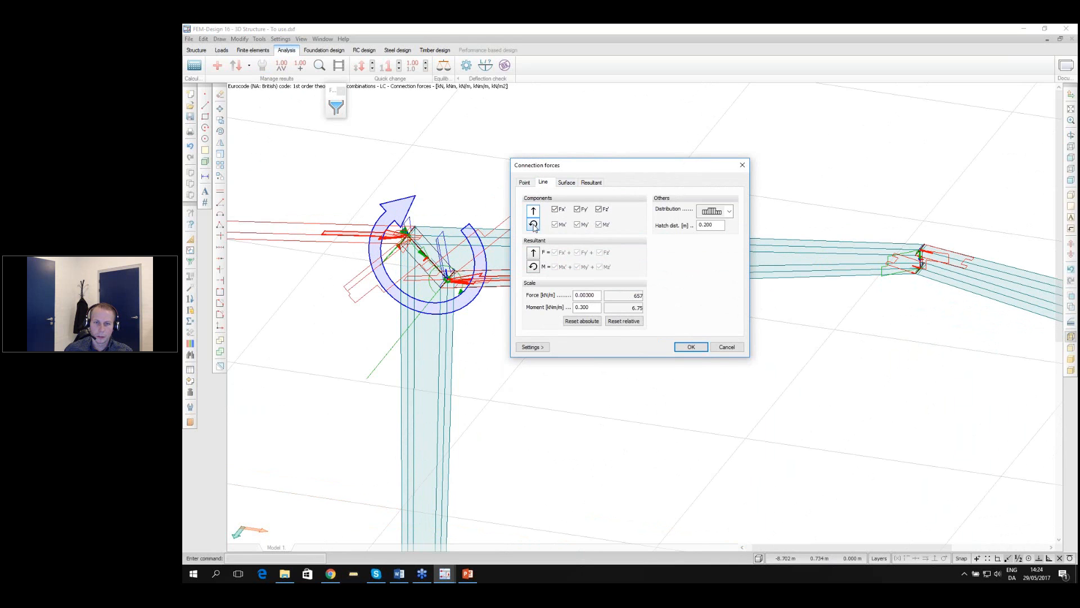
click(567, 183)
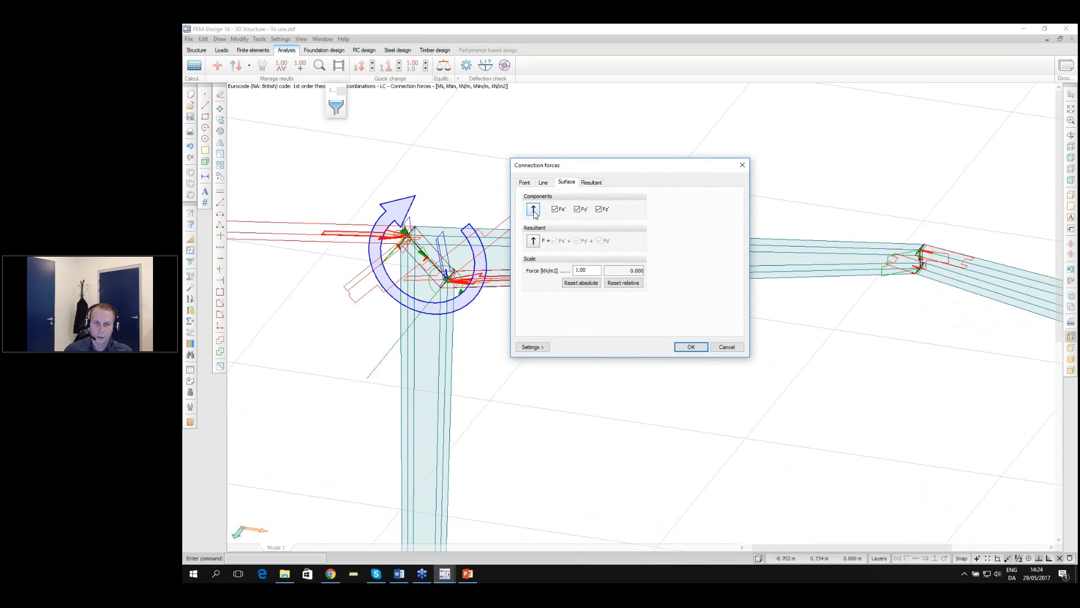
click(593, 185)
click(535, 225)
click(687, 345)
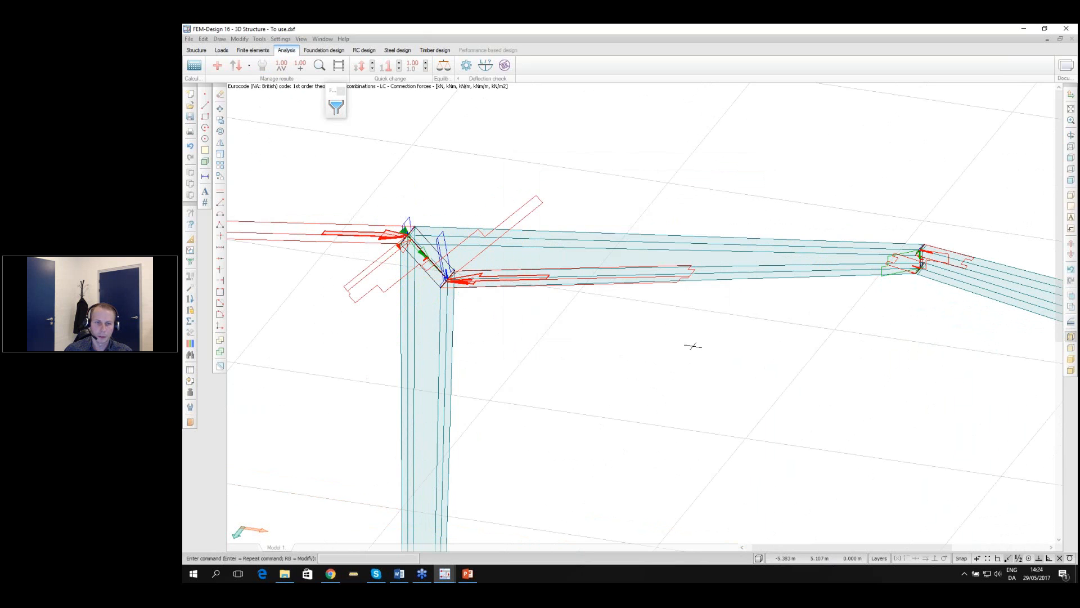
Open the detailed result diagrams for the line connection at the left column-to-rafter joint
middle_drag(694, 345, 437, 233)
scroll(438, 234, down, 1)
scroll(471, 258, up, 3)
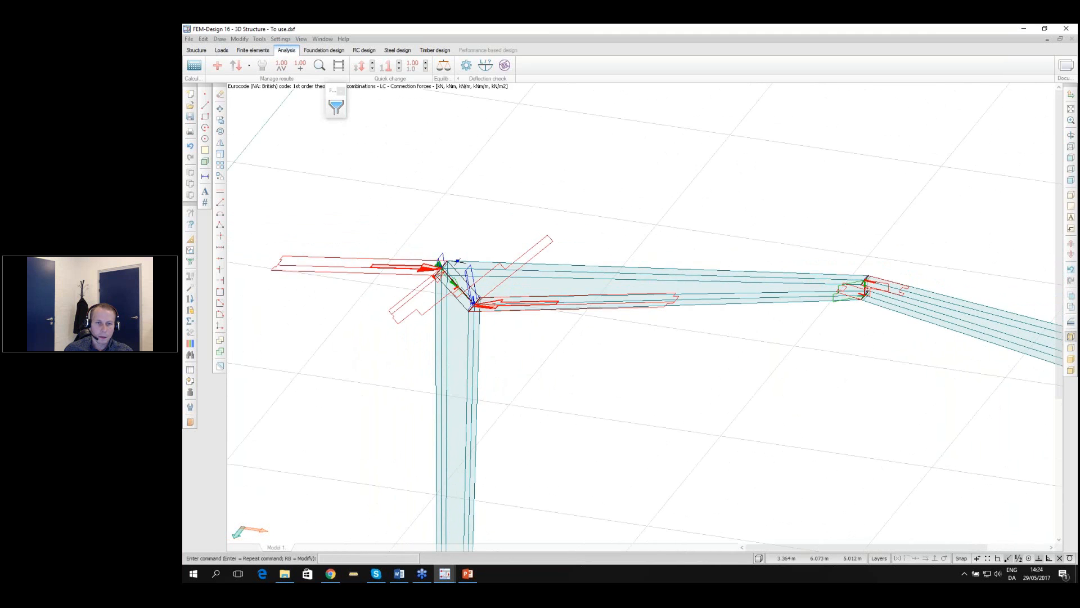
scroll(470, 258, up, 2)
scroll(461, 254, down, 2)
scroll(450, 248, up, 3)
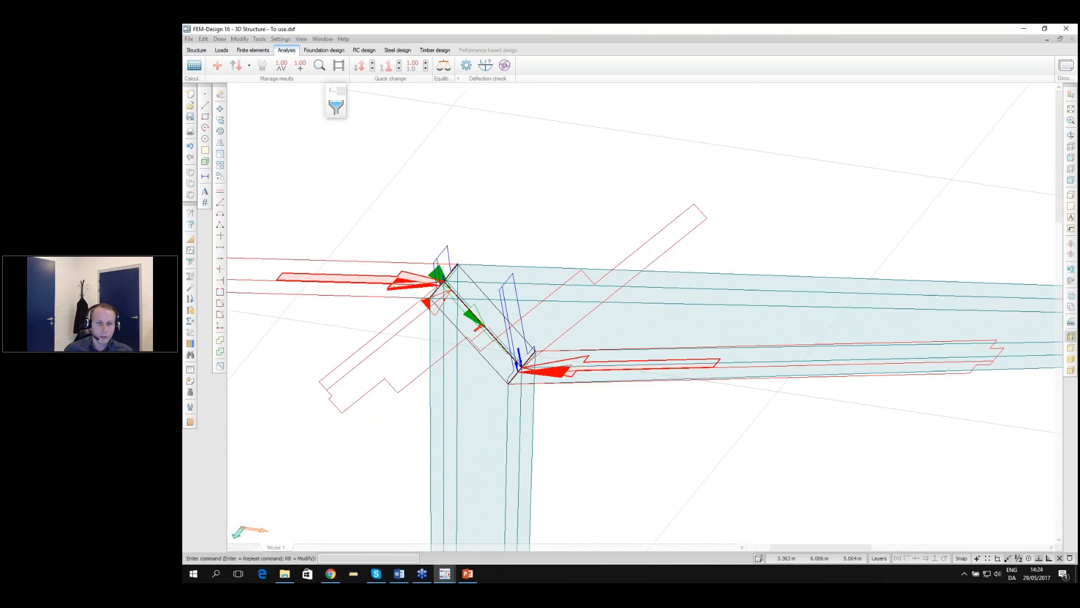
click(319, 66)
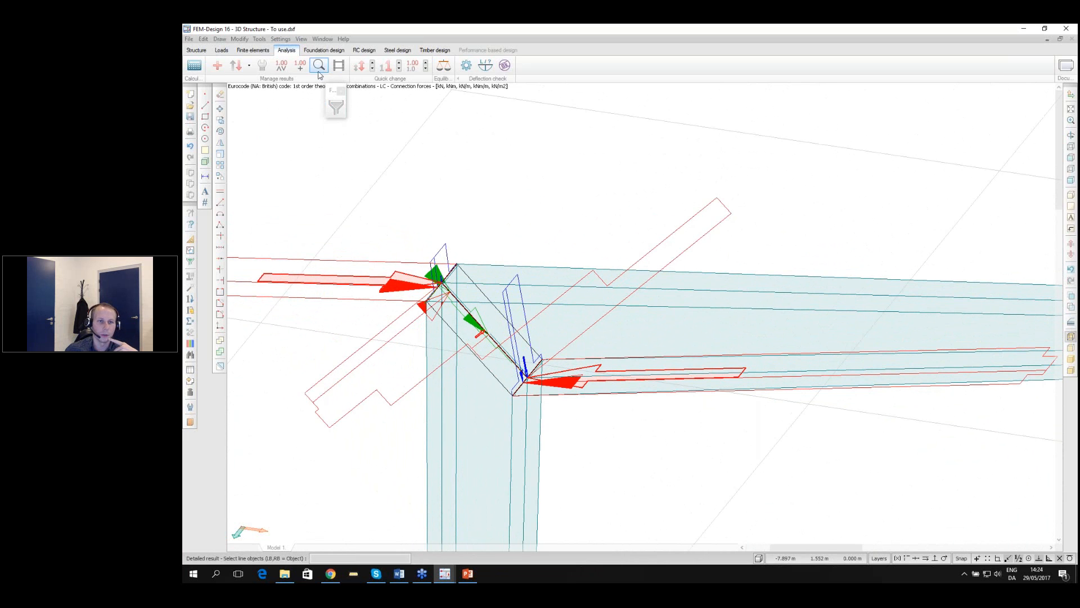
scroll(402, 256, down, 2)
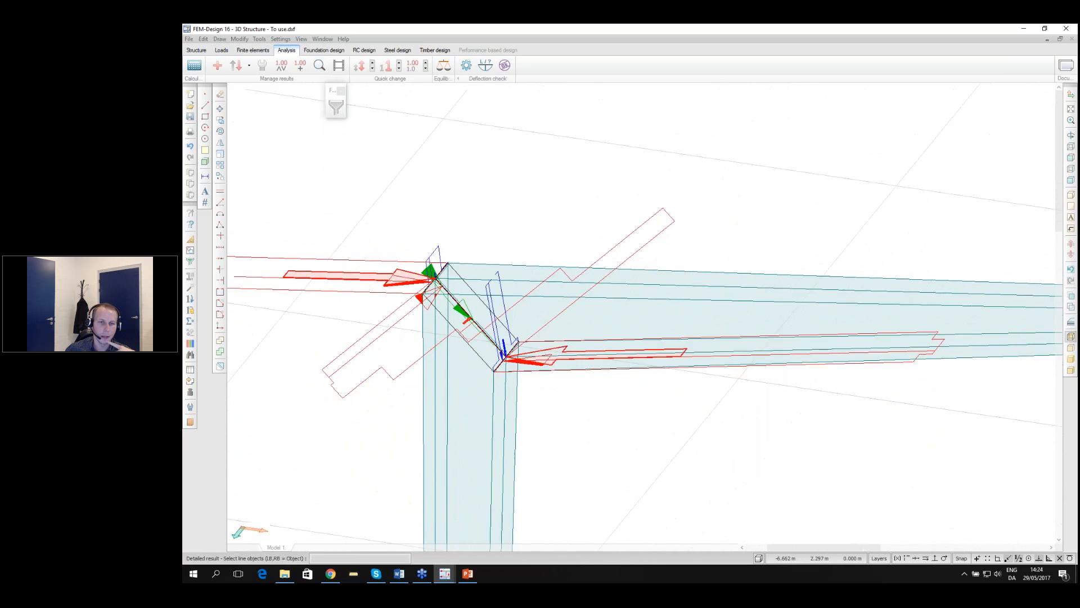
click(383, 259)
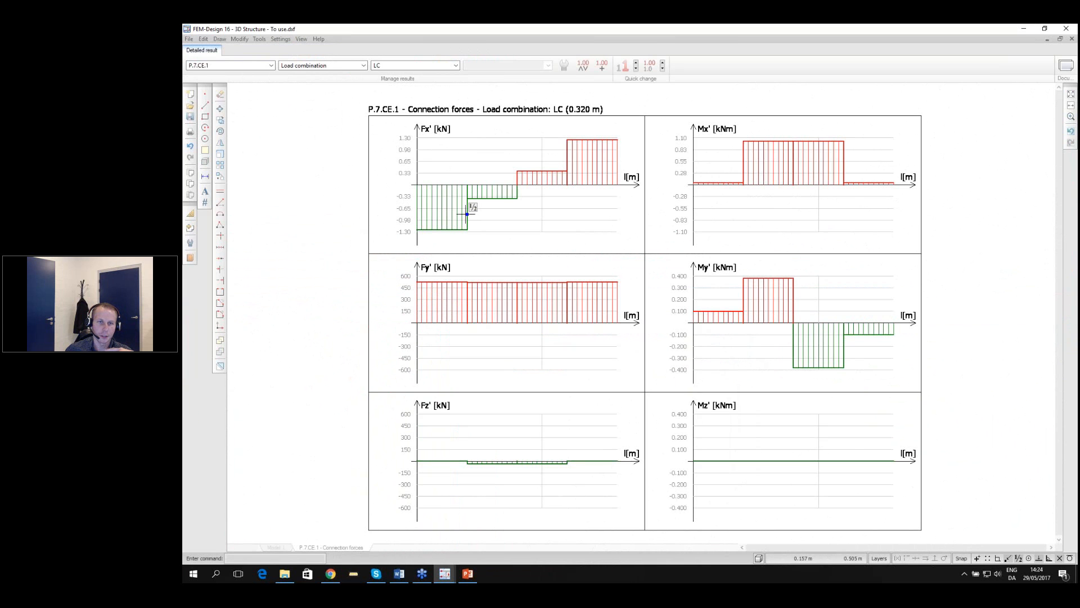
Review the joint's force and moment diagrams for load combination LC and close the detailed result
scroll(466, 214, down, 1)
scroll(467, 209, up, 1)
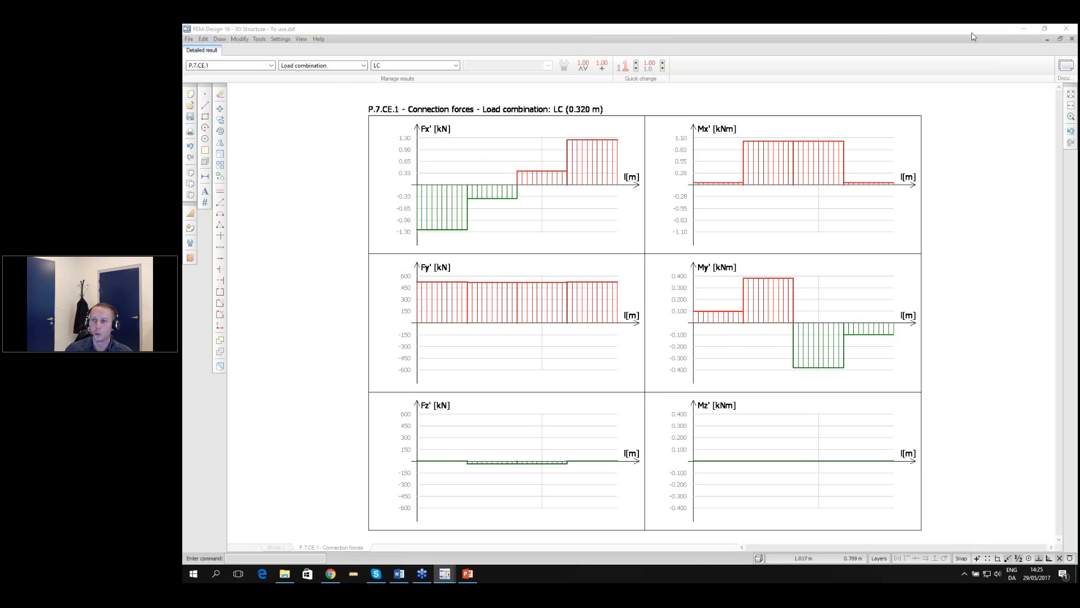
click(941, 42)
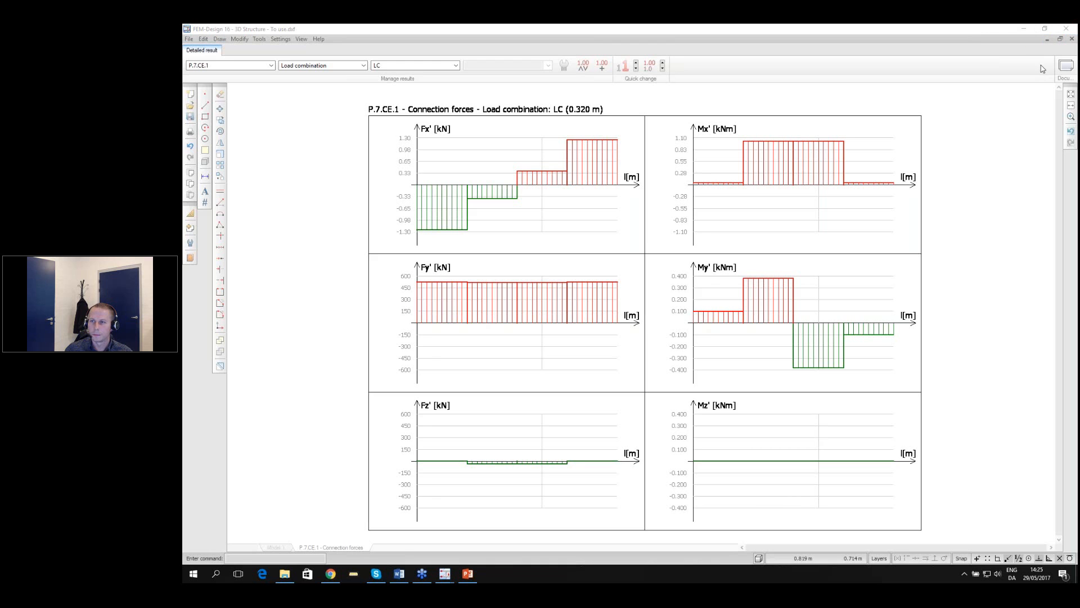
click(1072, 39)
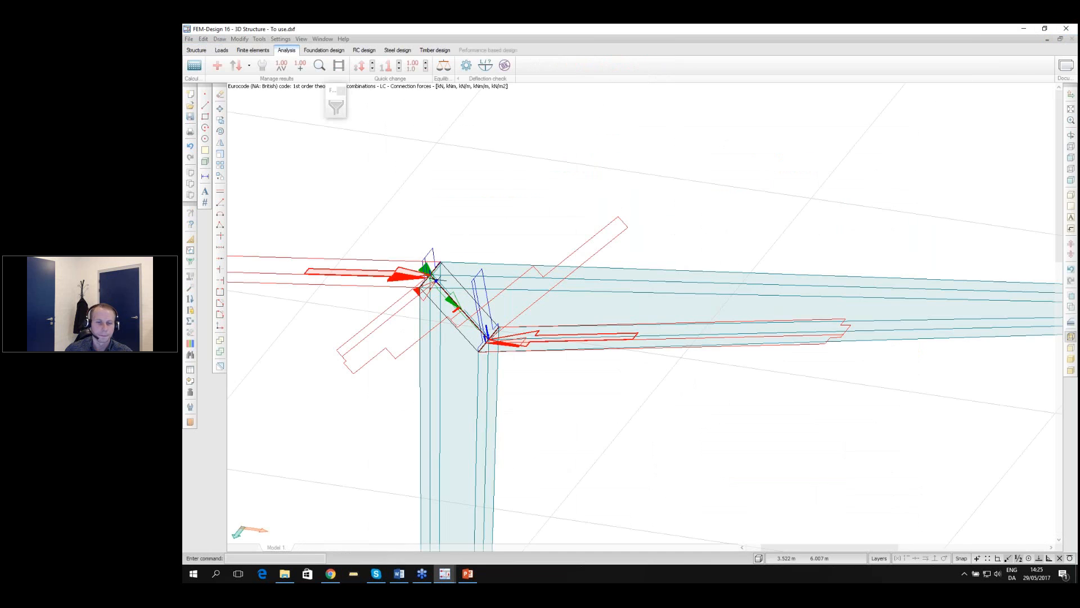
Display the shell stress result Sigma vm, max for load combination LC as a colour palette
scroll(433, 273, down, 3)
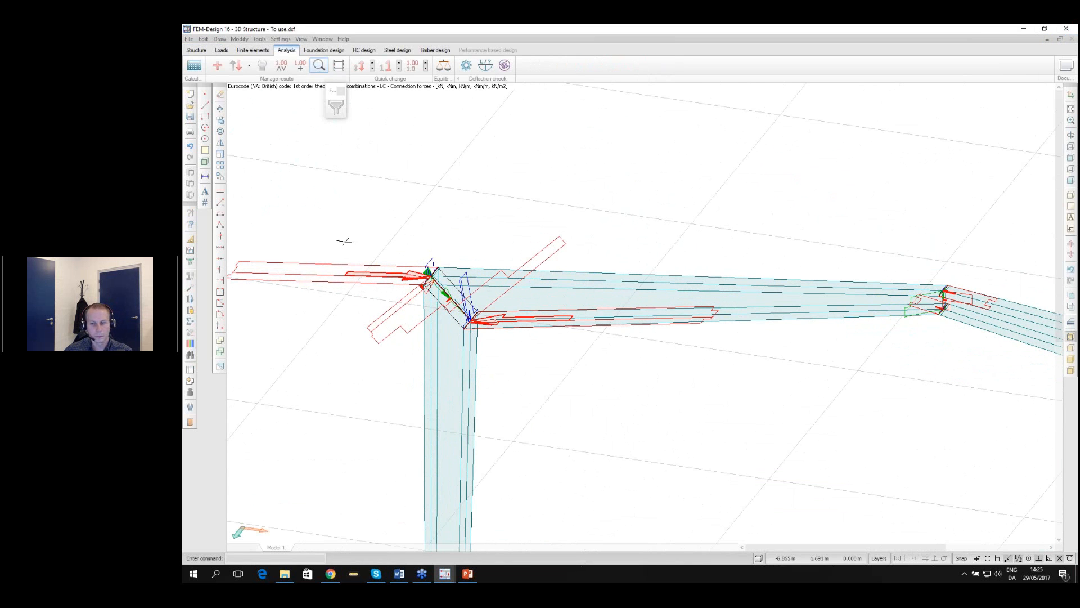
scroll(338, 144, down, 2)
scroll(340, 144, up, 2)
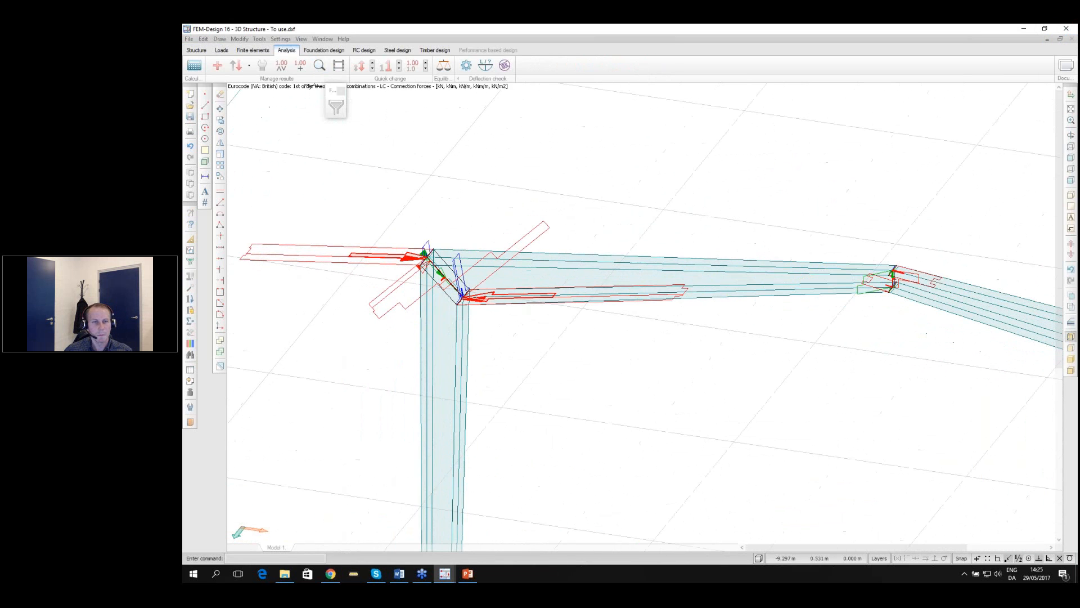
scroll(344, 145, down, 4)
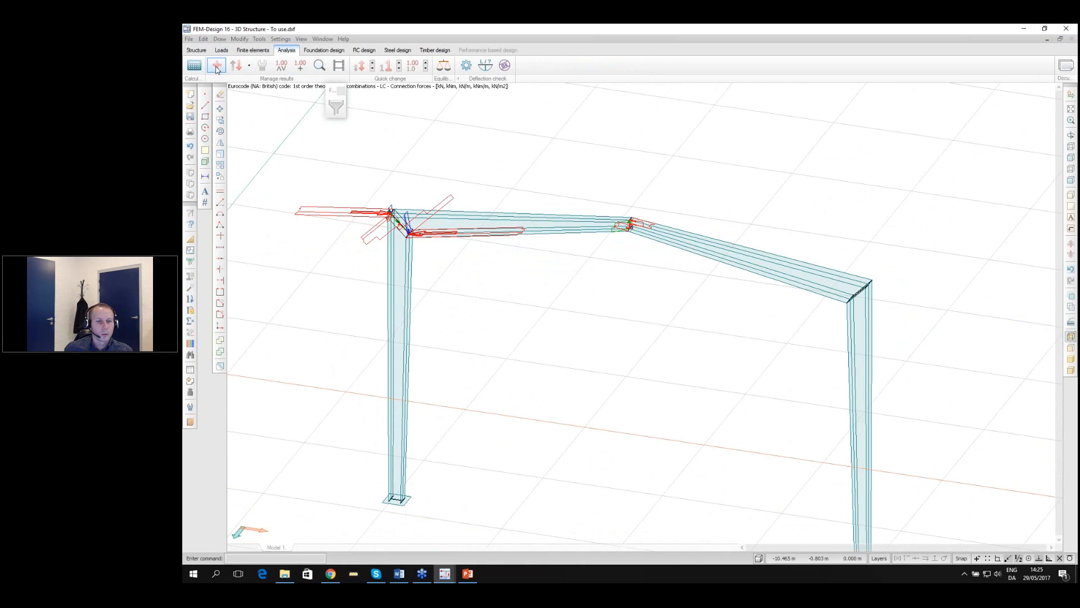
click(216, 66)
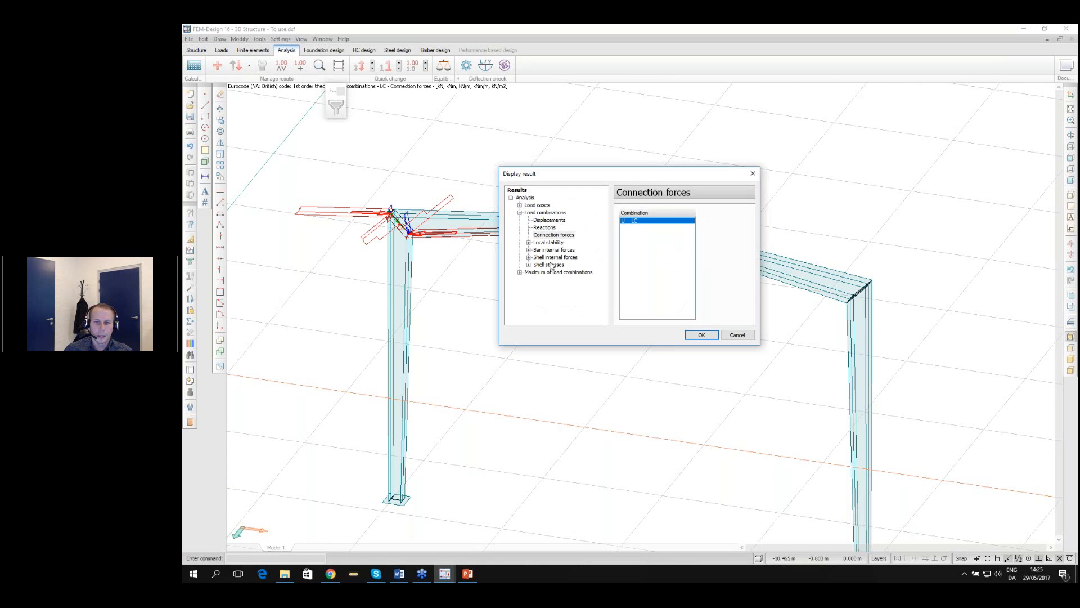
double_click(552, 265)
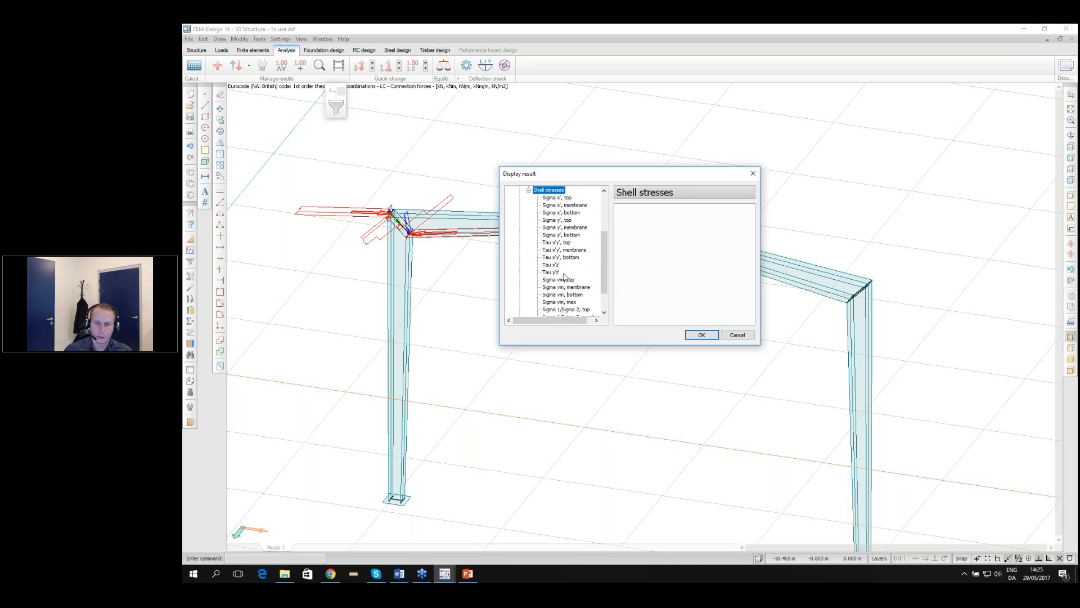
click(573, 303)
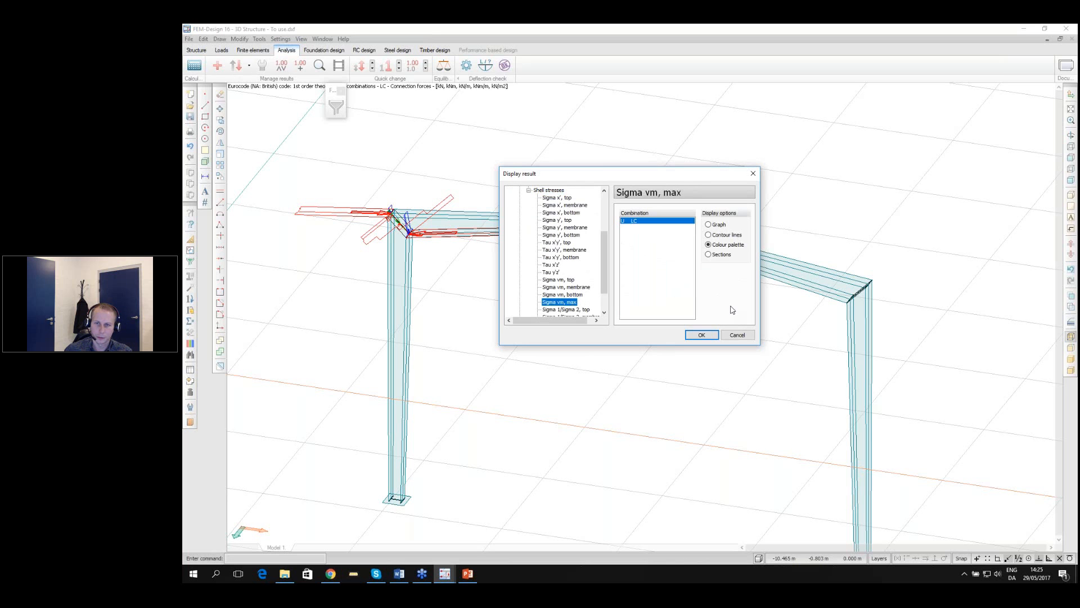
click(701, 334)
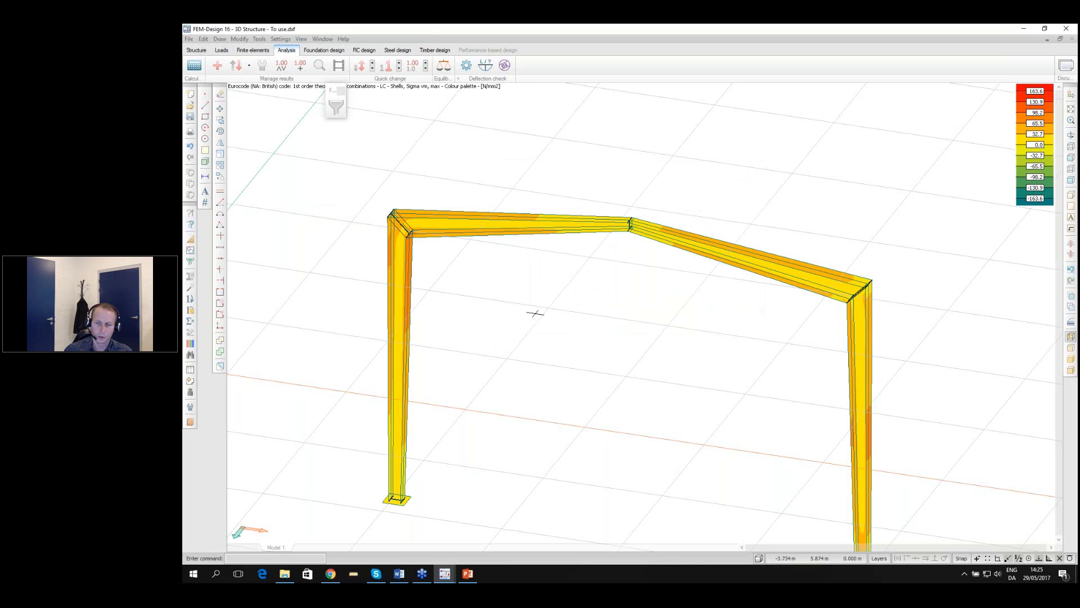
Examine the distribution of maximum von Mises stress over the frame's columns, rafters, left base and left knee joint
scroll(512, 298, down, 3)
middle_drag(512, 330, 507, 349)
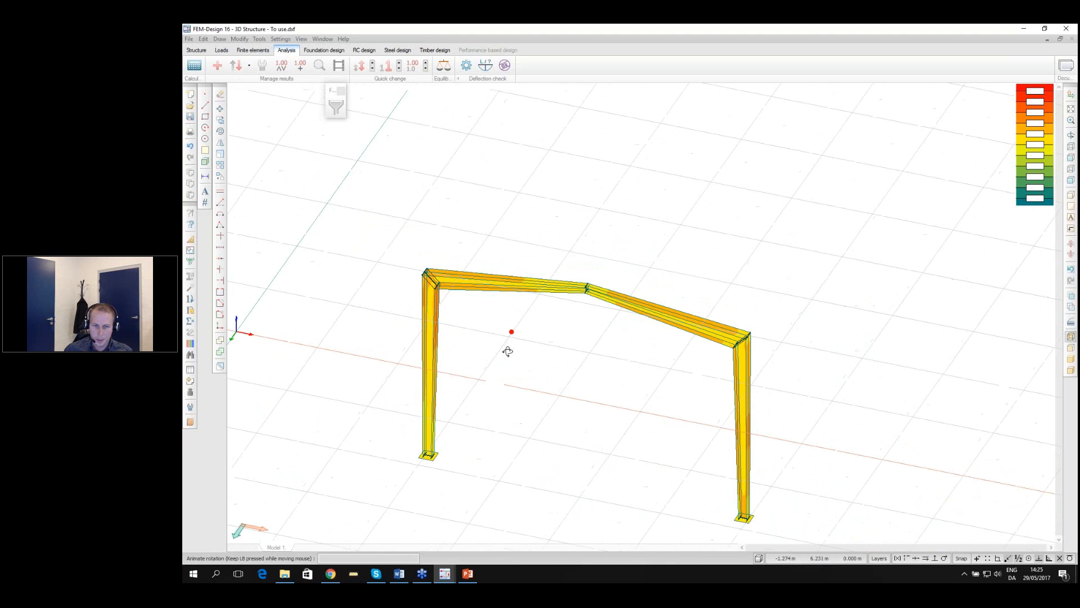
middle_drag(627, 458, 531, 451)
scroll(531, 451, up, 3)
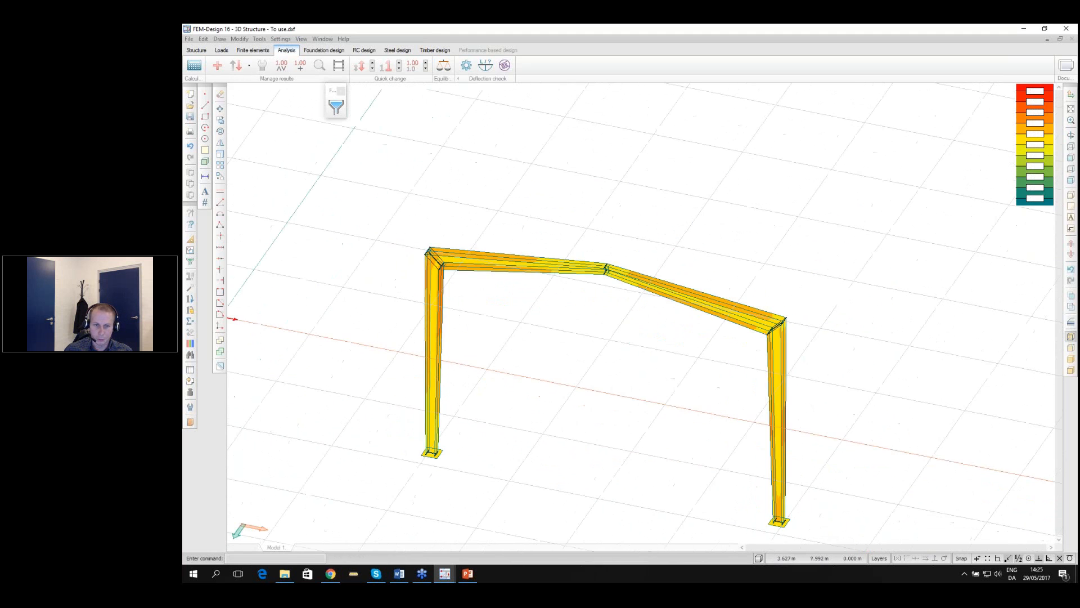
scroll(485, 386, up, 3)
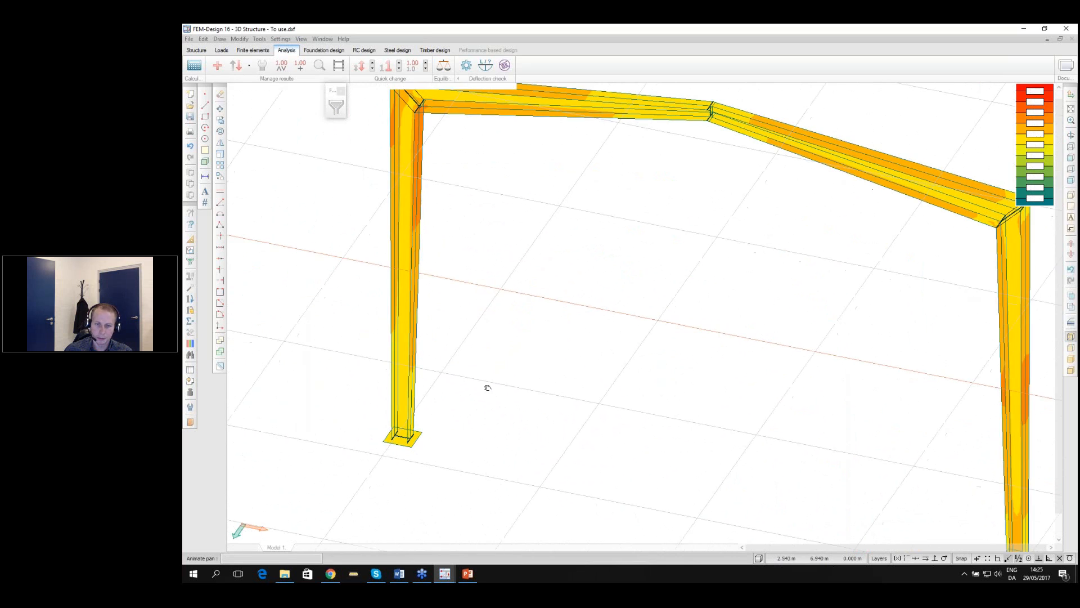
middle_drag(484, 386, 415, 321)
scroll(651, 429, down, 3)
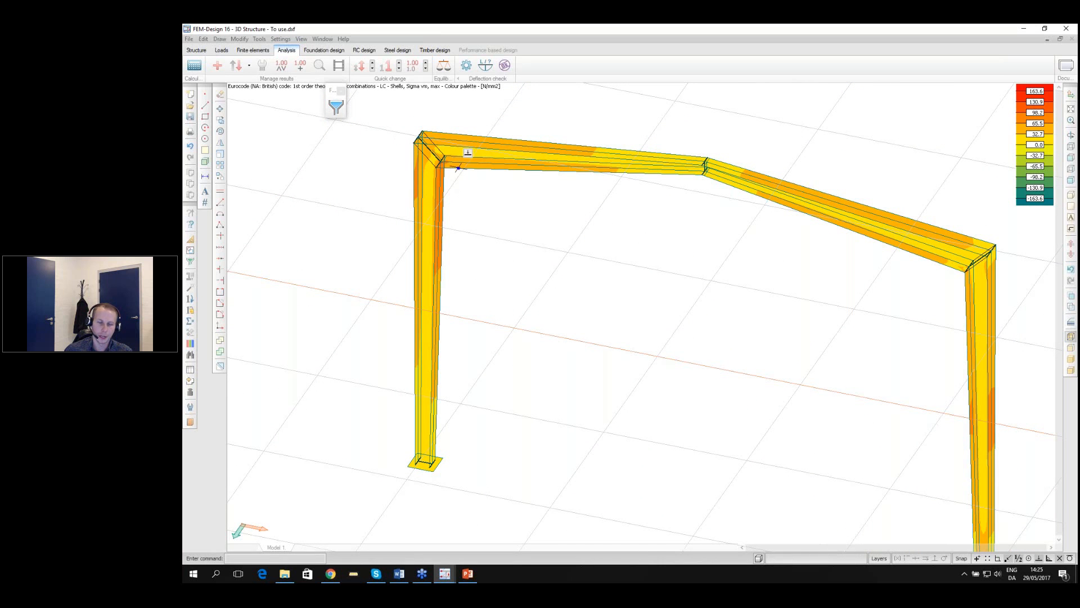
mouse_move(456, 134)
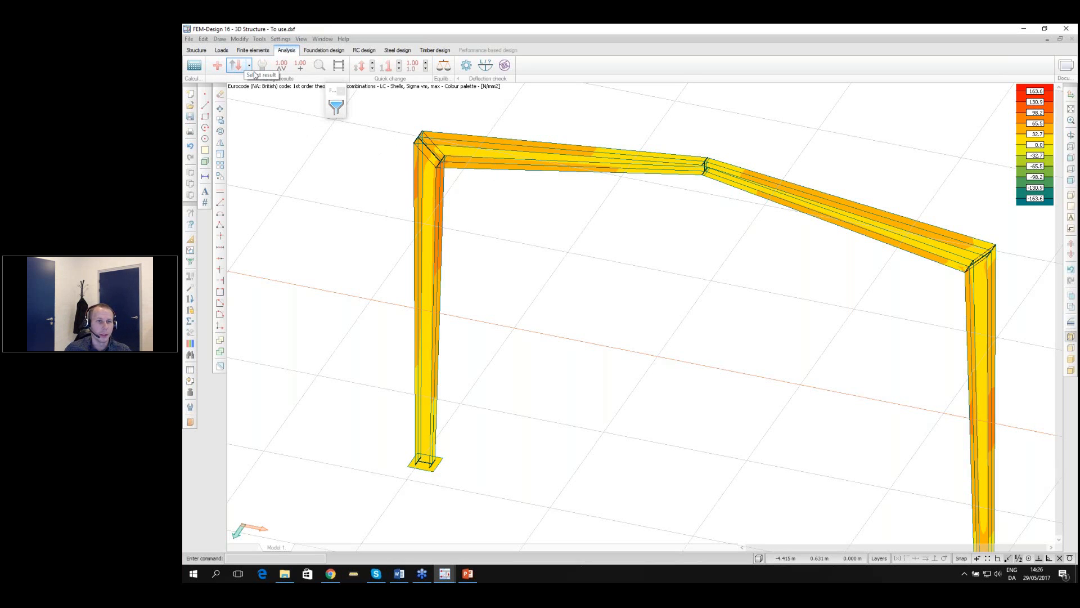
Run a stability analysis with two required buckling shapes for load combination LC and close the finished calculation report
scroll(372, 230, down, 2)
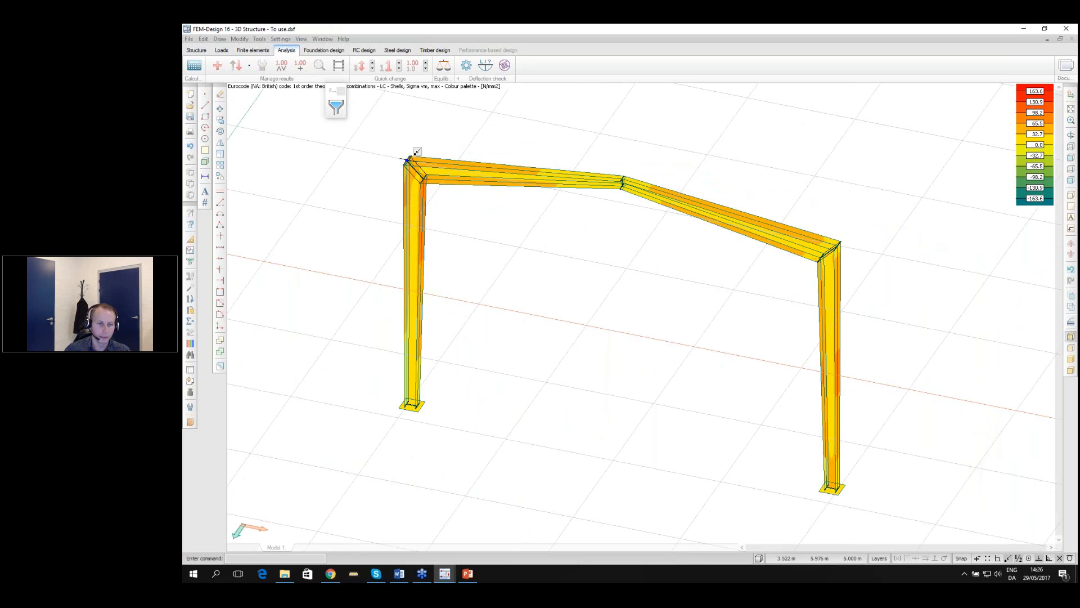
click(197, 68)
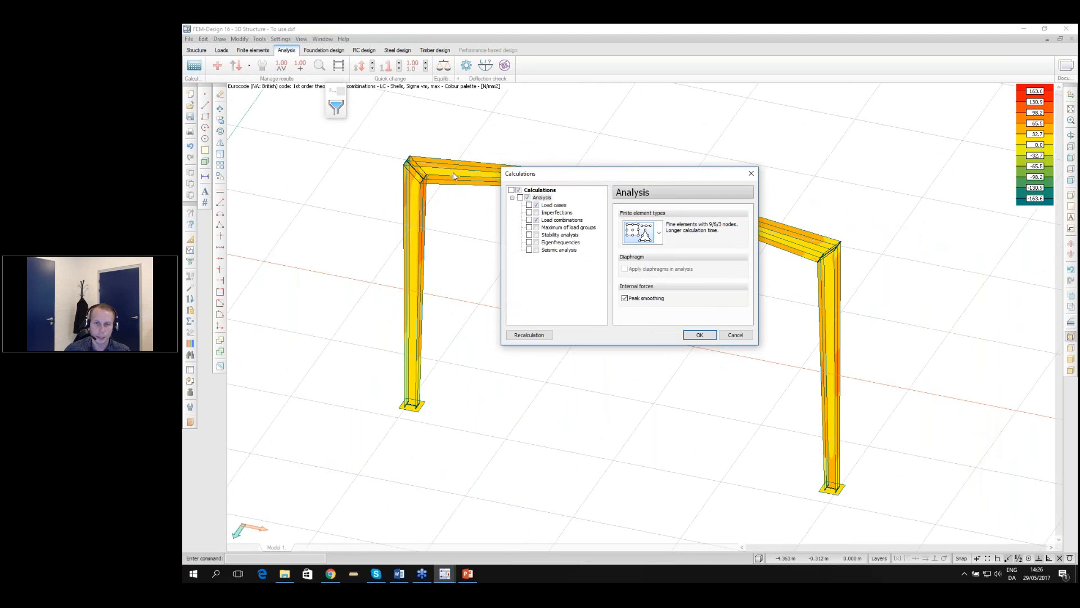
click(530, 235)
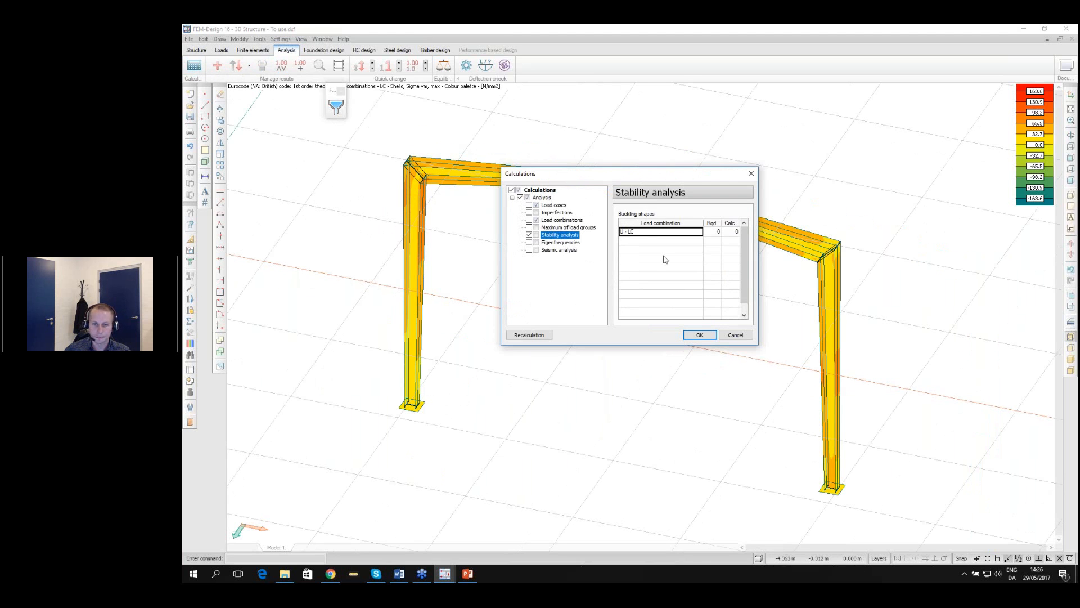
click(716, 232)
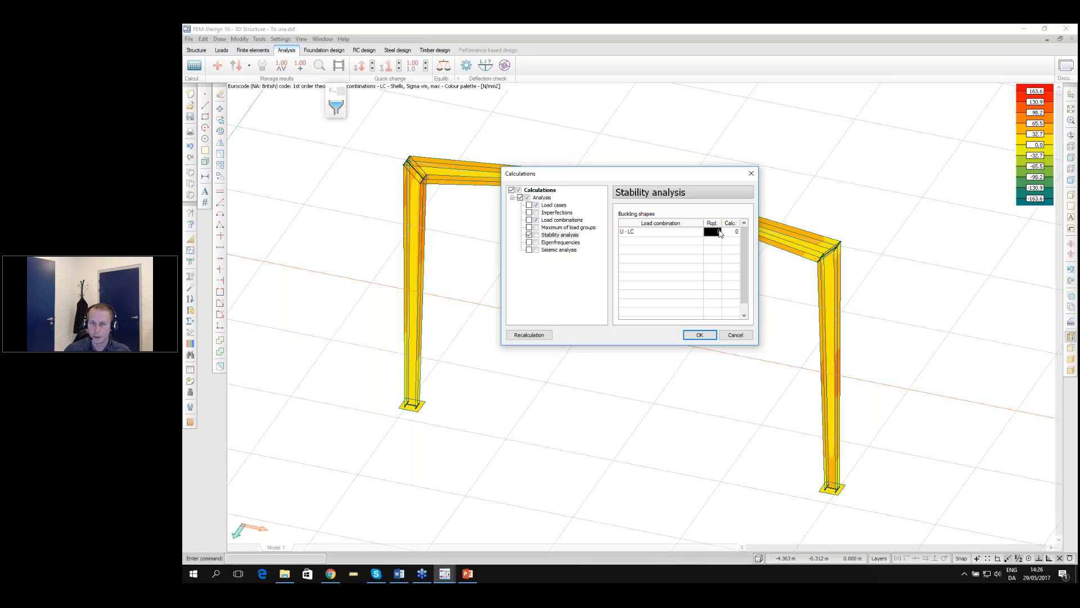
text(2)
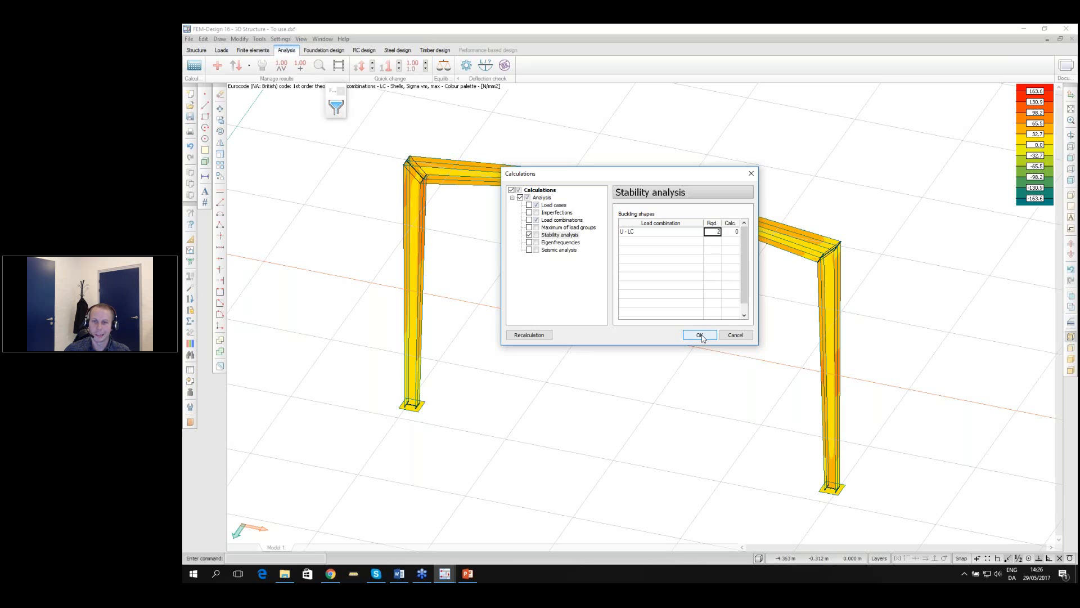
click(700, 335)
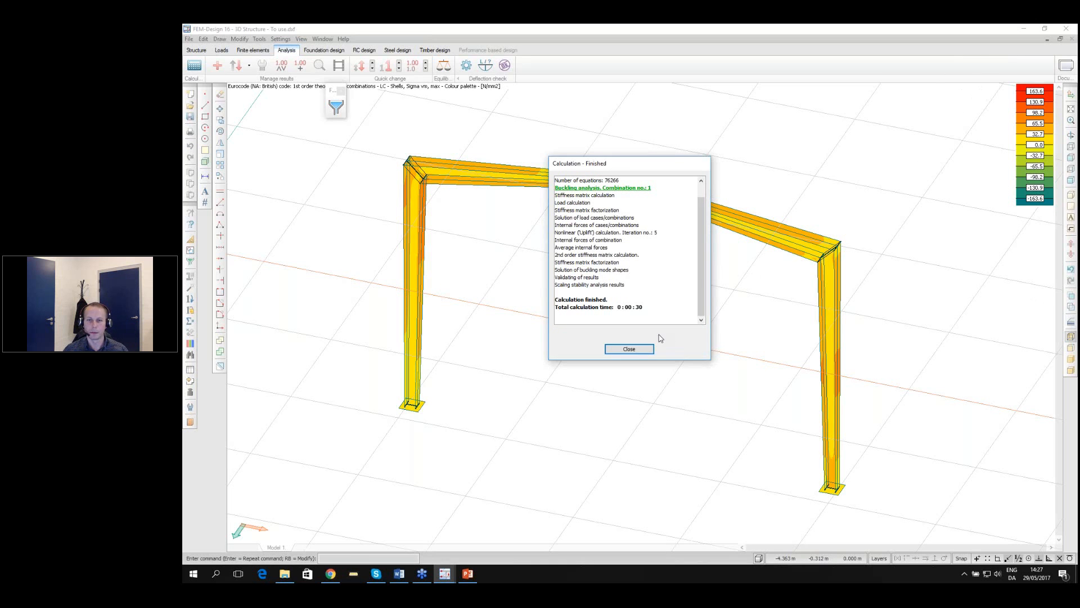
click(624, 350)
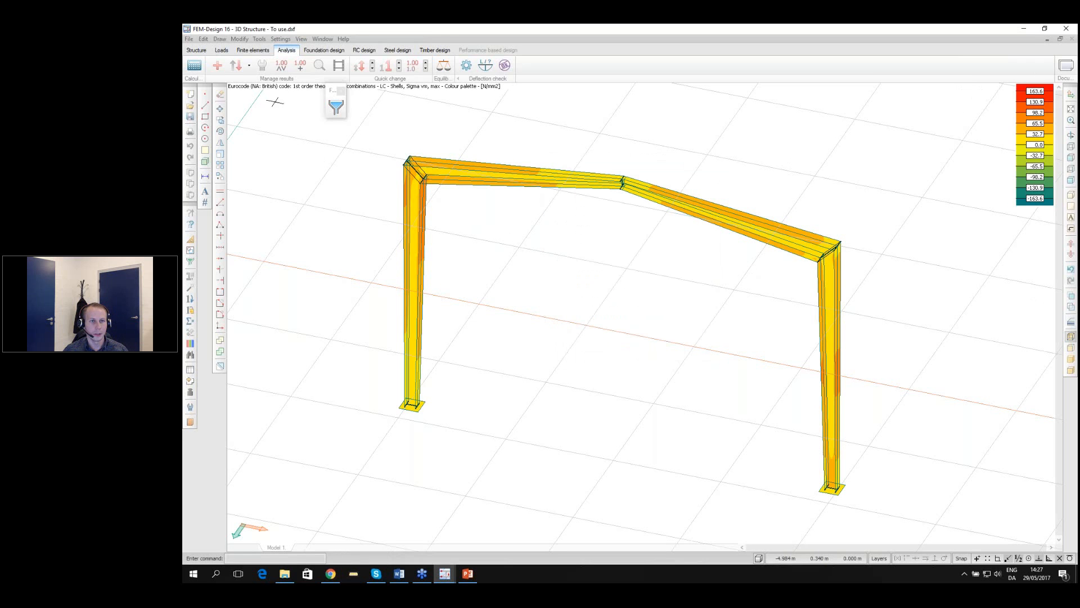
Display the first buckling shape of the stability analysis for load combination LC
click(217, 67)
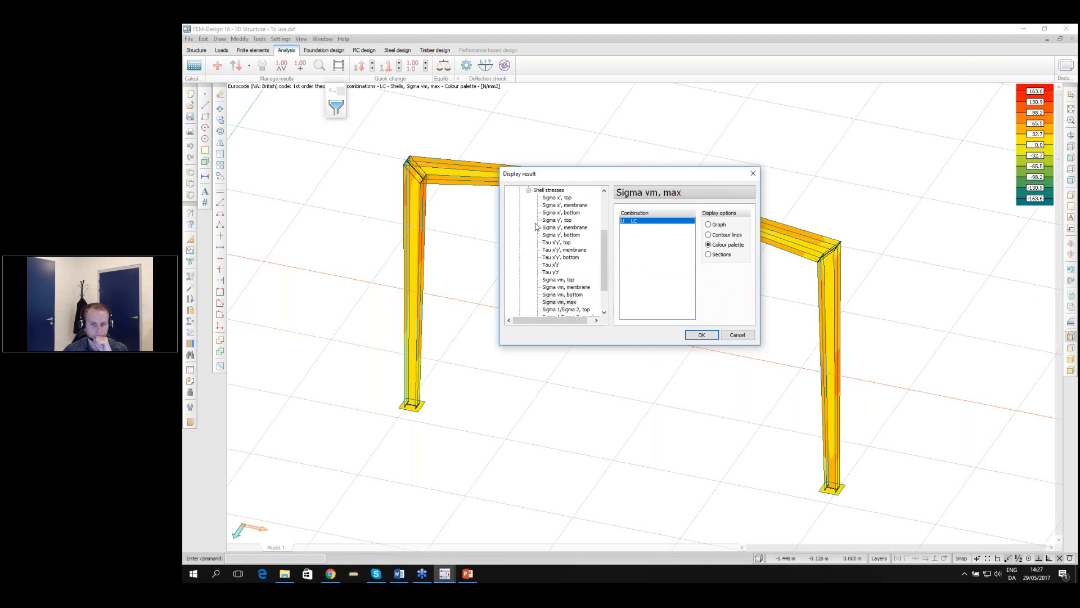
scroll(606, 248, down, 2)
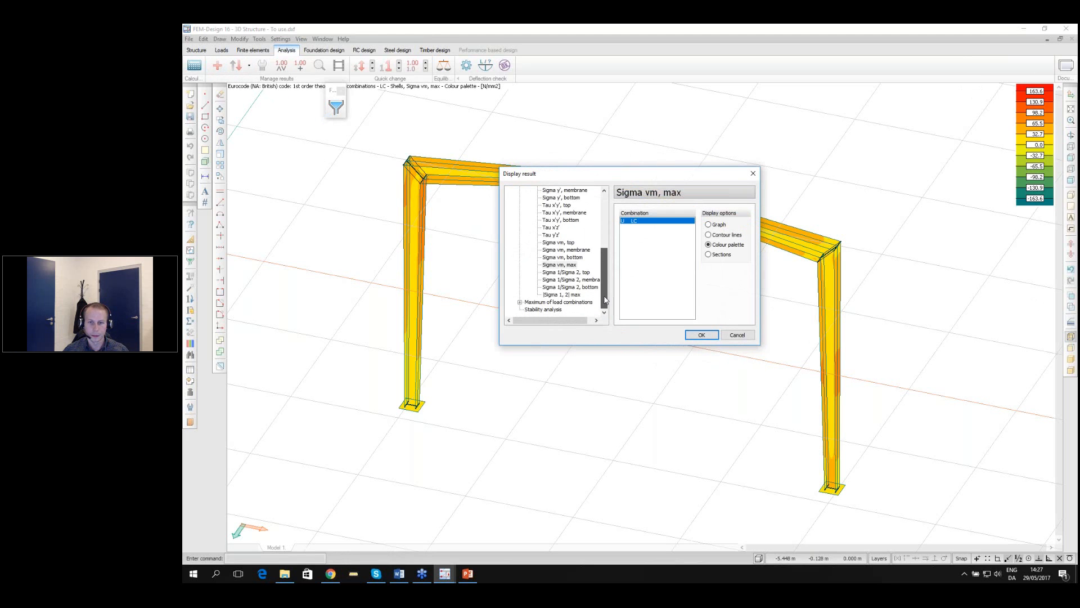
click(538, 304)
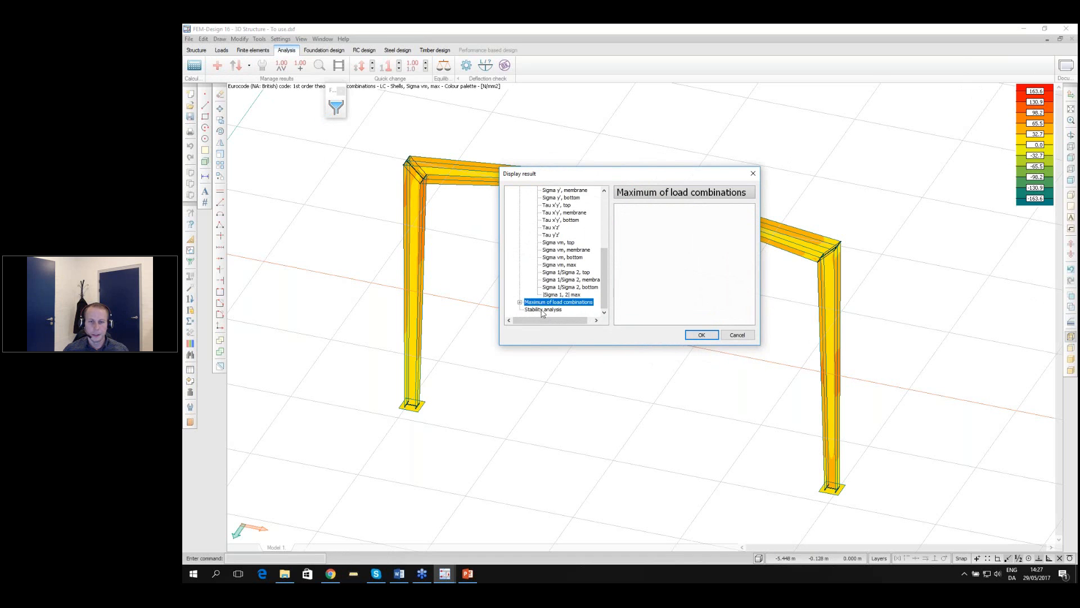
click(542, 311)
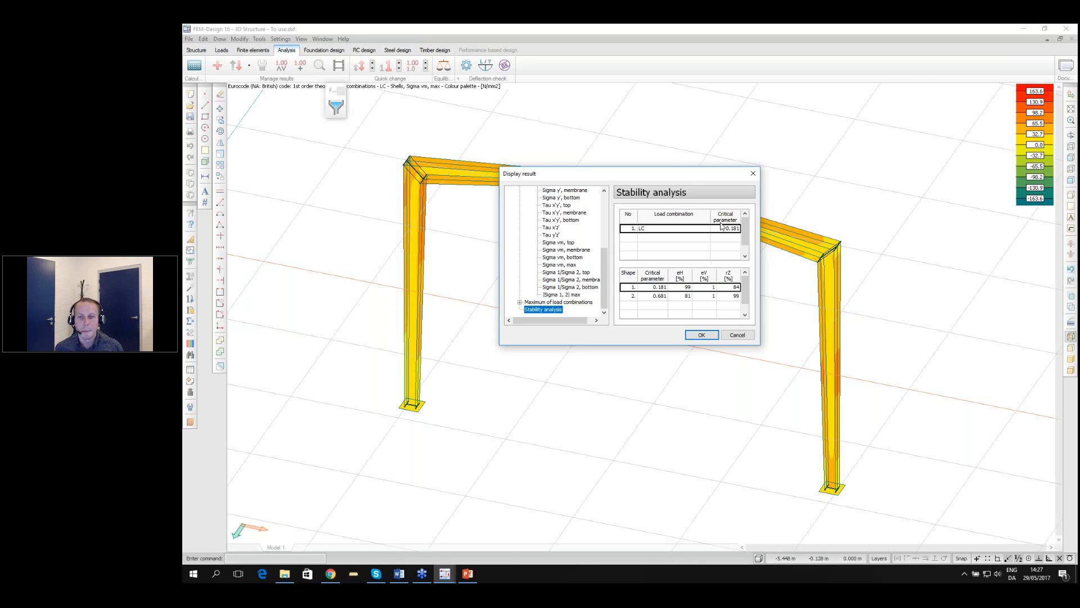
drag(692, 174, 694, 163)
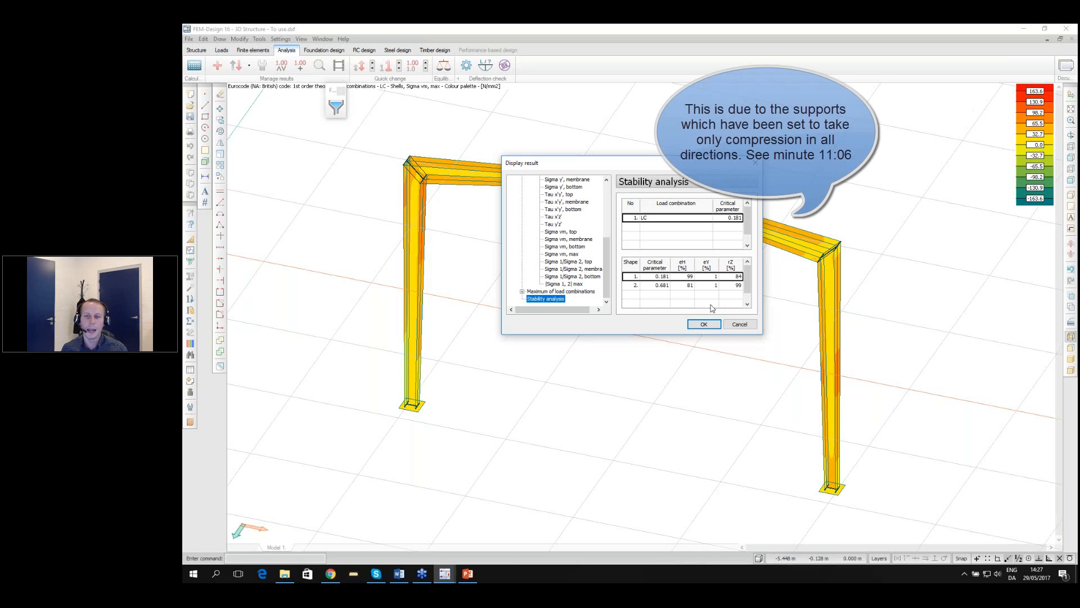
drag(627, 164, 616, 143)
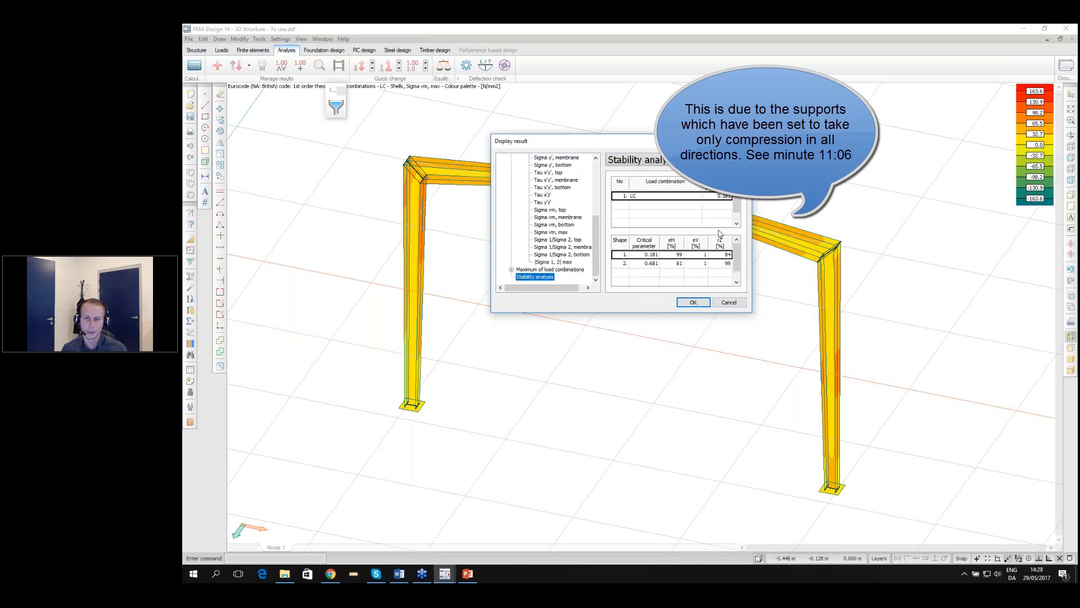
click(738, 202)
click(738, 198)
click(694, 303)
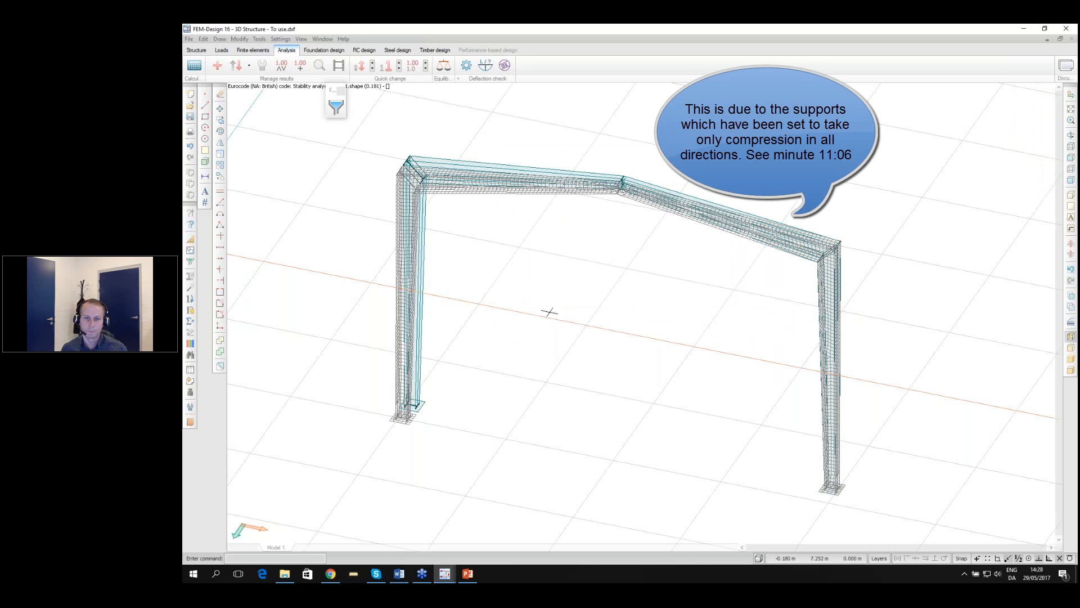
Review the stability analysis critical parameters and examine the first buckling shape over the whole frame
click(218, 66)
drag(710, 155, 866, 116)
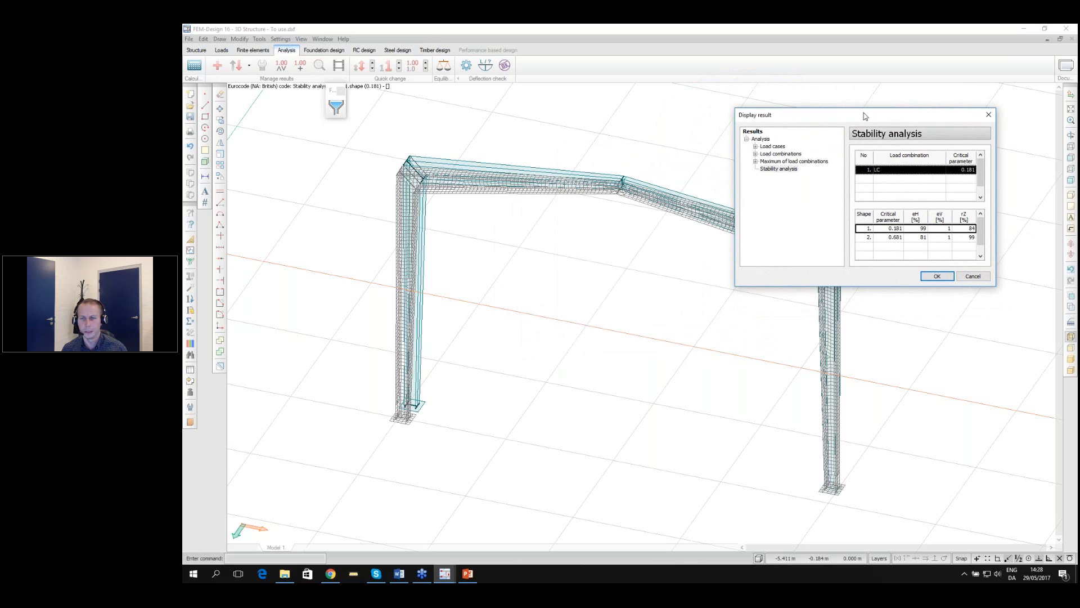
click(972, 276)
scroll(431, 222, down, 5)
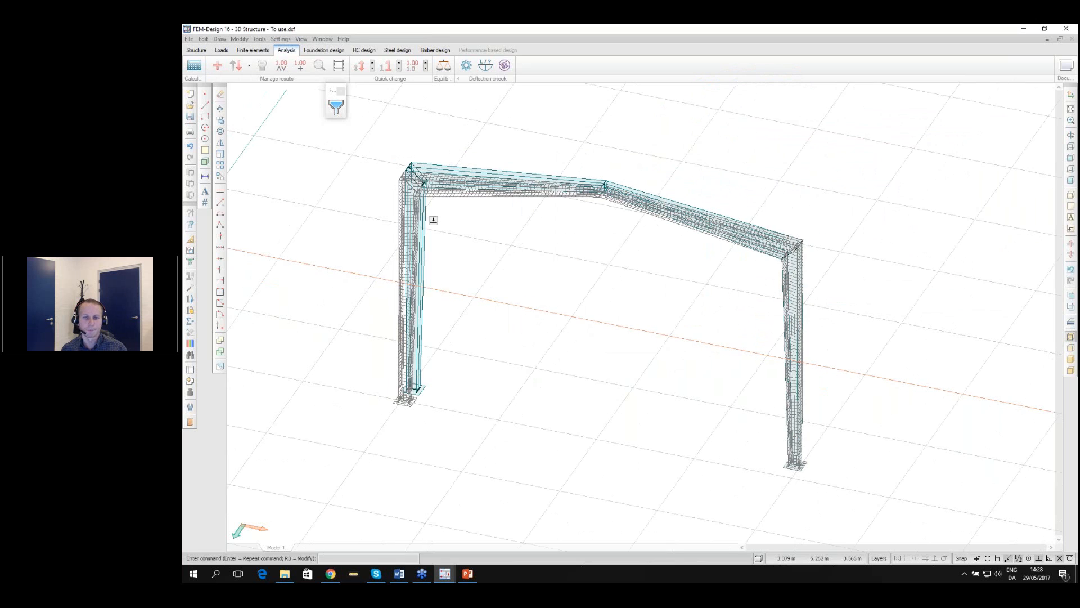
scroll(433, 221, up, 5)
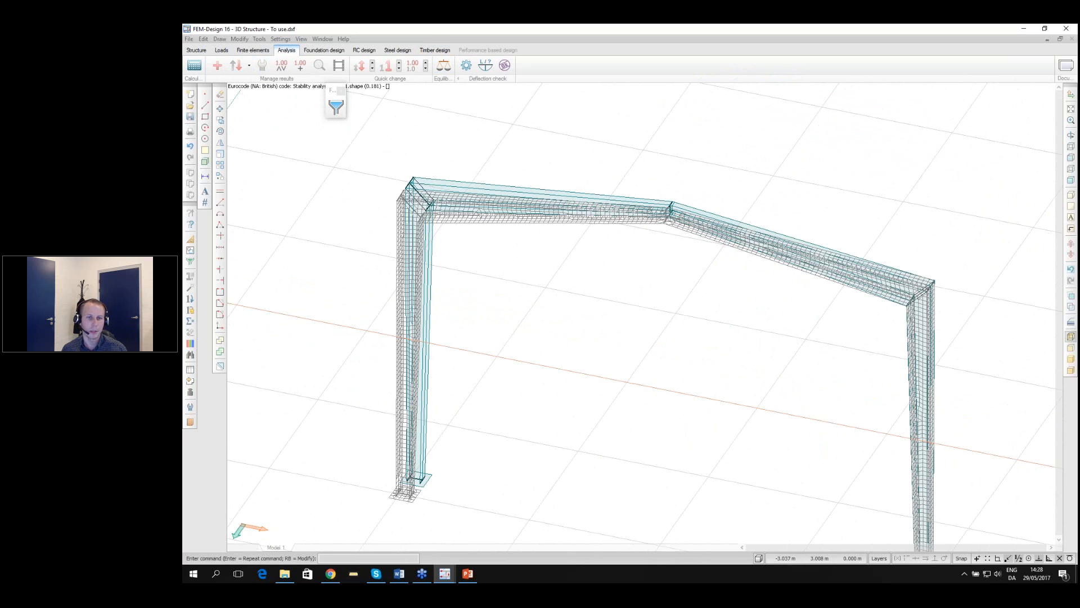
middle_drag(428, 202, 406, 186)
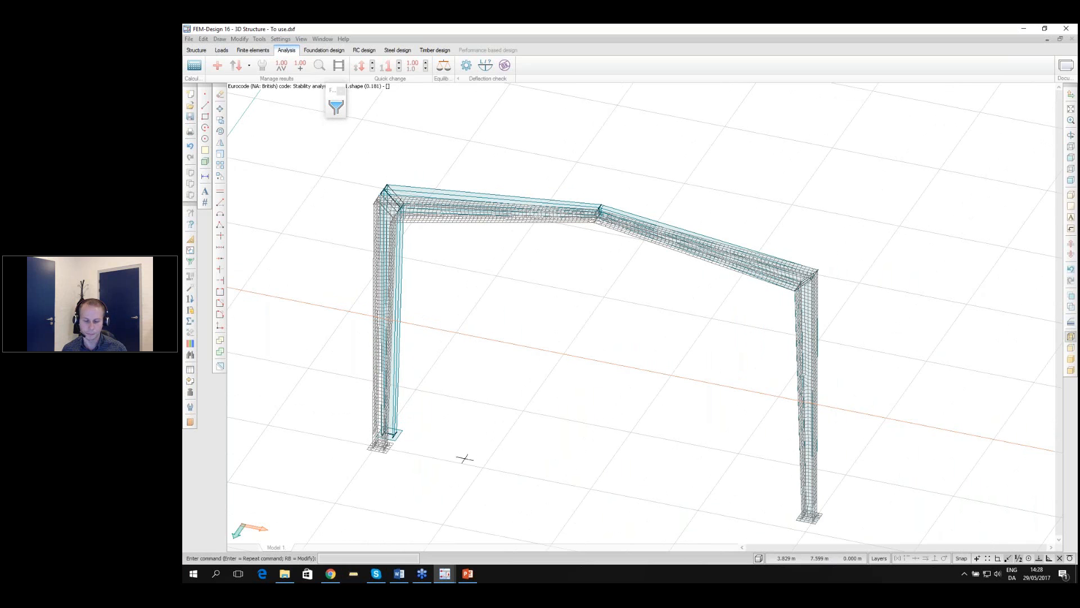
mouse_move(466, 575)
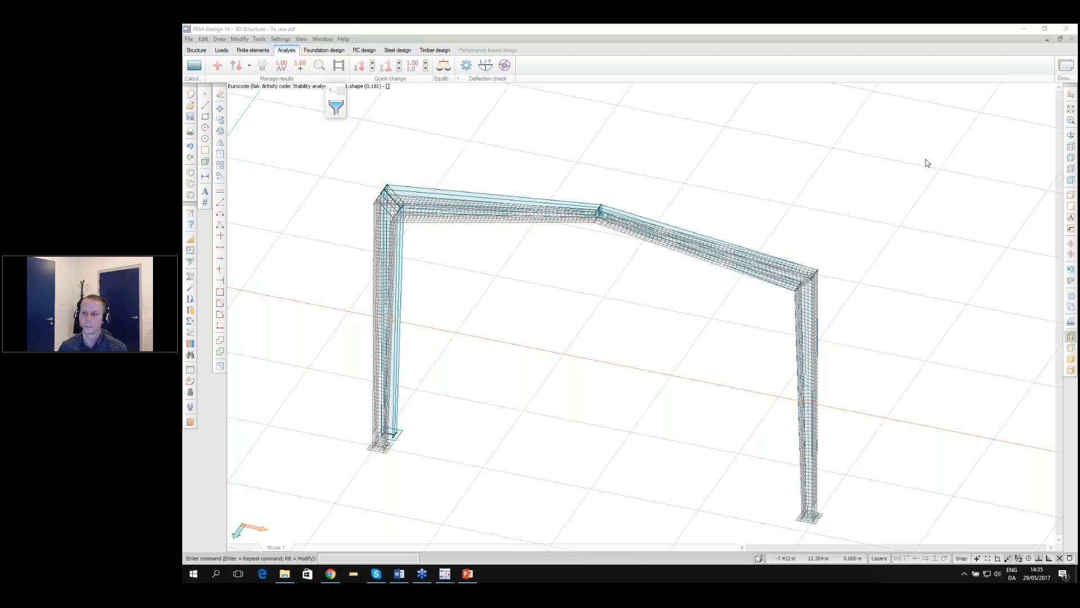
click(333, 578)
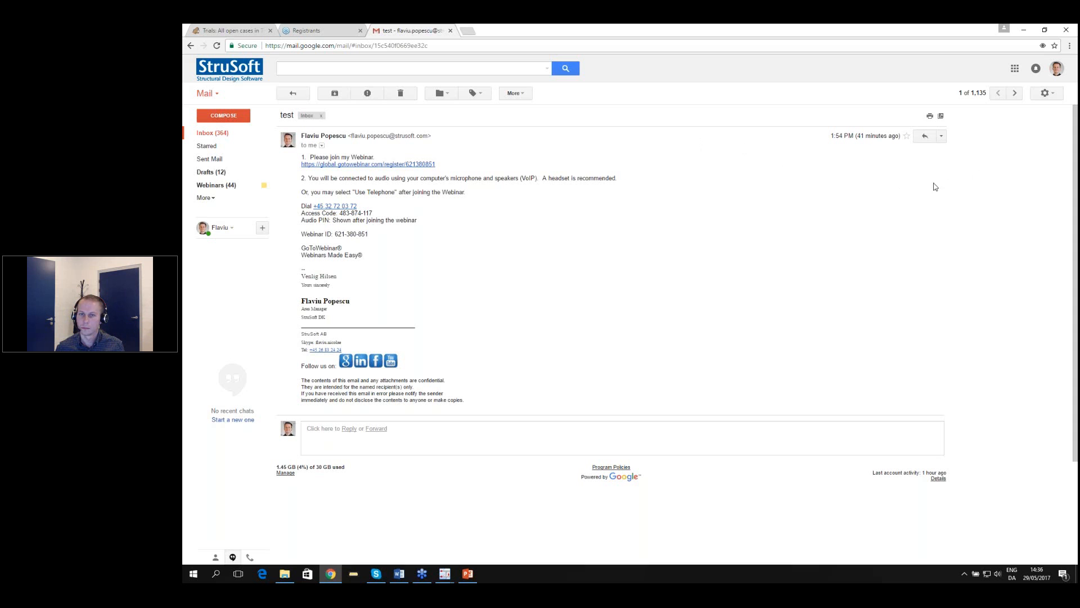
mouse_move(444, 574)
click(478, 537)
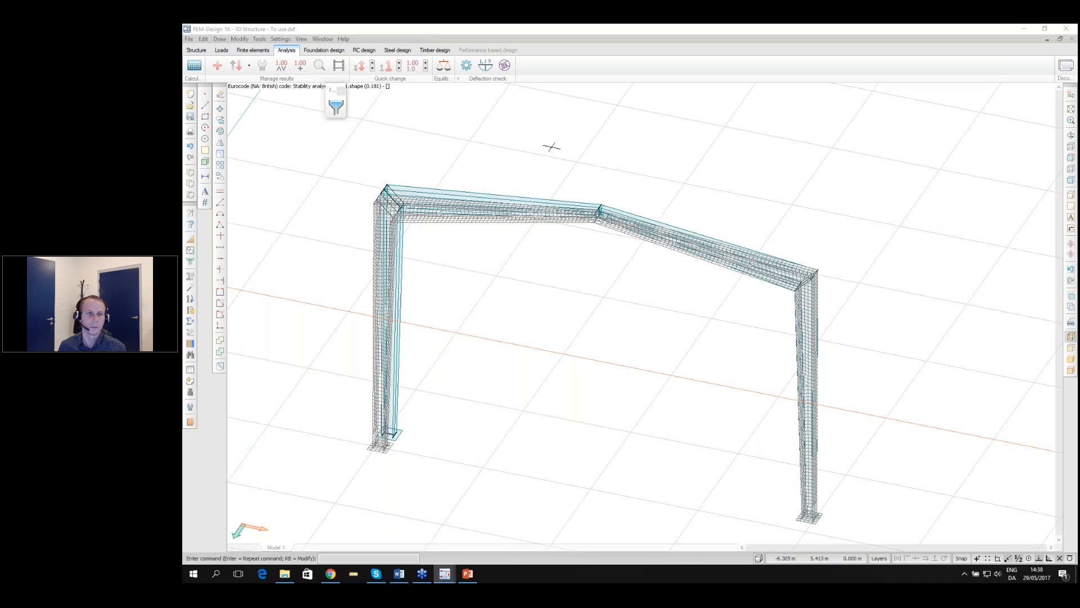
Display the Sigma vm, max shell stresses for load combination LC as a colour palette in place of the buckling shape
click(217, 65)
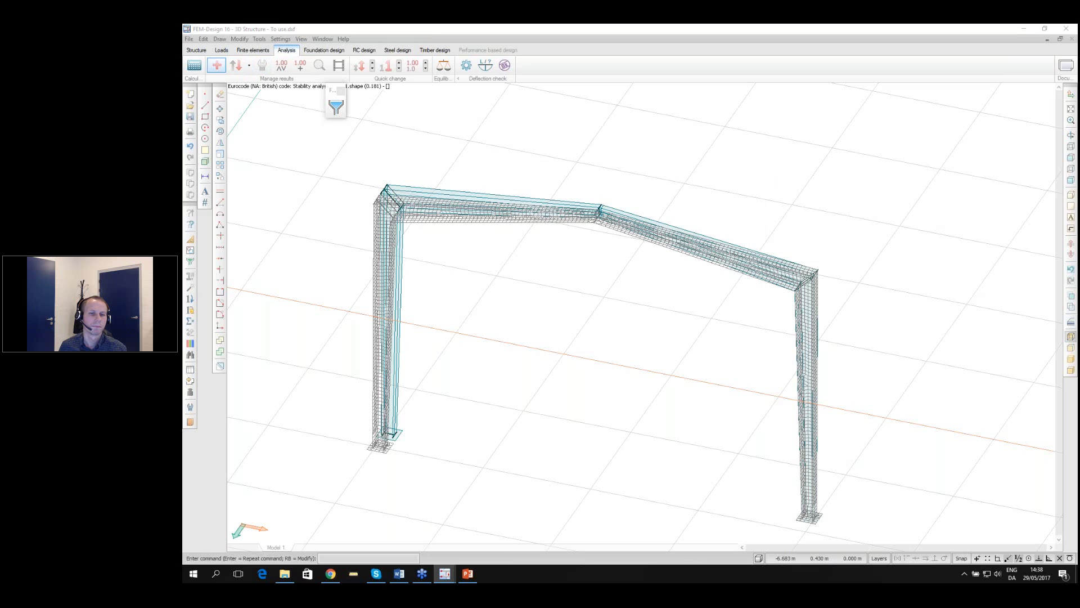
double_click(545, 214)
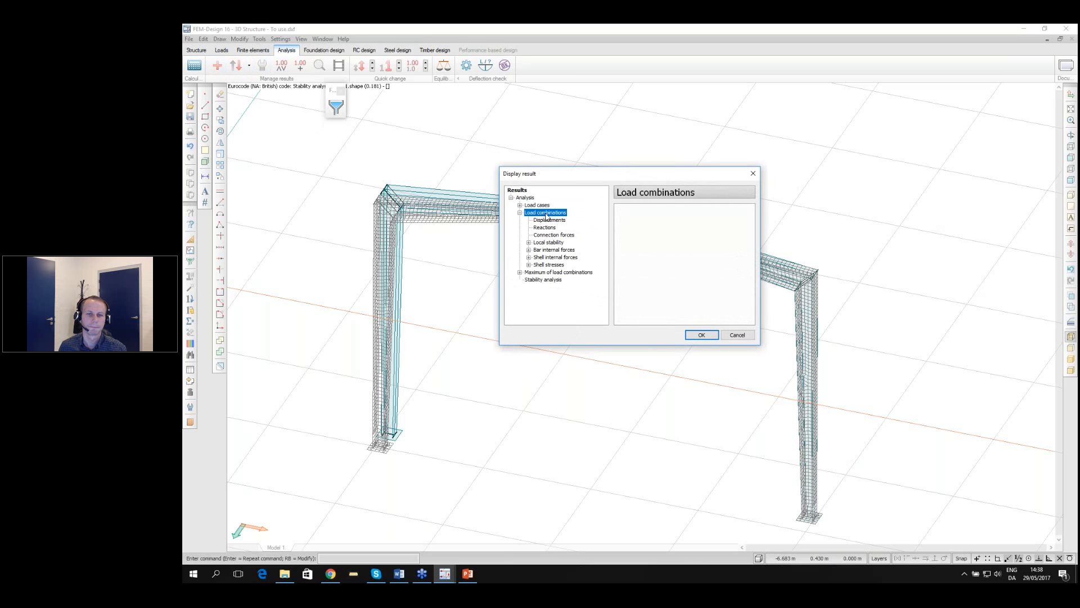
double_click(541, 258)
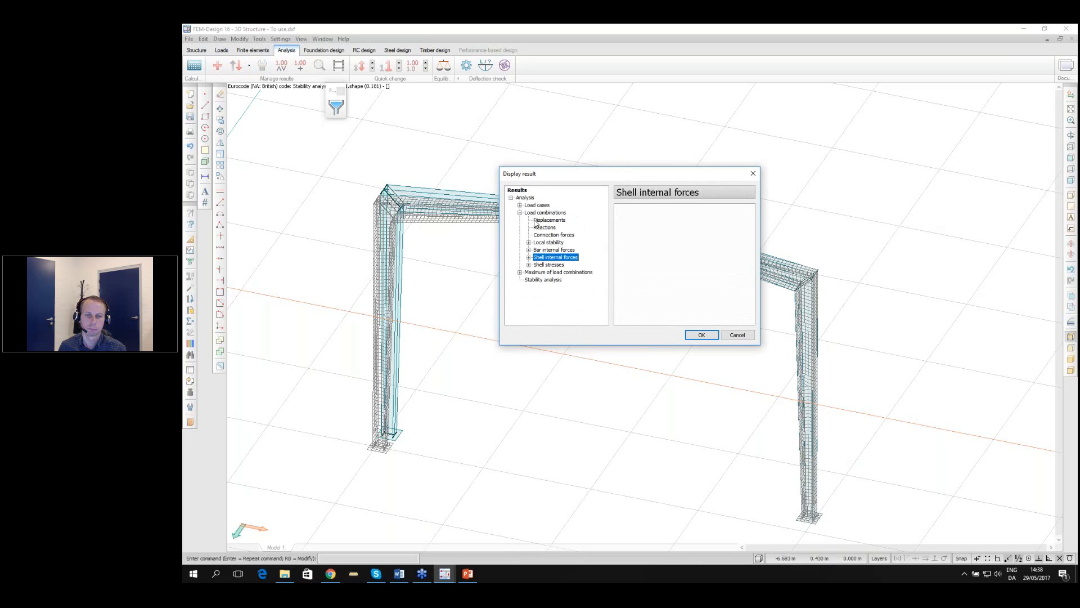
double_click(556, 264)
click(562, 303)
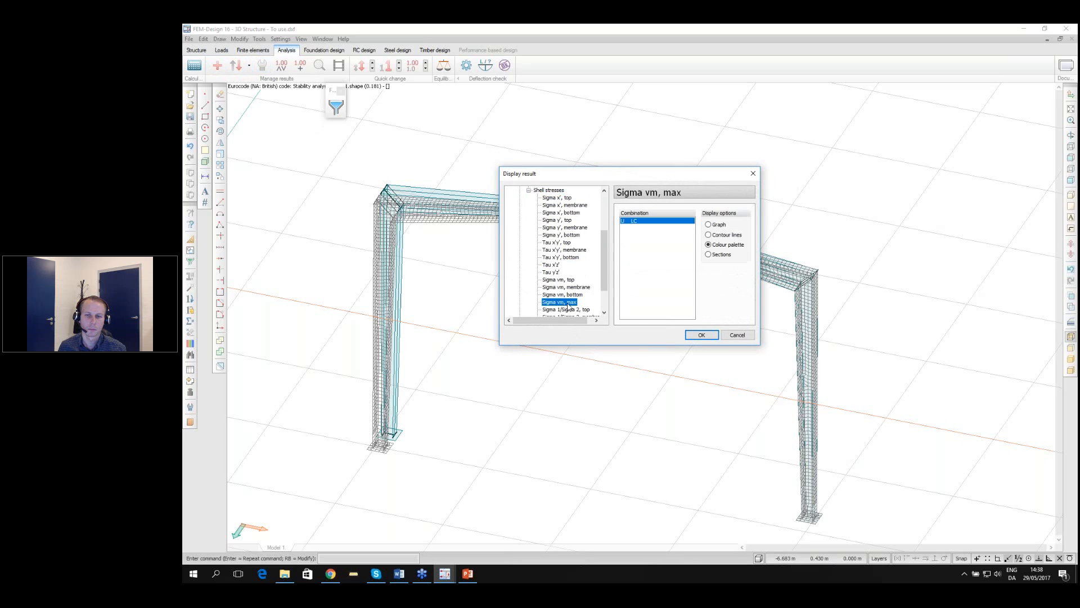
click(702, 334)
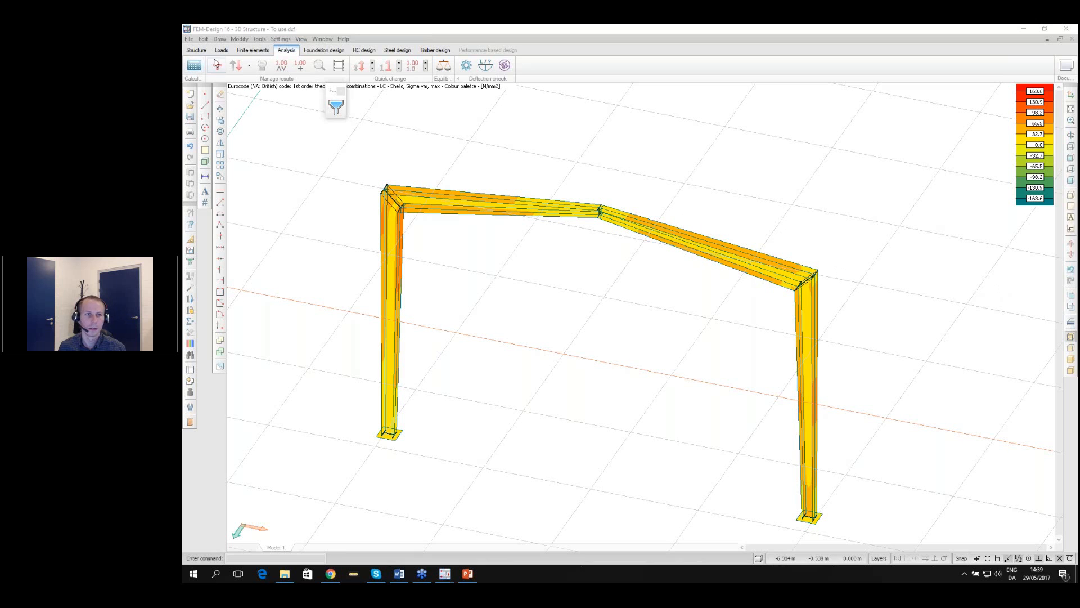
Show the structural model of the frame with its base supports
click(197, 51)
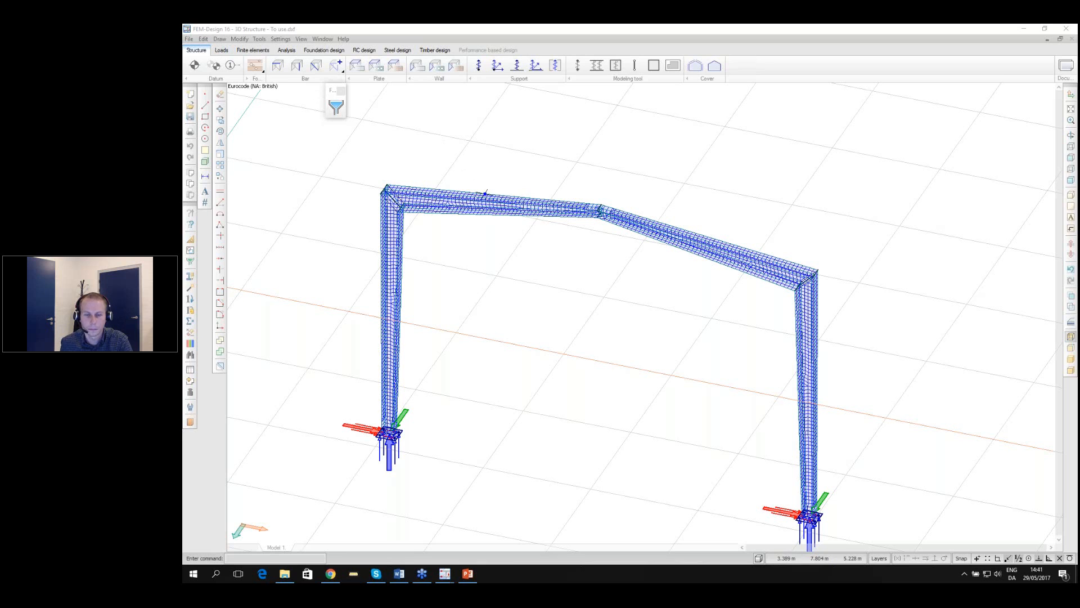
mouse_move(487, 194)
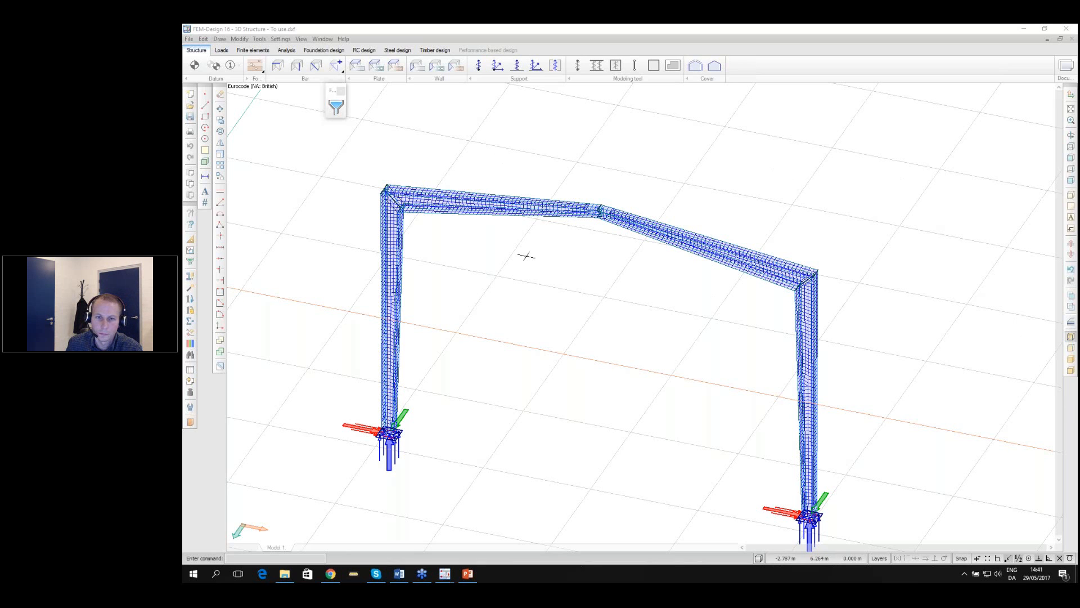
click(462, 28)
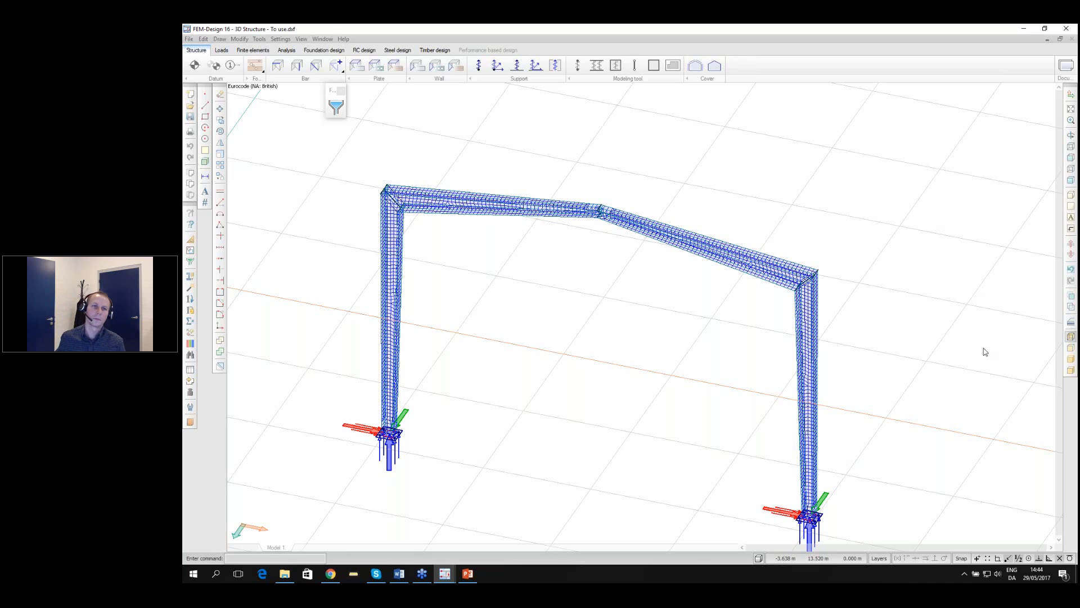
Return to the analysis results and examine the maximum von Mises stress around the left knee joint and over the frame
click(286, 51)
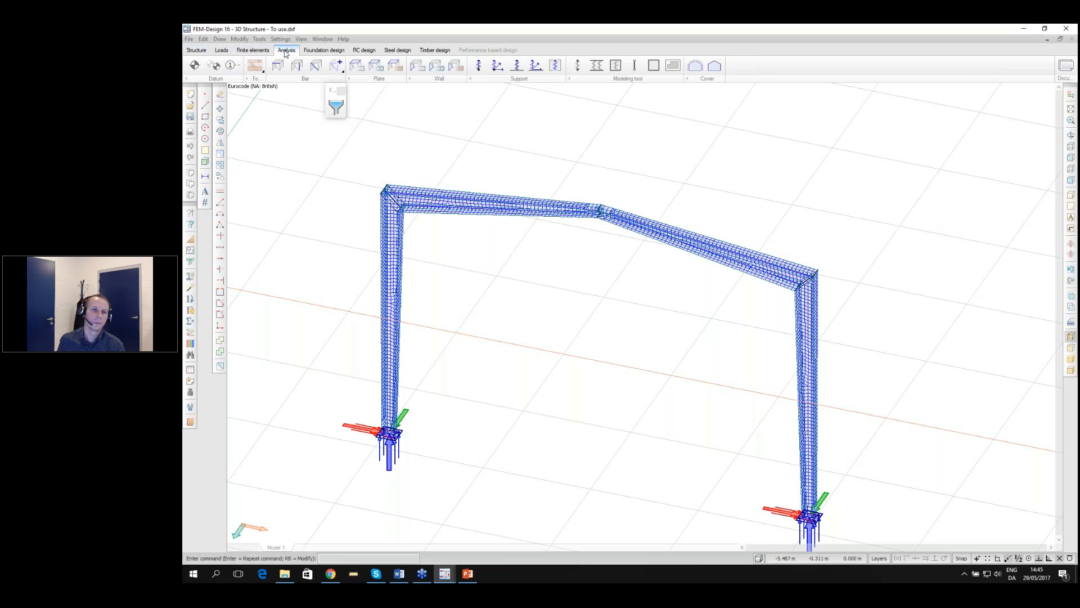
scroll(394, 186, up, 2)
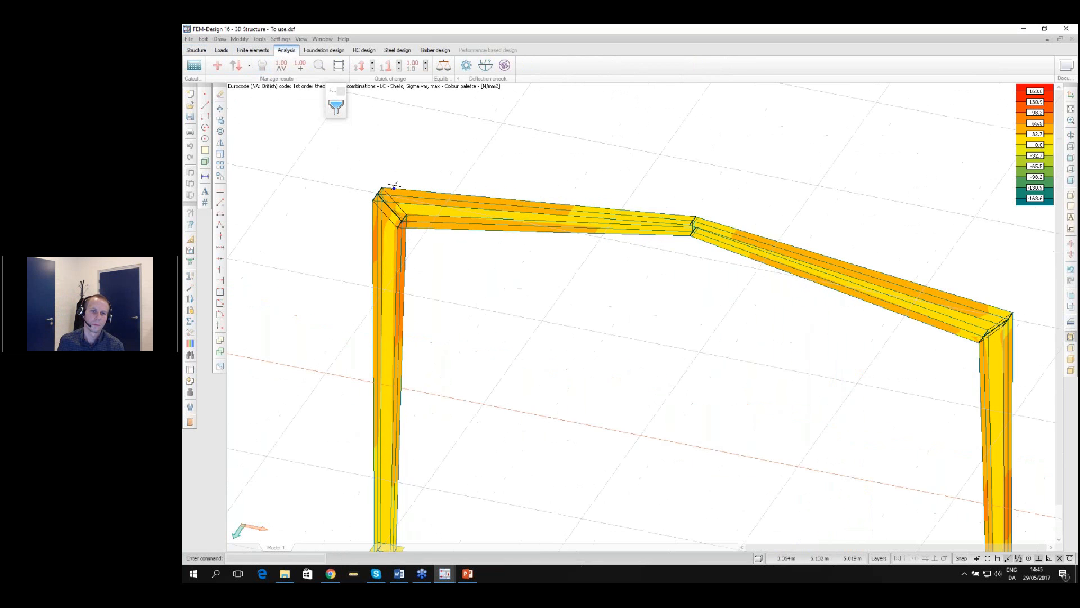
scroll(393, 187, up, 4)
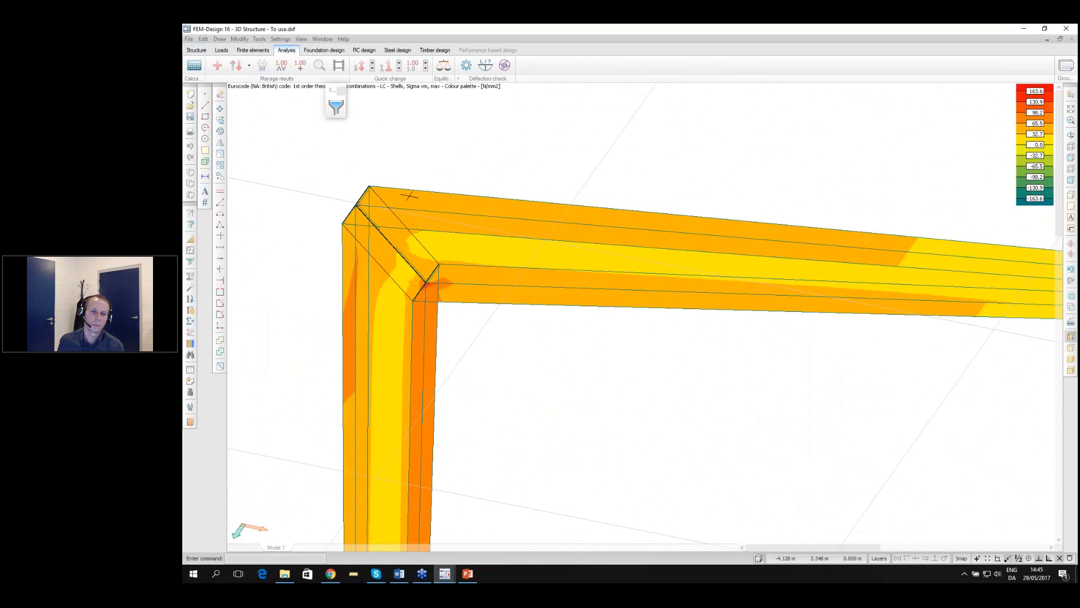
mouse_move(428, 202)
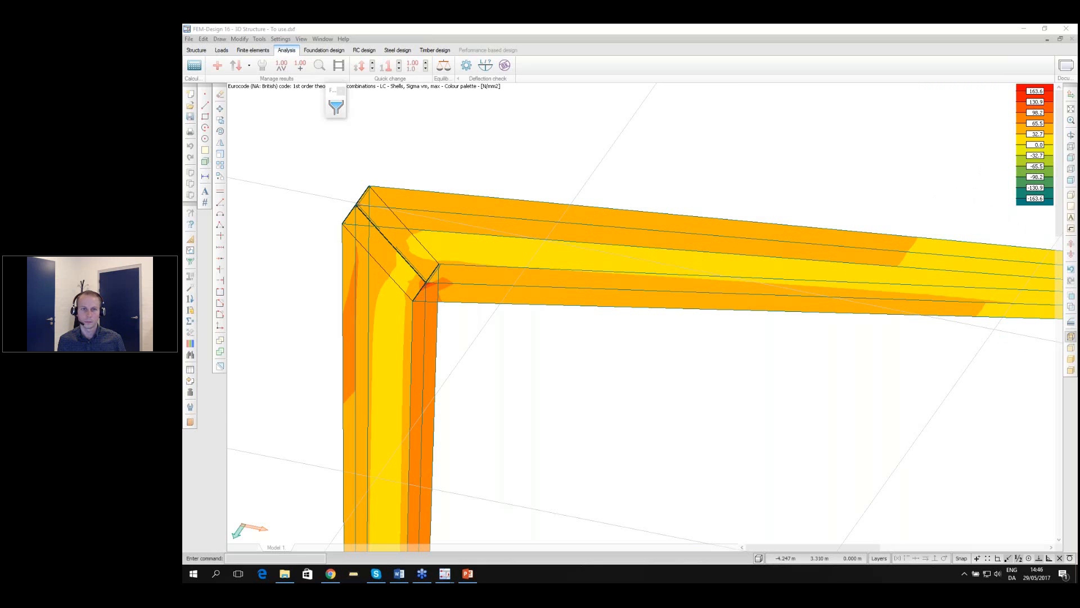
scroll(410, 181, down, 5)
scroll(411, 182, down, 3)
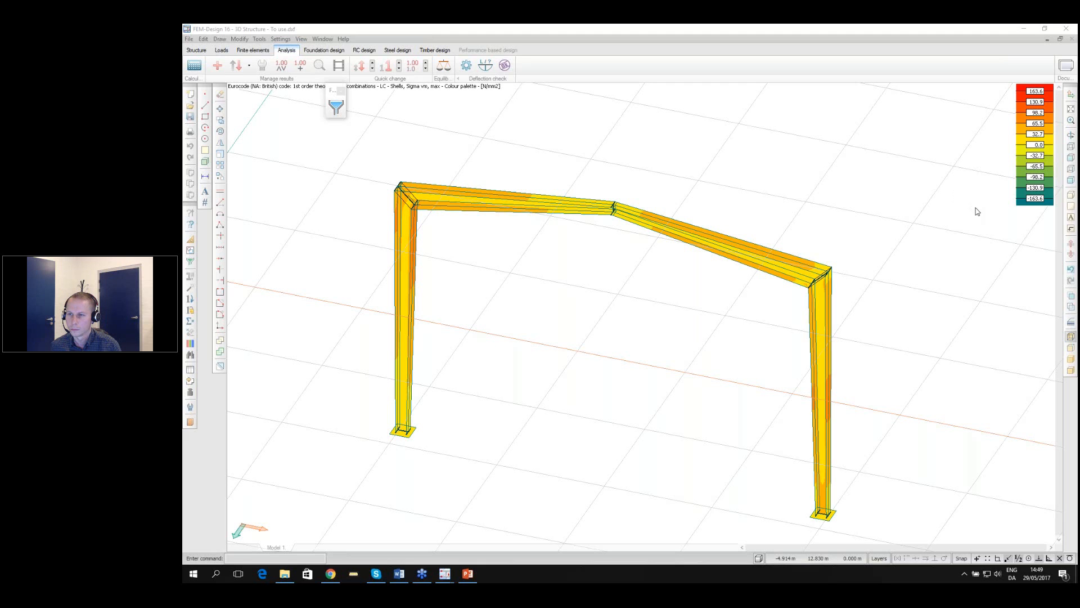
click(1028, 255)
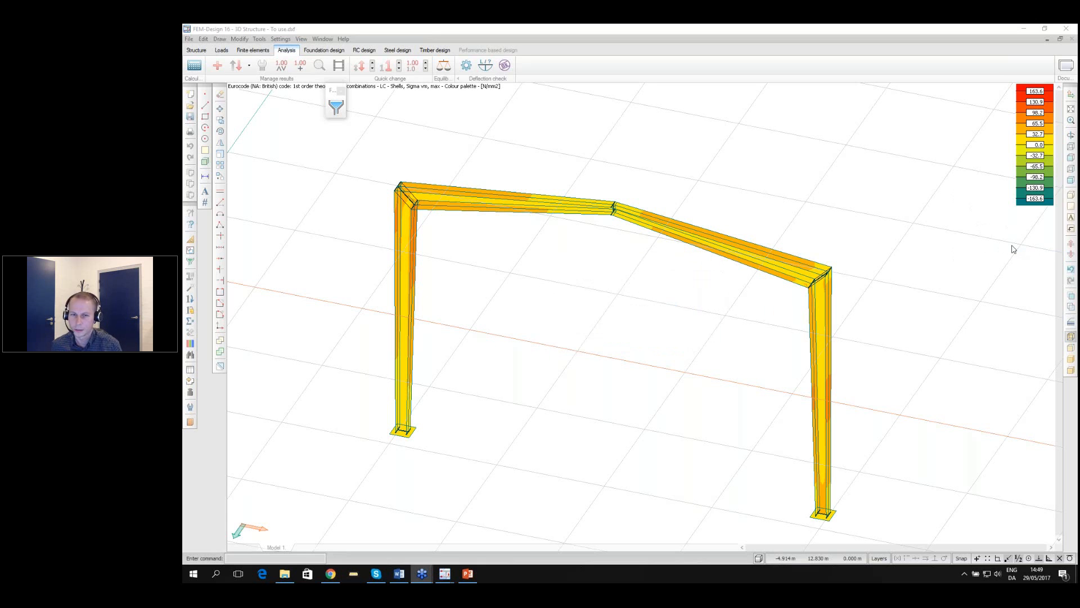